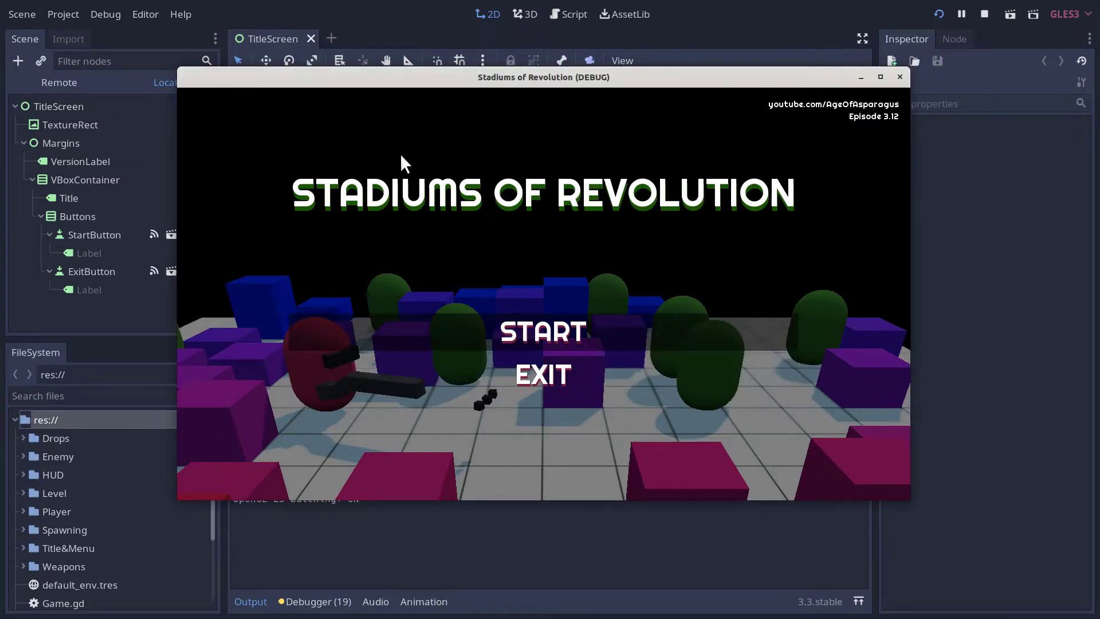
key("Return")
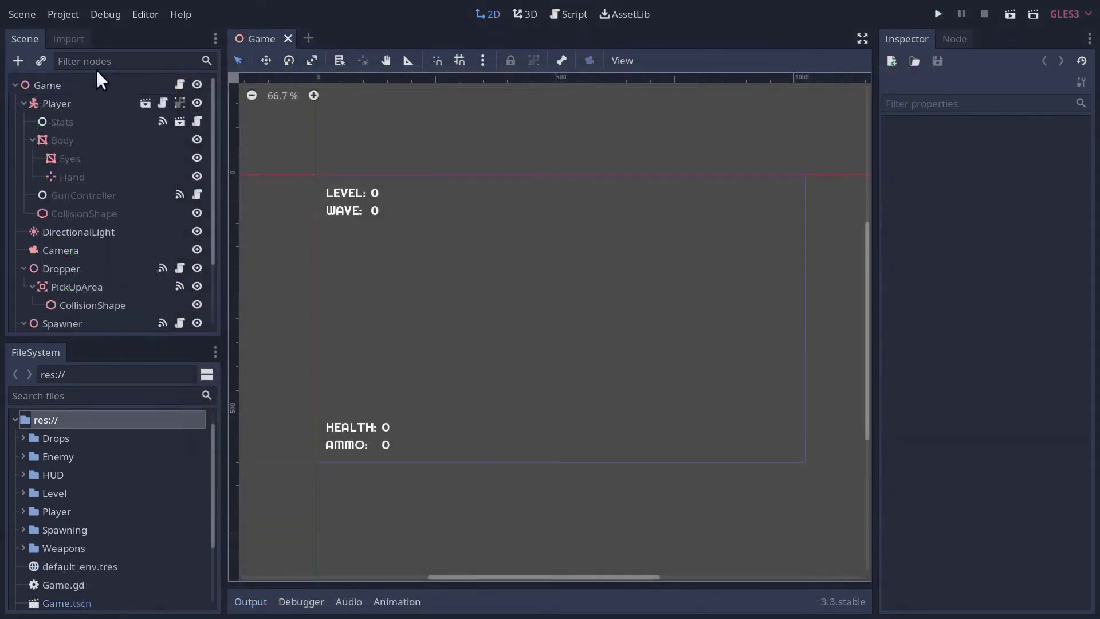
Create a new scene with a User Interface root node and rename the root TitleScreen
left_click(31, 16)
left_click(33, 32)
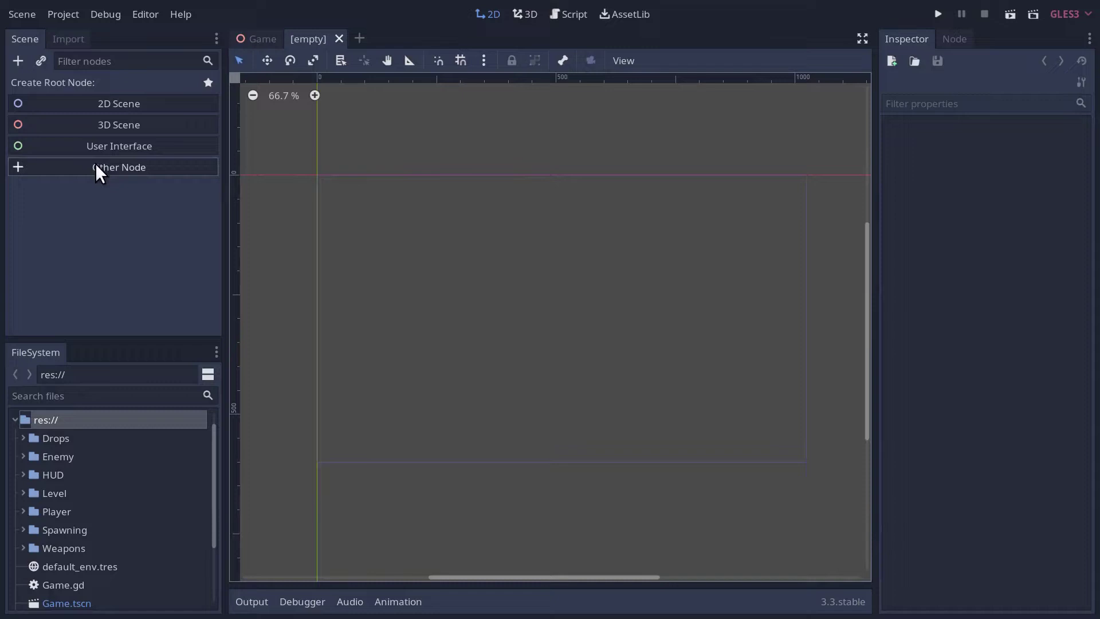
left_click(95, 147)
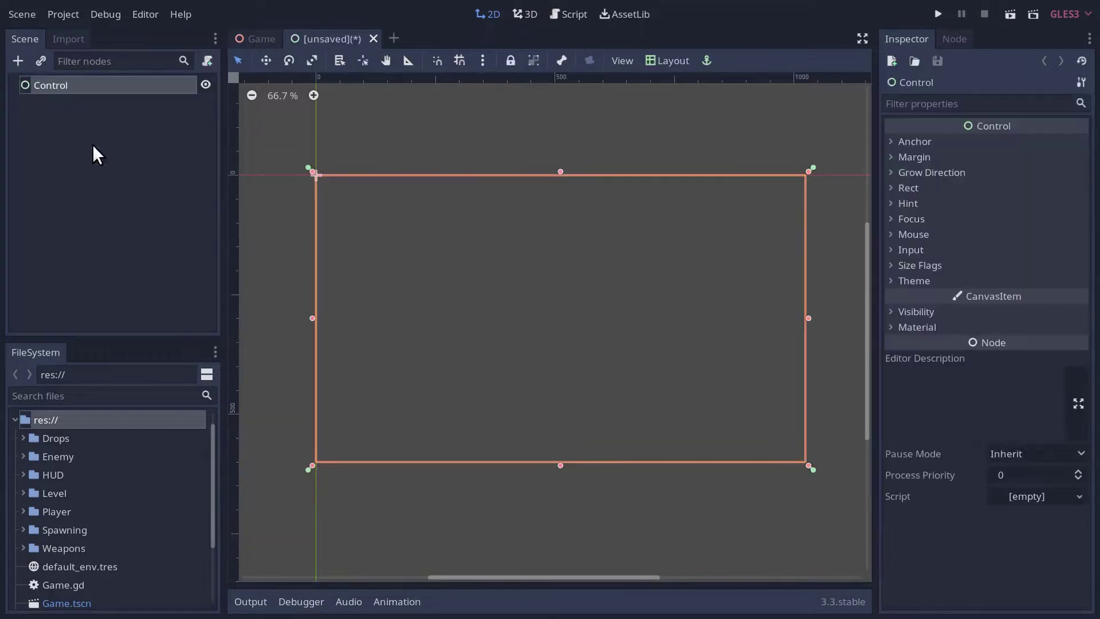
double_click(40, 82)
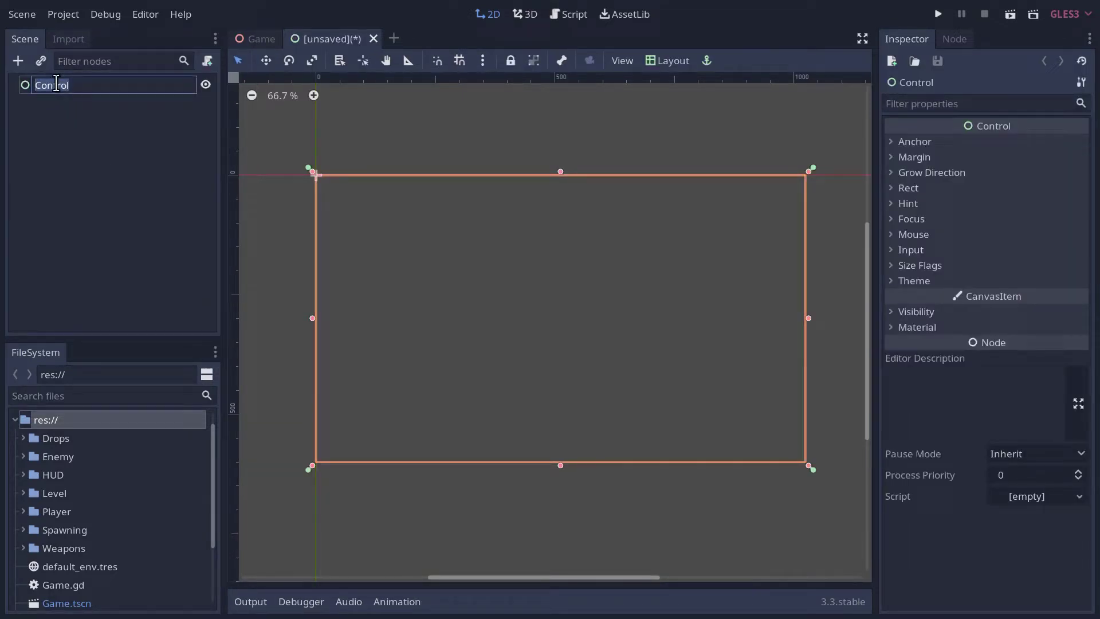
type("TitleScreen")
key("Return")
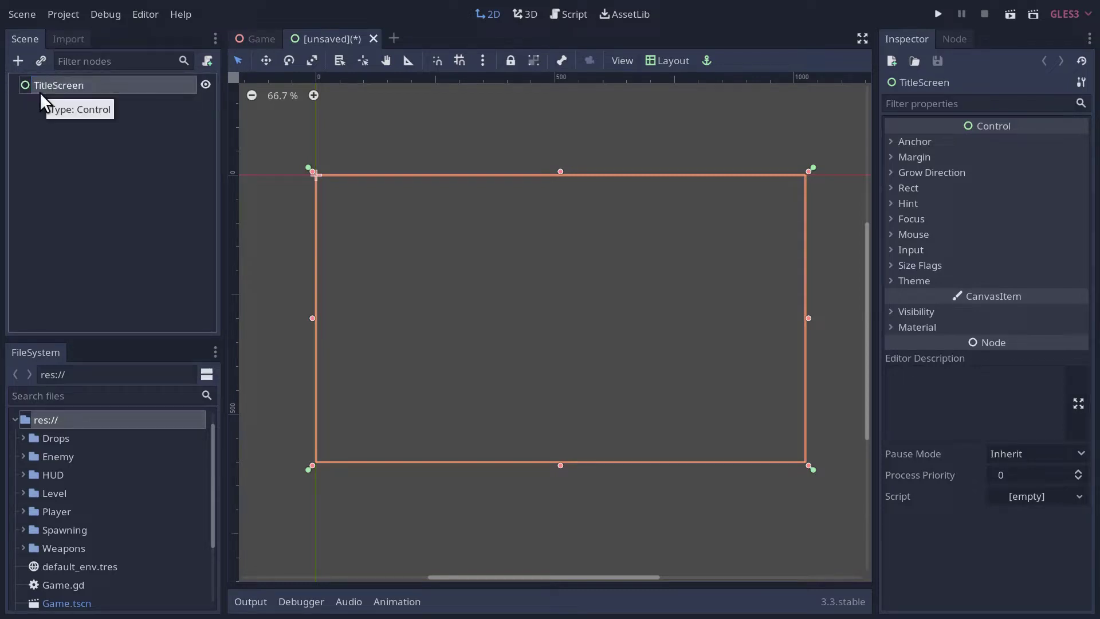
Add a Control node as a child of TitleScreen and name it Margins
left_click(18, 61)
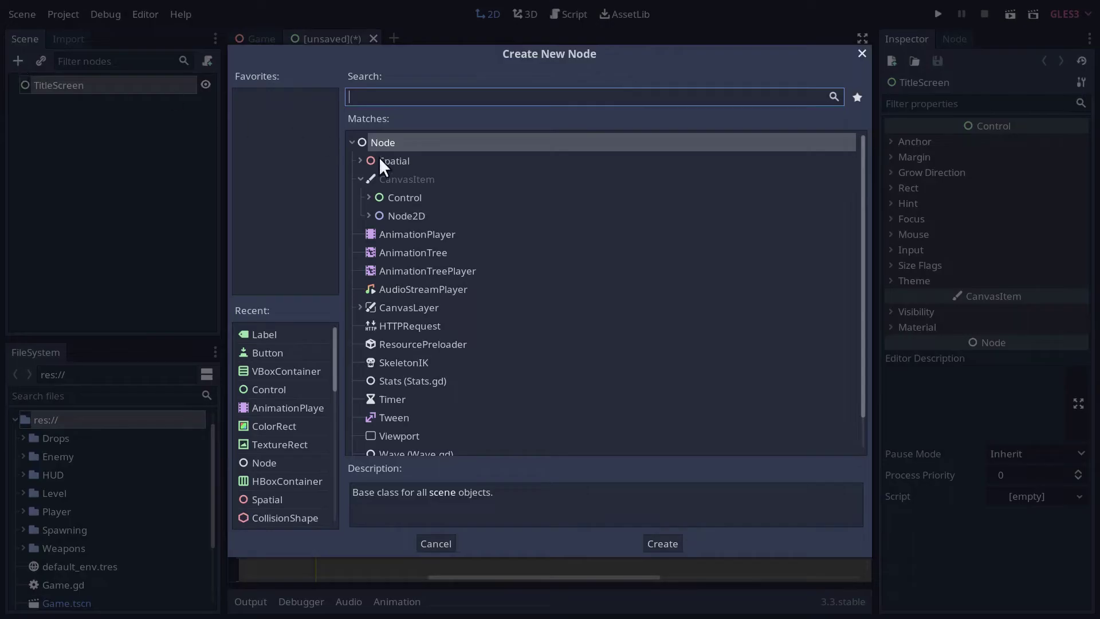
double_click(404, 193)
double_click(67, 105)
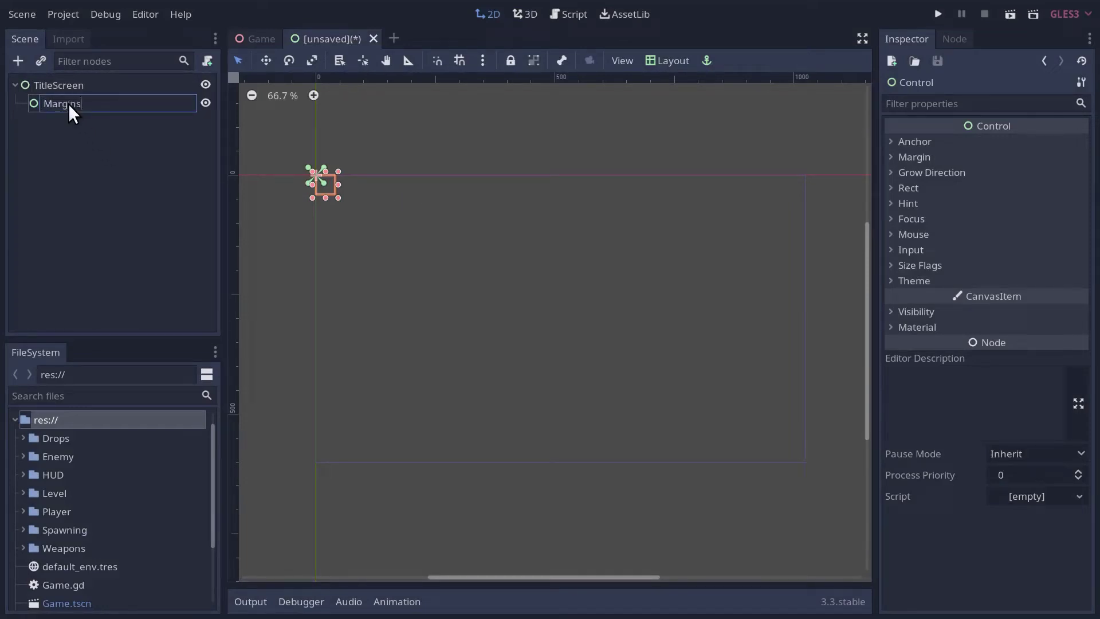
type("Margins")
left_click(85, 127)
Apply the Full Rect layout to the Margins node
left_click(56, 89)
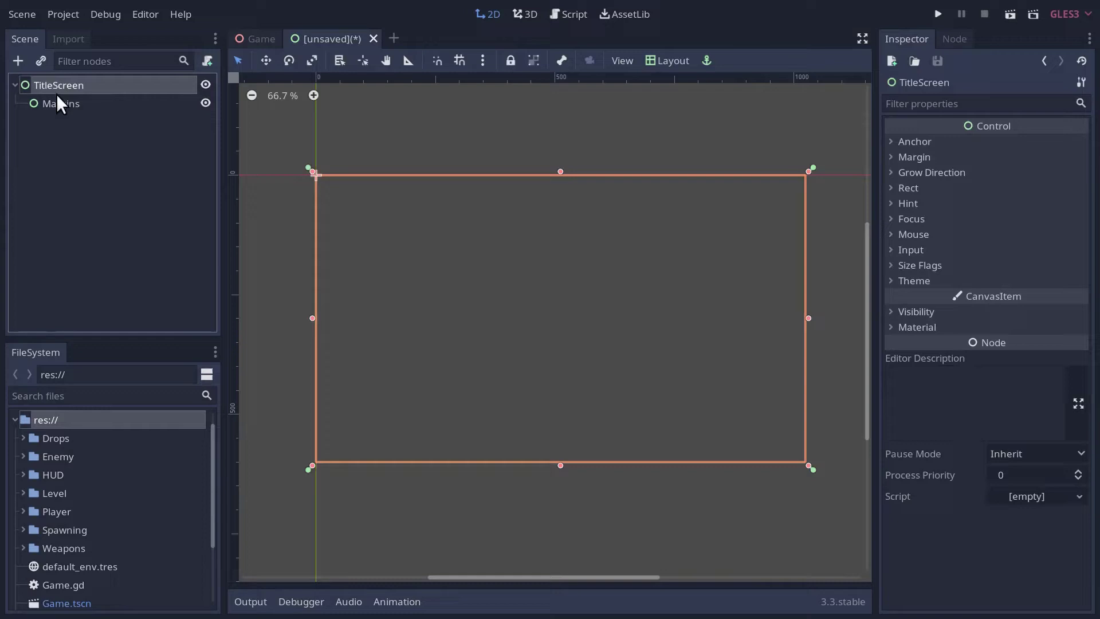
left_click(75, 107)
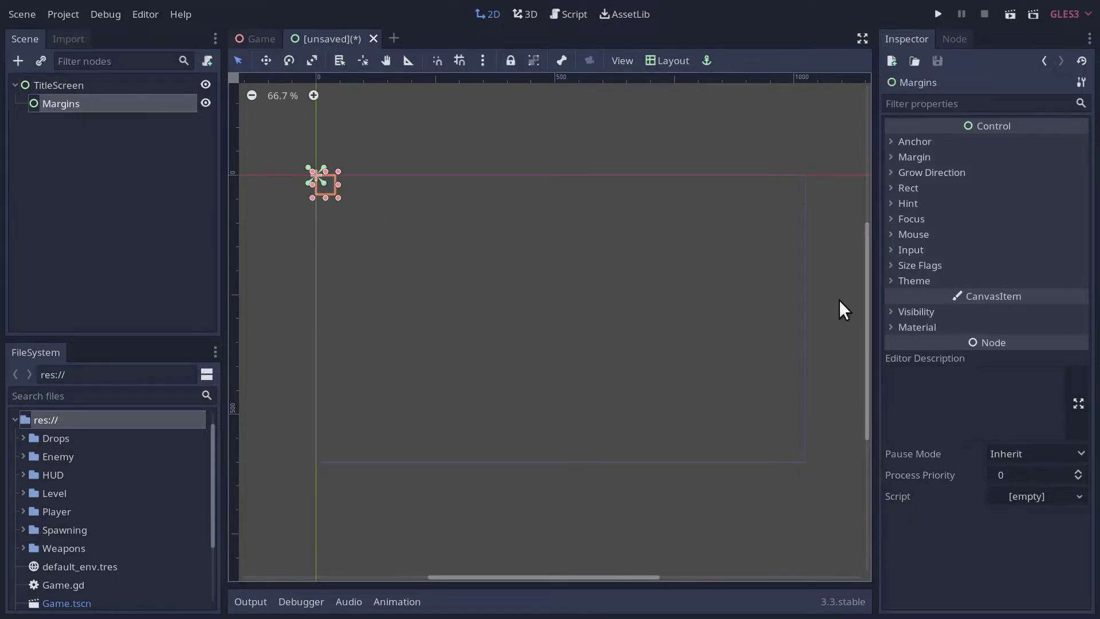
left_click(667, 62)
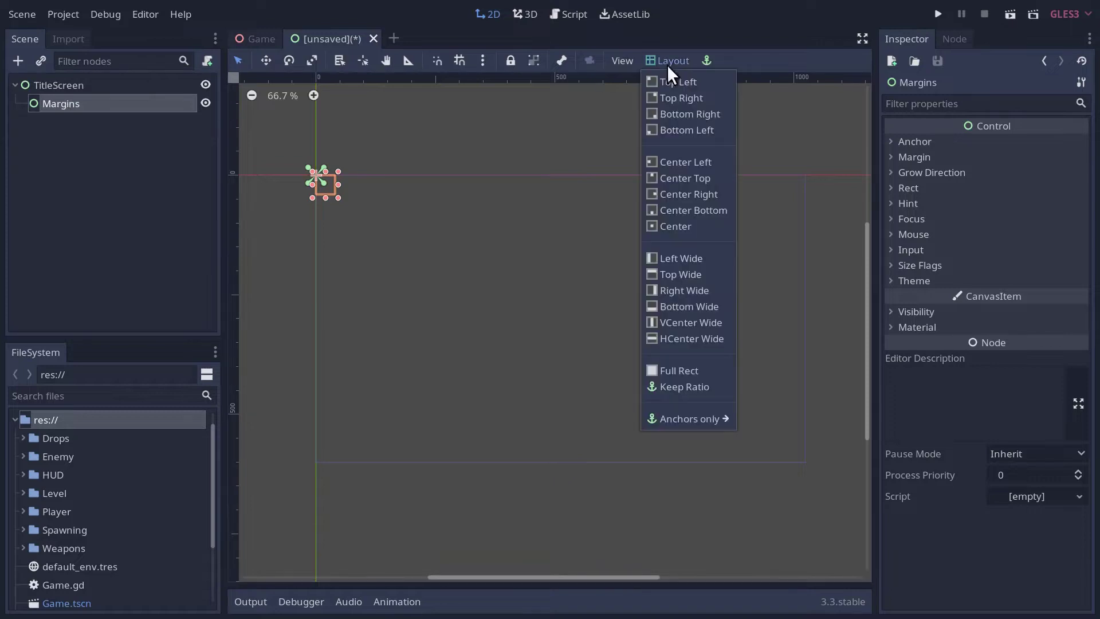
left_click(699, 371)
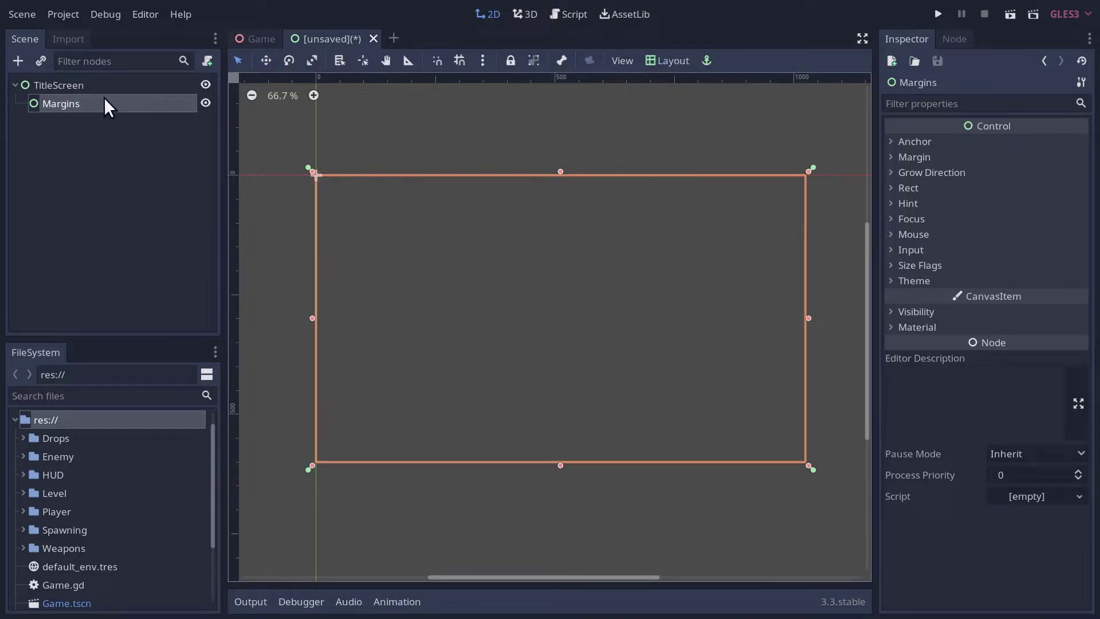
Set the Margins node's left and top margins to 20 and its right and bottom margins to -20
left_click(914, 160)
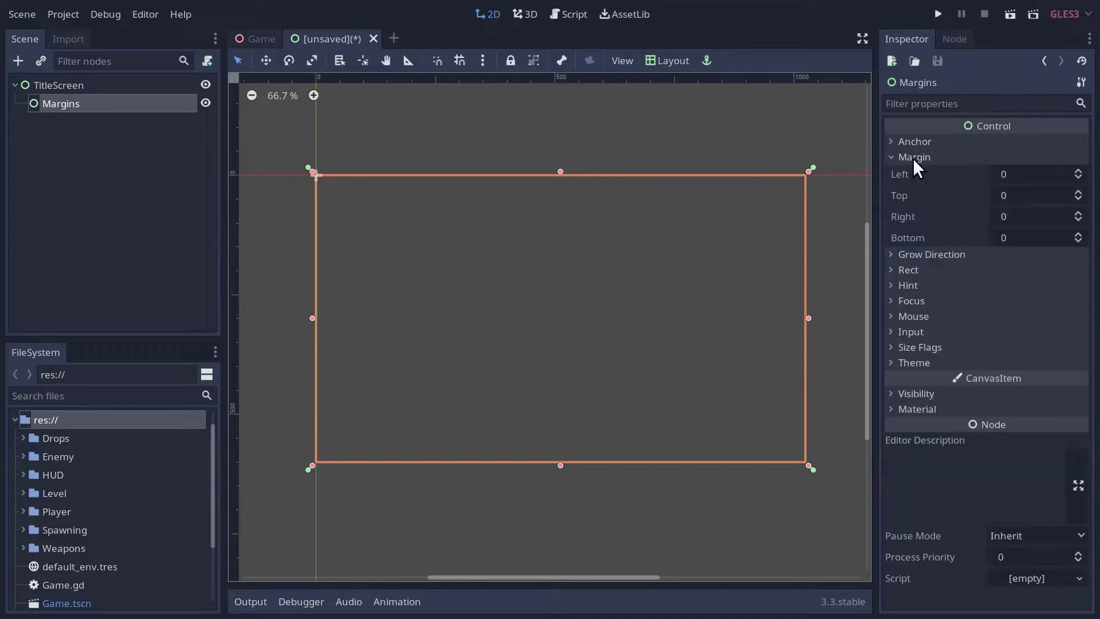
left_click(1019, 172)
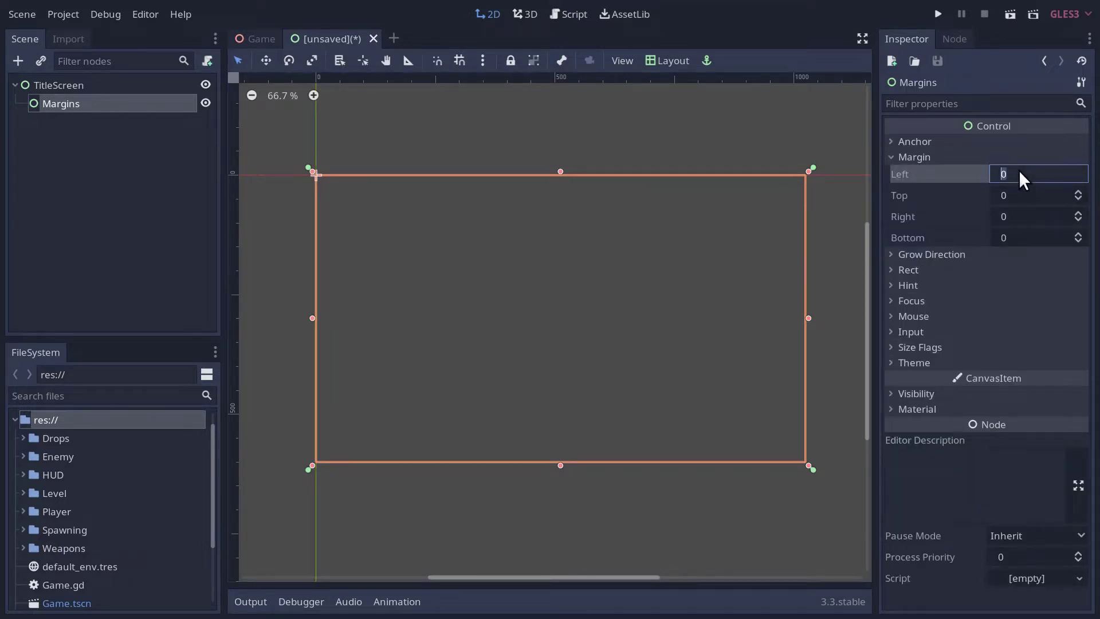
key("Tab")
type("20")
key("Tab")
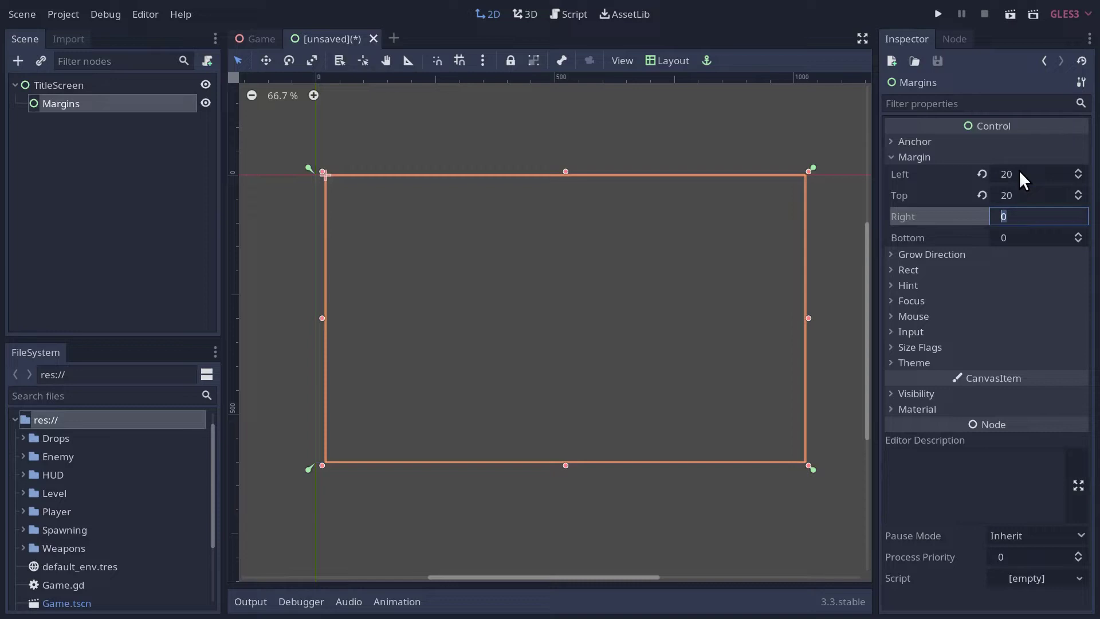
type("-20")
key("Tab")
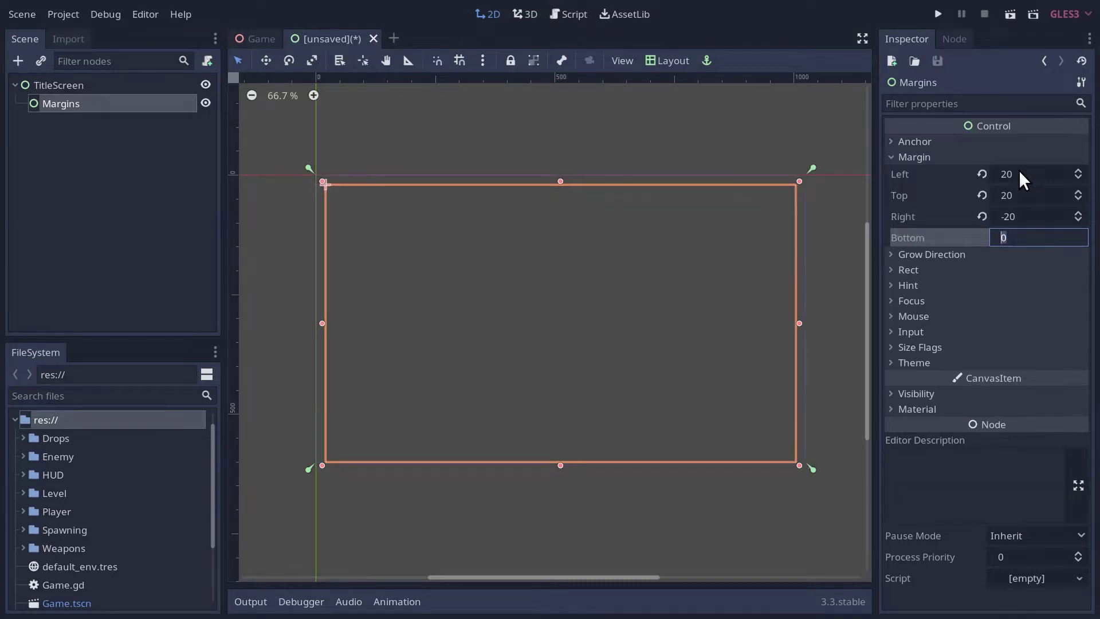
type("-20")
key("Tab")
left_click(54, 103)
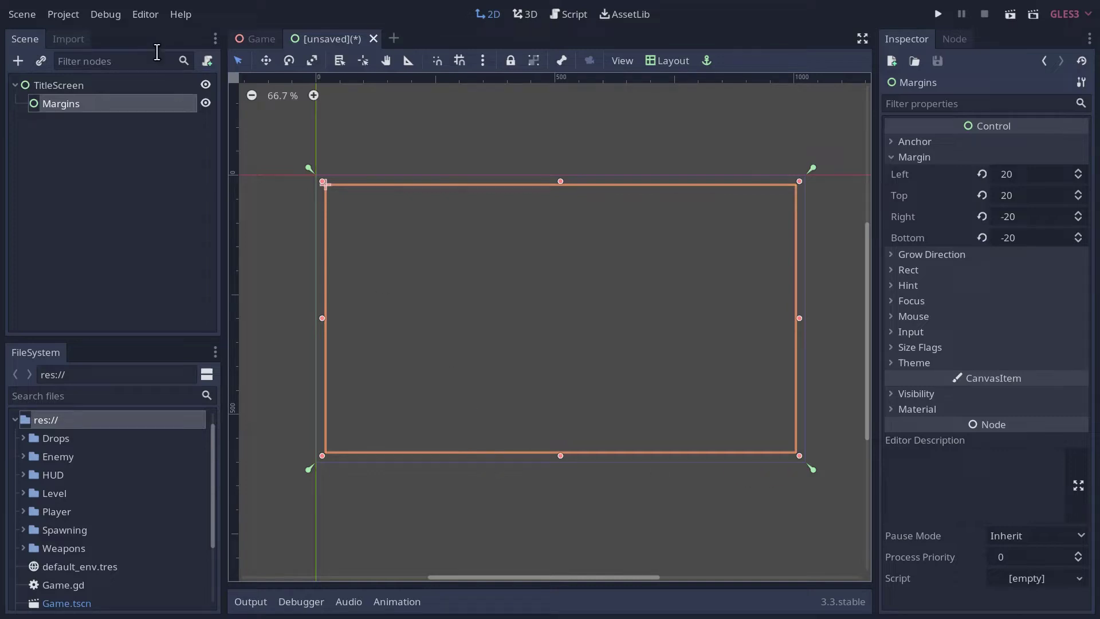
Set the project's display window size to 1280 wide and 720 high in the project settings
left_click(68, 12)
left_click(68, 33)
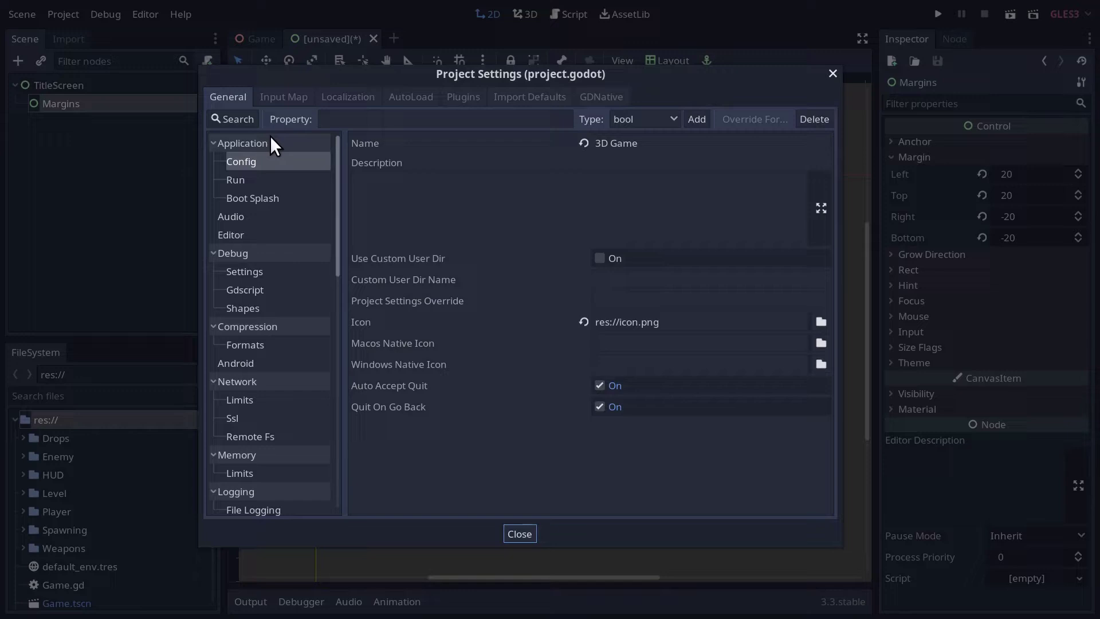
scroll(273, 331, "down", 10)
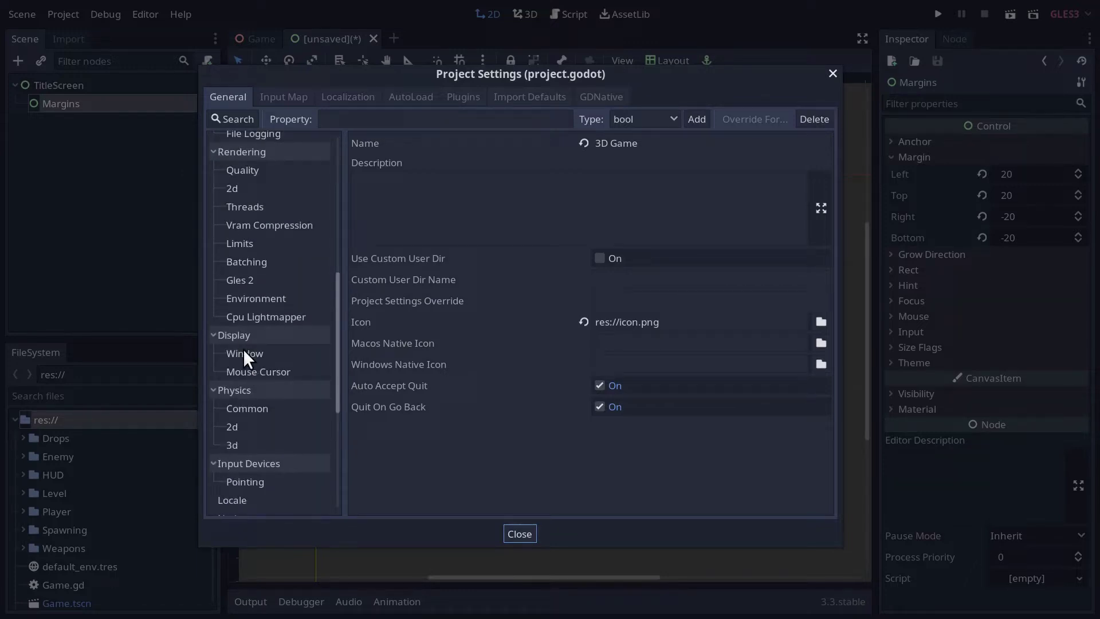
left_click(243, 350)
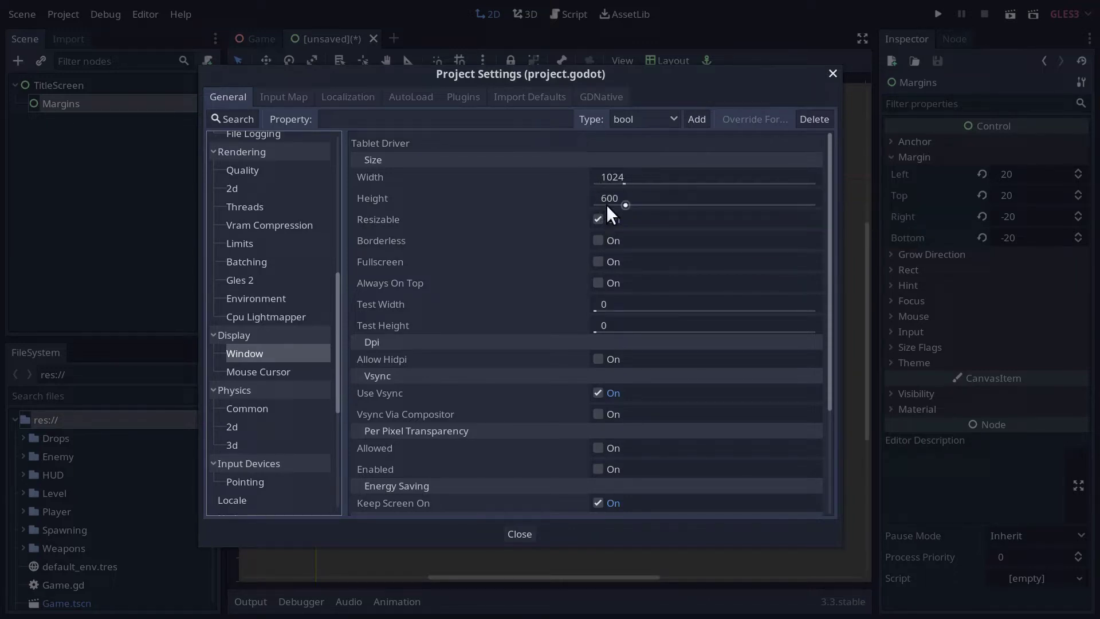
left_click(604, 178)
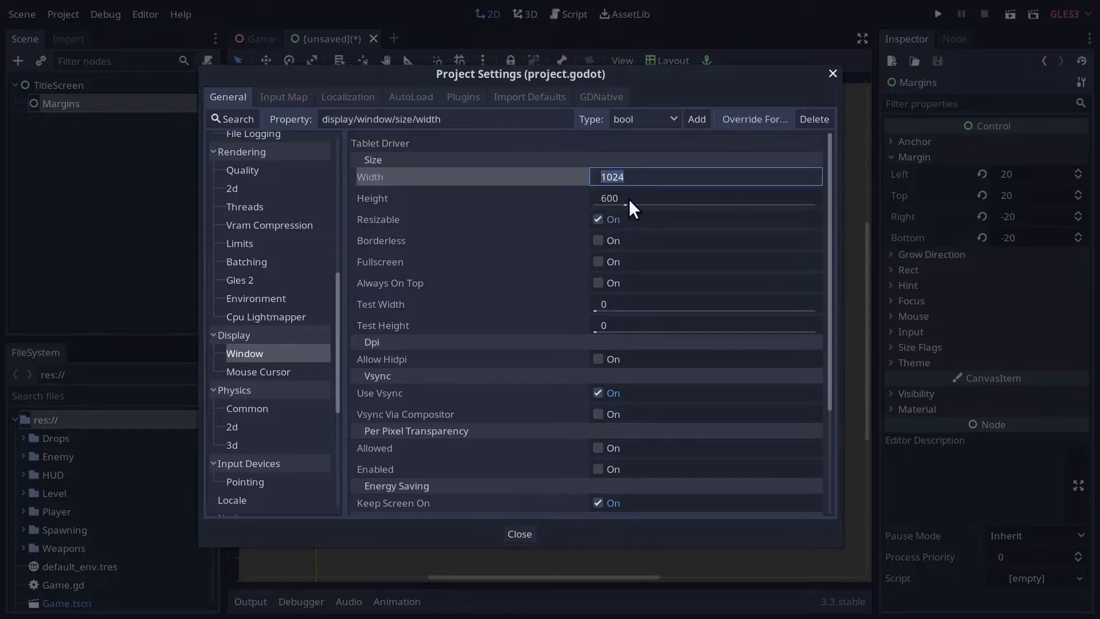
type("1280")
left_click(604, 198)
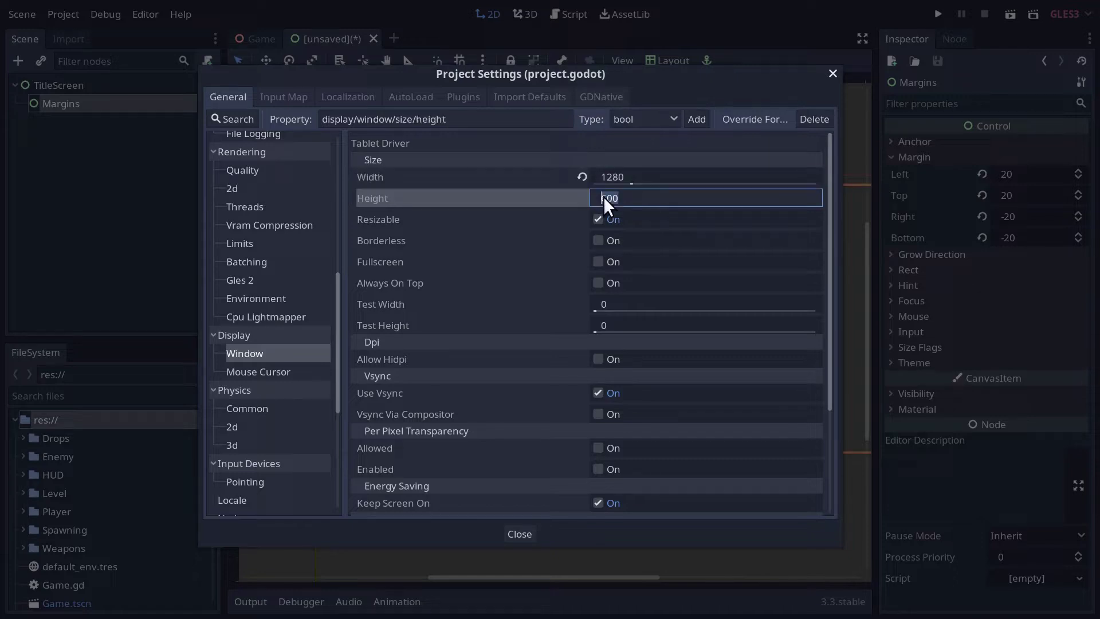
type("720")
left_click(519, 533)
scroll(590, 383, "down", 2)
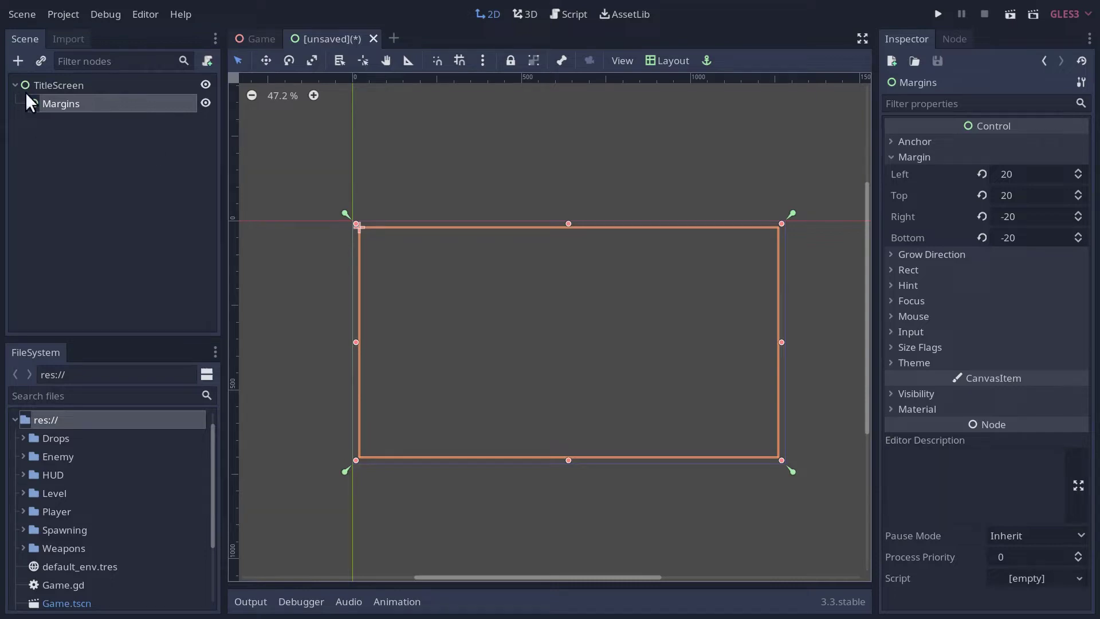
Add a VBoxContainer as a child of Margins and give it the Full Rect layout
left_click(18, 61)
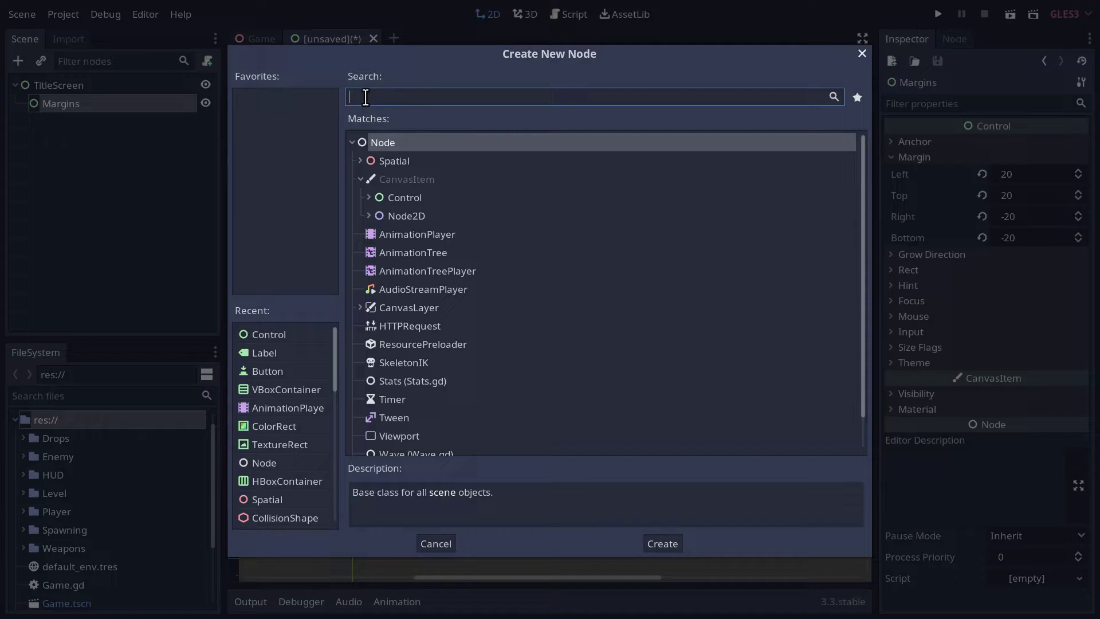
type("Vbo")
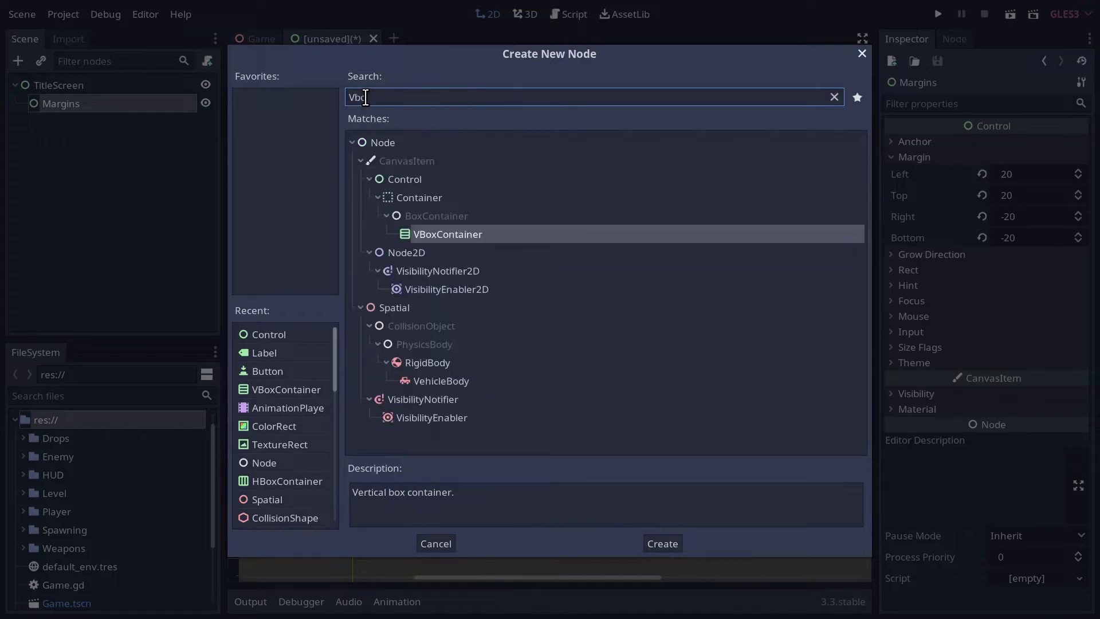
double_click(463, 232)
left_click(653, 58)
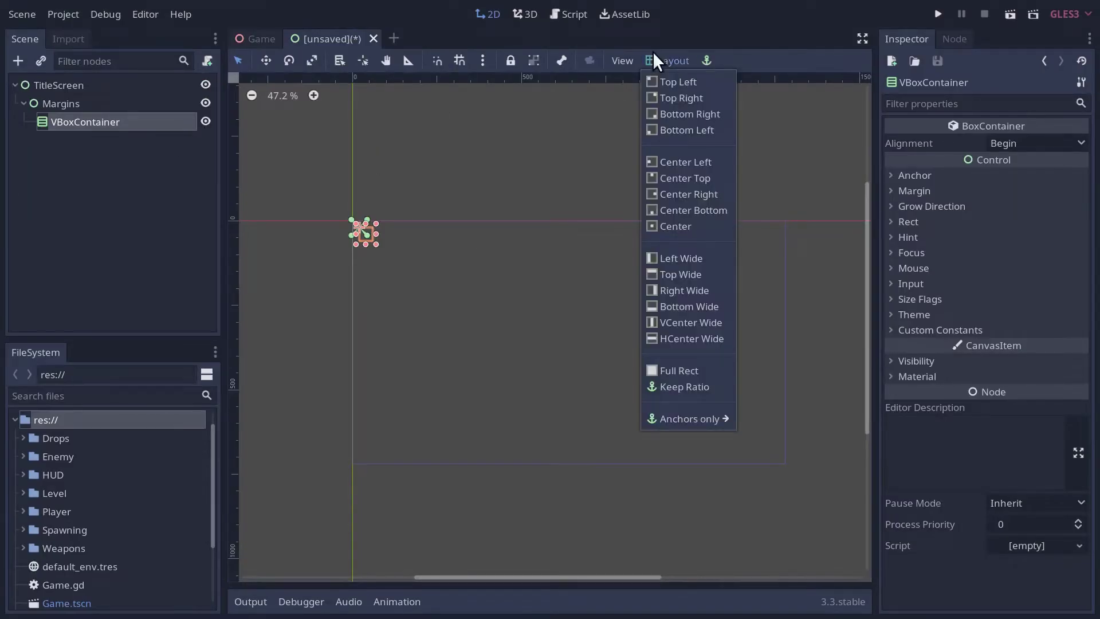
left_click(692, 367)
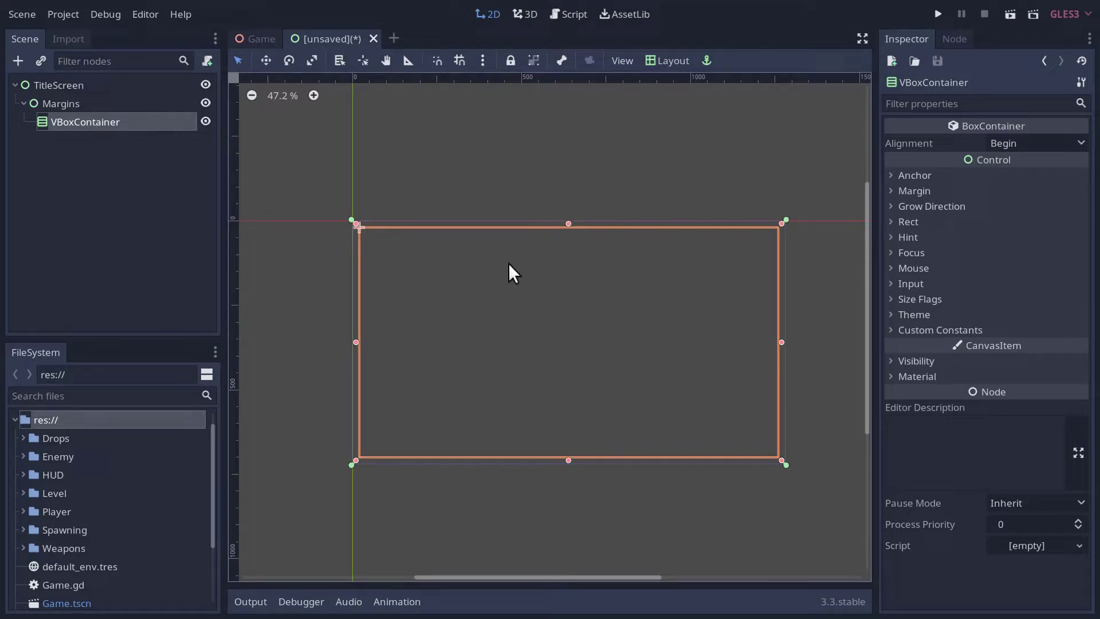
Set the VBoxContainer's margins to 100 left, 120 top and -100 right
left_click(889, 191)
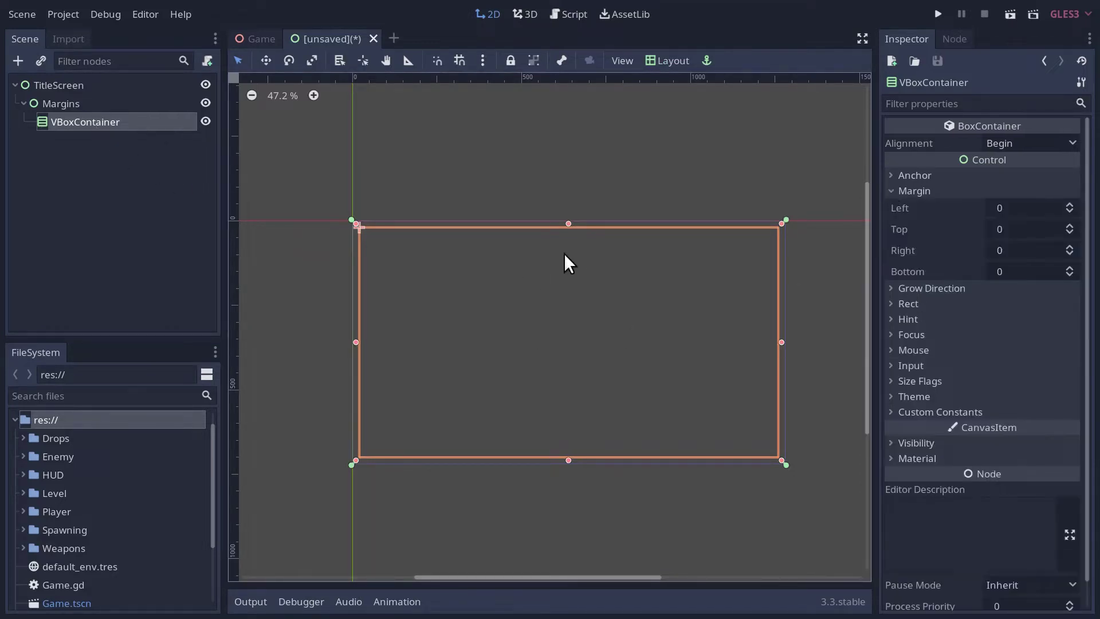
left_click(1006, 226)
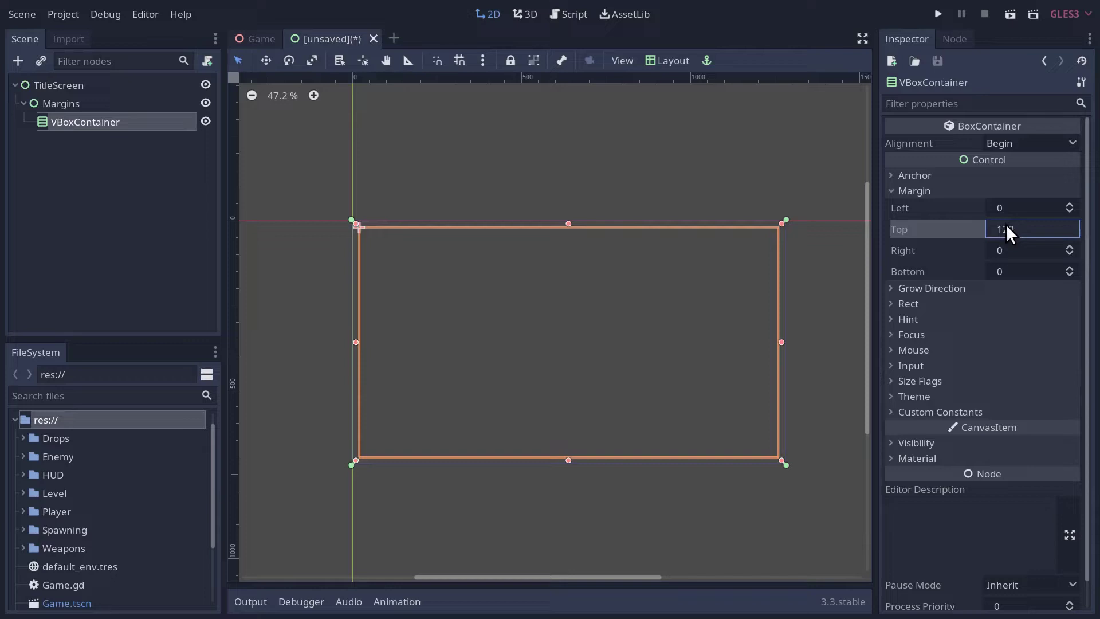
key("Tab")
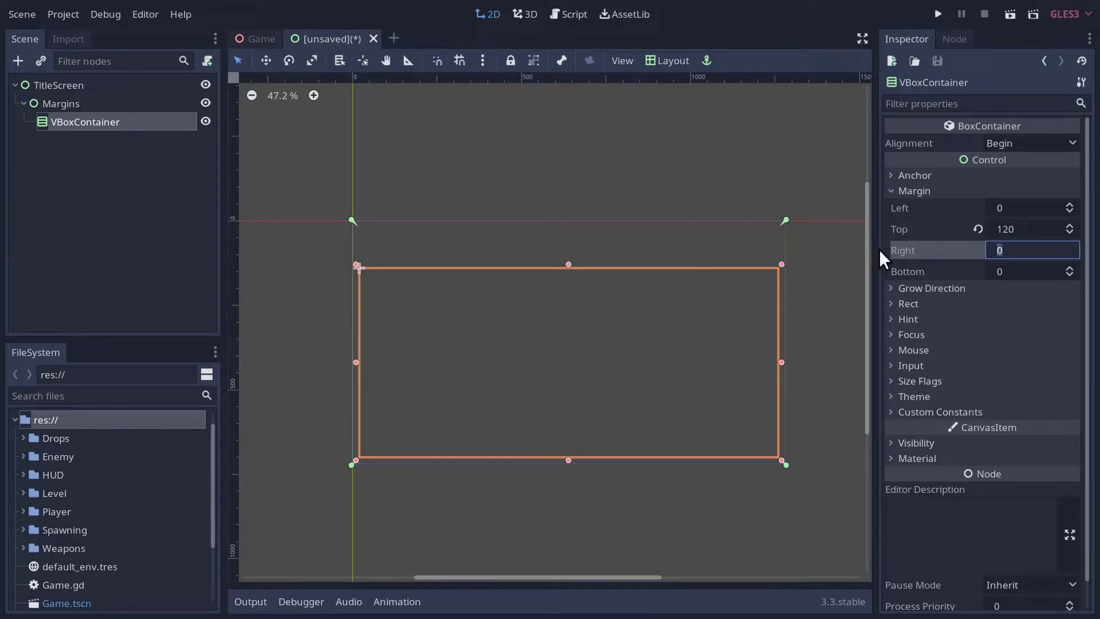
left_click(1023, 209)
type("10")
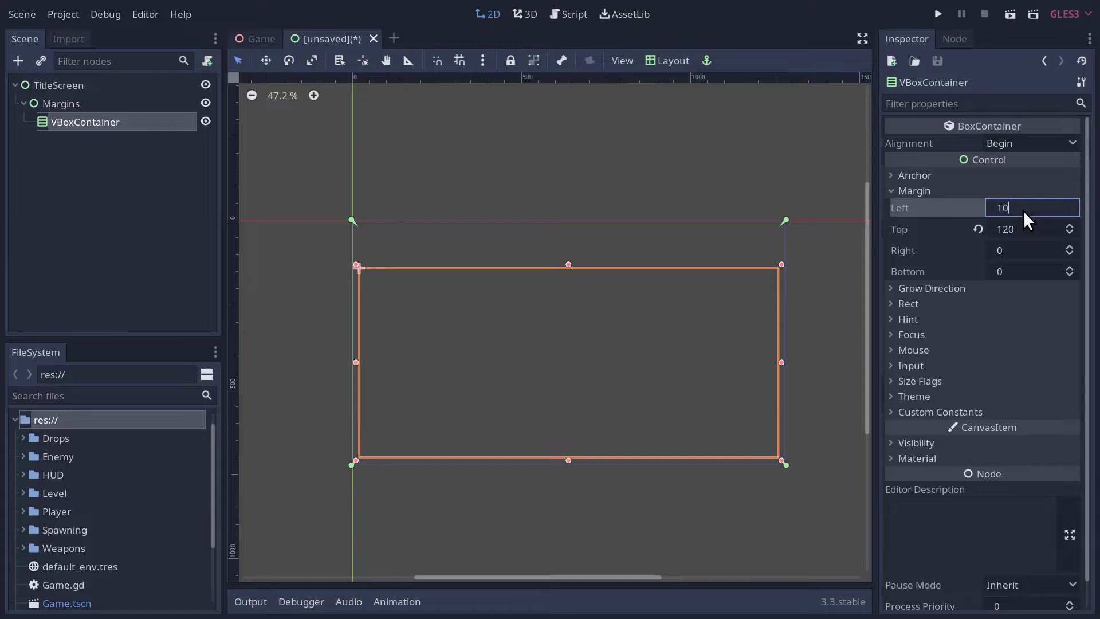
type("0")
key("Tab")
key("Tab")
type("-")
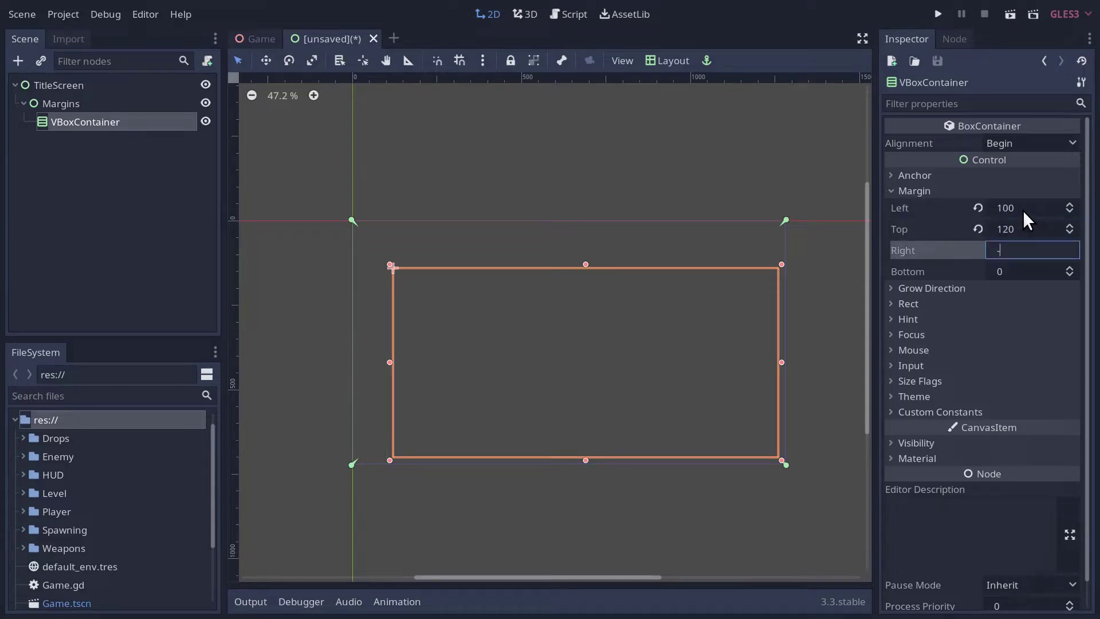
type("100")
key("Tab")
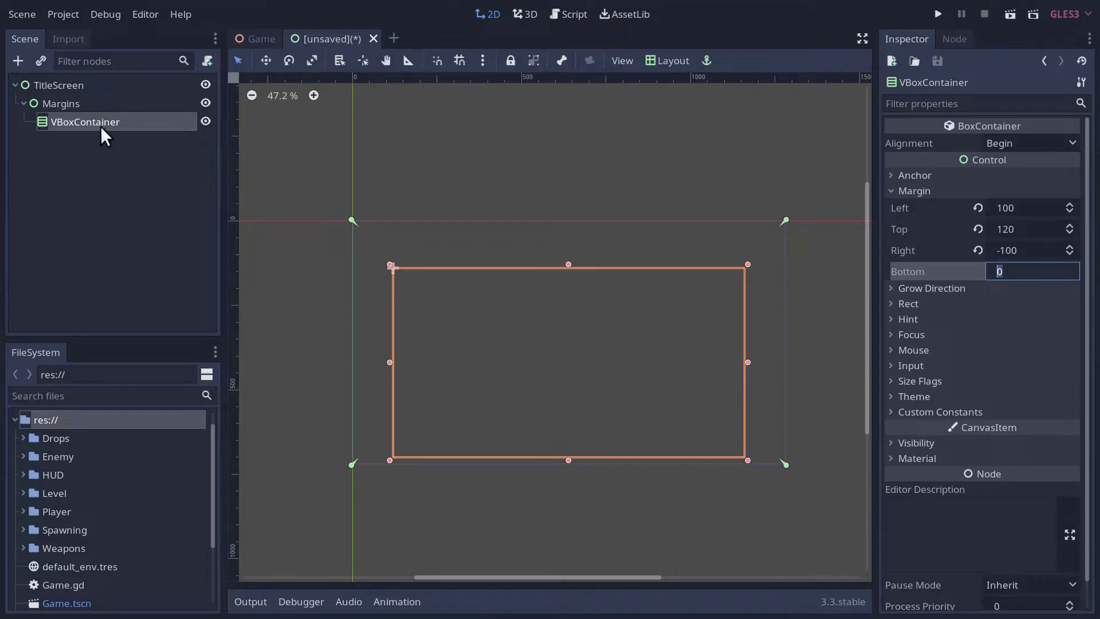
Add a Label node as a child of the VBoxContainer
left_click(20, 60)
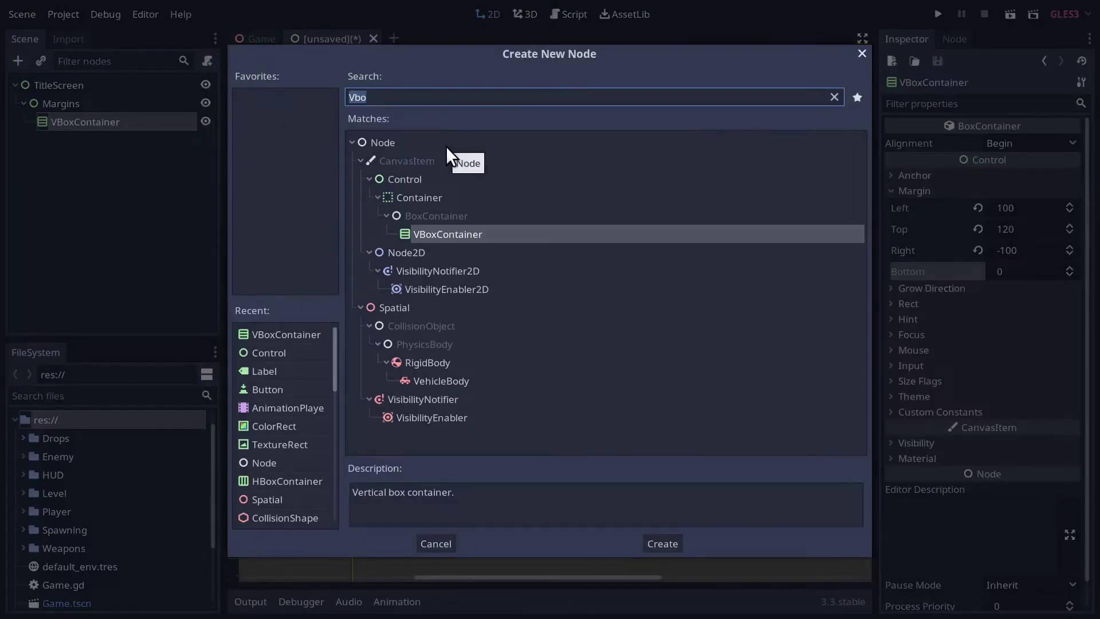
type("Labe")
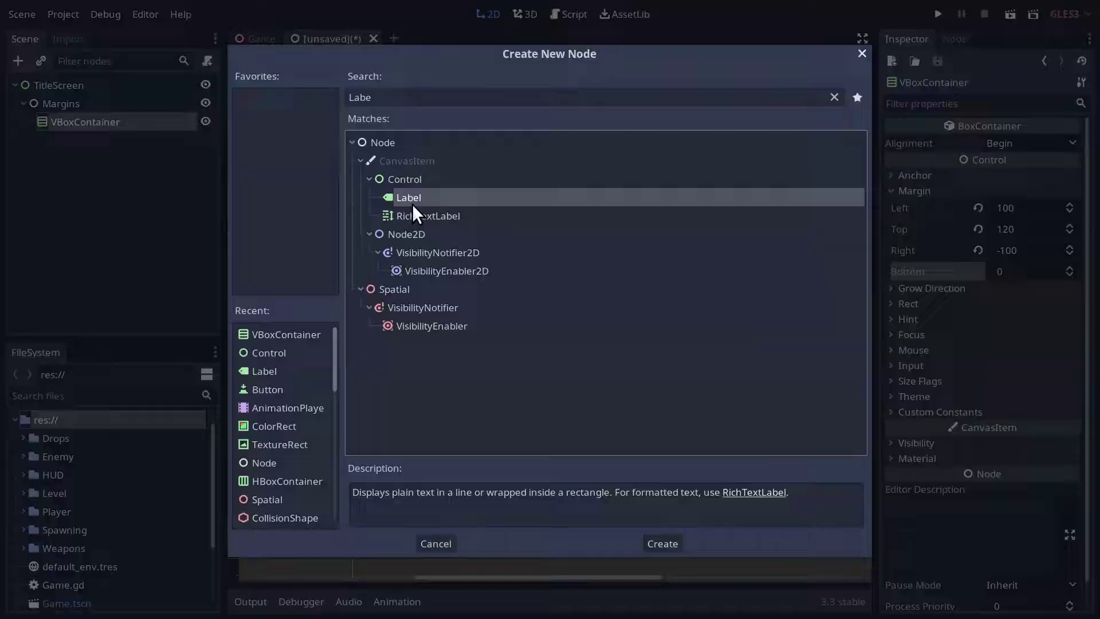
double_click(411, 204)
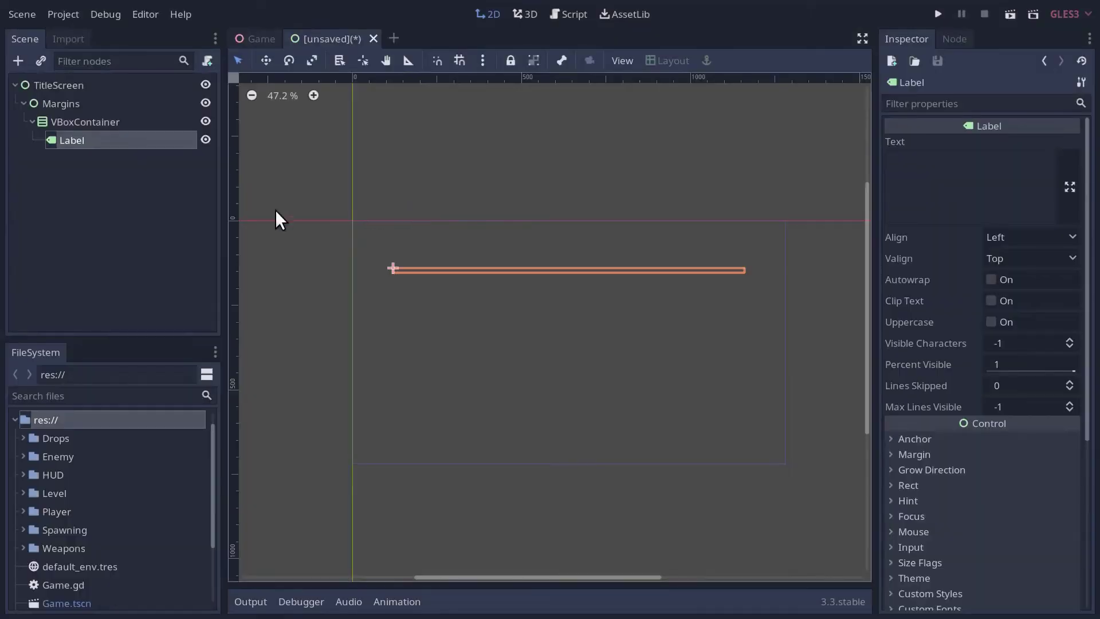
Rename the Label node as Title and open its Text property for editing
double_click(150, 147)
type("Title")
key("Return")
left_click(970, 168)
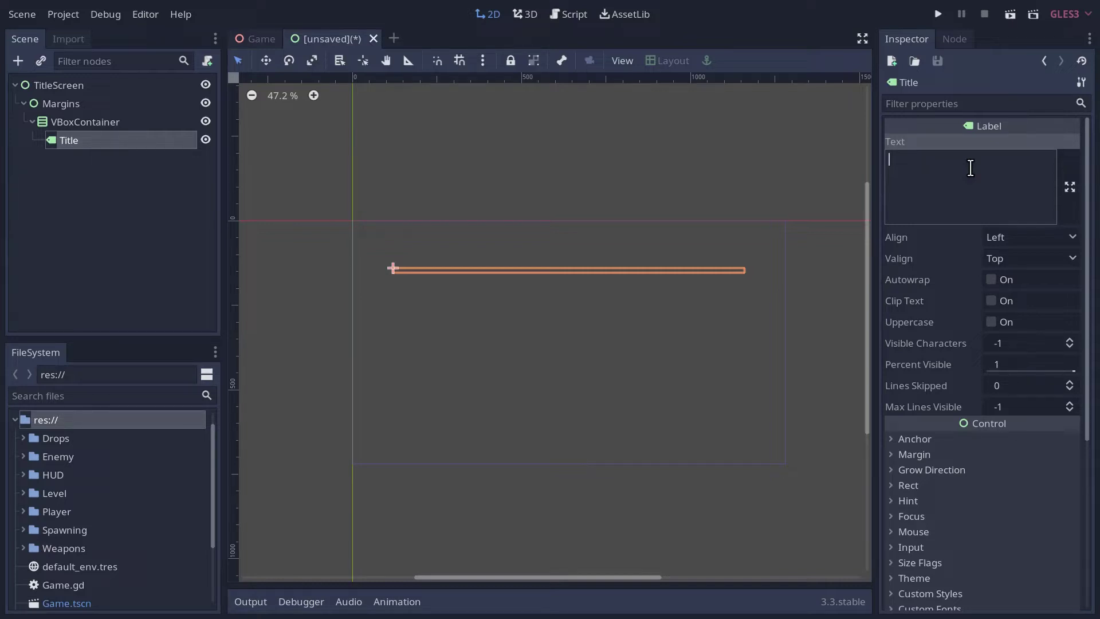
Switch to the Wikipedia article "Capsule (geometry)" in the browser and examine the alternative names for the shape
key("alt+Tab")
key("alt+Tab")
key("alt+Tab")
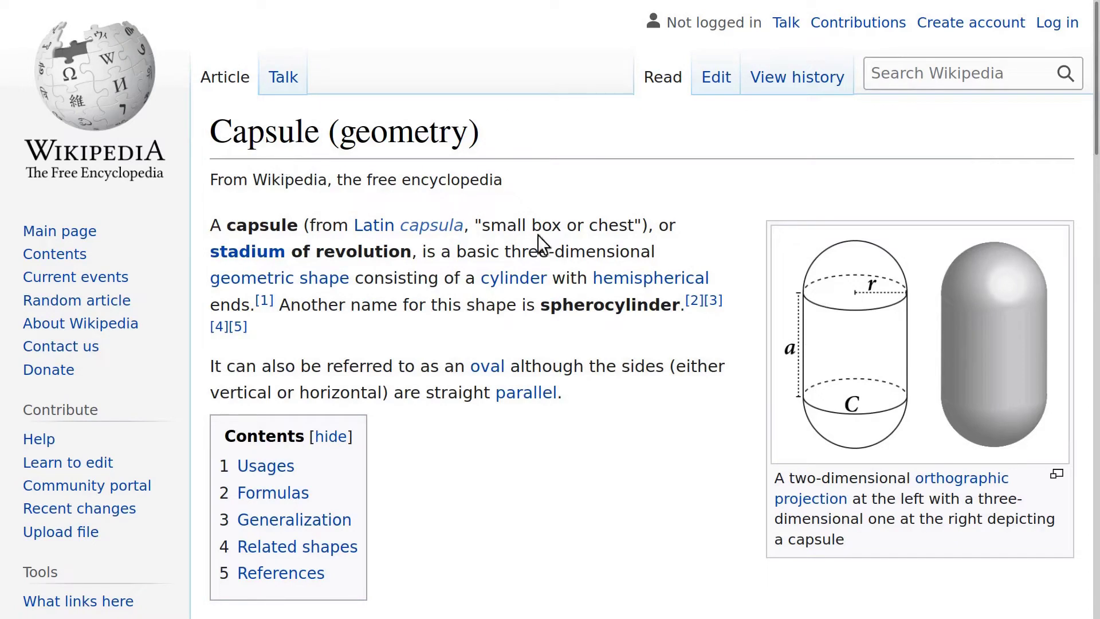
left_click_drag(540, 304, 681, 304)
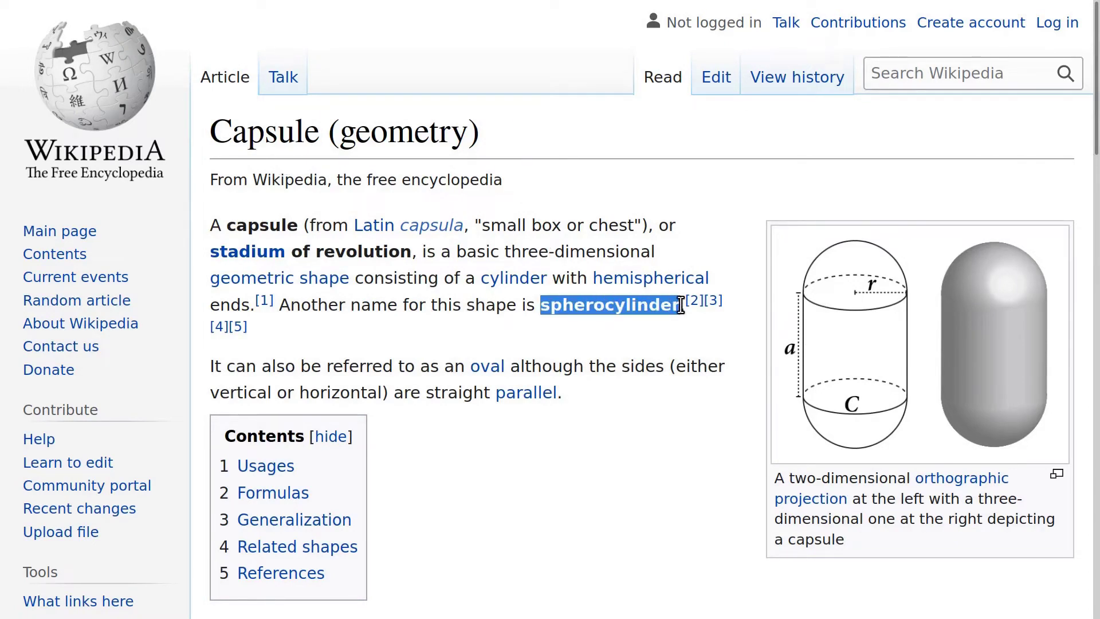
left_click(680, 303)
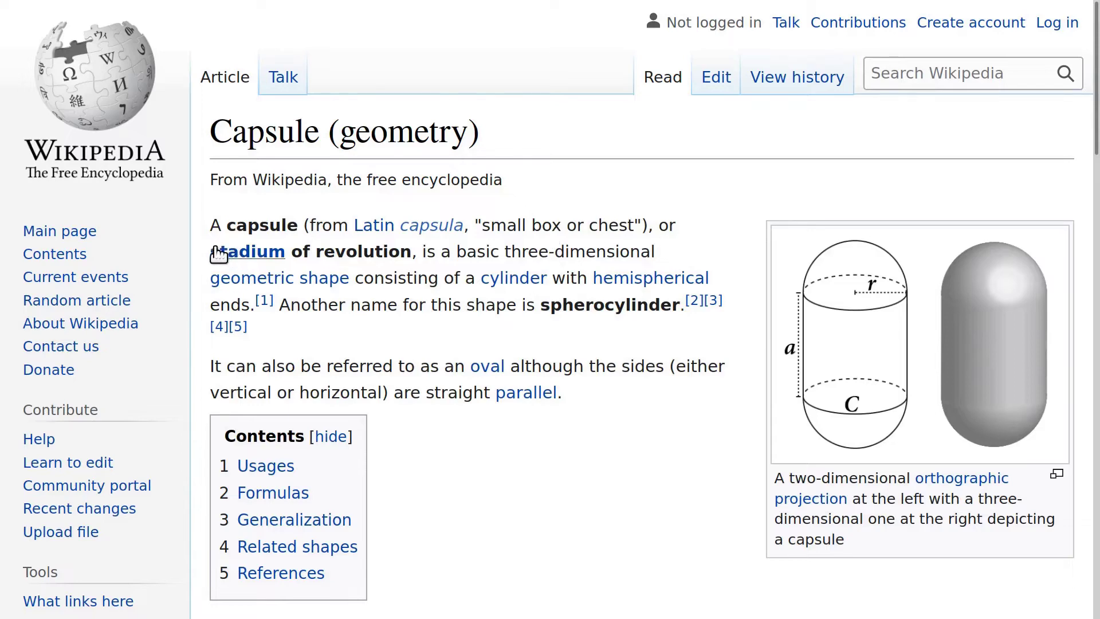
left_click_drag(208, 249, 410, 251)
left_click(443, 252)
Switch back to the Godot editor and set the Title label's text to "STADIUMS OF REVOLUTION"
key("alt+Tab")
key("Tab")
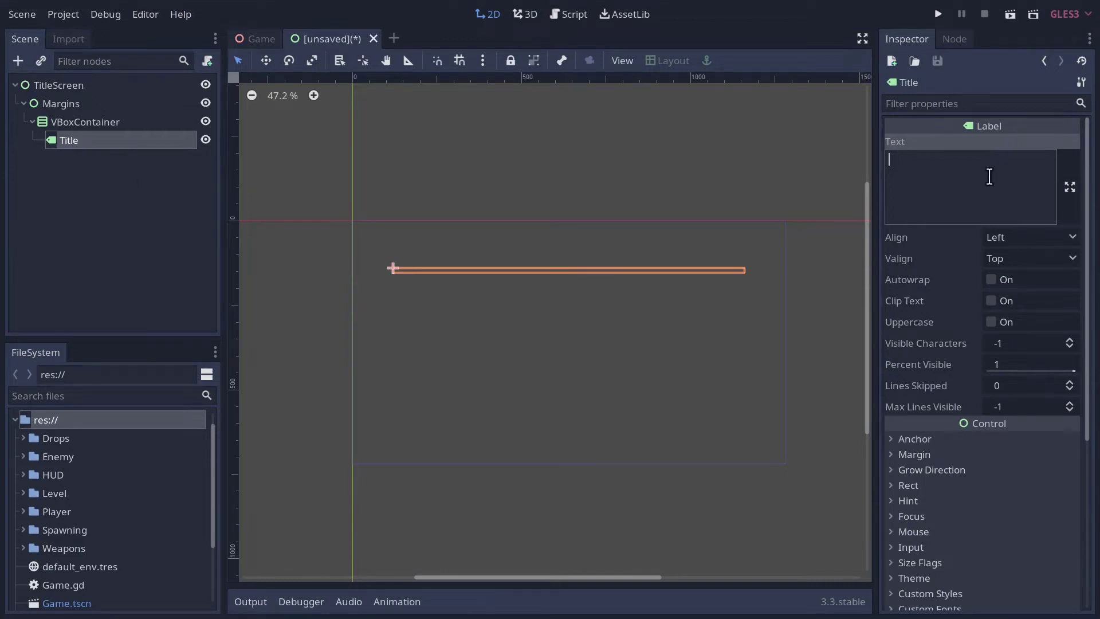
type("STADIUMS OF REVOLUTION")
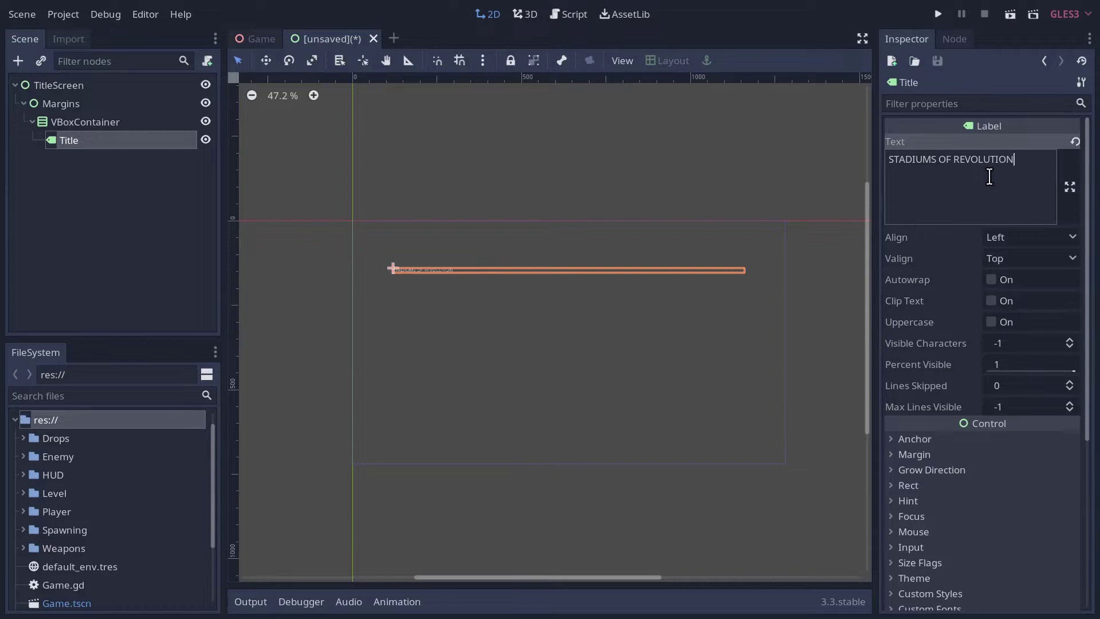
left_click(542, 334)
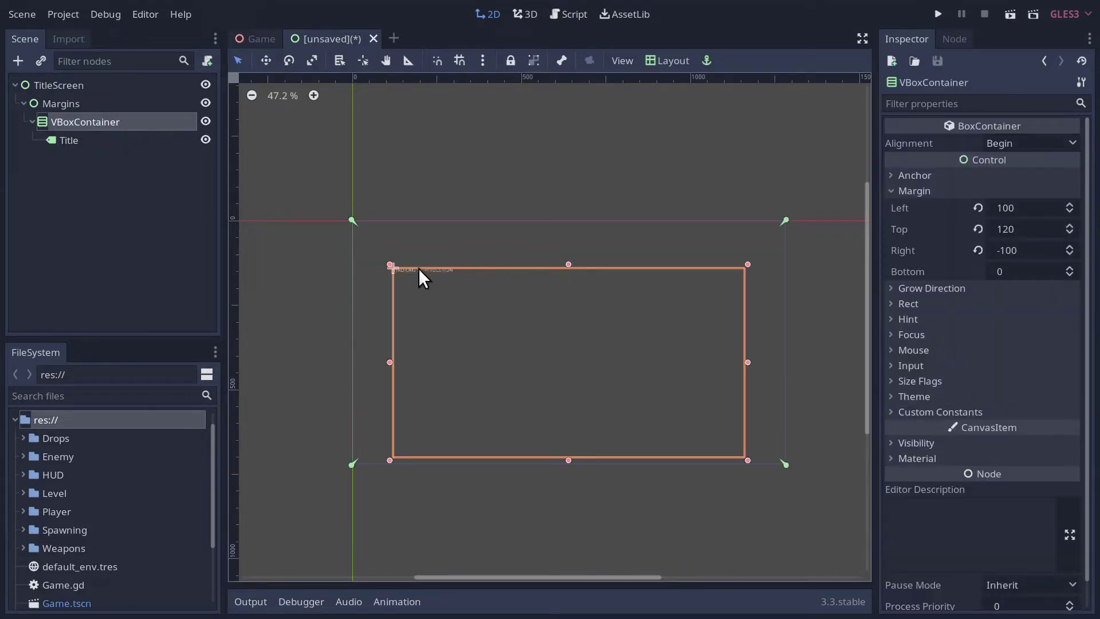
Load righteousfont-26.tres from the HUD folder as the Title label's custom font
left_click(98, 141)
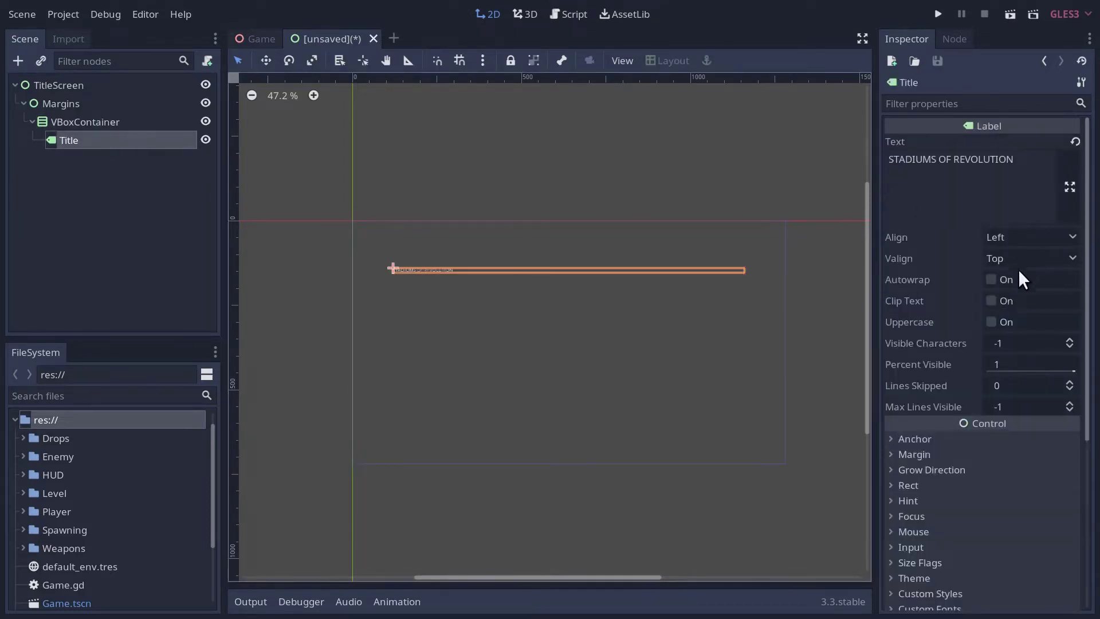
scroll(997, 286, "down", 5)
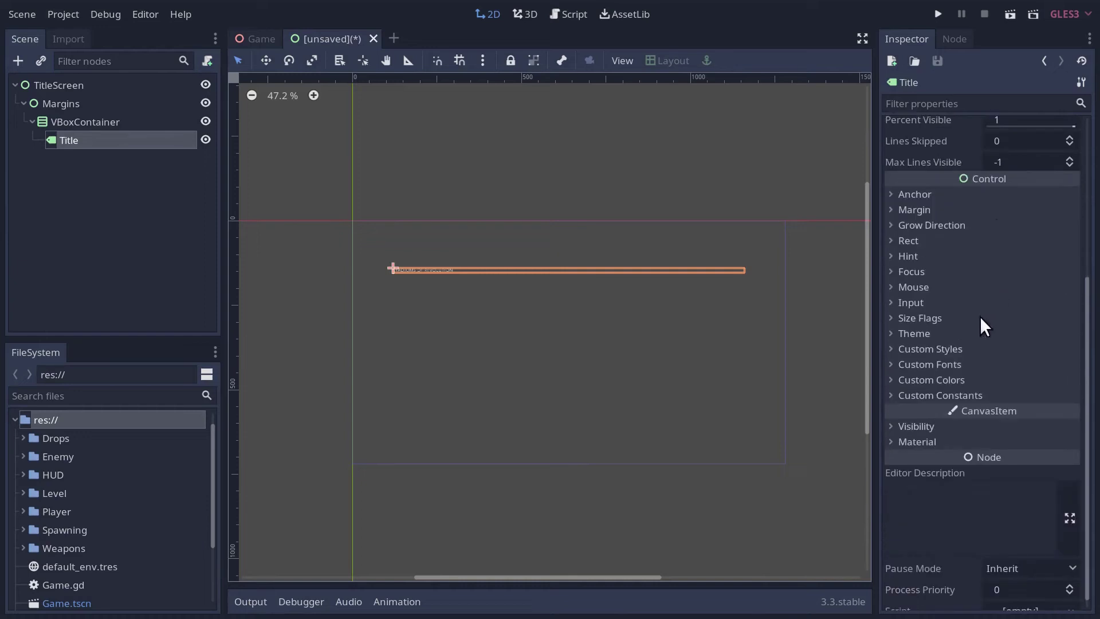
left_click(889, 364)
left_click(1016, 381)
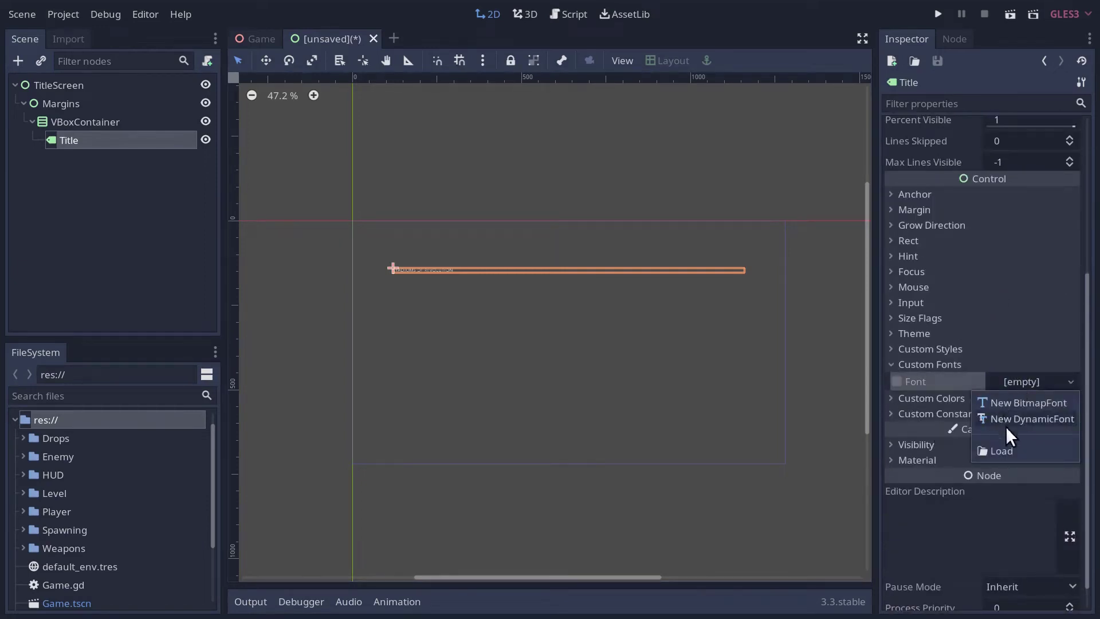
left_click(1008, 451)
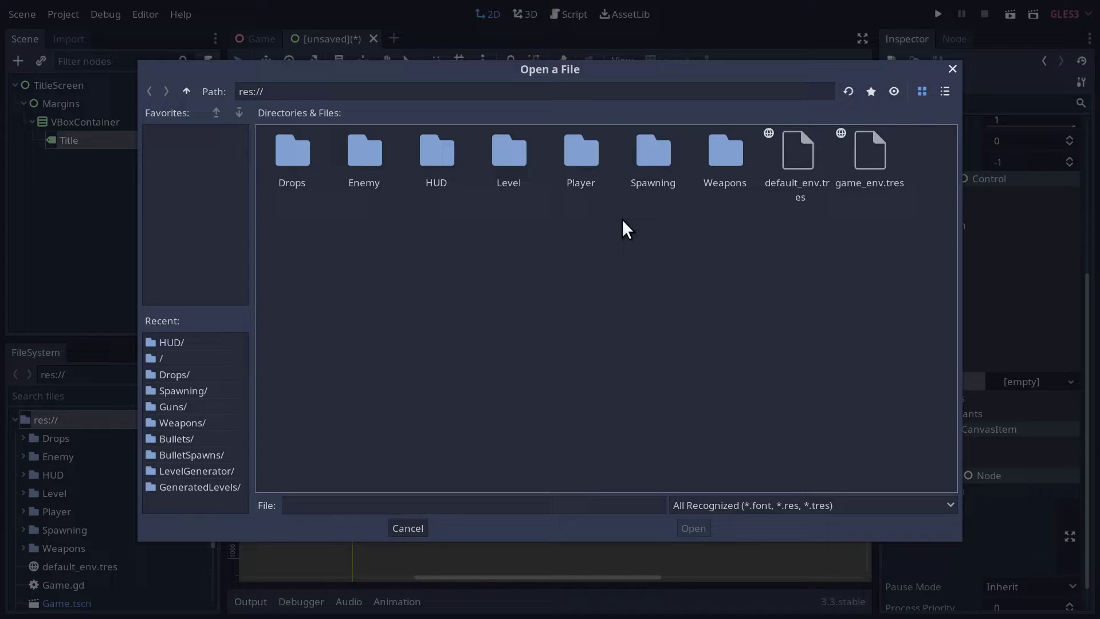
double_click(435, 155)
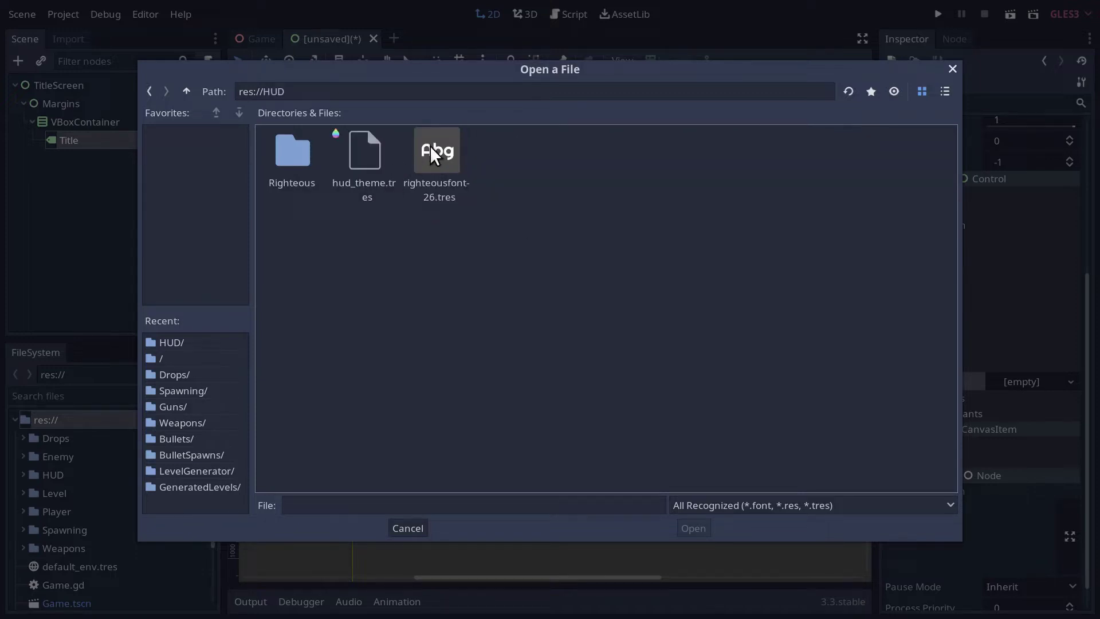
left_click(434, 171)
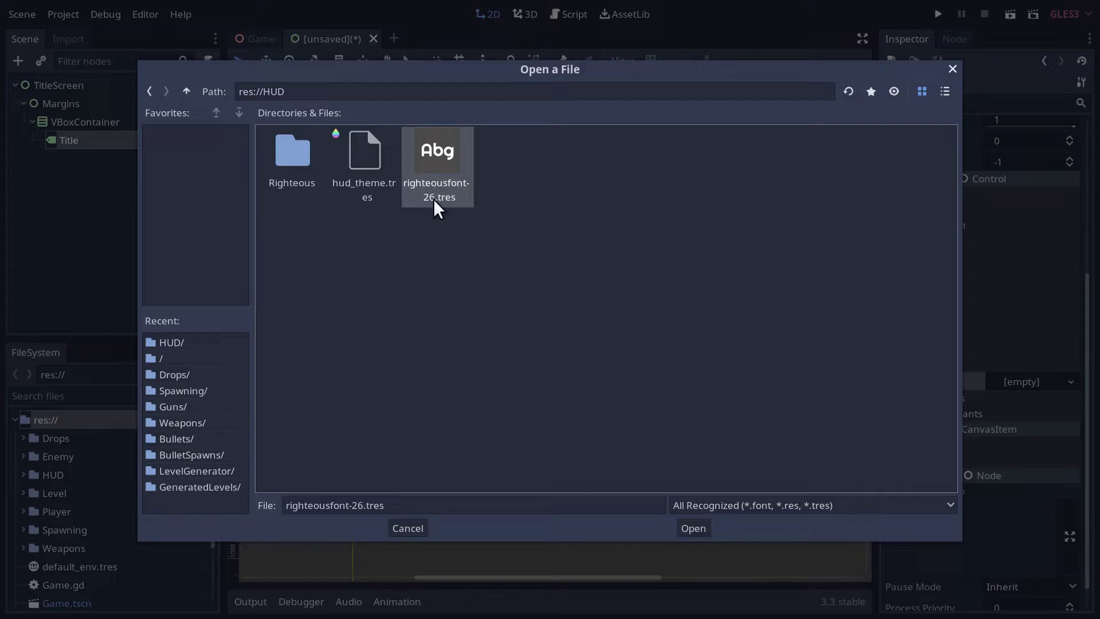
left_click(694, 527)
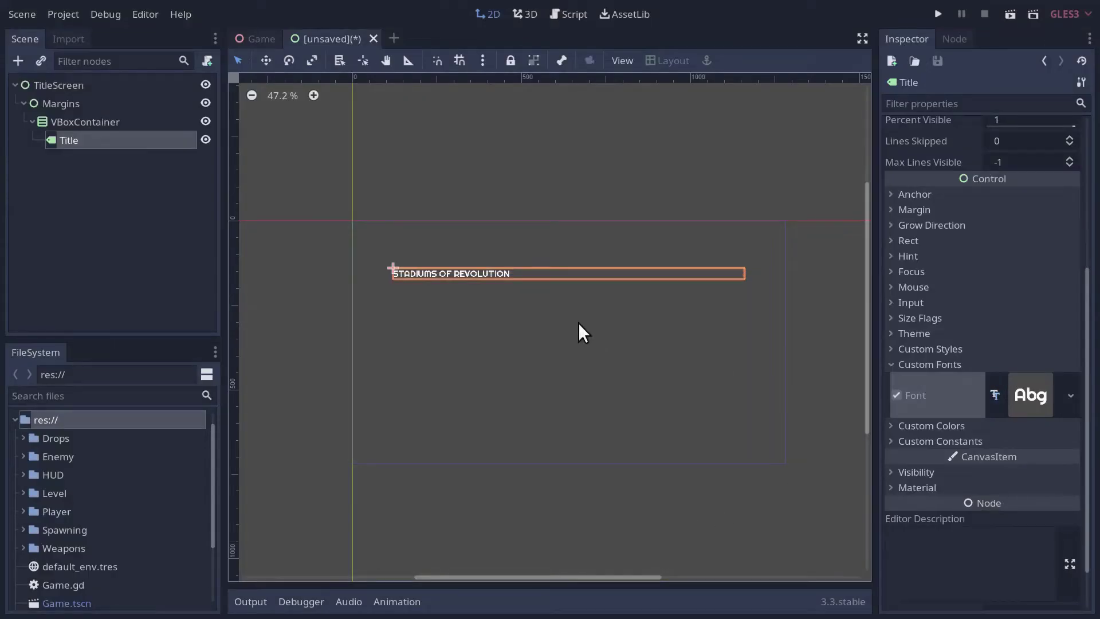
Make the Title label's custom font unique and set its size to 68
left_click(1070, 395)
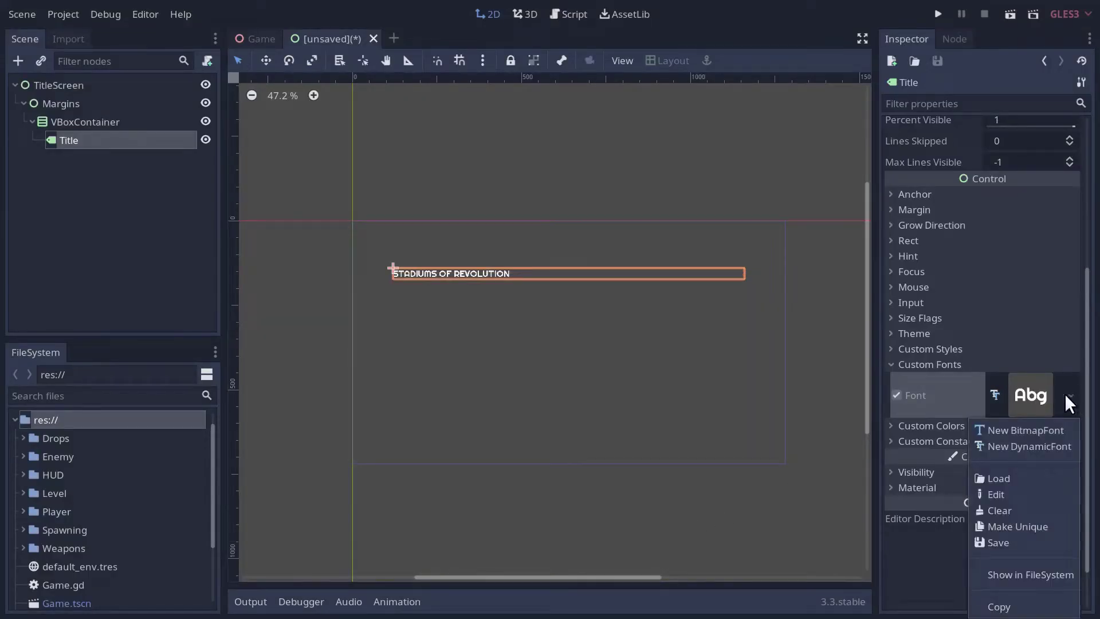
left_click(993, 527)
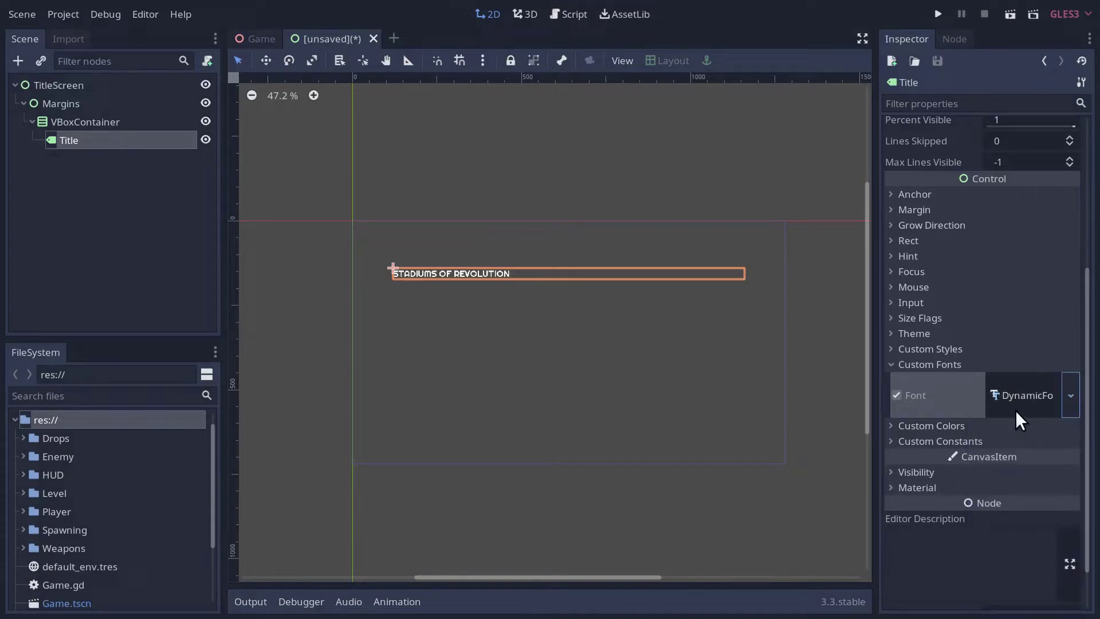
left_click(1027, 395)
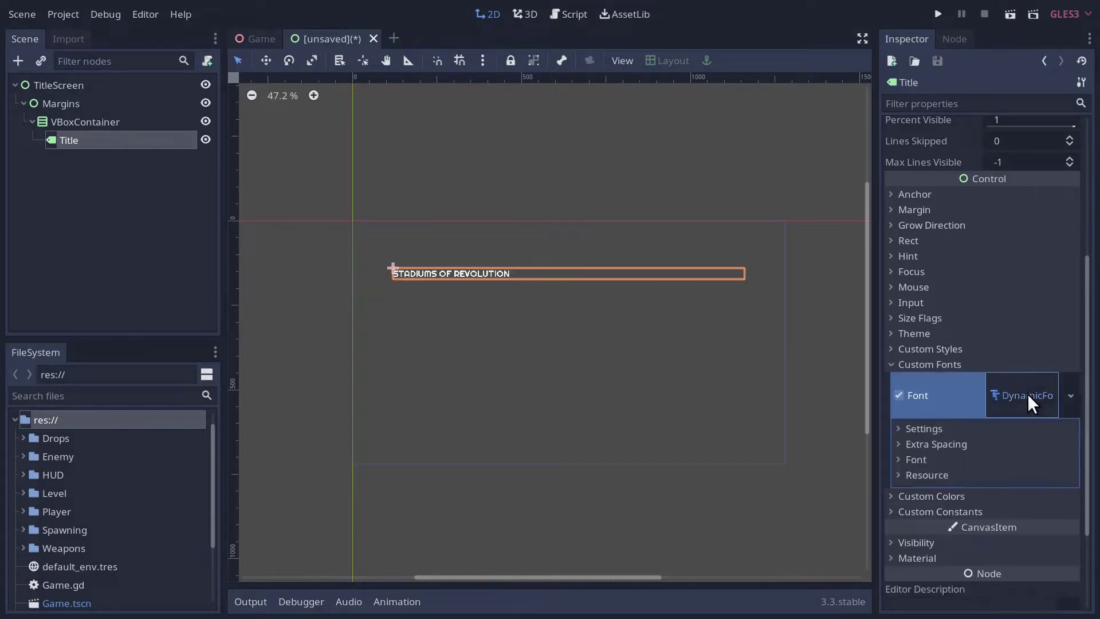
left_click(900, 427)
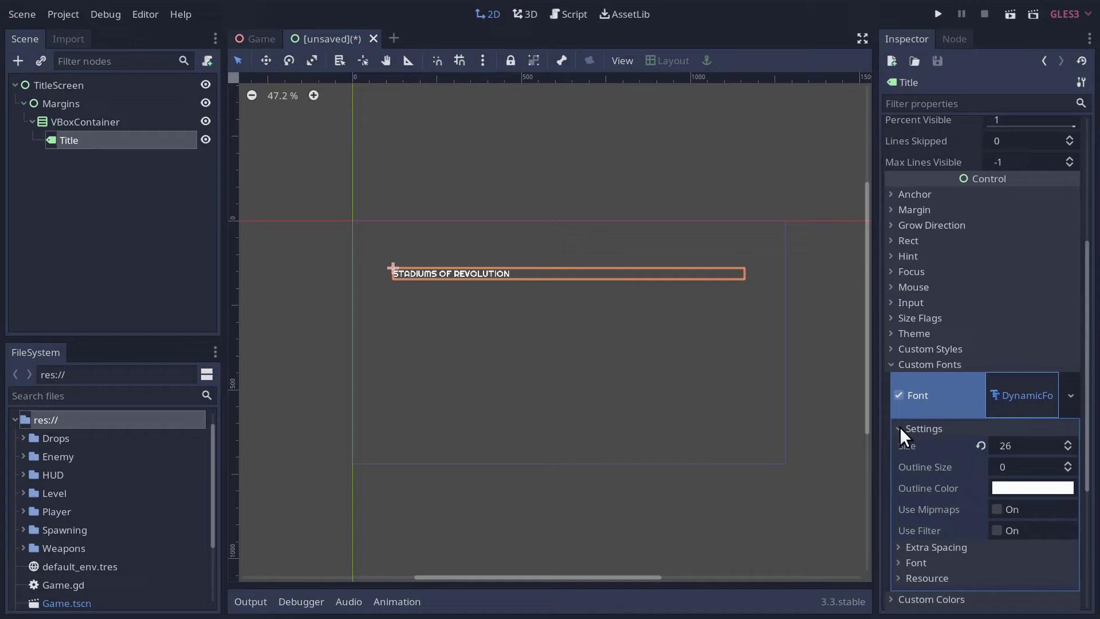
left_click(1012, 445)
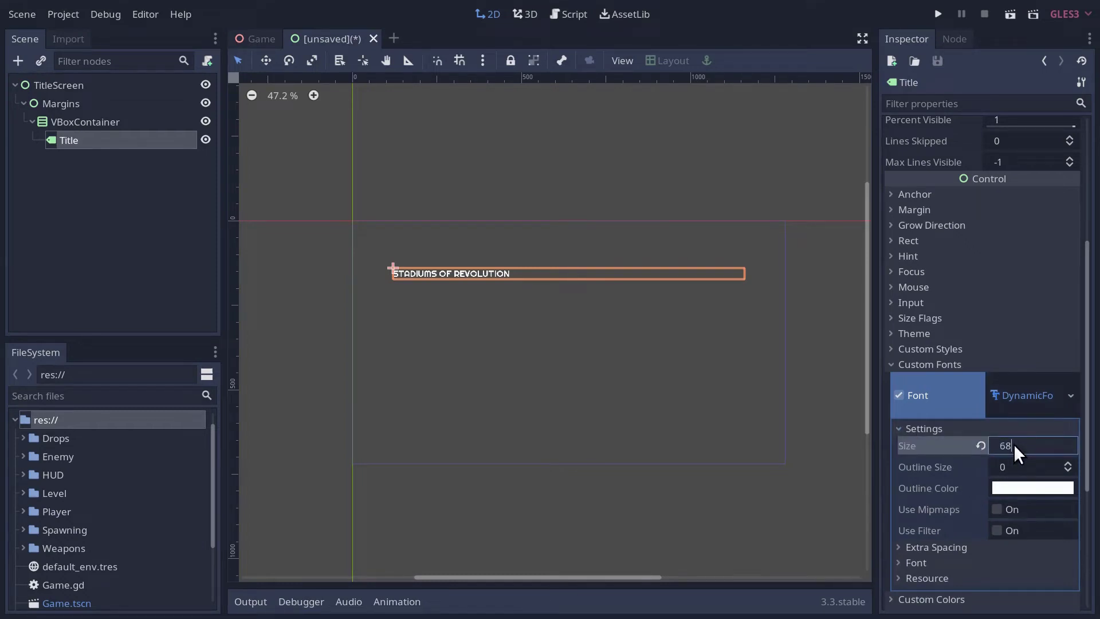
key("Return")
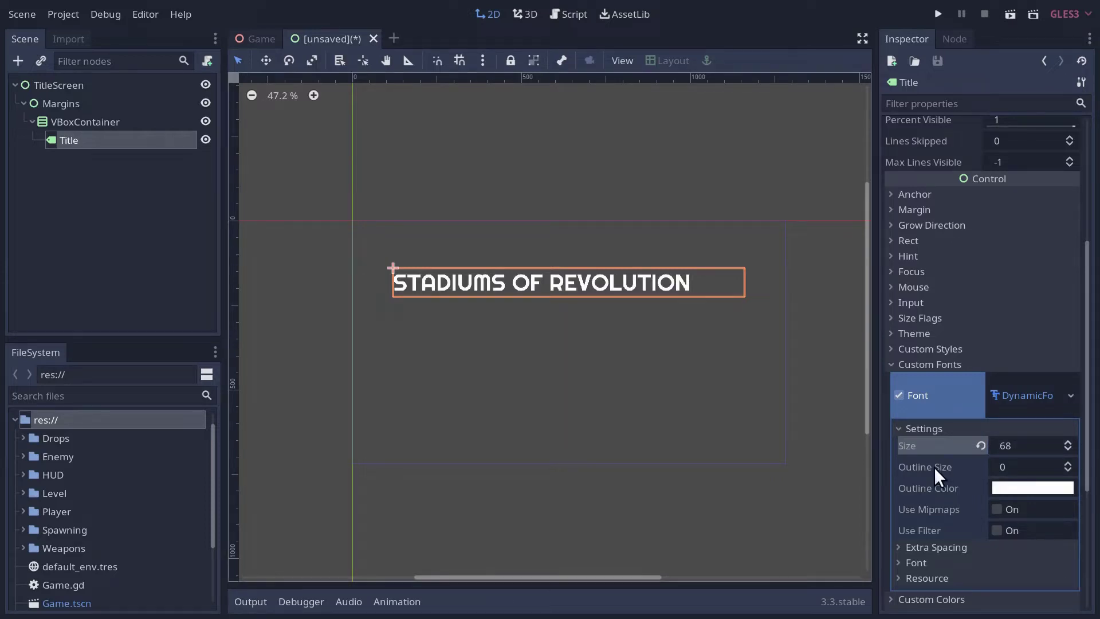
Enable the Title label's Shadow Offset Y custom constant and set it to 8
scroll(912, 567, "down", 4)
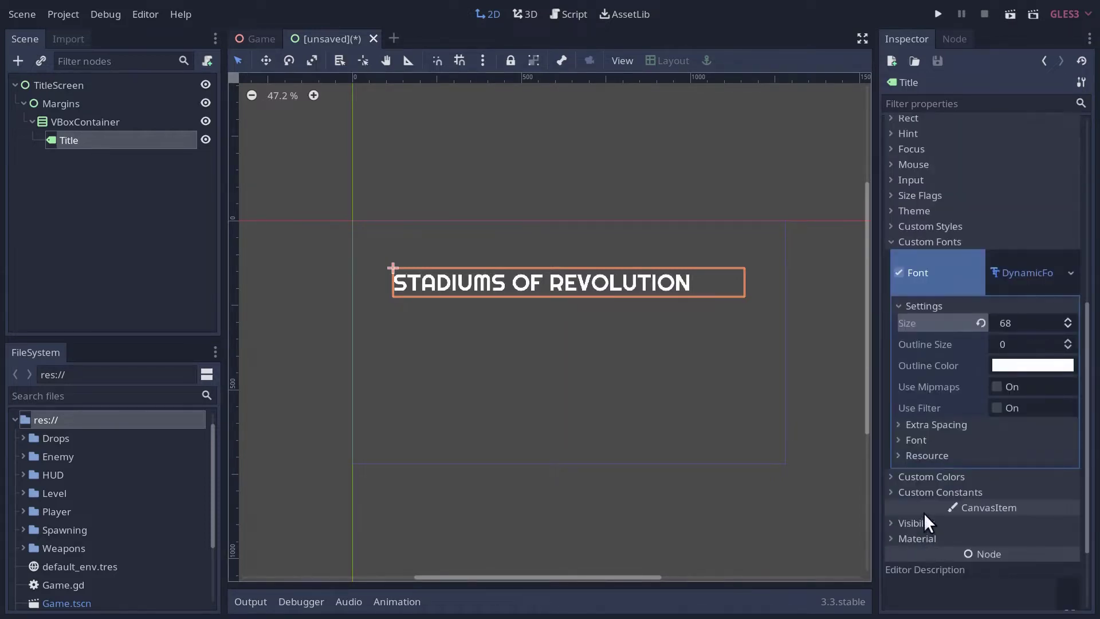
left_click(892, 492)
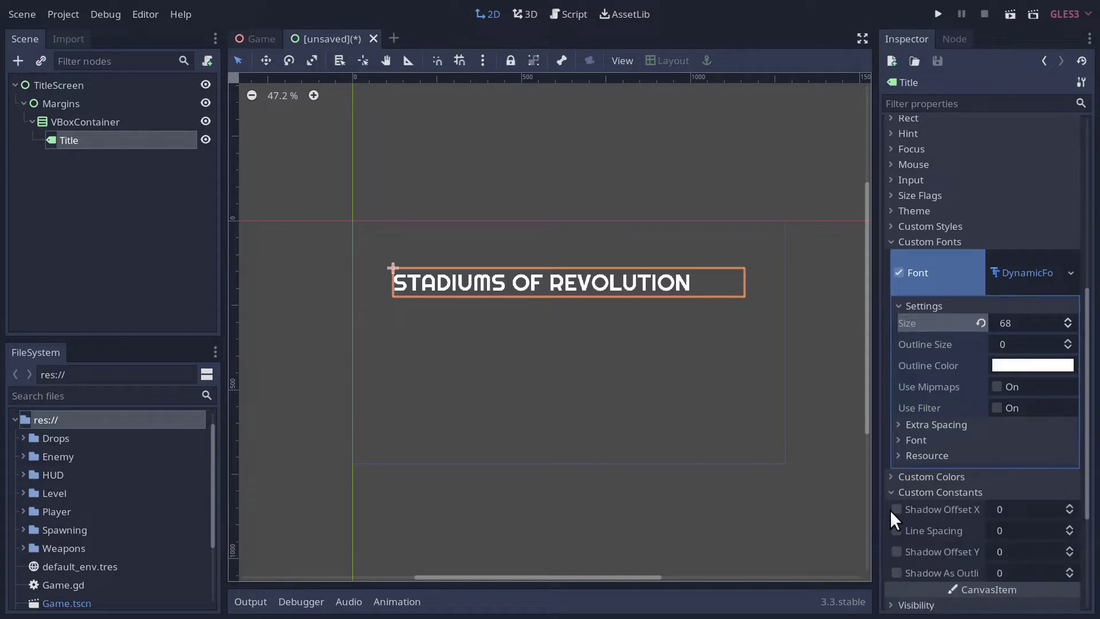
left_click(897, 551)
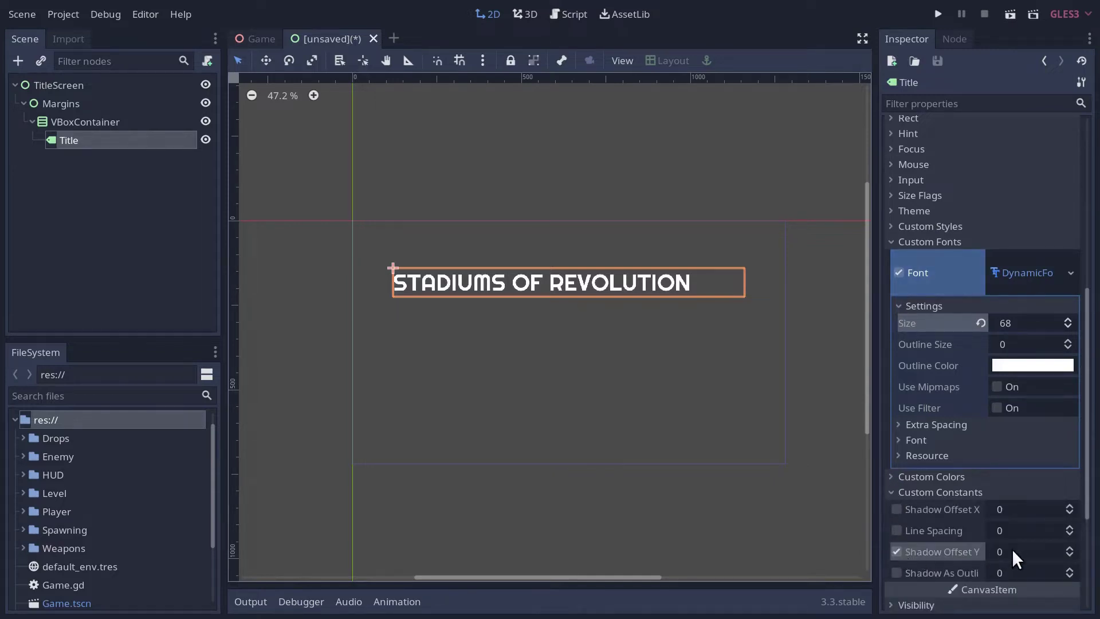
left_click(1012, 551)
type("8")
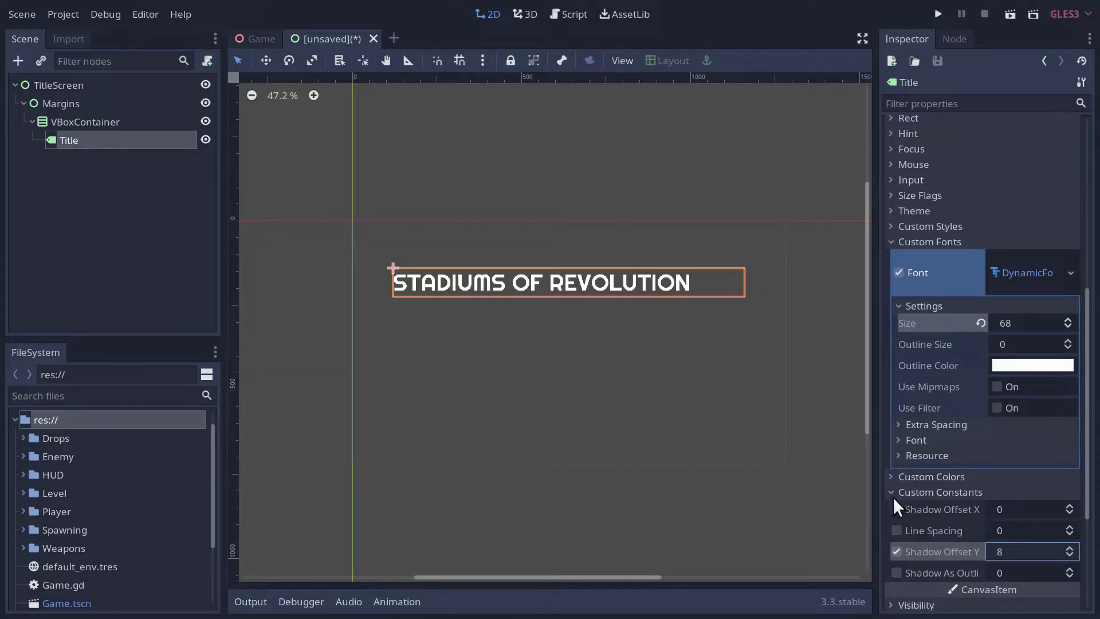
Set the Title label's custom font shadow color to the dark green hex value 195700
left_click(892, 477)
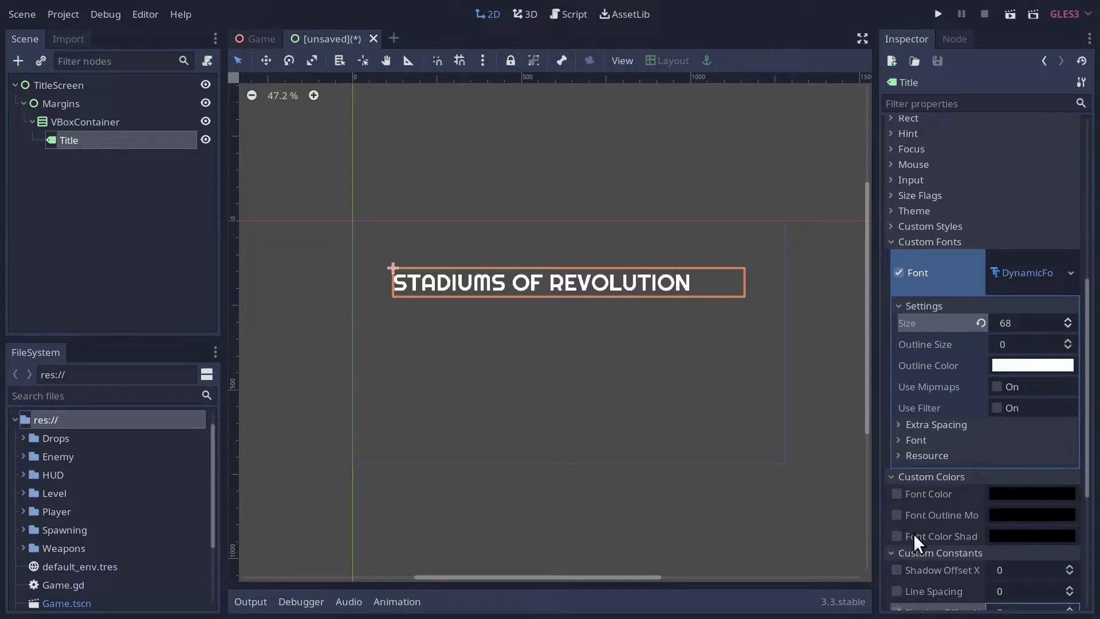
left_click(1009, 531)
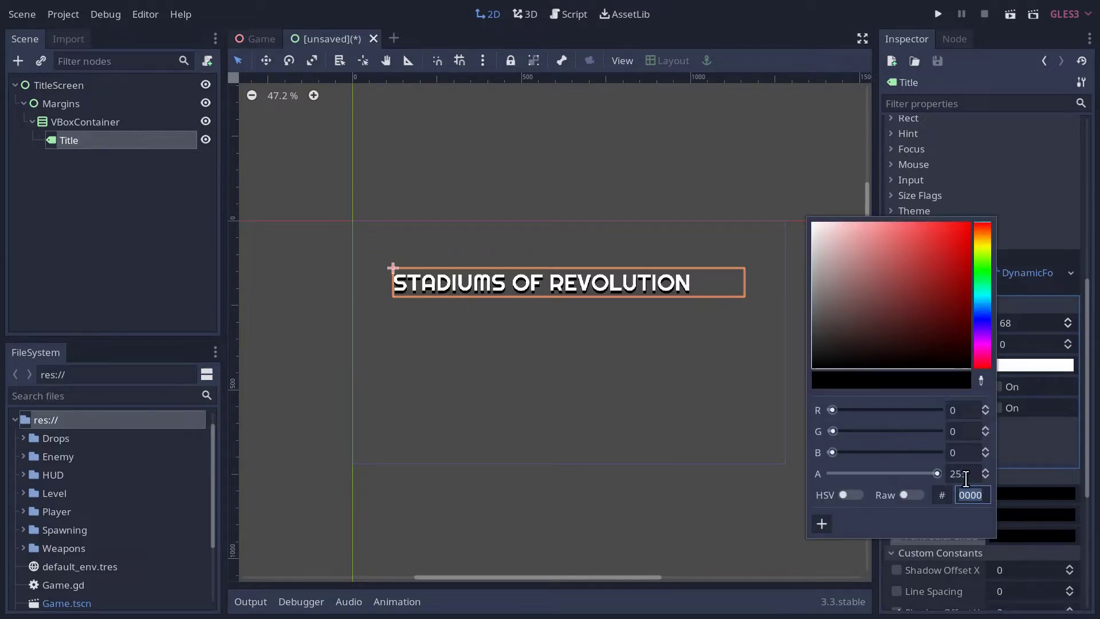
left_click(983, 495)
key("BackSpace")
key("BackSpace")
key("BackSpace")
key("BackSpace")
key("BackSpace")
key("BackSpace")
type("5700")
left_click(962, 497)
type("19")
key("Return")
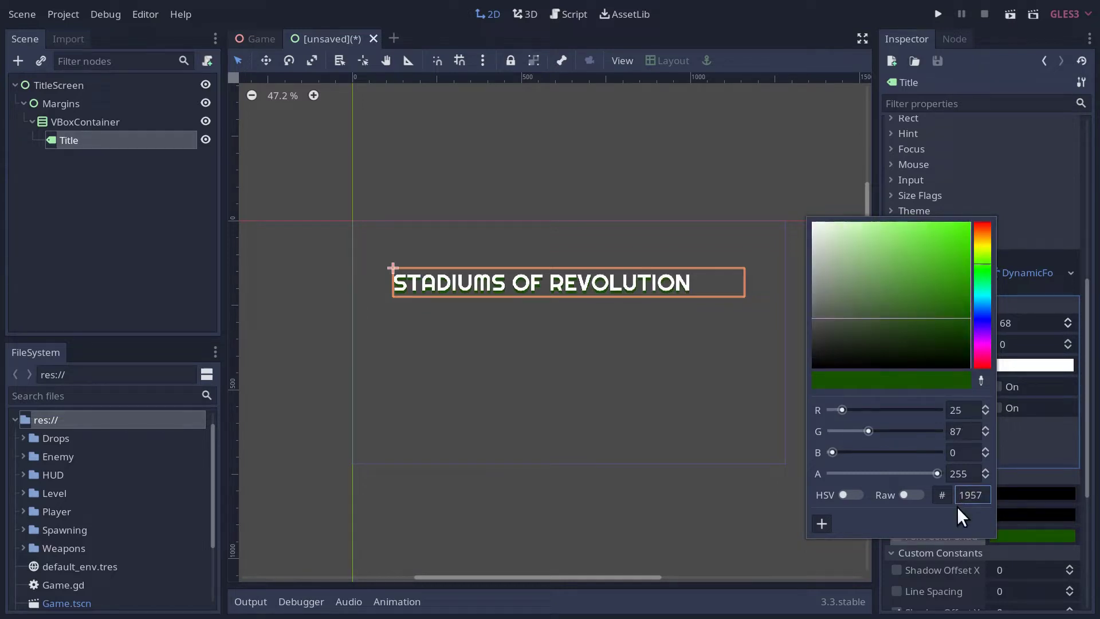
left_click(685, 506)
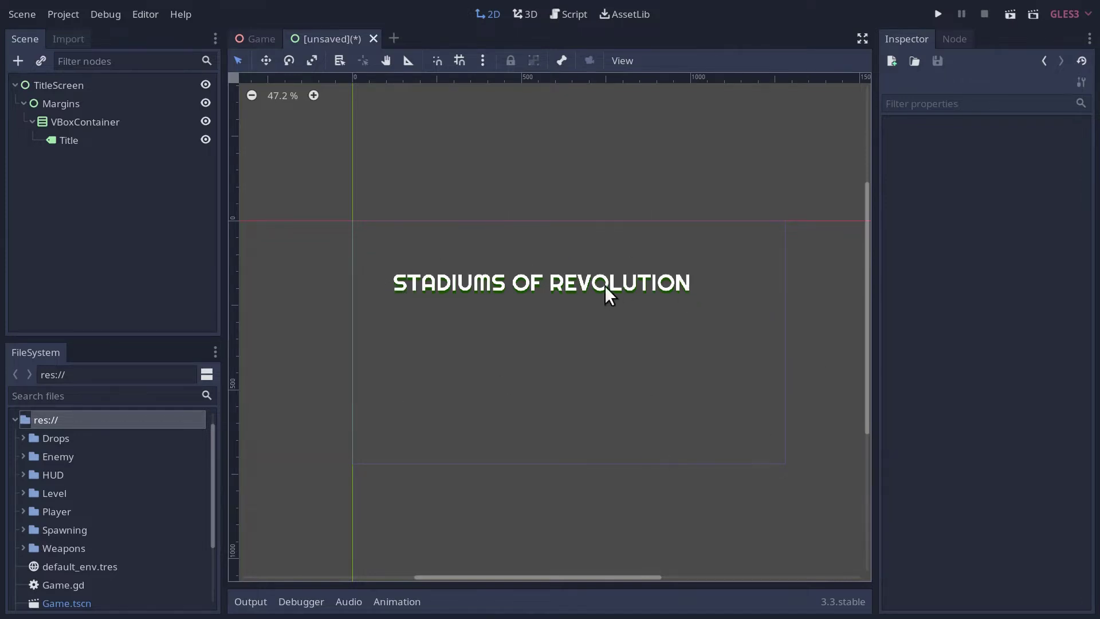
Set the Title label's horizontal alignment to Center
left_click(67, 140)
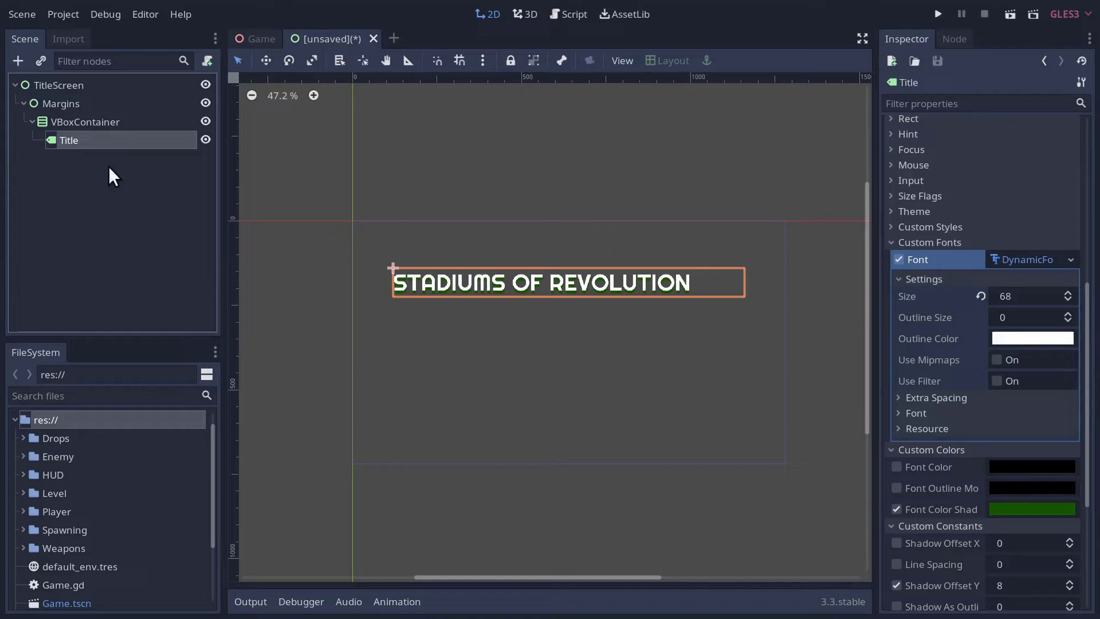
scroll(971, 338, "up", 10)
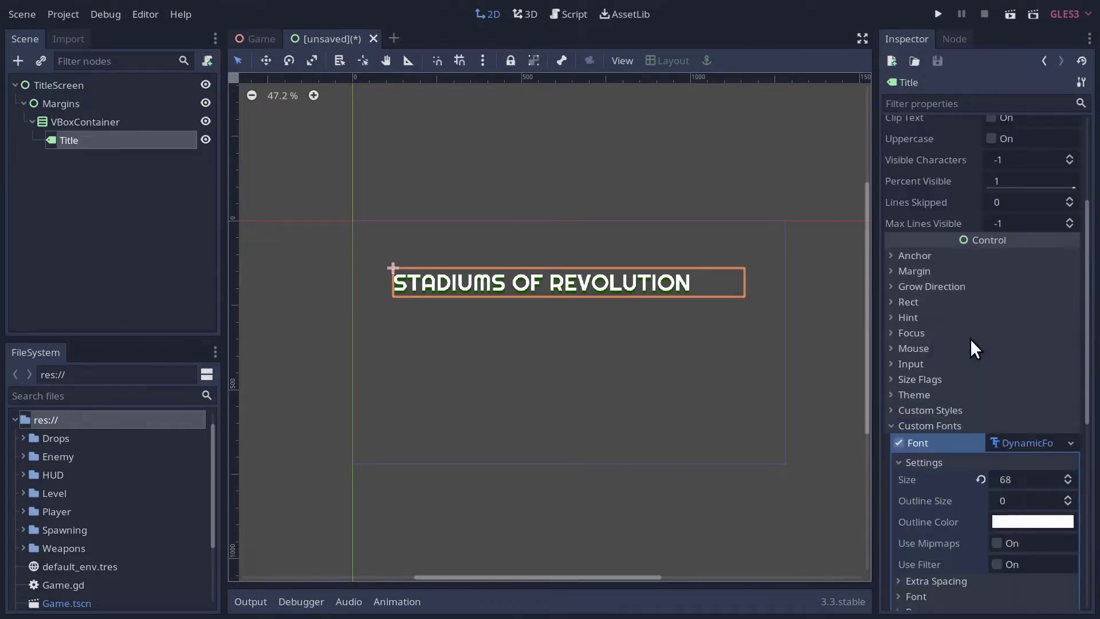
left_click(1005, 236)
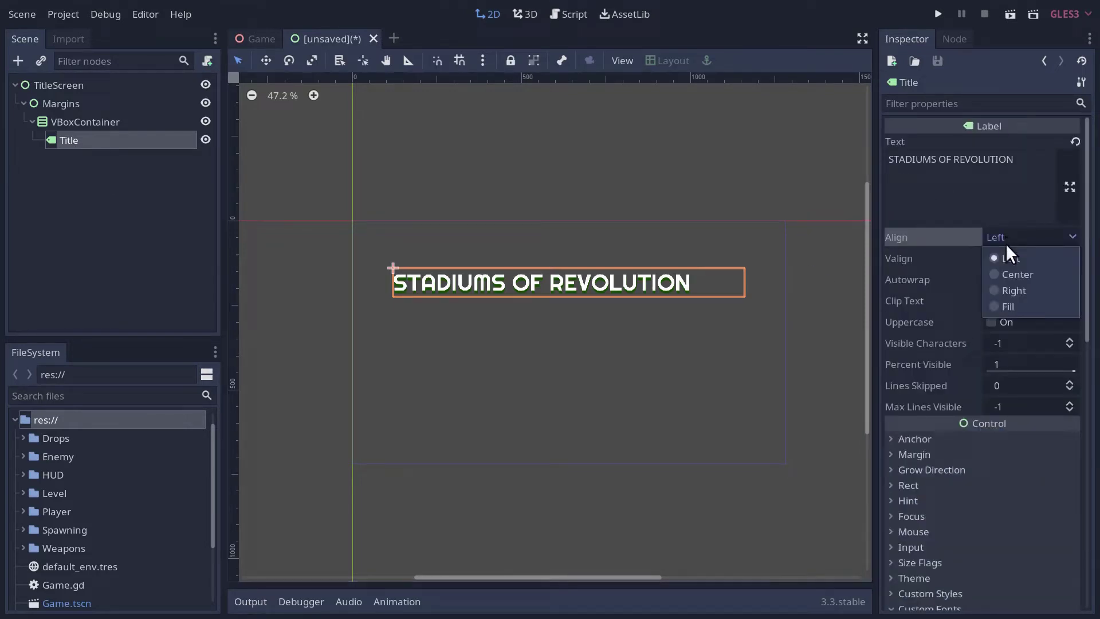
left_click(1006, 275)
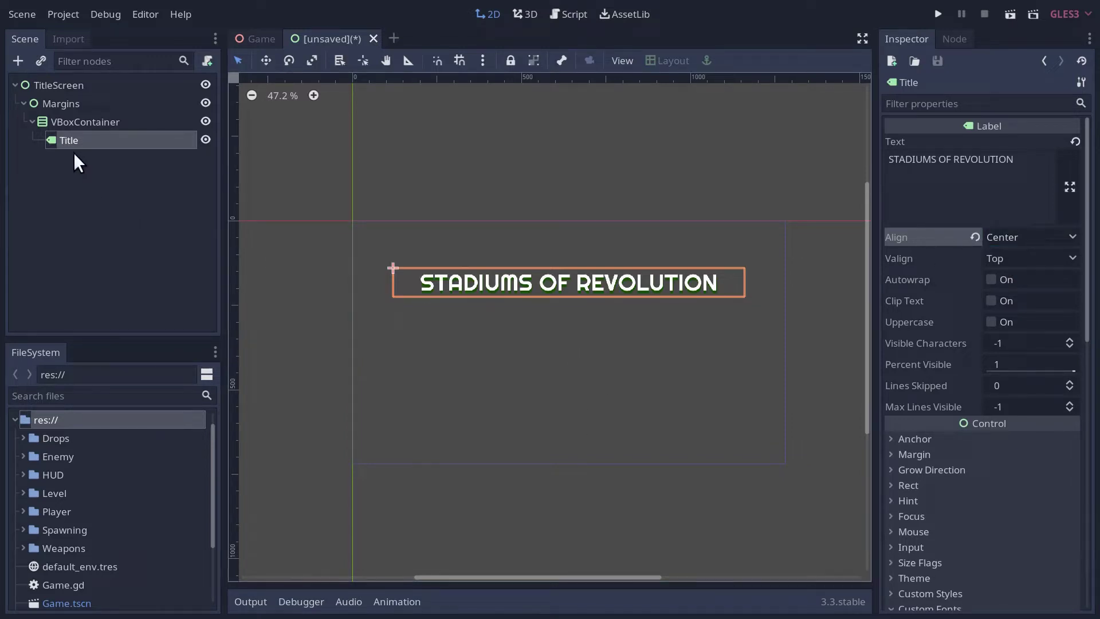
Add a second VBoxContainer as a child of the existing VBoxContainer
left_click(68, 122)
left_click(17, 60)
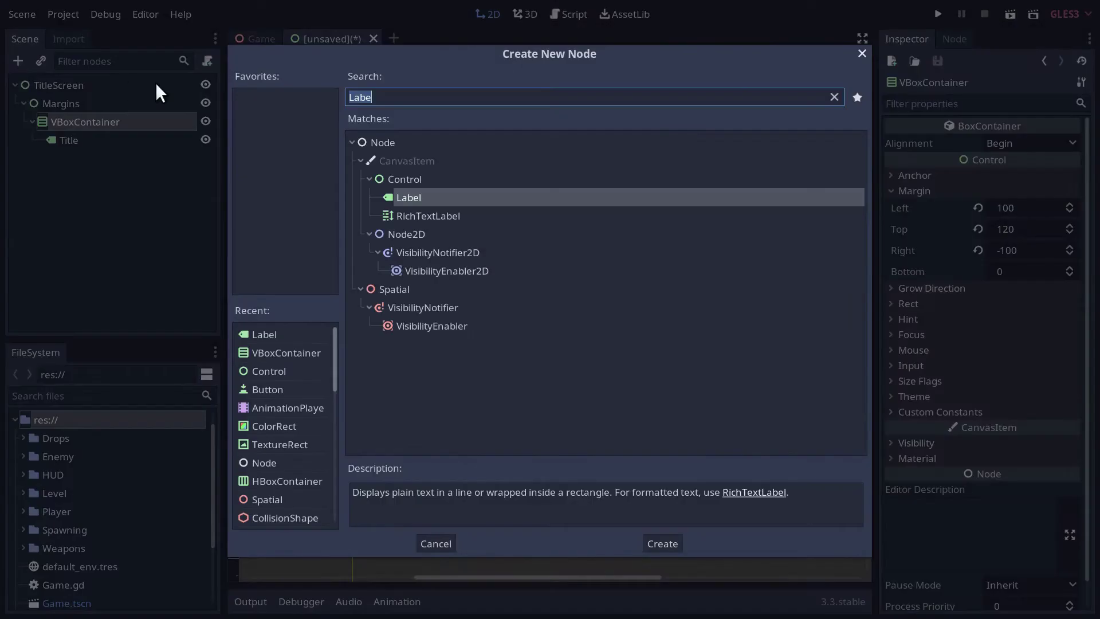
type("vb")
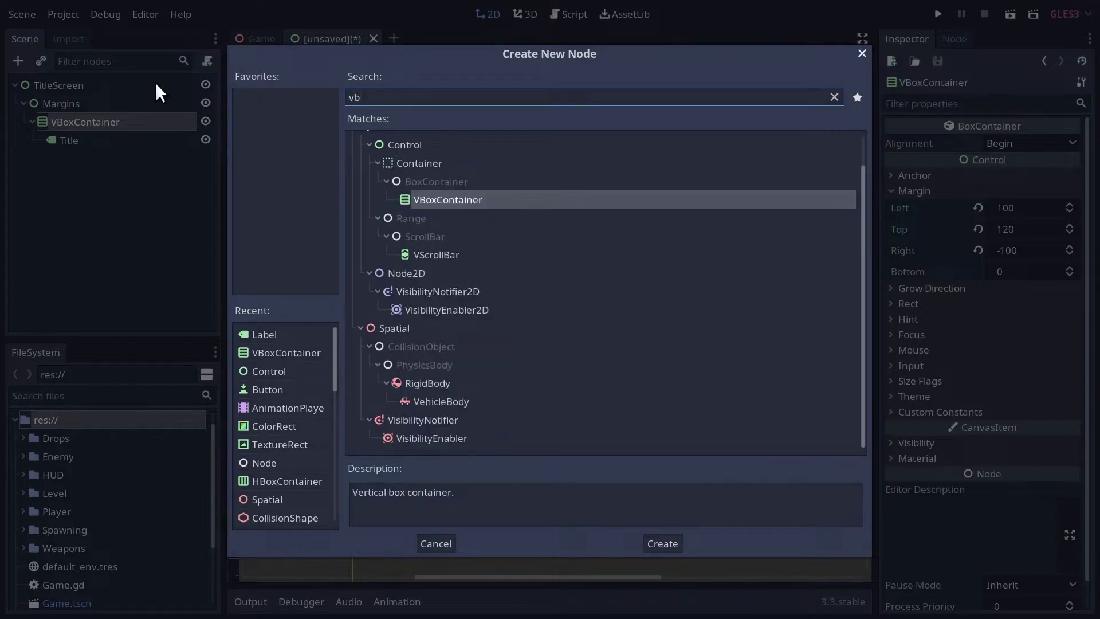
left_click(424, 198)
double_click(422, 198)
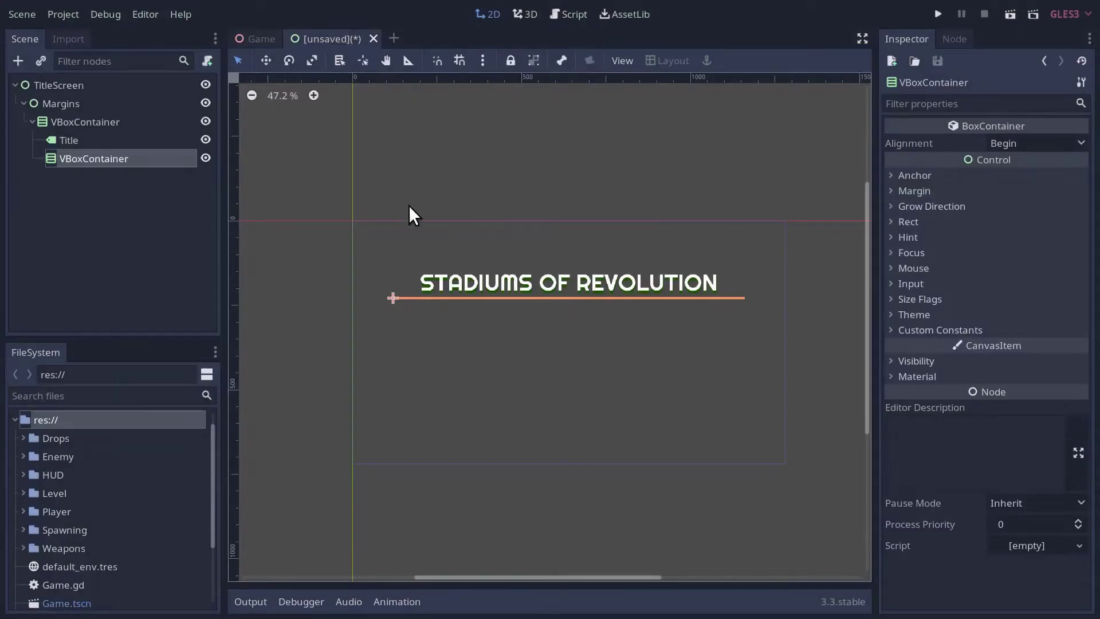
Enable the vertical Expand size flag on the nested VBoxContainer below the Title
left_click(69, 140)
left_click(80, 160)
left_click(905, 299)
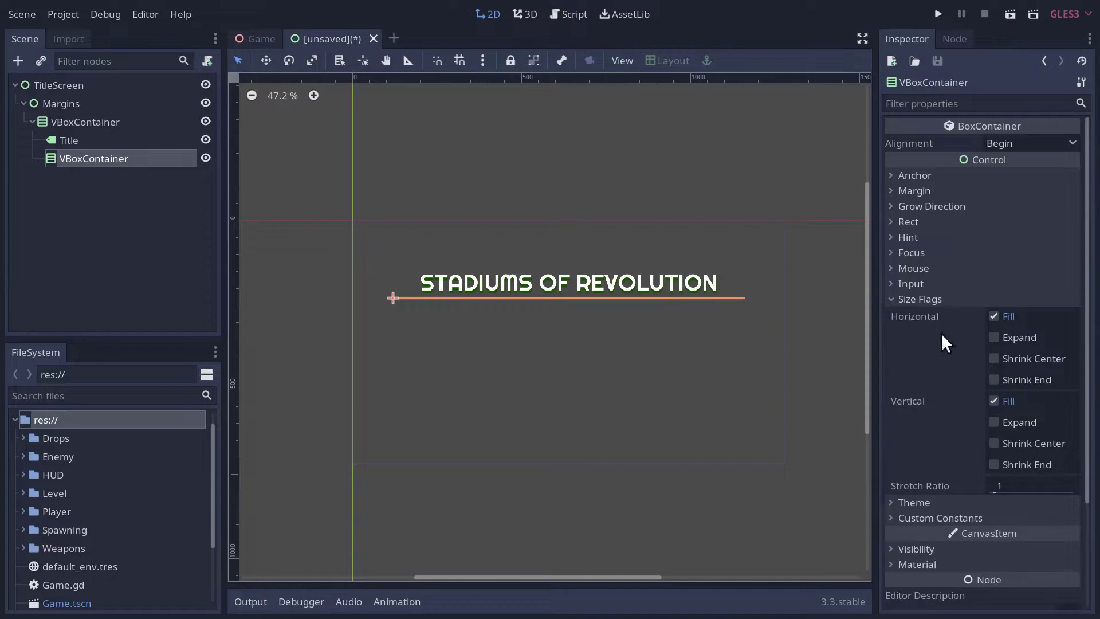
left_click(991, 423)
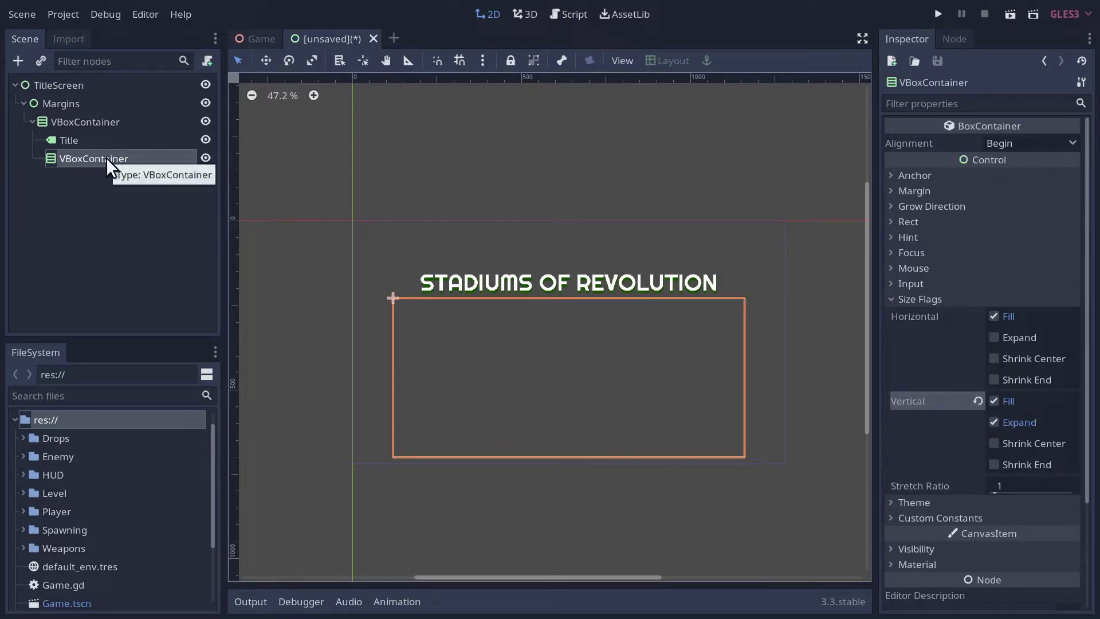
Rename the nested VBoxContainer as Buttons
double_click(92, 155)
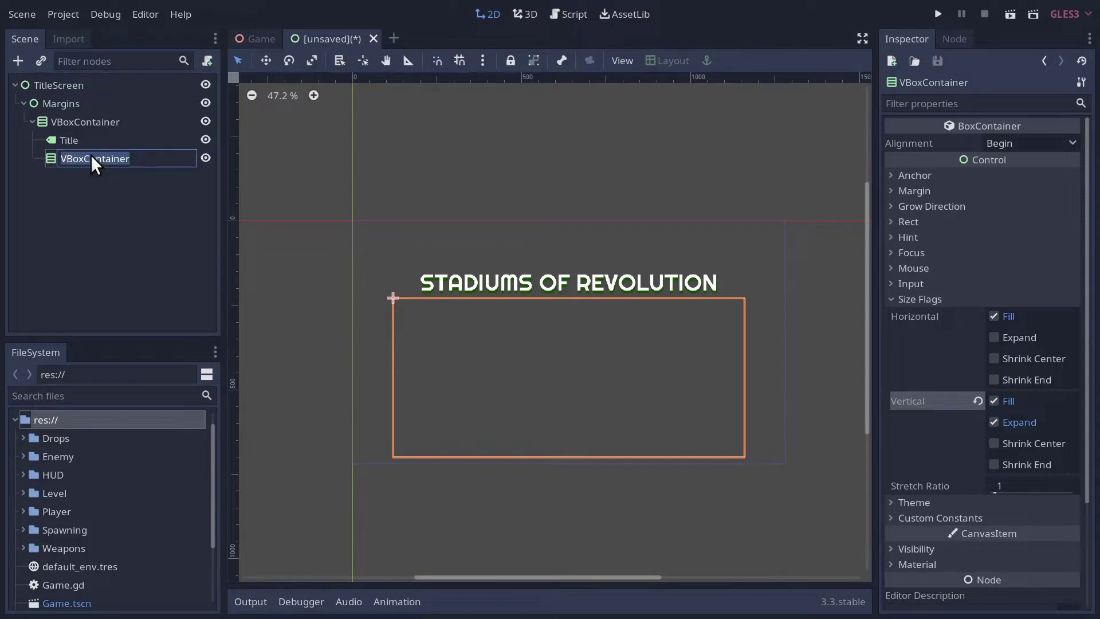
type("Buttons")
key("Return")
Add a Button node as a child of the Buttons container
left_click(18, 61)
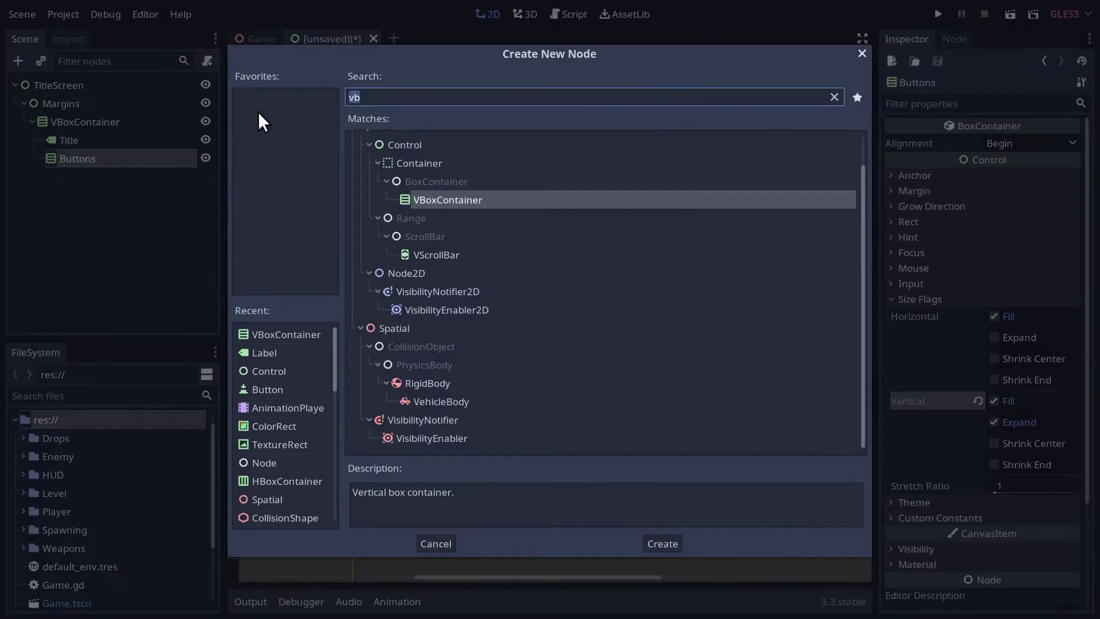
type("Butt")
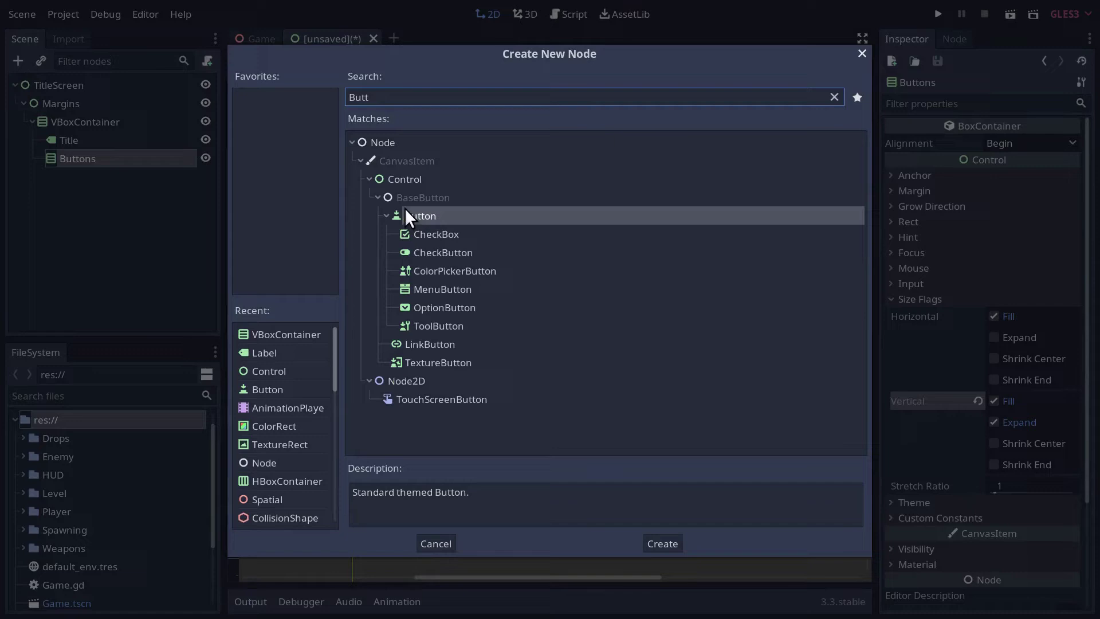
left_click(411, 216)
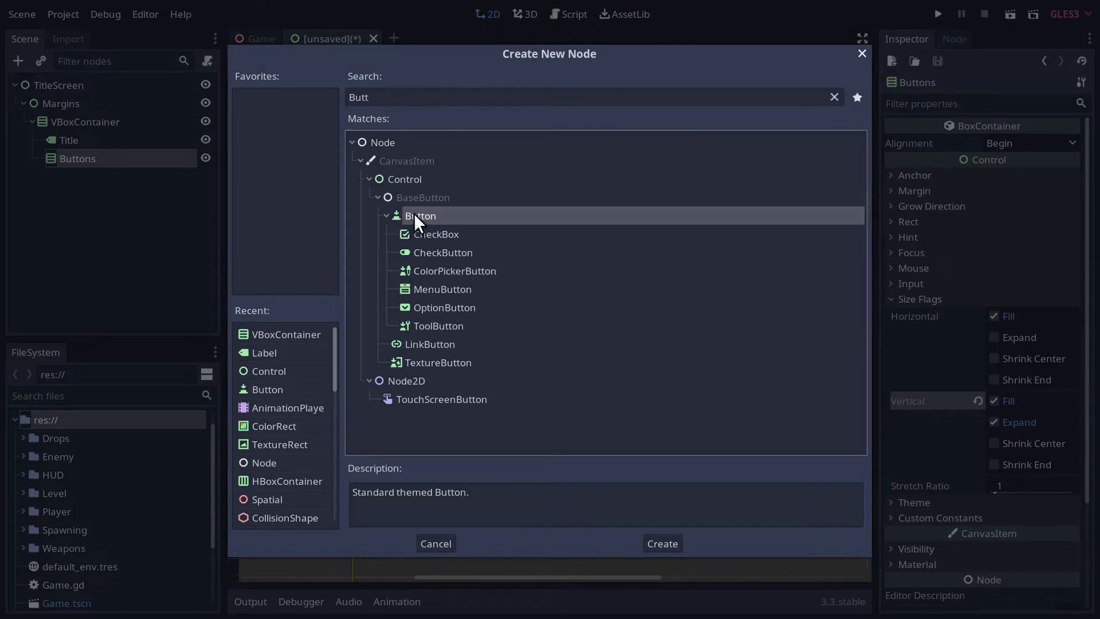
left_click(664, 546)
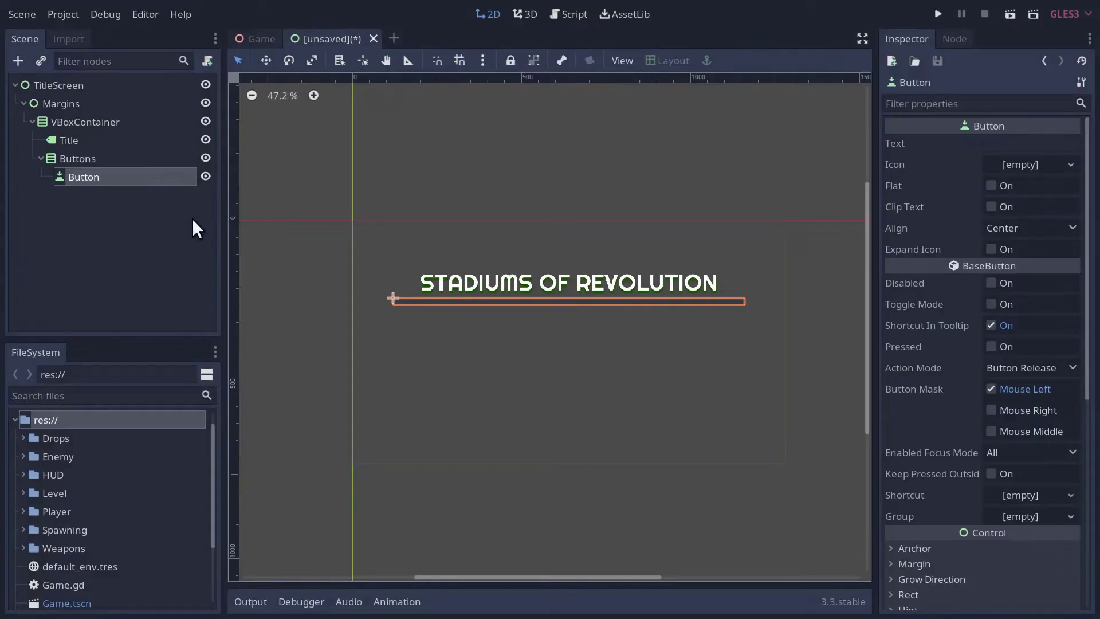
Rename the new button as StartButton and turn on its Flat property
double_click(82, 178)
type("StartButton")
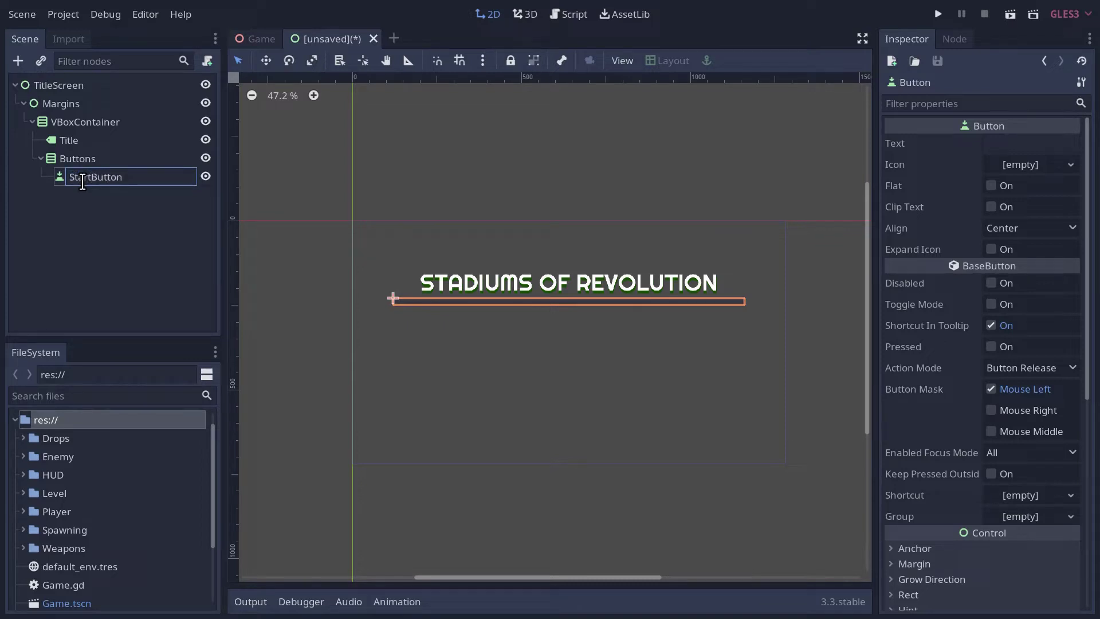
left_click(117, 230)
left_click(98, 178)
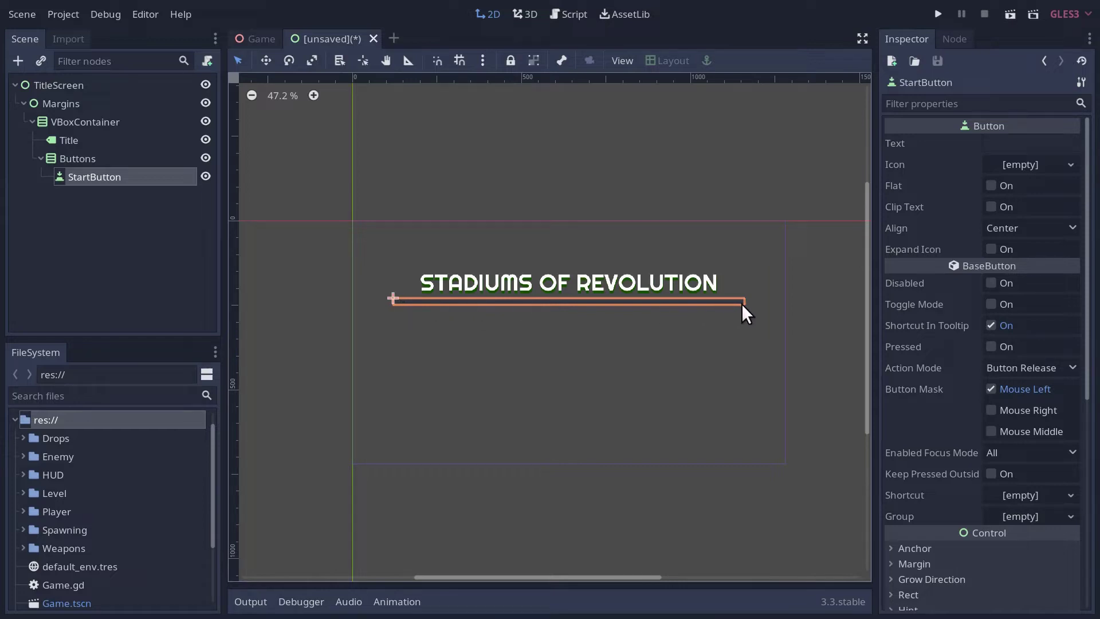
left_click(989, 185)
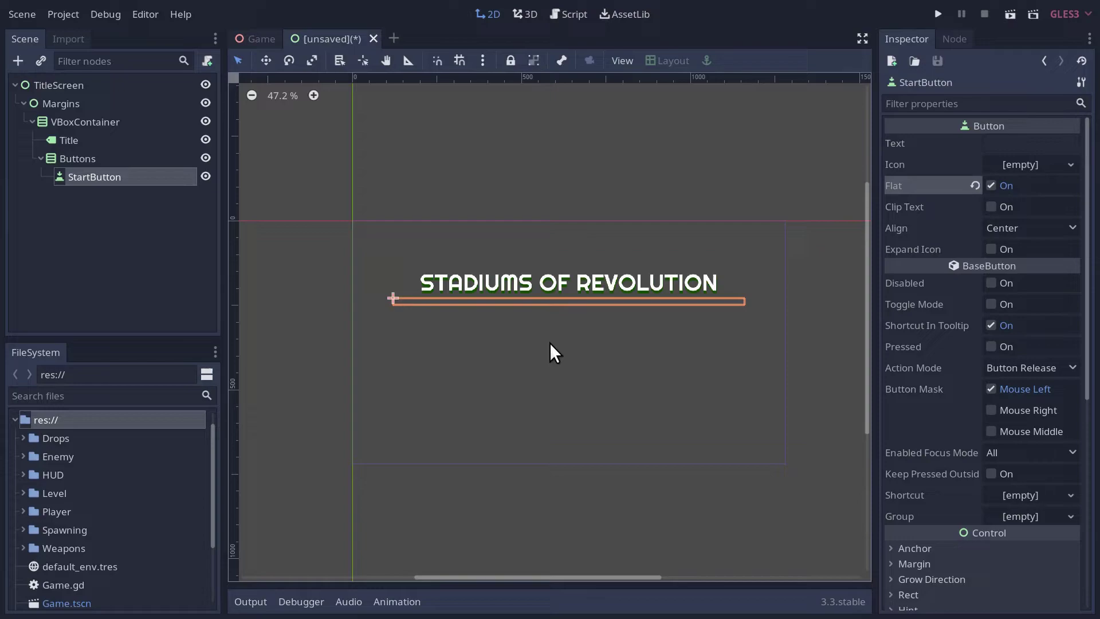
Add a Label node as a child of StartButton and set its text to START
left_click(22, 62)
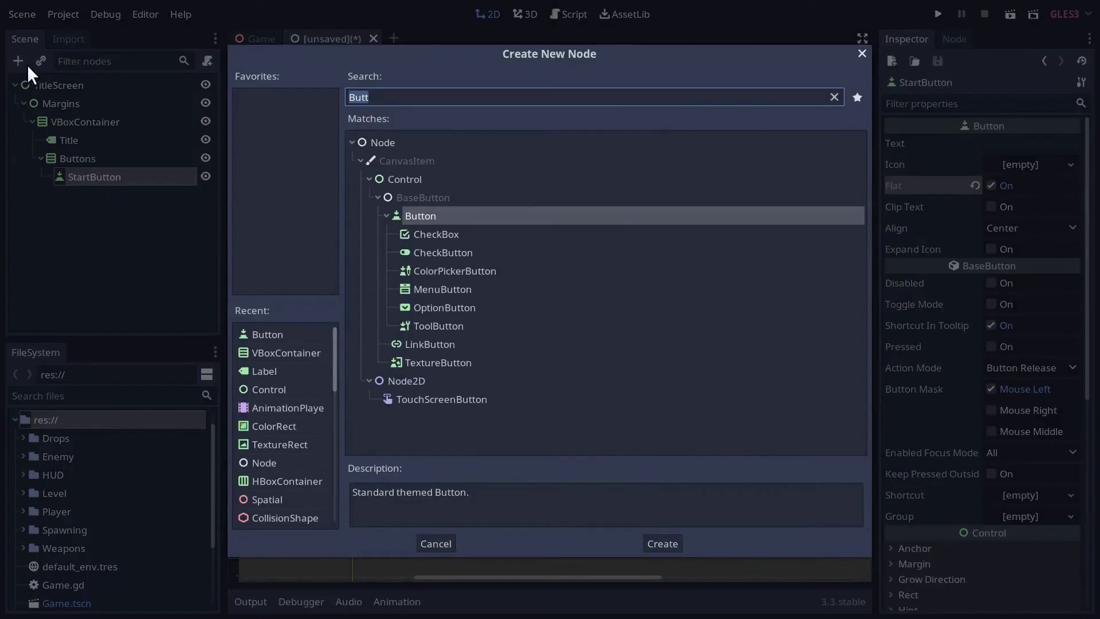
type("Lab")
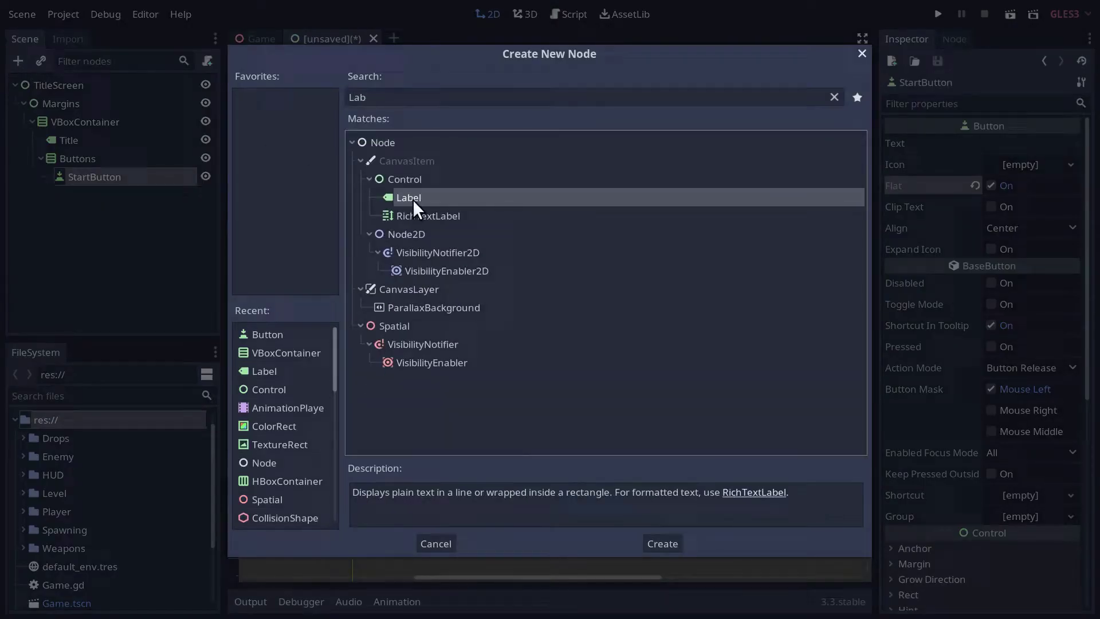
double_click(412, 198)
left_click(897, 189)
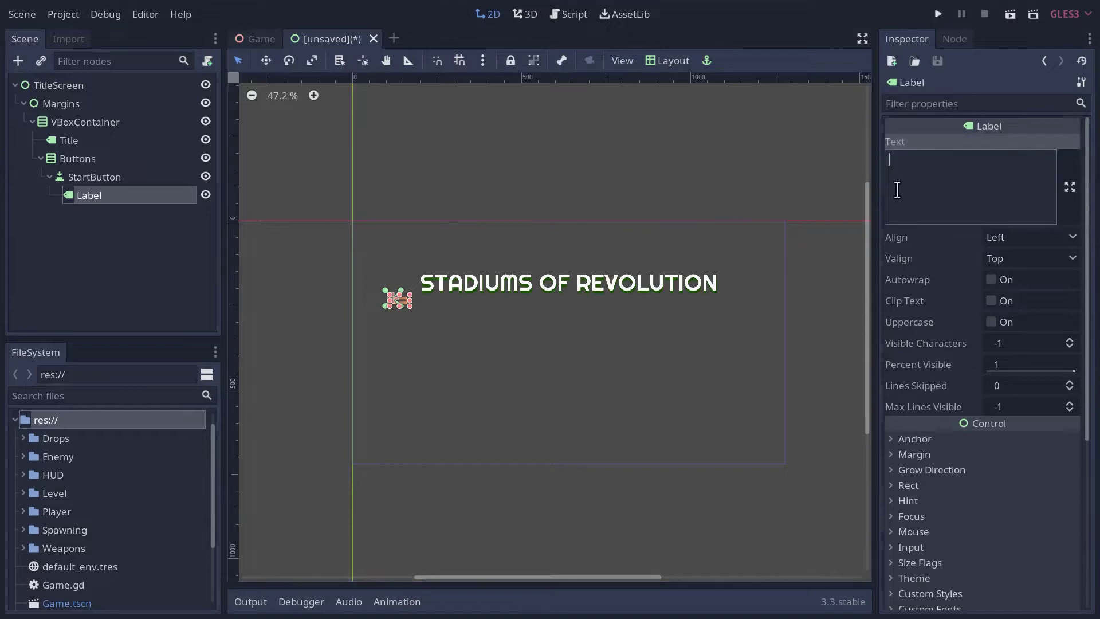
type("START")
Start saving the Title label's custom font as a resource and create a Title&Menu folder in res:// for it
left_click(67, 141)
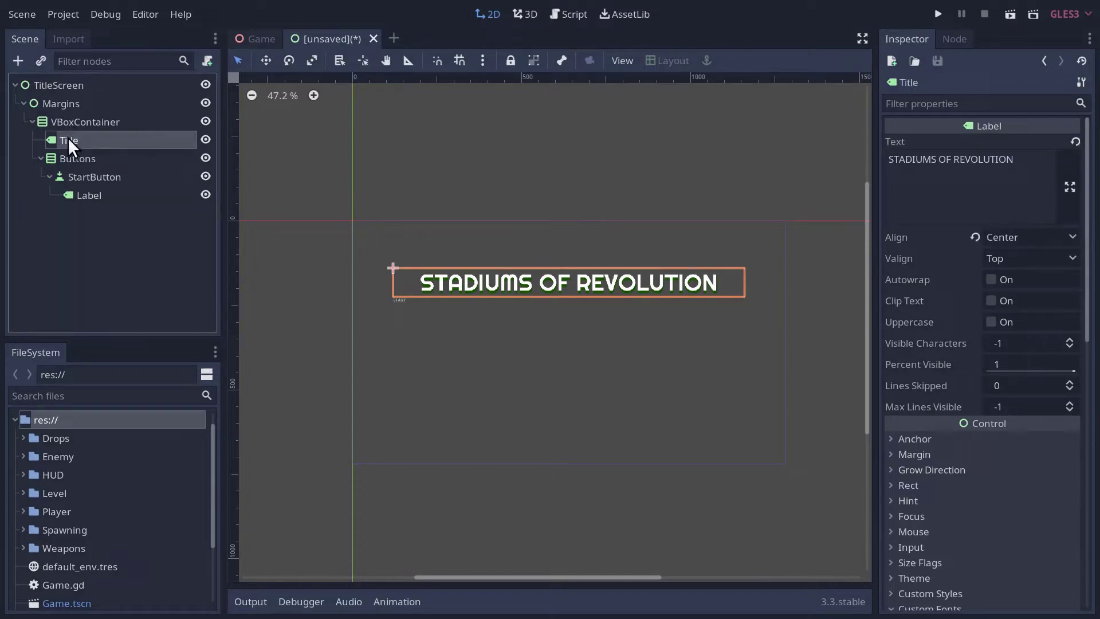
scroll(946, 535, "down", 6)
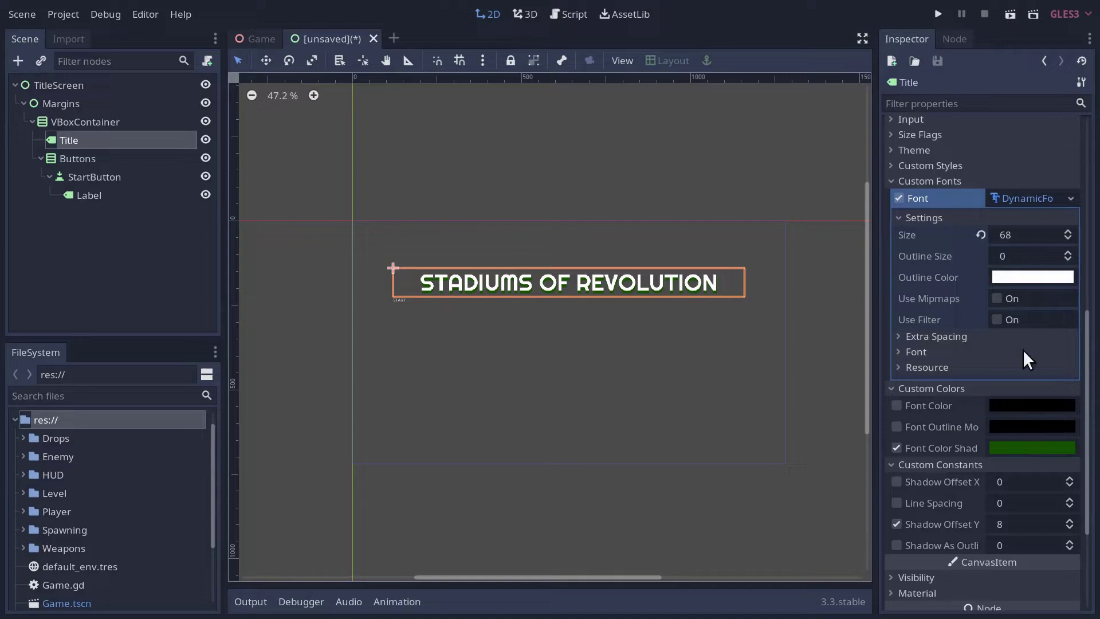
left_click(1070, 198)
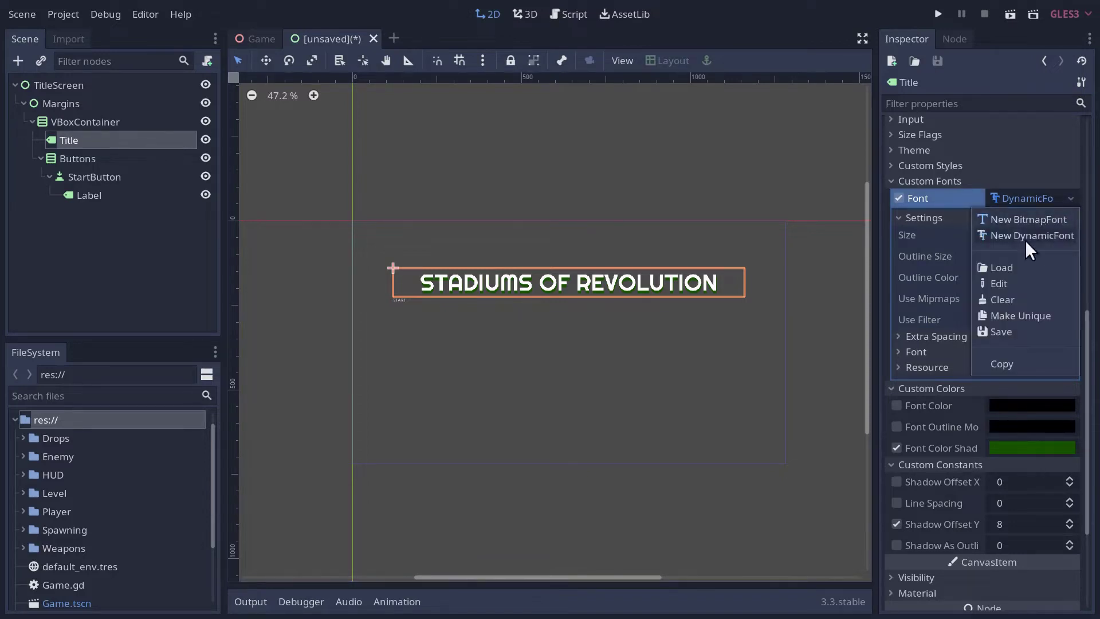
left_click(999, 331)
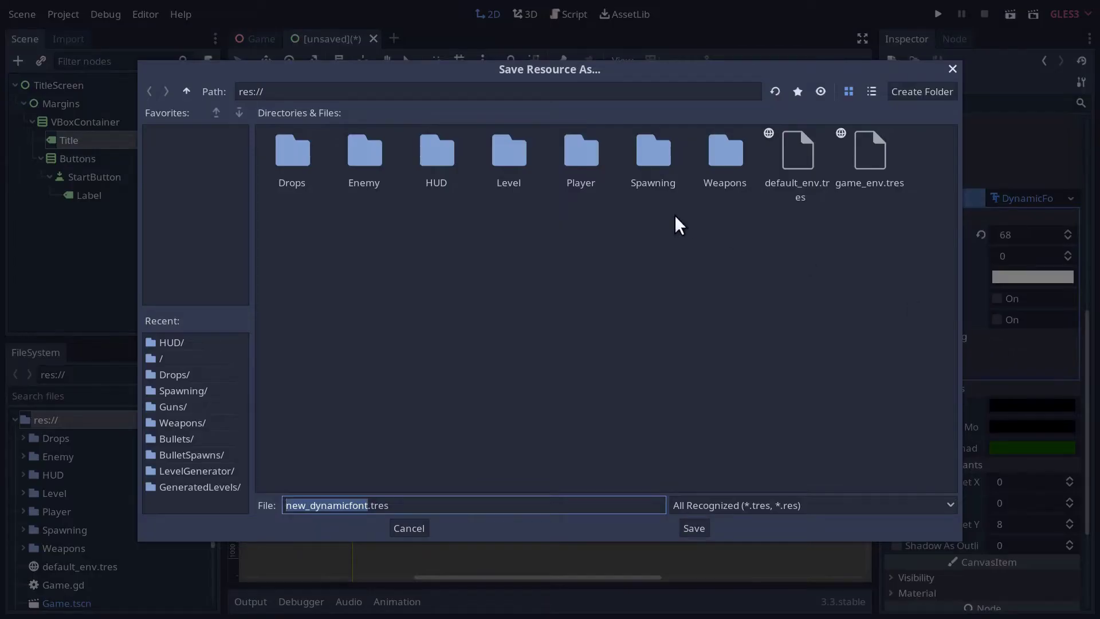
left_click(914, 95)
type("Ti")
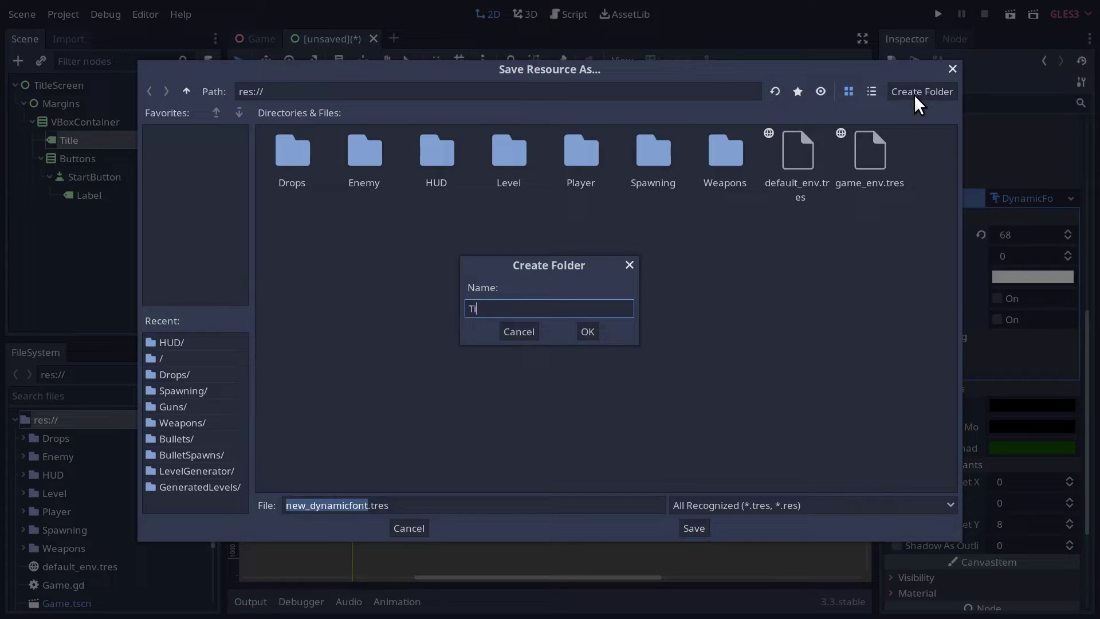
type("tle&Menu")
left_click(587, 331)
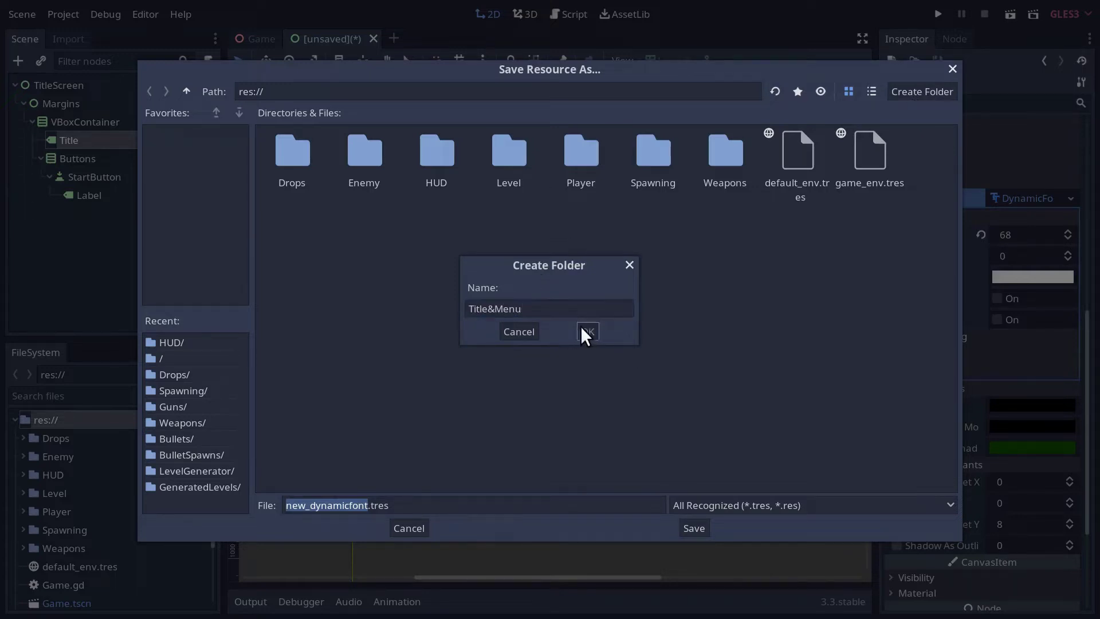
Save the Title's font resource in the Title&Menu folder under the name Righteous-68
left_click(330, 505)
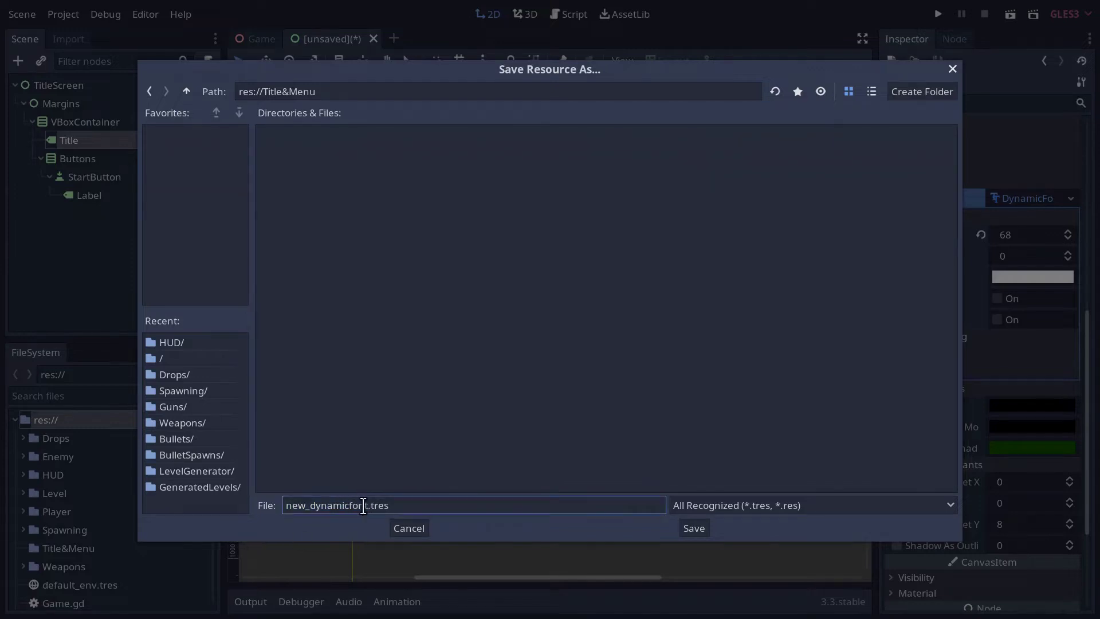
left_click_drag(345, 505, 242, 508)
type("Righteous")
key("Delete")
type("-68")
left_click(683, 527)
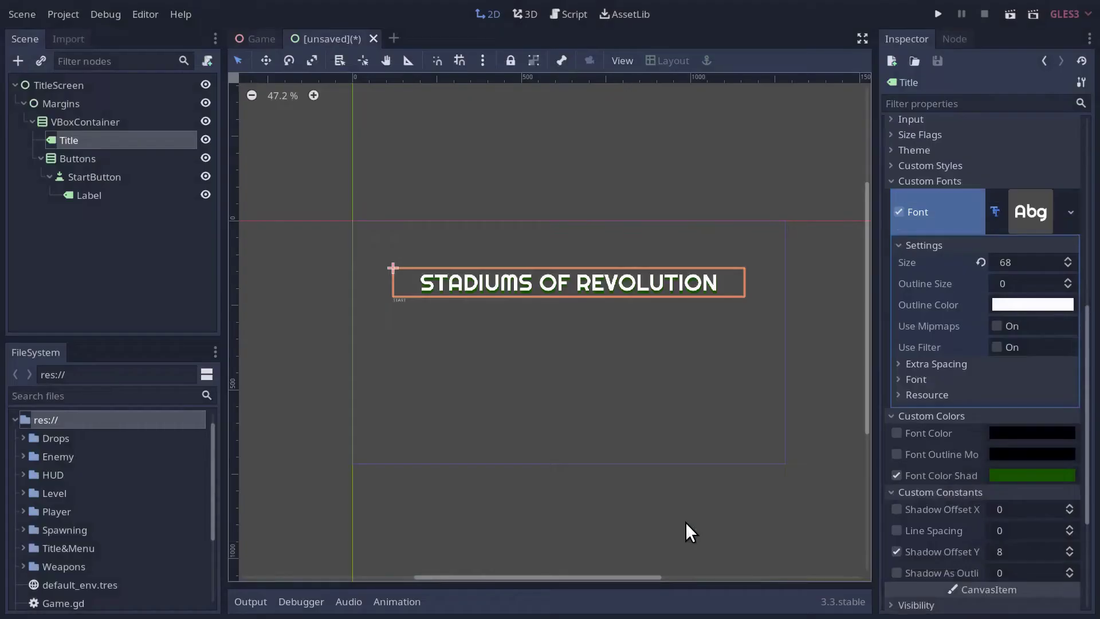
Load the saved font from the Title&Menu folder as the custom font of StartButton's Label
left_click(94, 194)
scroll(1001, 439, "down", 5)
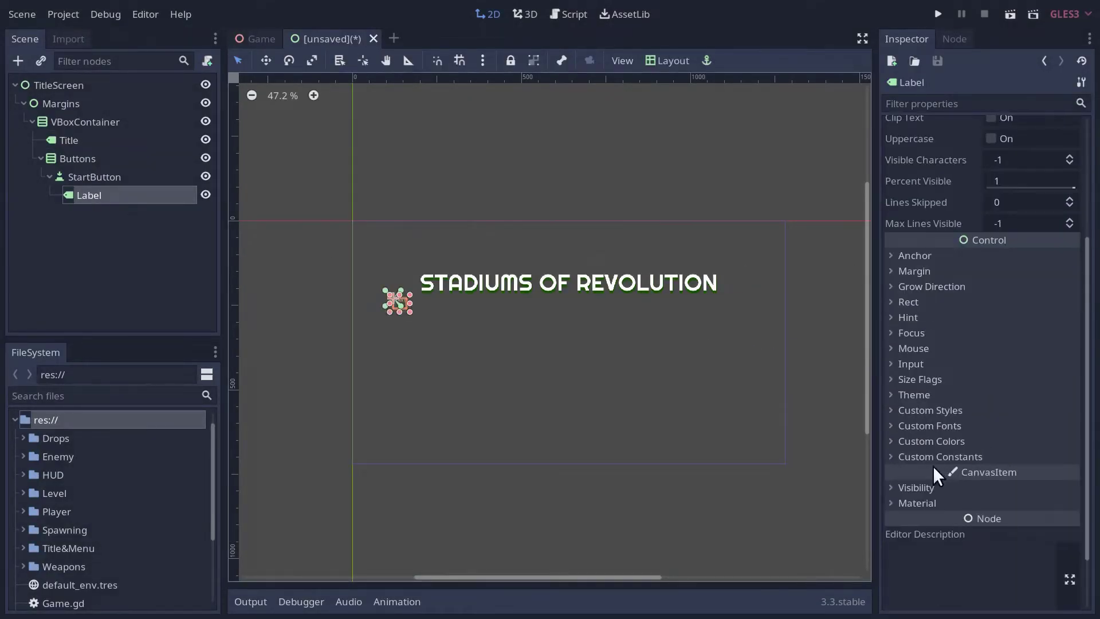
left_click(893, 425)
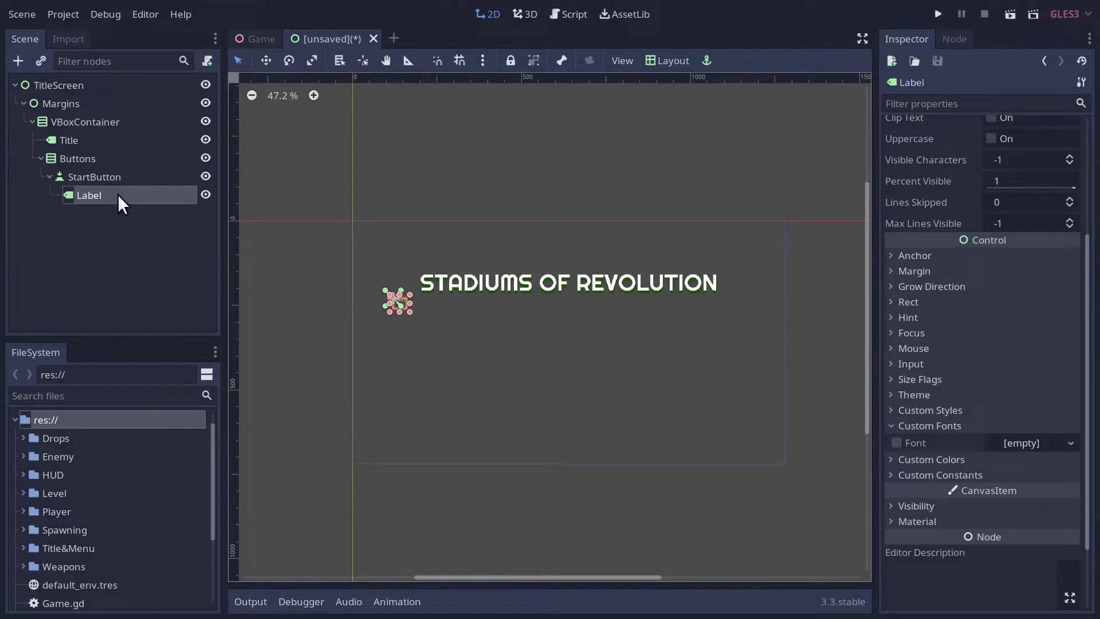
left_click(1037, 441)
left_click(1019, 508)
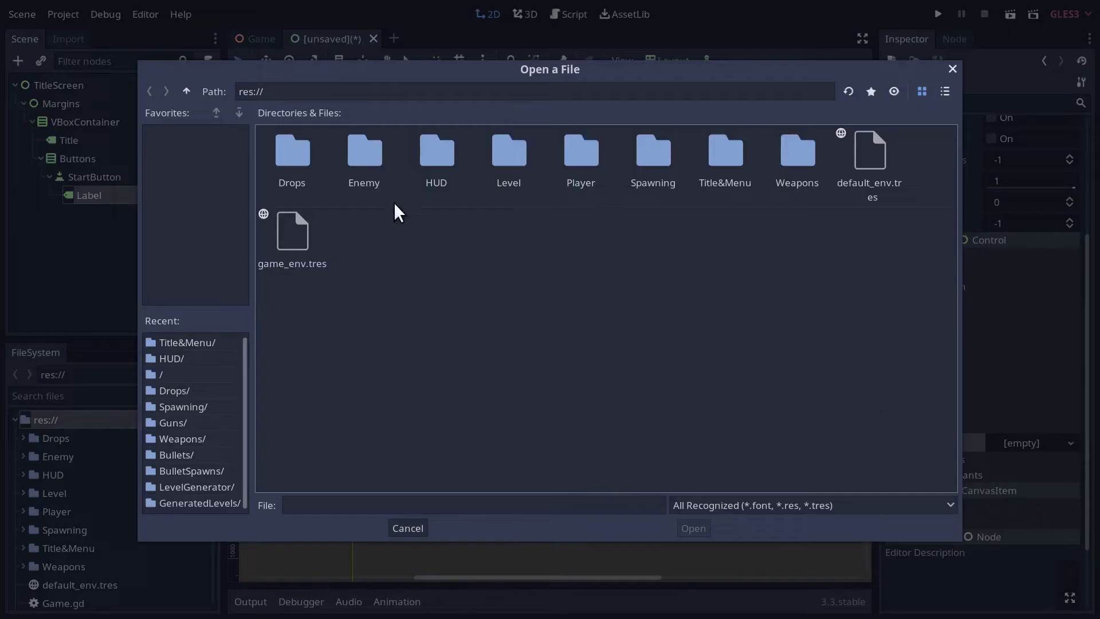
double_click(712, 174)
double_click(293, 153)
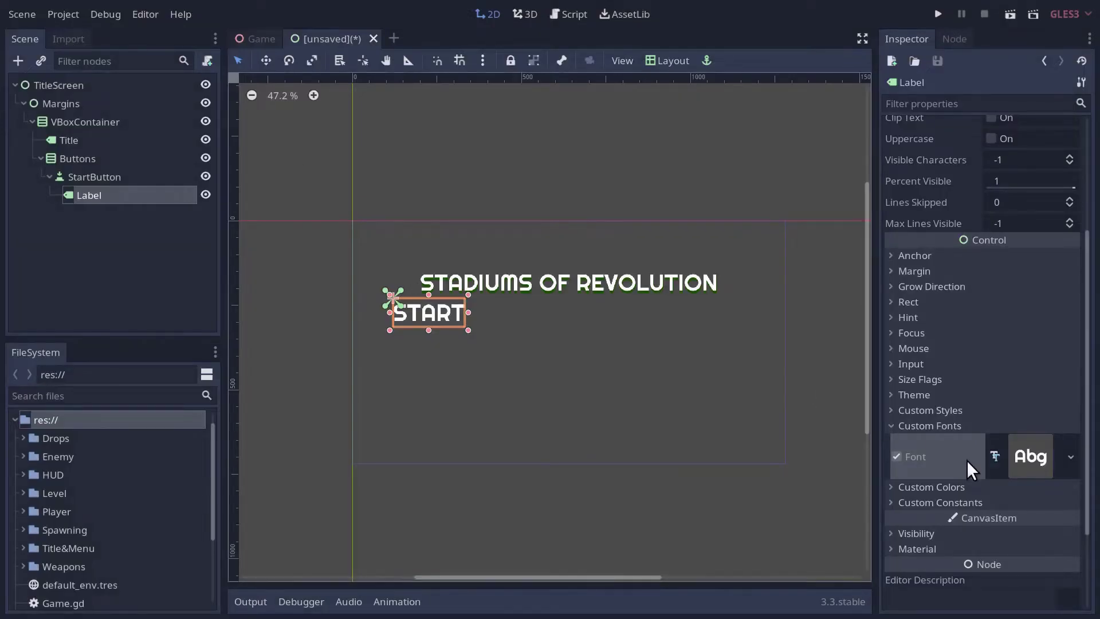
Make the START label's custom font unique and set its size to 48
scroll(968, 464, "down", 4)
left_click(1070, 336)
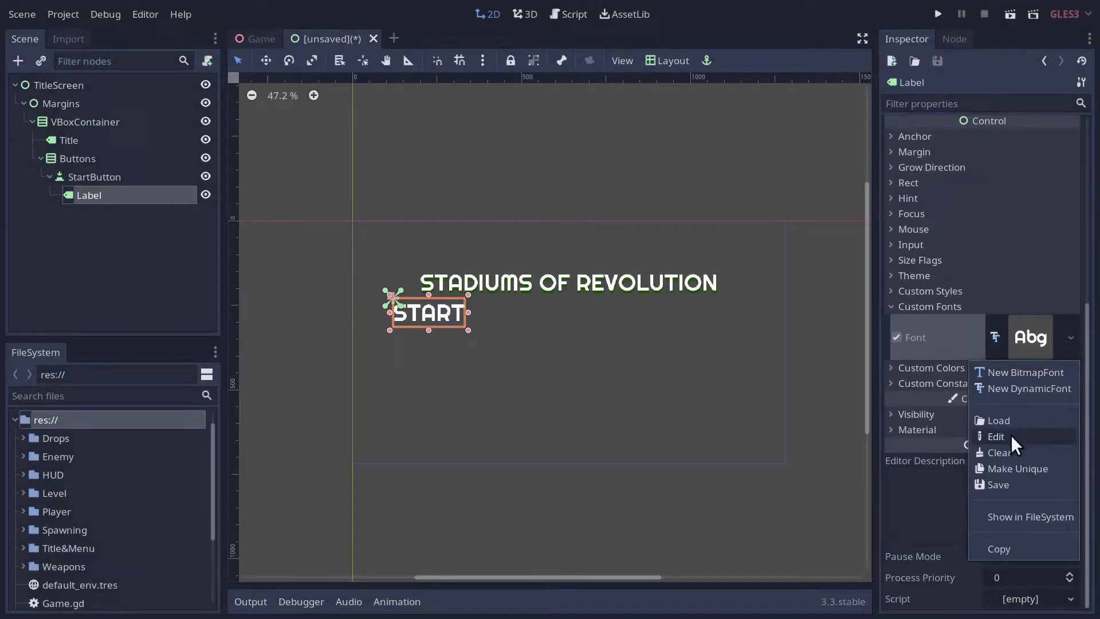
left_click(1009, 465)
left_click(889, 382)
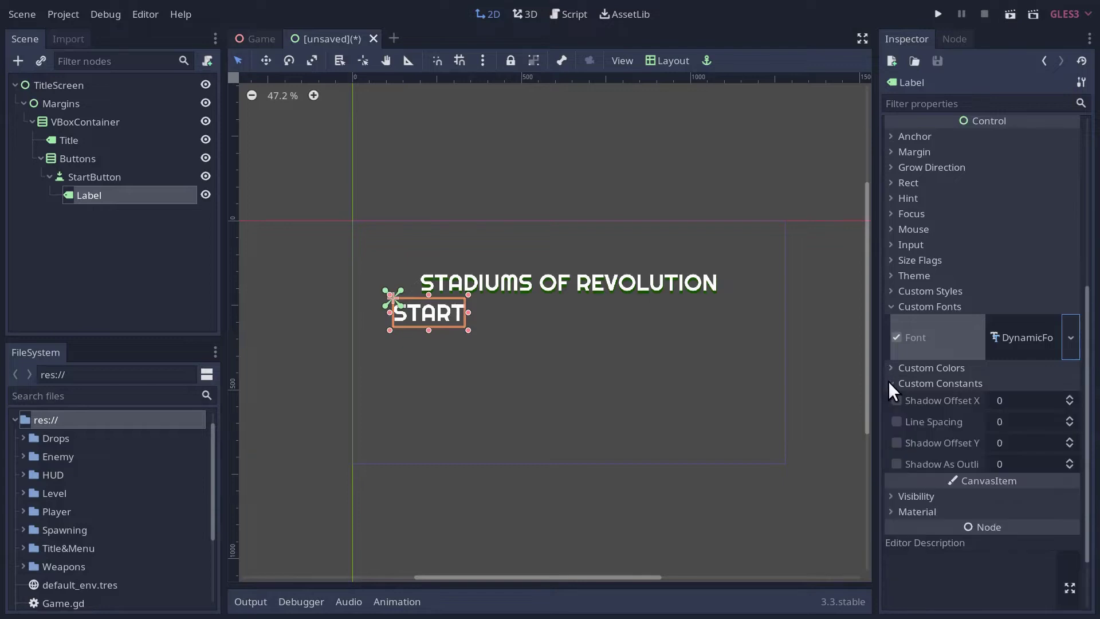
left_click(1017, 346)
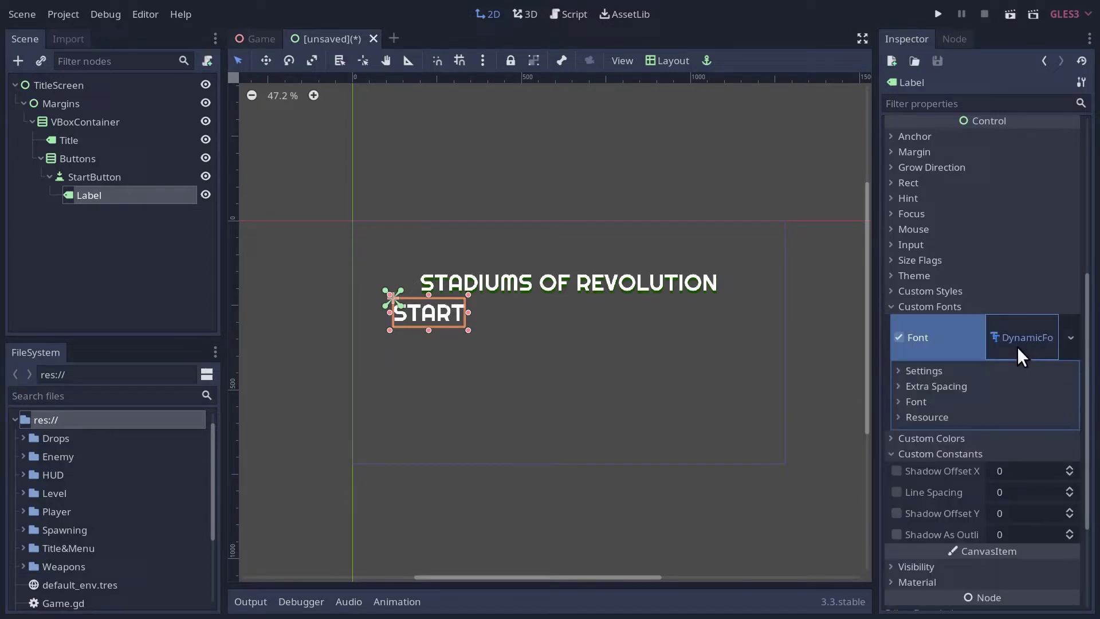
left_click(908, 370)
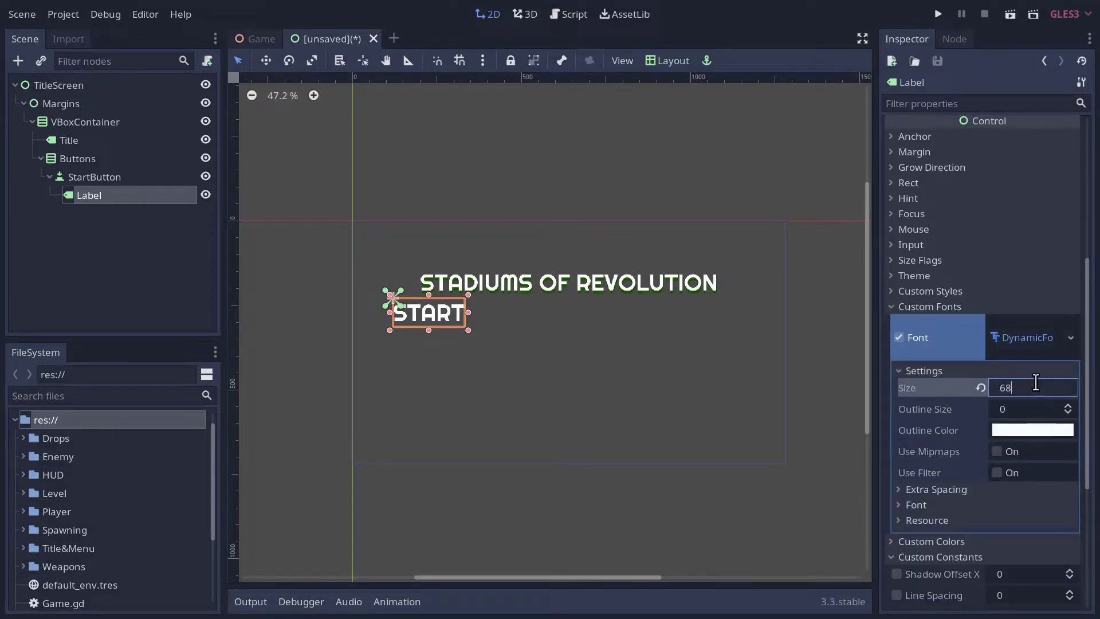
left_click(1030, 387)
type("48")
key("Tab")
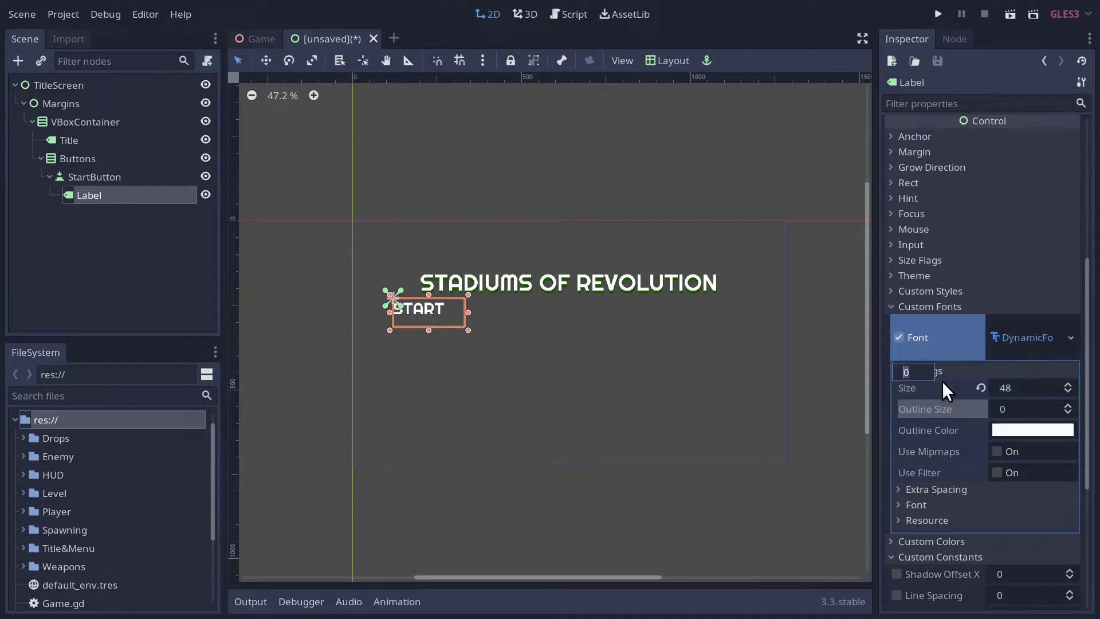
Set the START label's horizontal alignment to Center and apply the Full Rect layout to it
left_click(908, 151)
left_click(908, 151)
scroll(946, 212, "up", 8)
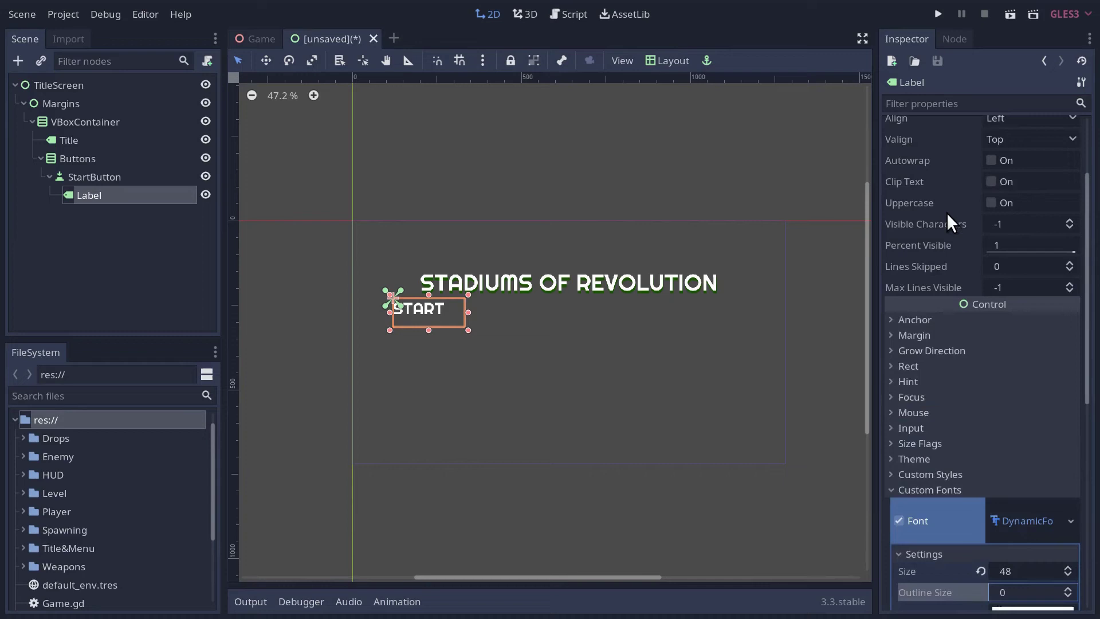
left_click(995, 236)
left_click(1001, 268)
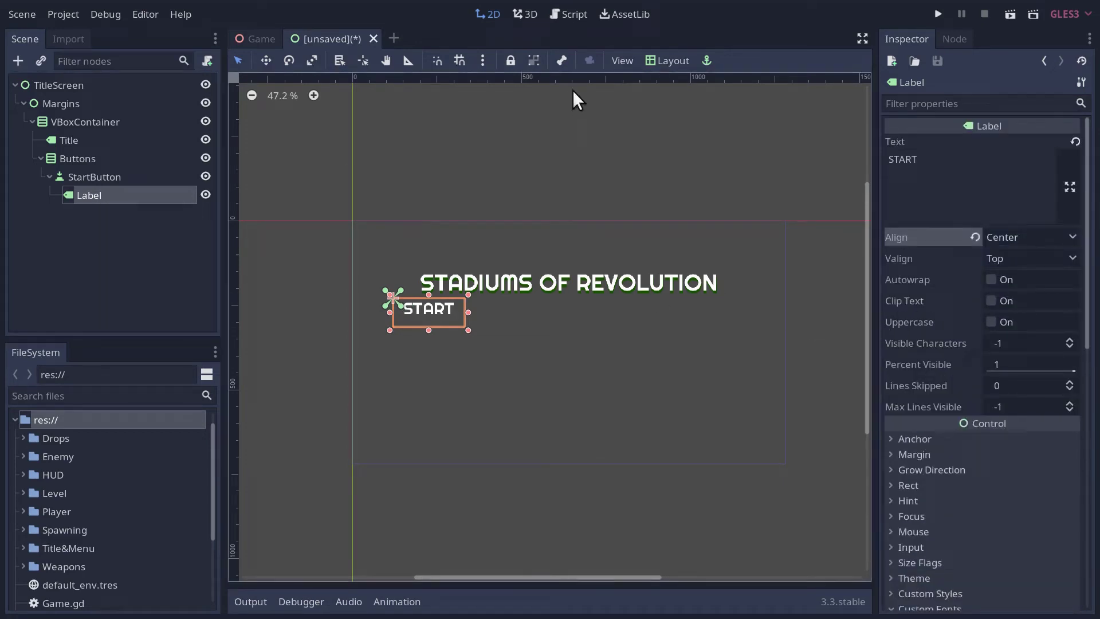
left_click(665, 60)
left_click(677, 340)
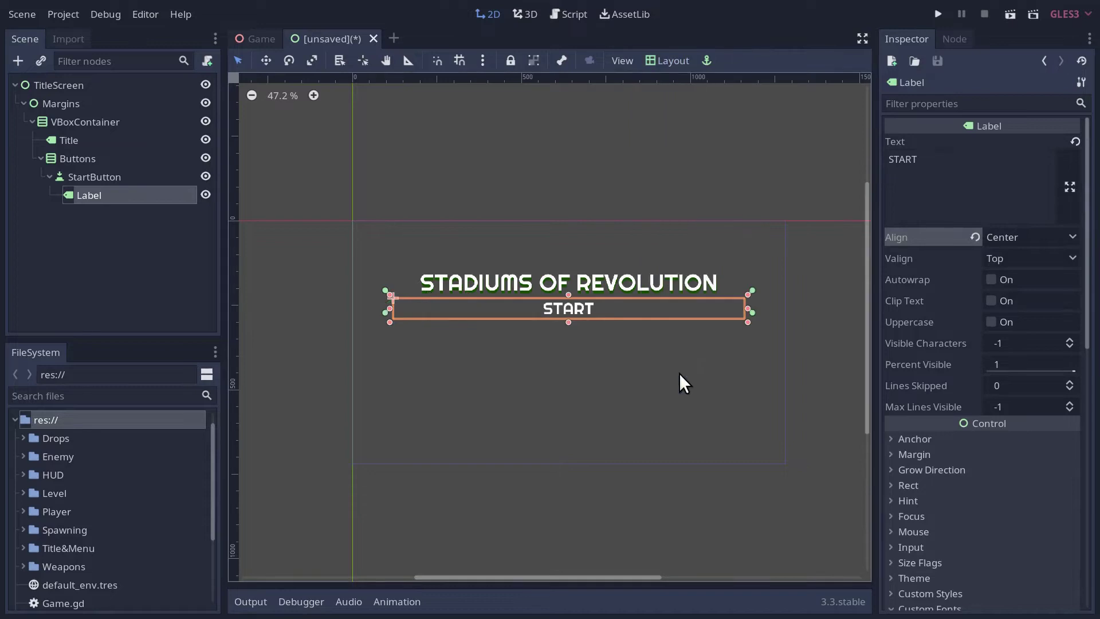
Override the START label's vertical shadow offset and set it to 4
left_click(93, 197)
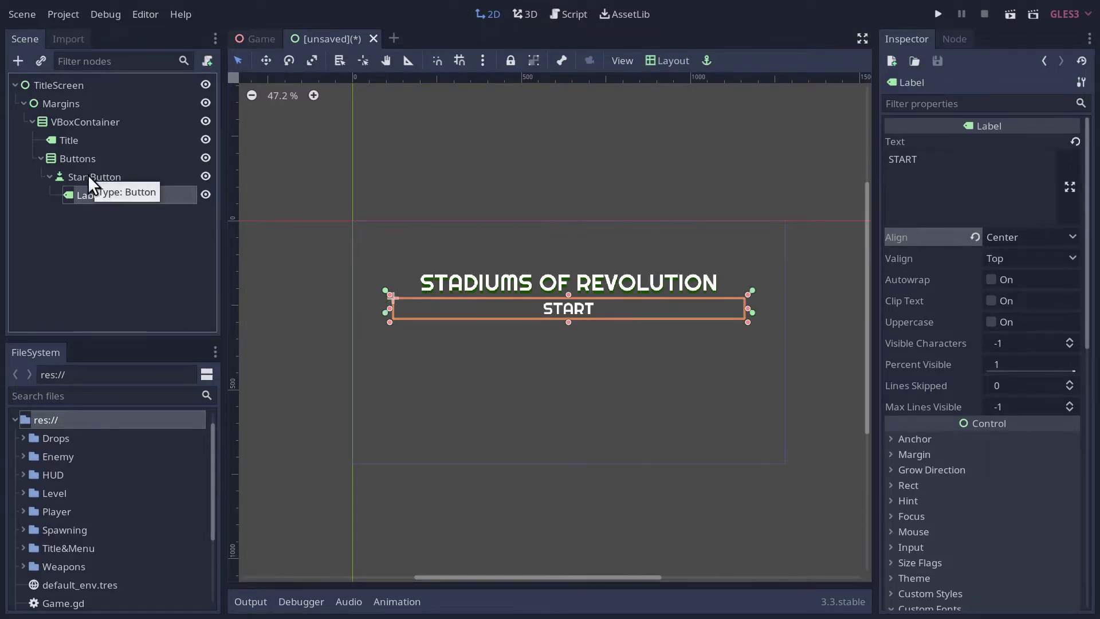
left_click(87, 175)
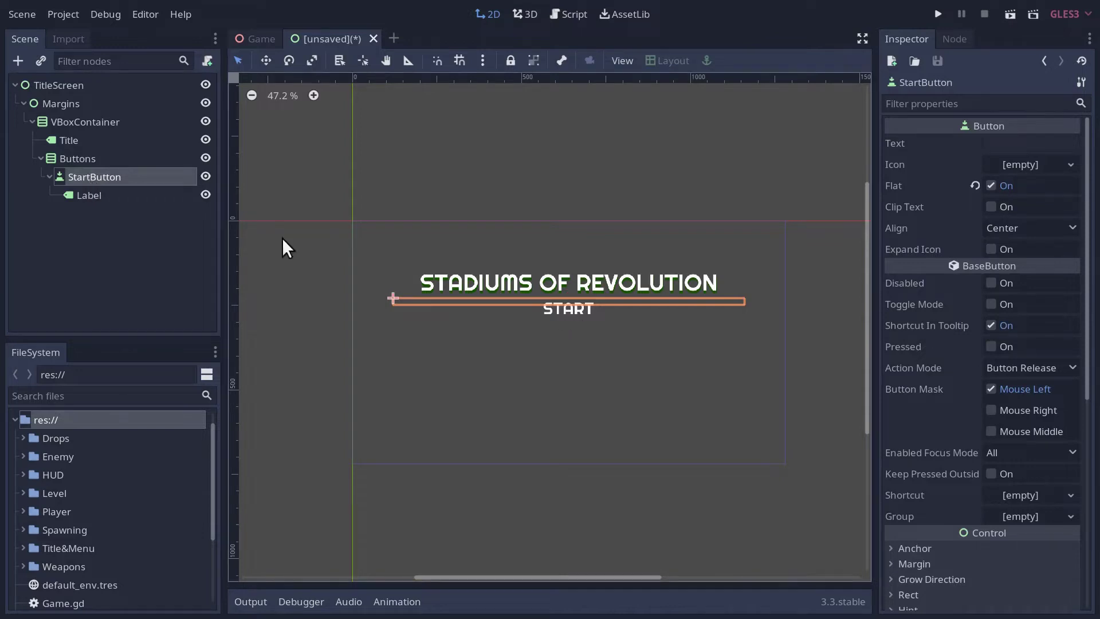
left_click(103, 194)
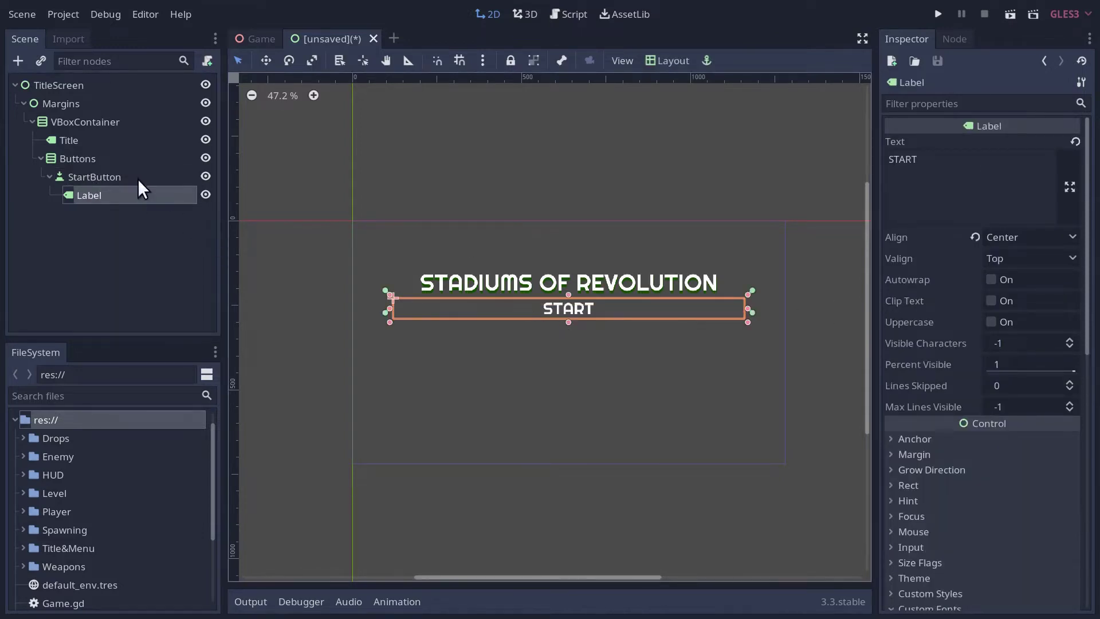
scroll(1043, 338, "down", 7)
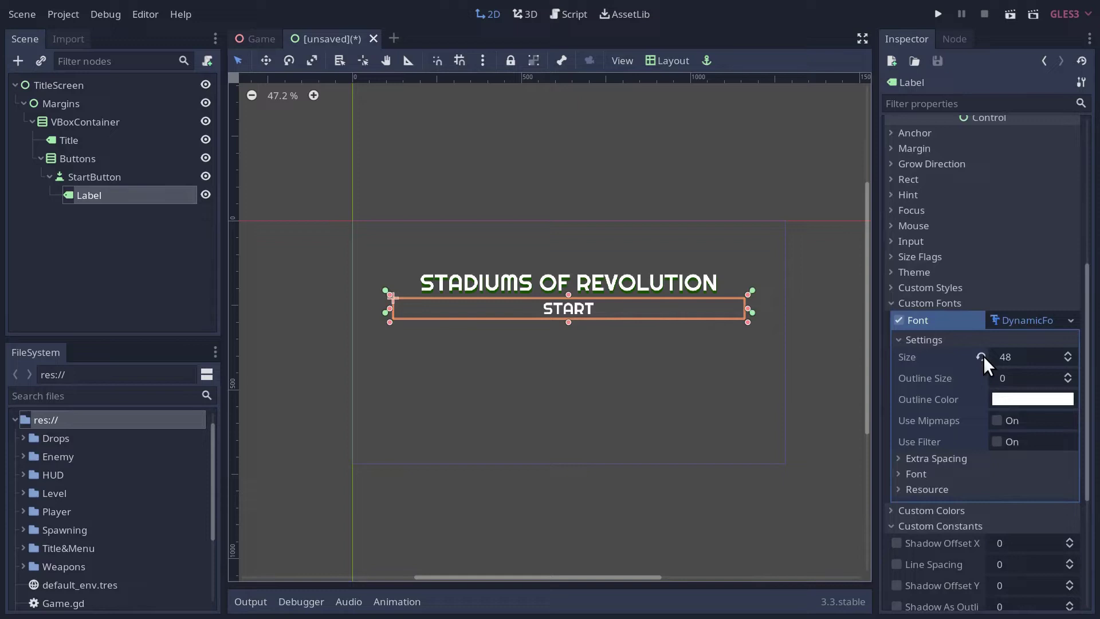
left_click(895, 462)
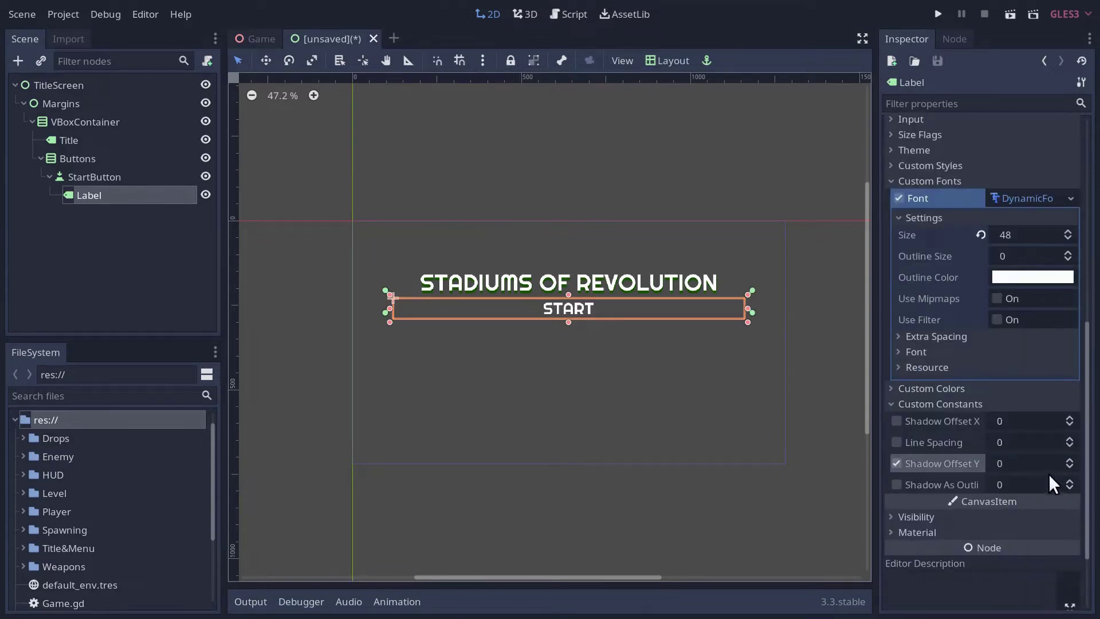
left_click(1030, 468)
type("4")
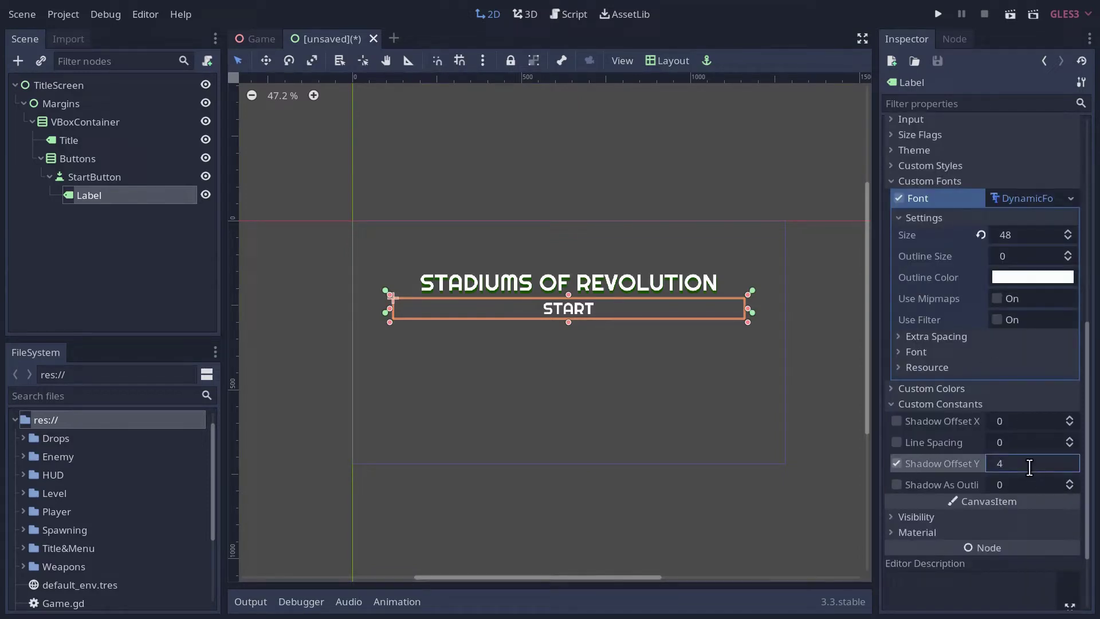
key("Return")
Override the START label's font shadow color with dark crimson, hex 7d1e40
left_click(891, 388)
left_click(896, 447)
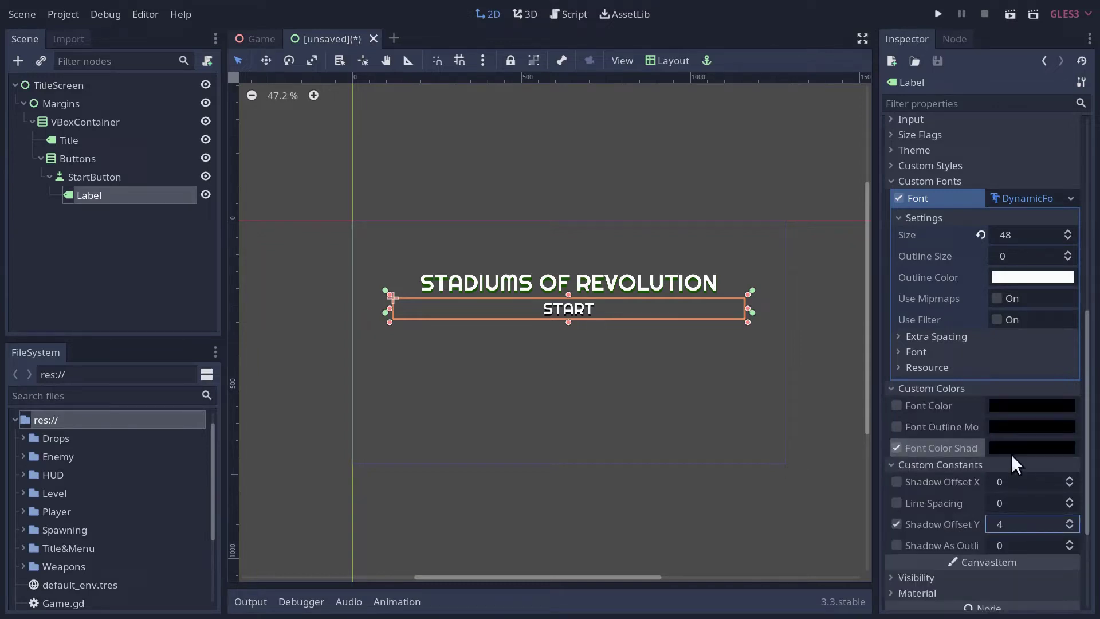
left_click(1025, 447)
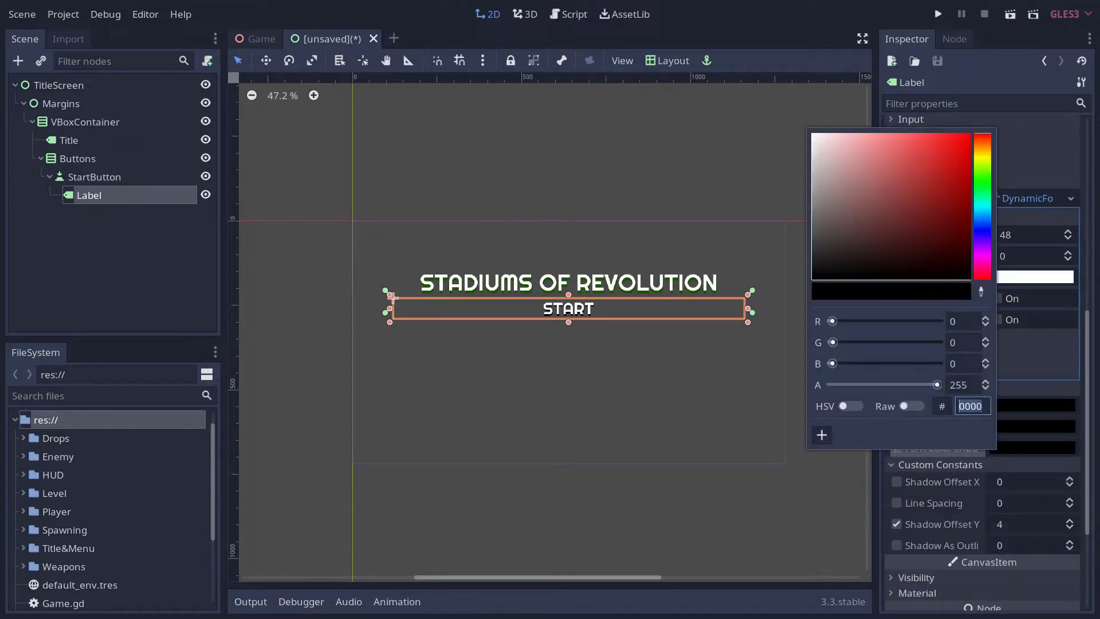
key("BackSpace")
type("7")
type("d1")
type("e")
key("Return")
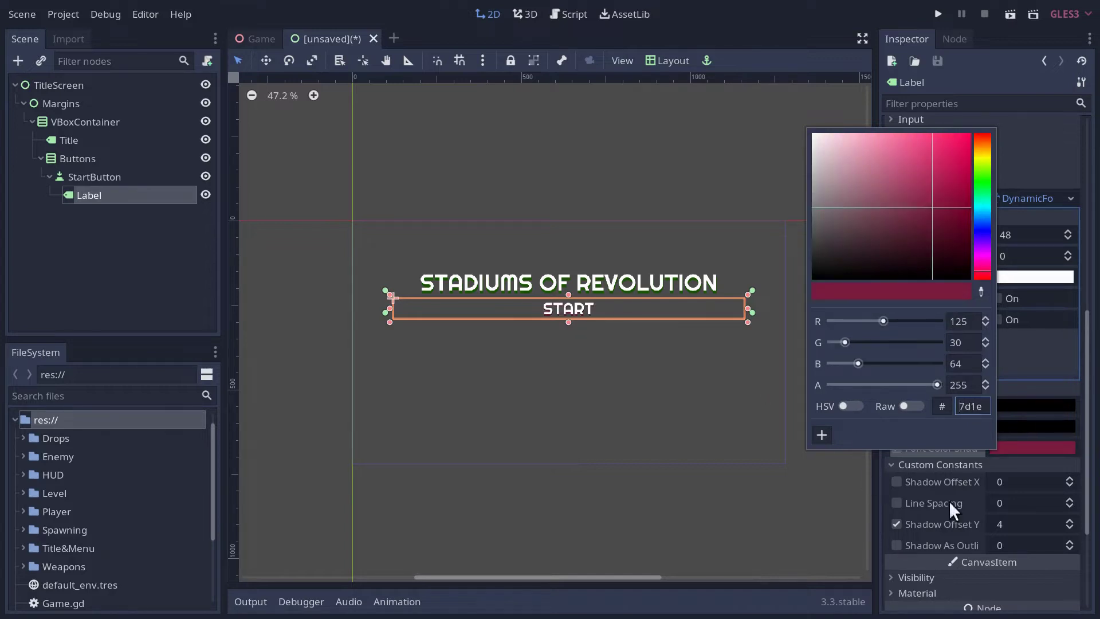
left_click(1068, 405)
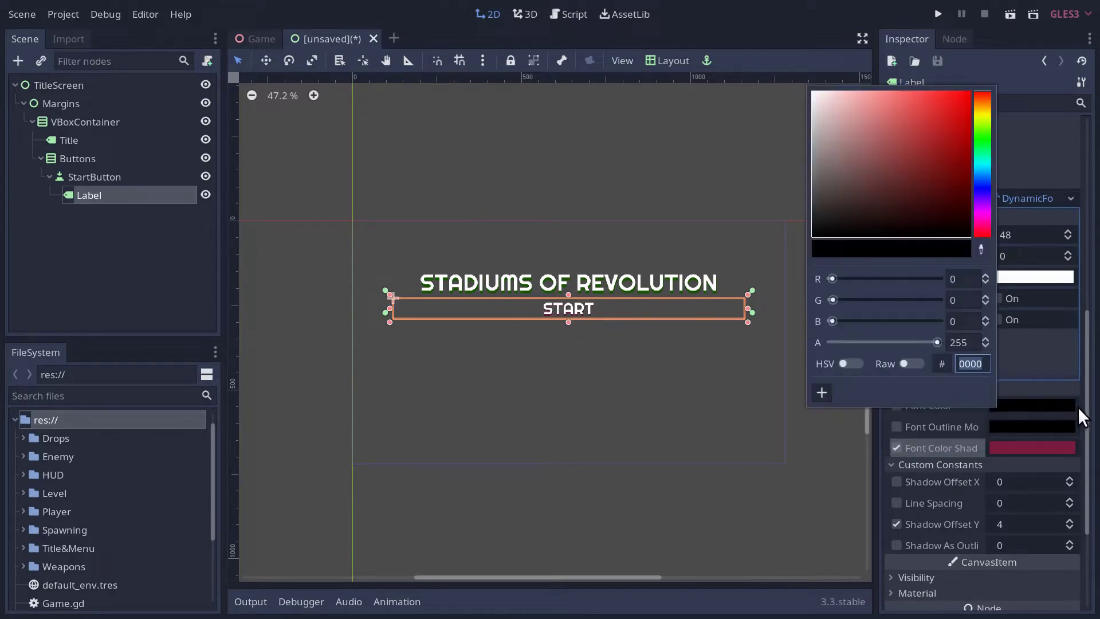
left_click(896, 405)
left_click(896, 405)
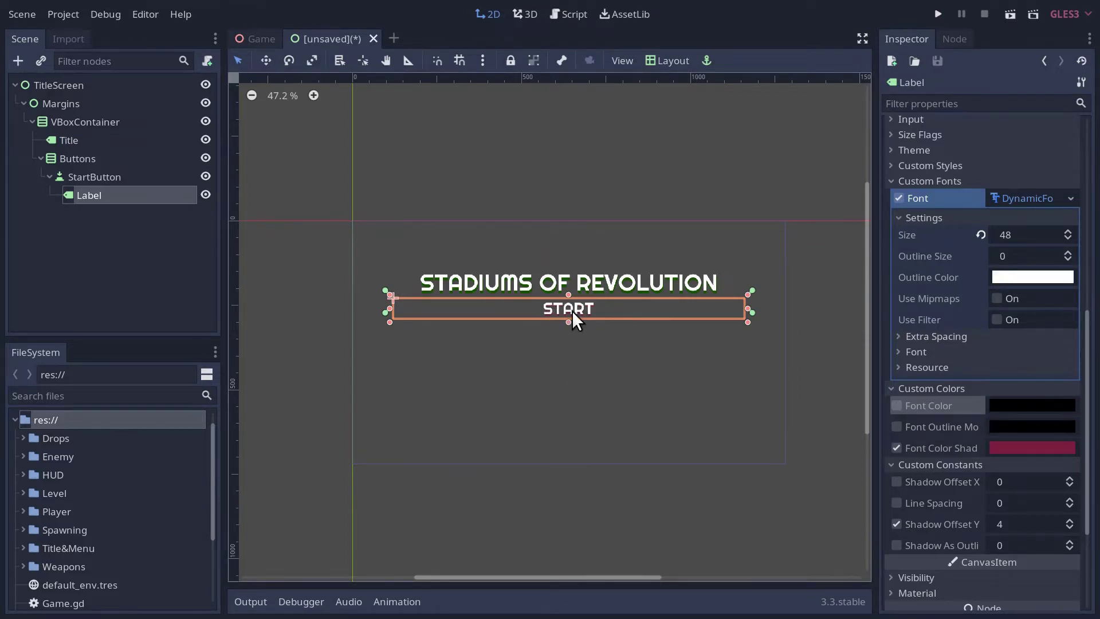
Rename the StartButton node as Button
left_click(79, 174)
left_click(79, 174)
left_click_drag(92, 177, 51, 171)
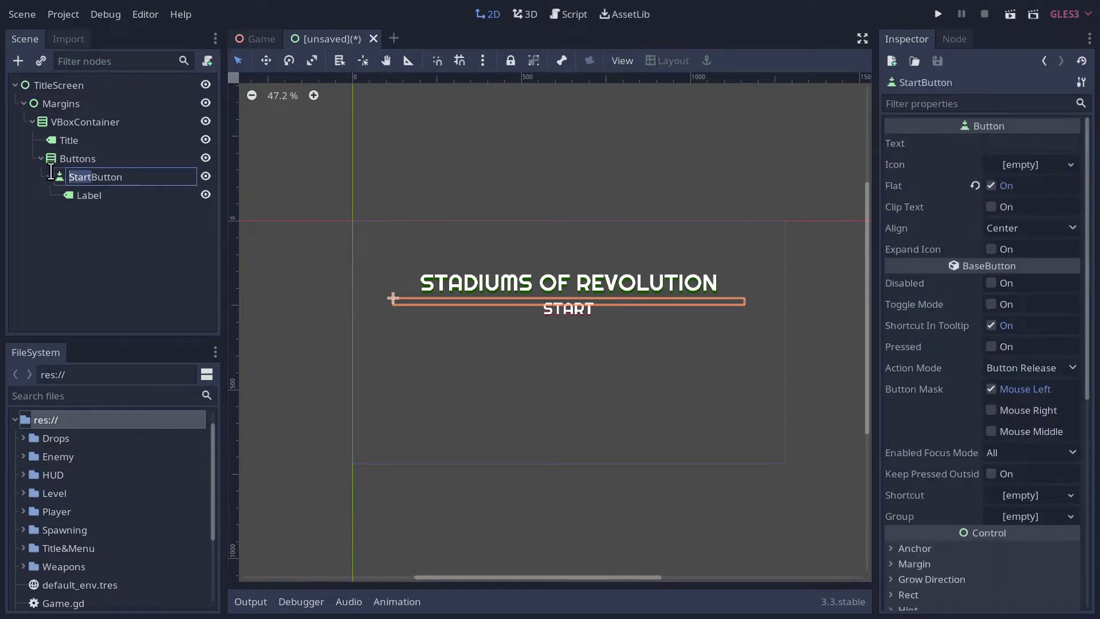
key("BackSpace")
Replace the text of the Button's Label with LABEL
left_click(172, 195)
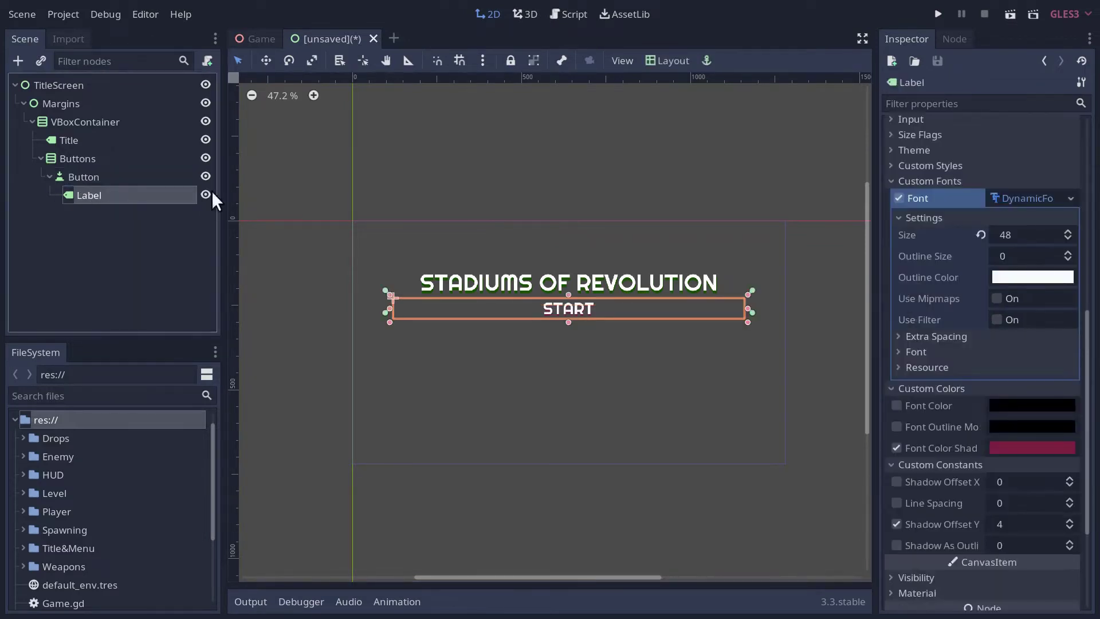
scroll(965, 188, "up", 10)
left_click(957, 164)
key("ctrl+a")
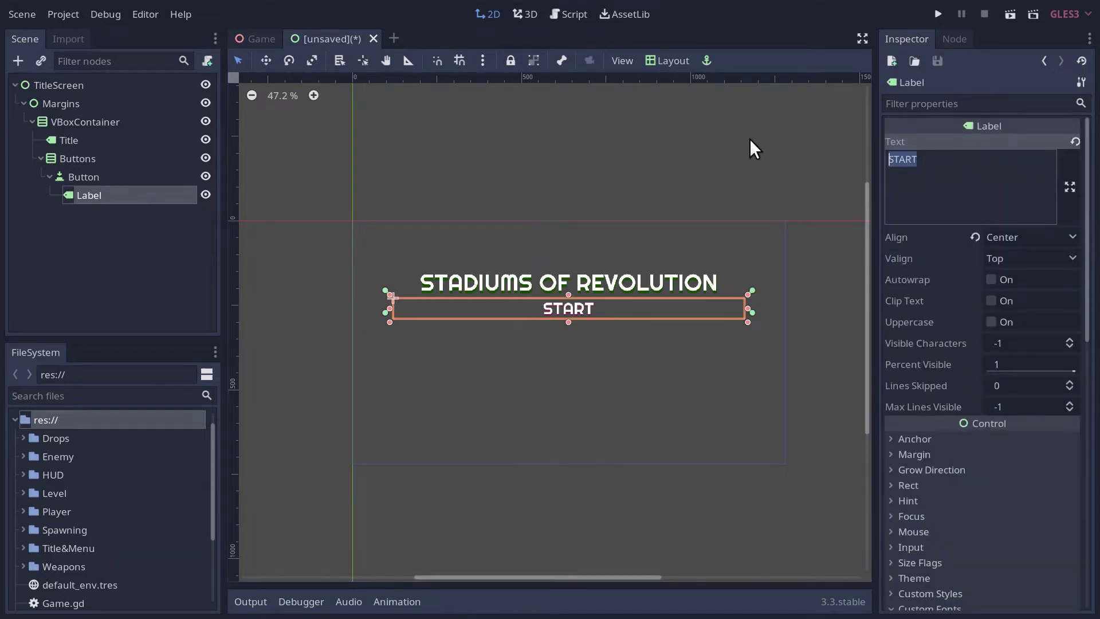
type("LABEL")
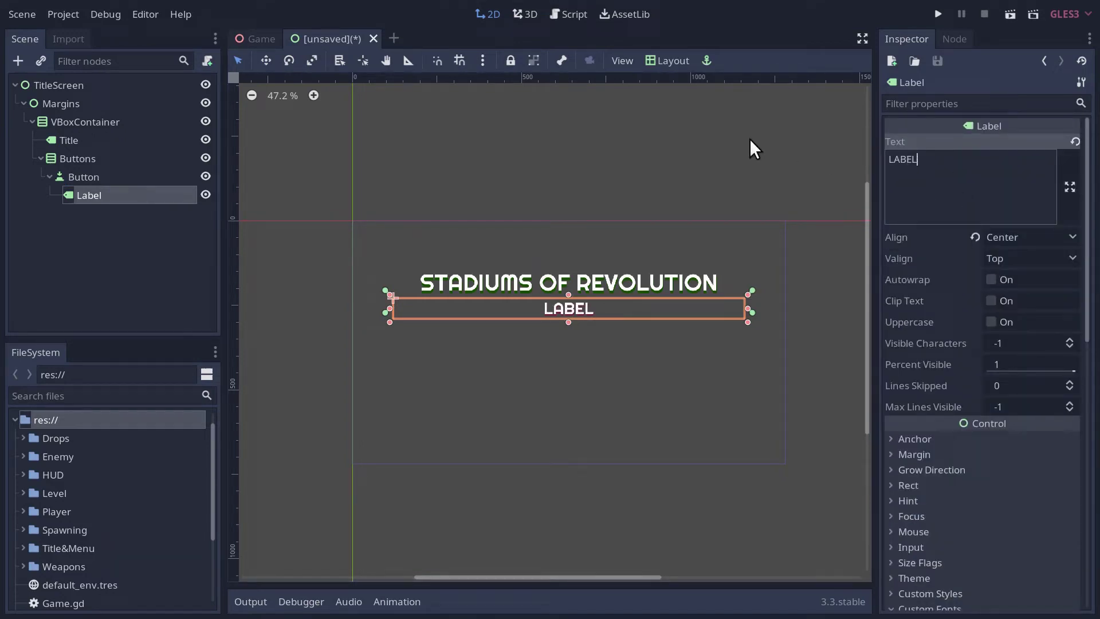
Save the Button branch as its own scene named MenuButton.tscn in the Title&Menu folder
left_click(85, 176)
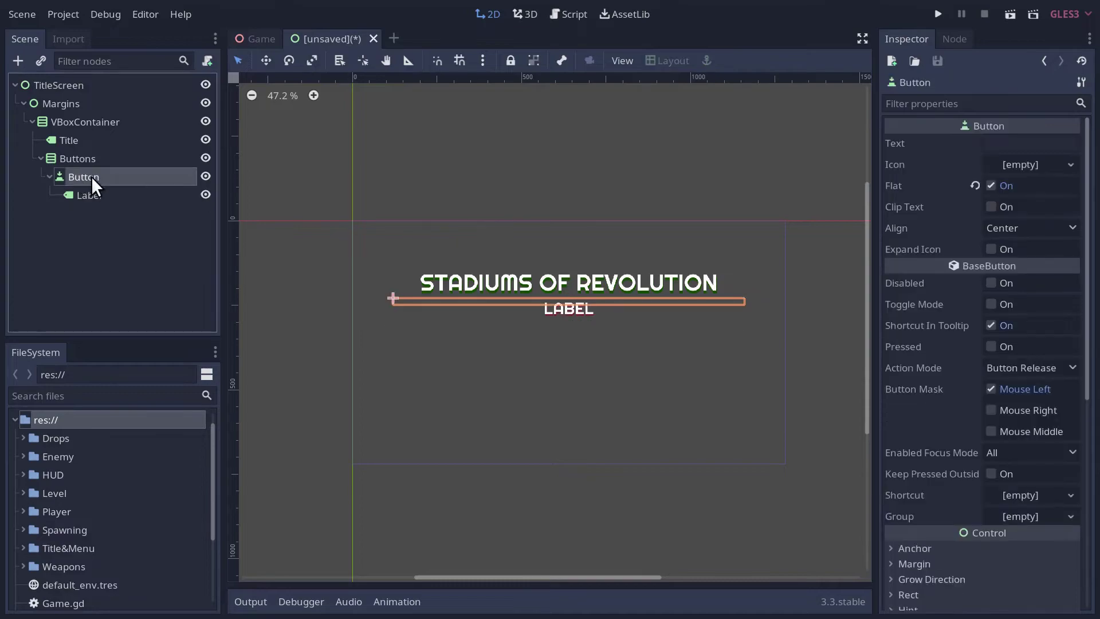
right_click(91, 177)
left_click(145, 511)
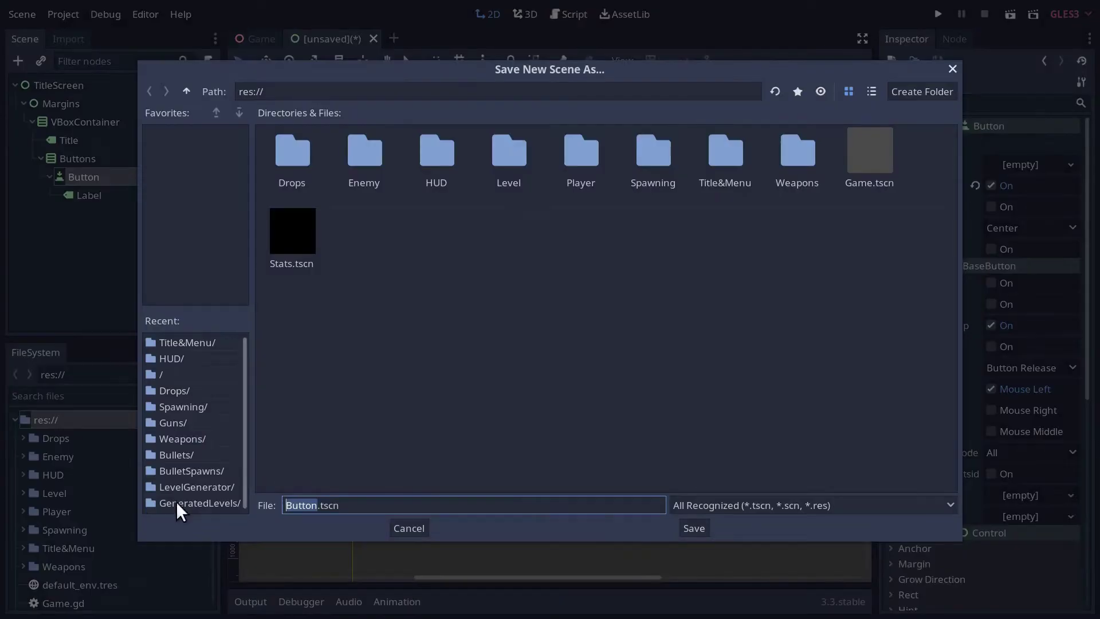
double_click(732, 150)
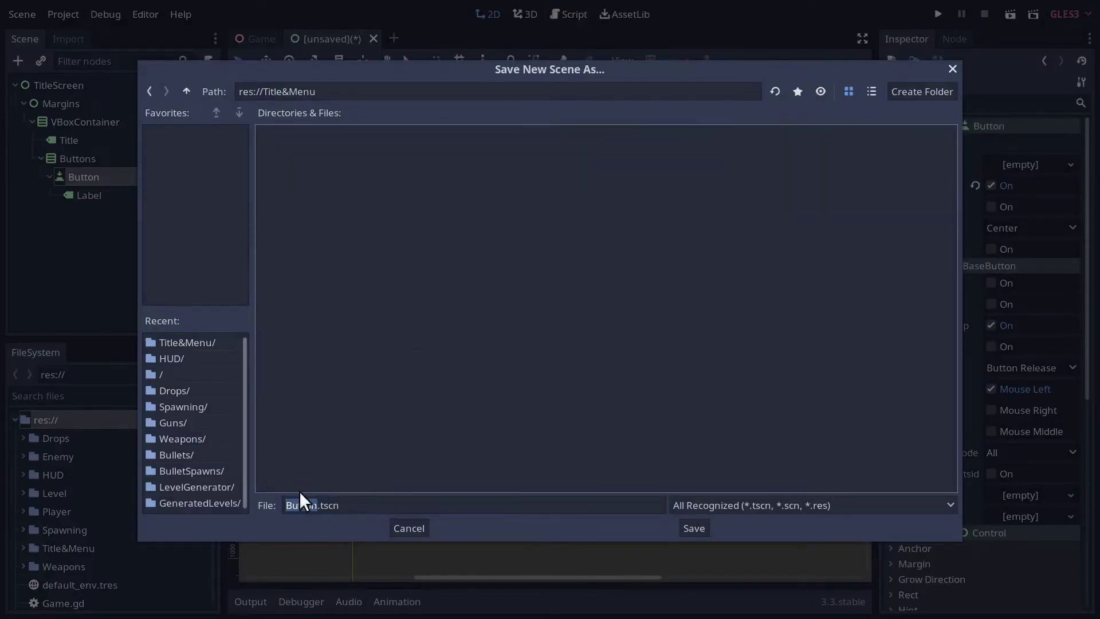
left_click(291, 503)
type("Menu")
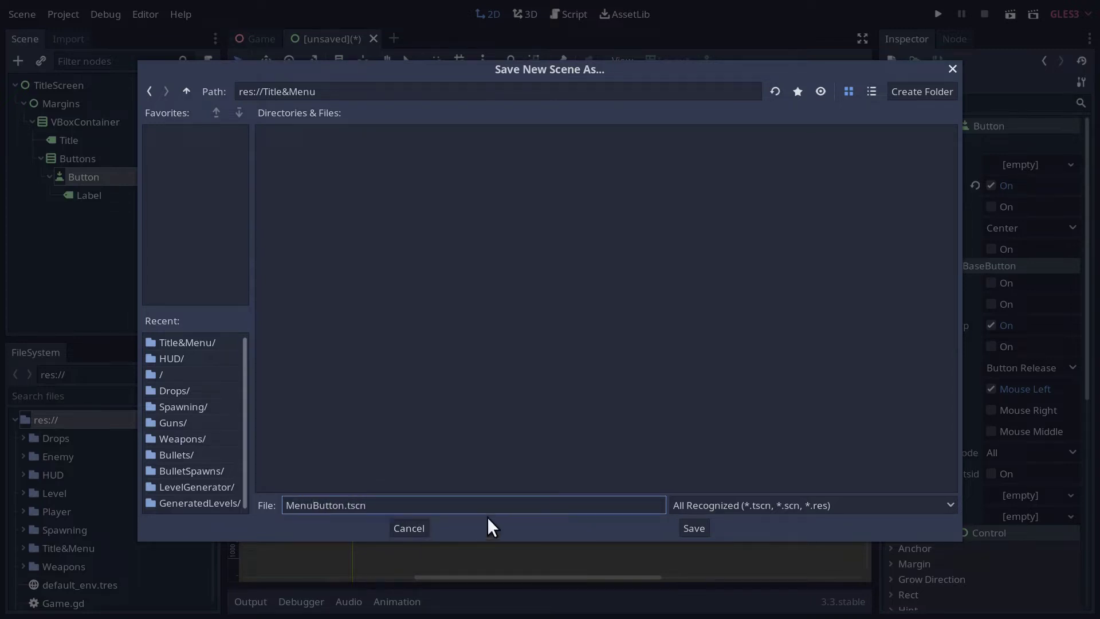
left_click(684, 524)
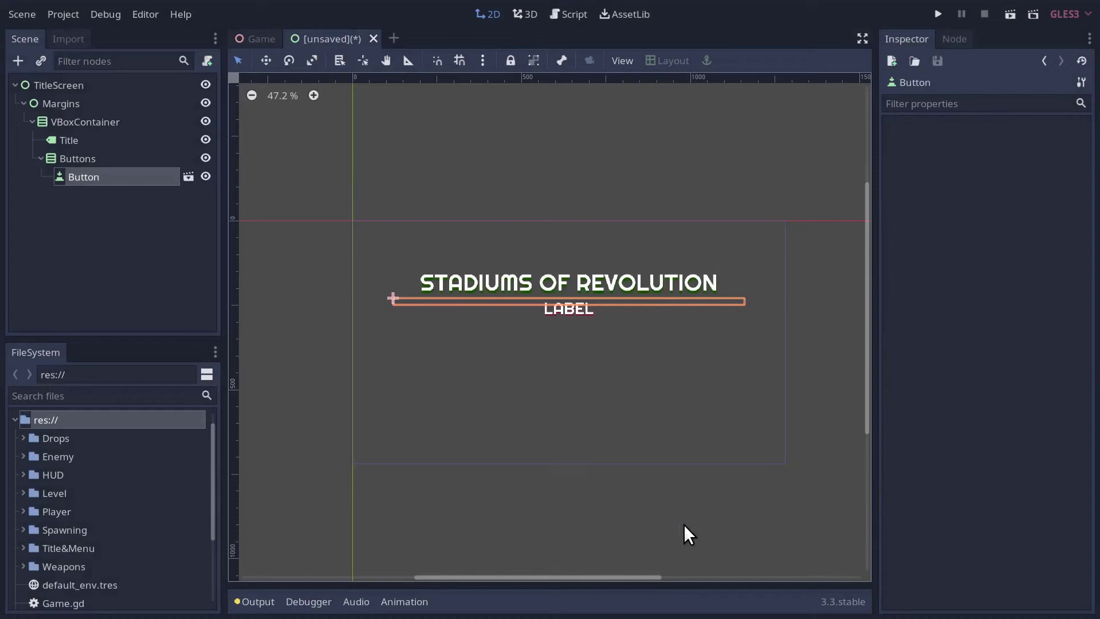
Rename the Button scene instance in the Buttons container as StartButton
left_click(94, 179)
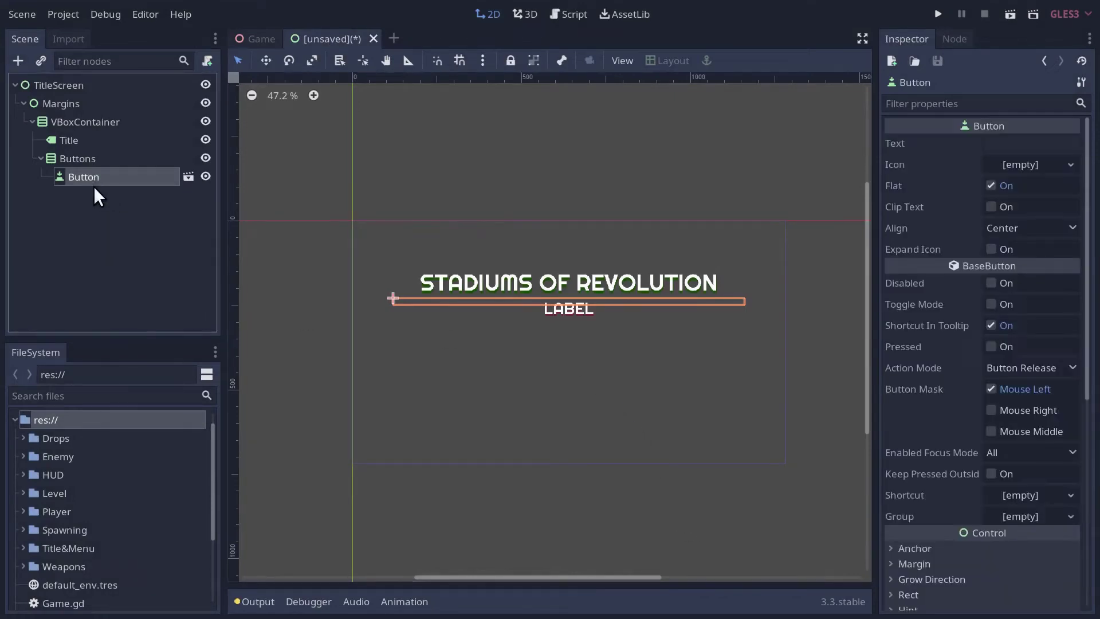
left_click(103, 179)
key("Home")
type("Start")
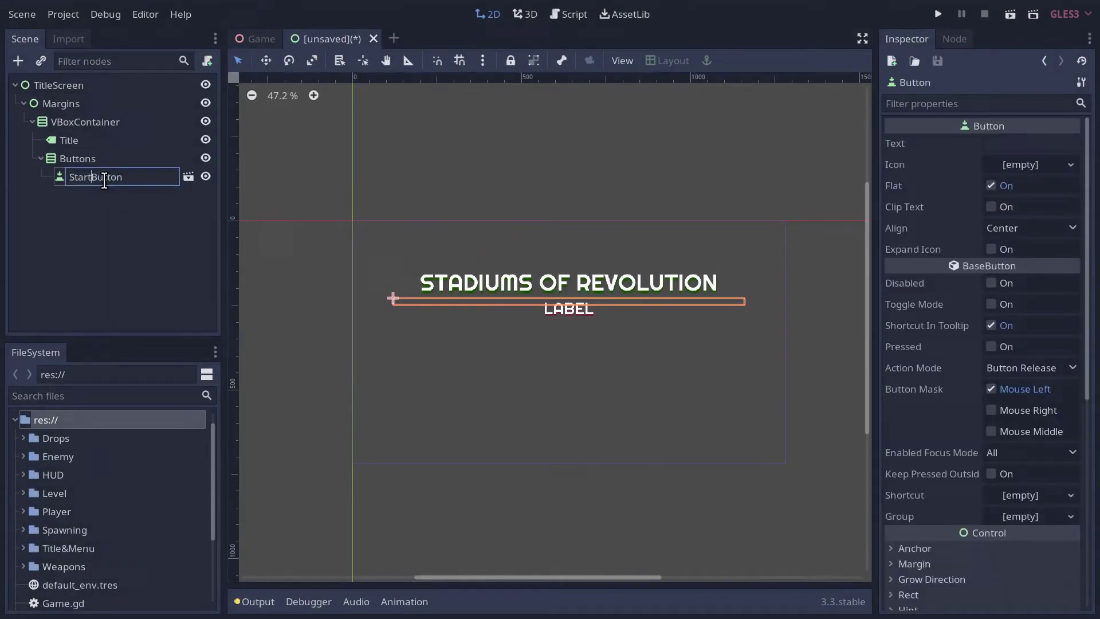
key("Return")
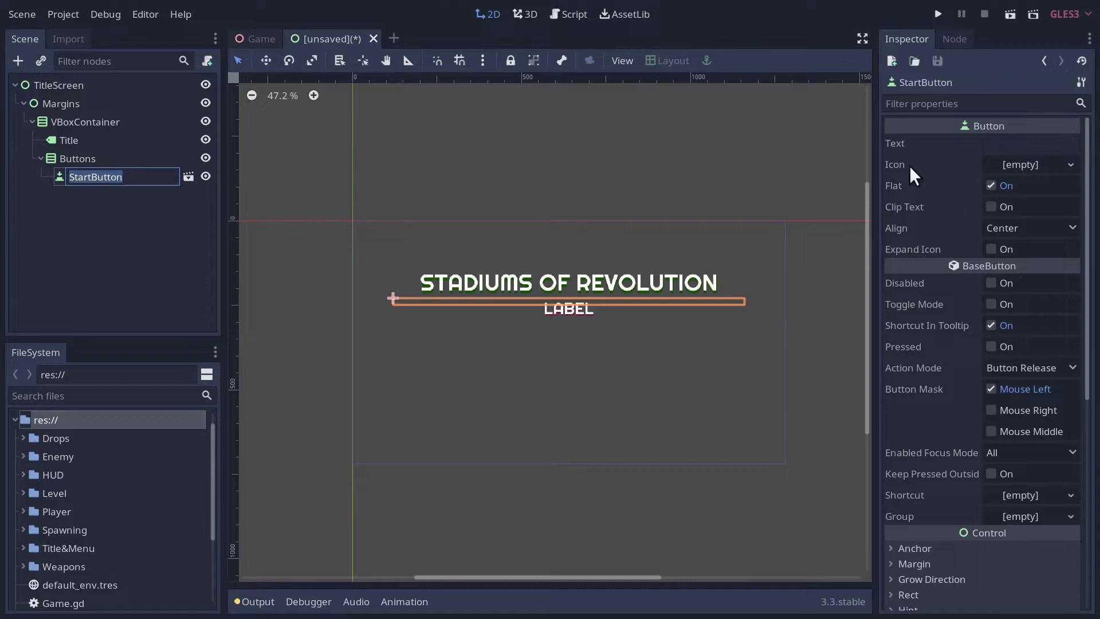
left_click(115, 201)
Make the children of the StartButton instance editable and set its Label's text to START
left_click(105, 175)
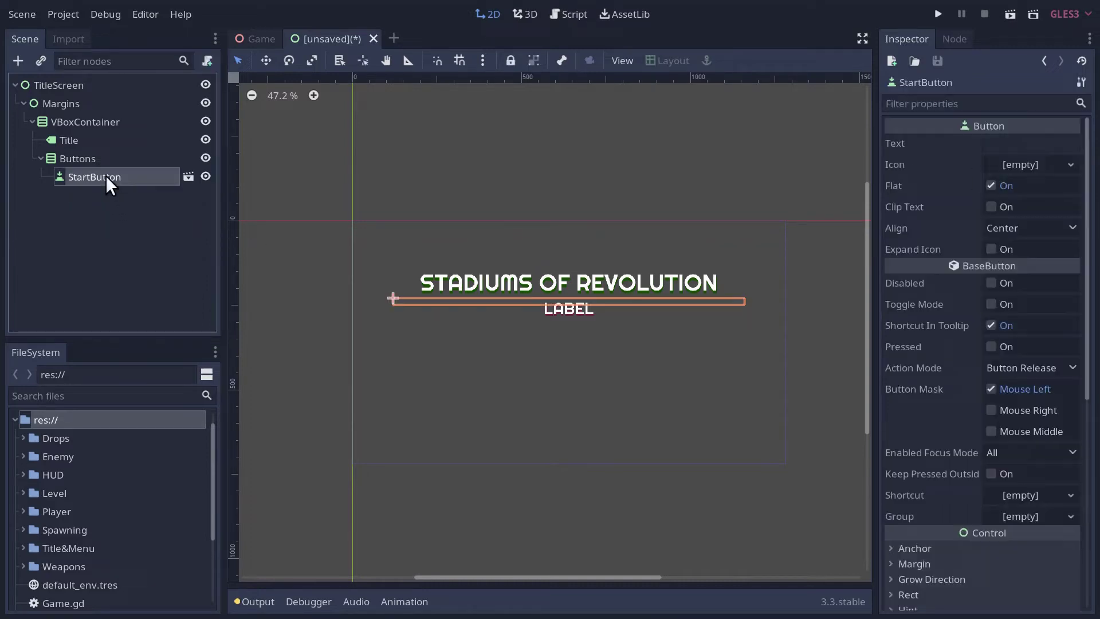
right_click(106, 175)
left_click(171, 495)
left_click(92, 196)
type("S")
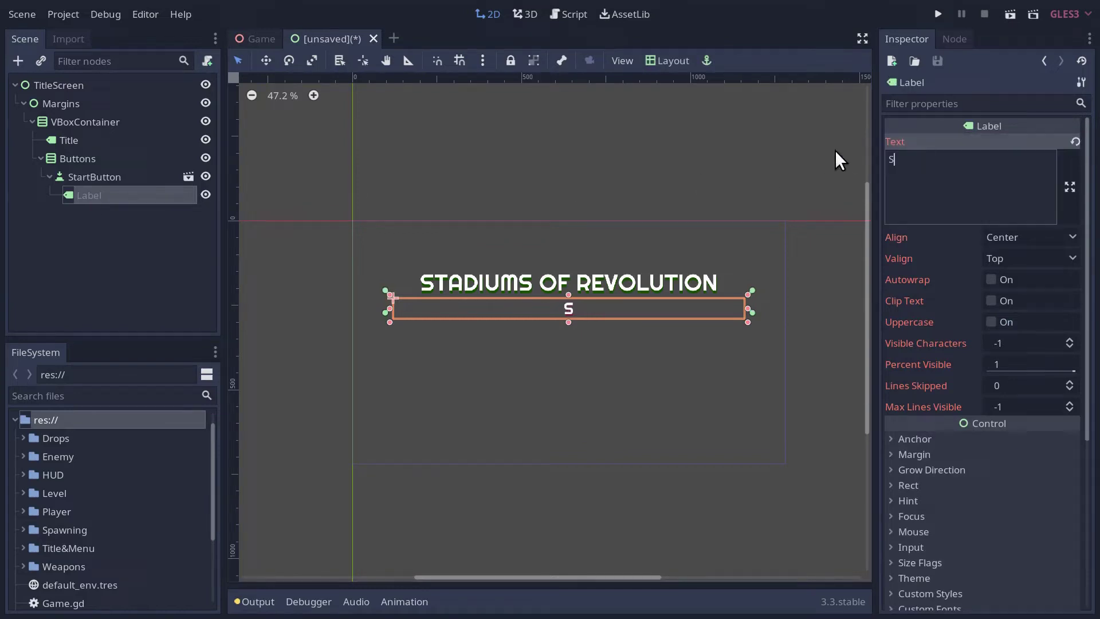
type("TART")
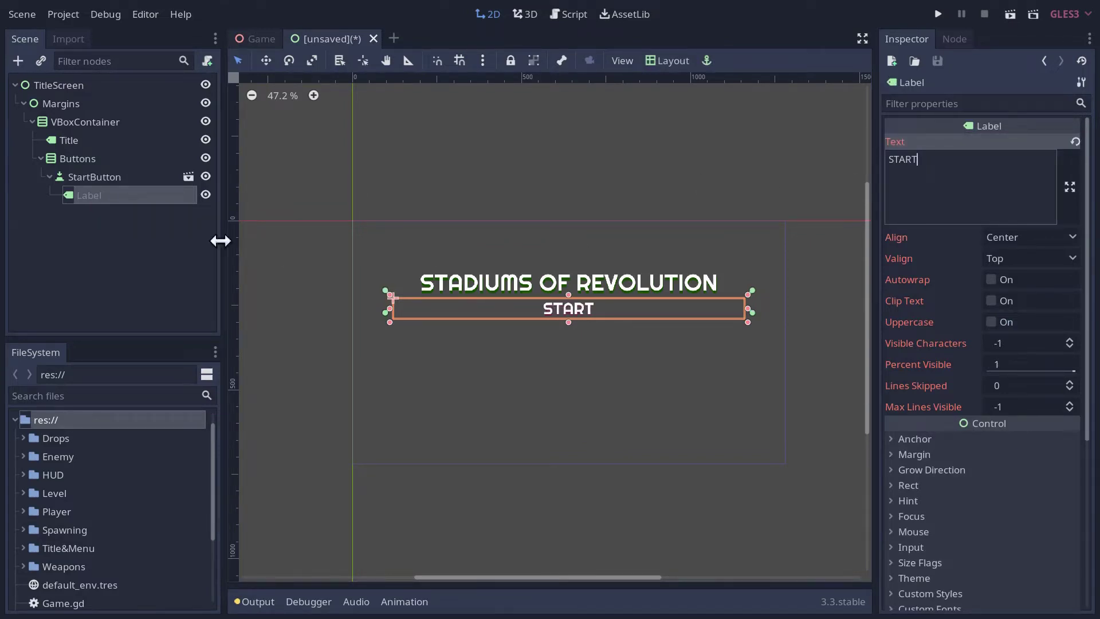
left_click(121, 236)
Duplicate the StartButton instance and rename the copy as ExitButton
left_click(93, 177)
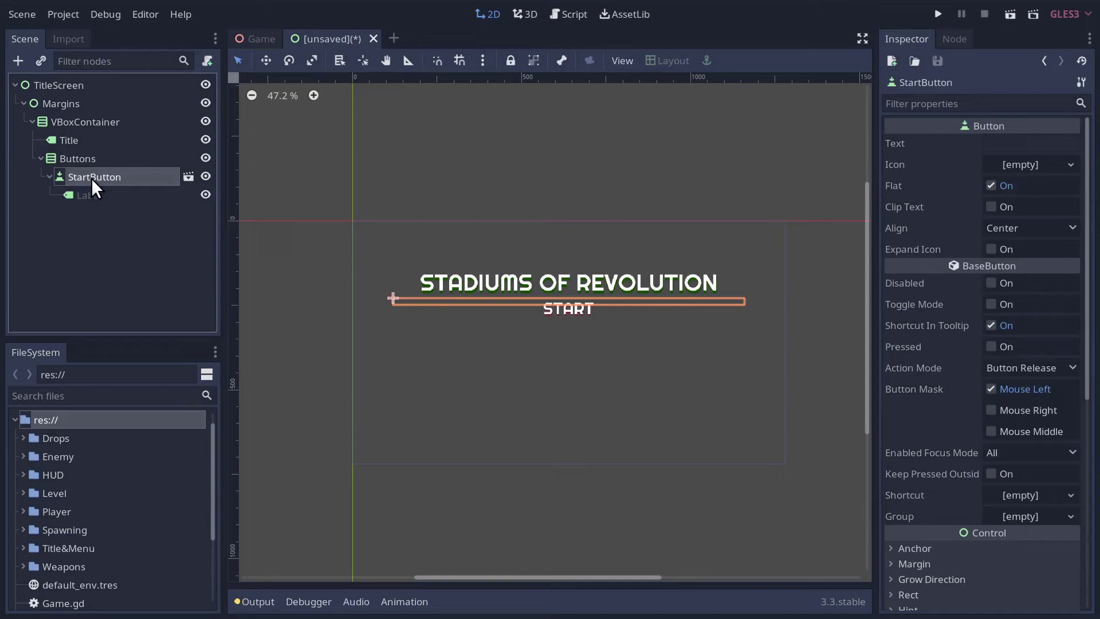
key("ctrl+d")
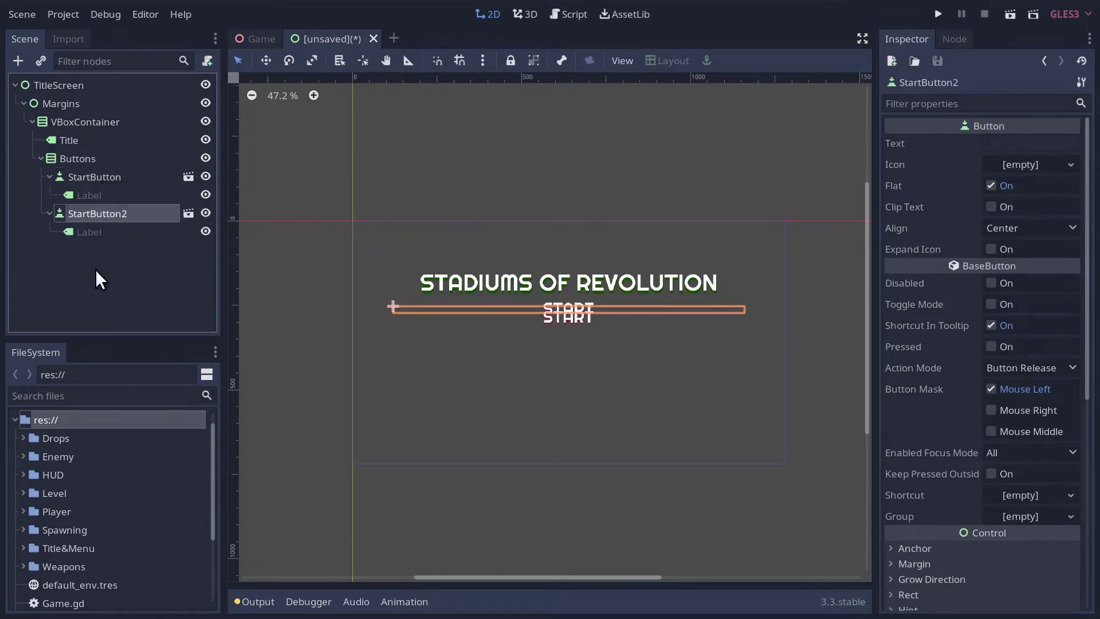
left_click(96, 269)
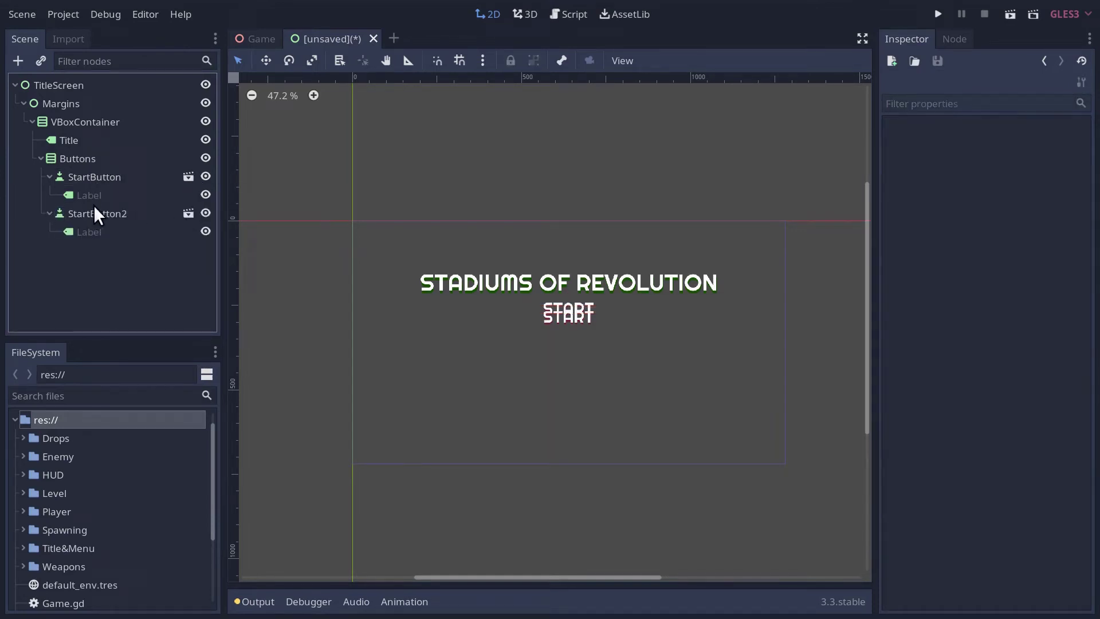
left_click(92, 208)
left_click(93, 210)
left_click(130, 213)
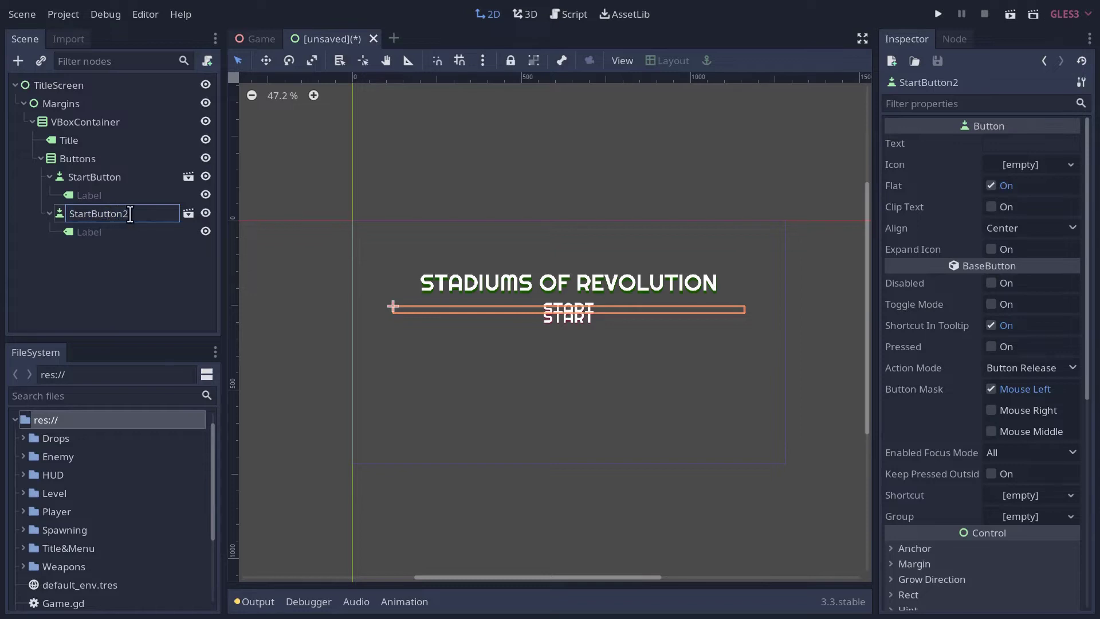
key("BackSpace")
left_click_drag(92, 213, 52, 214)
type("Exit")
Set the text of ExitButton's Label to EXIT
left_click(105, 231)
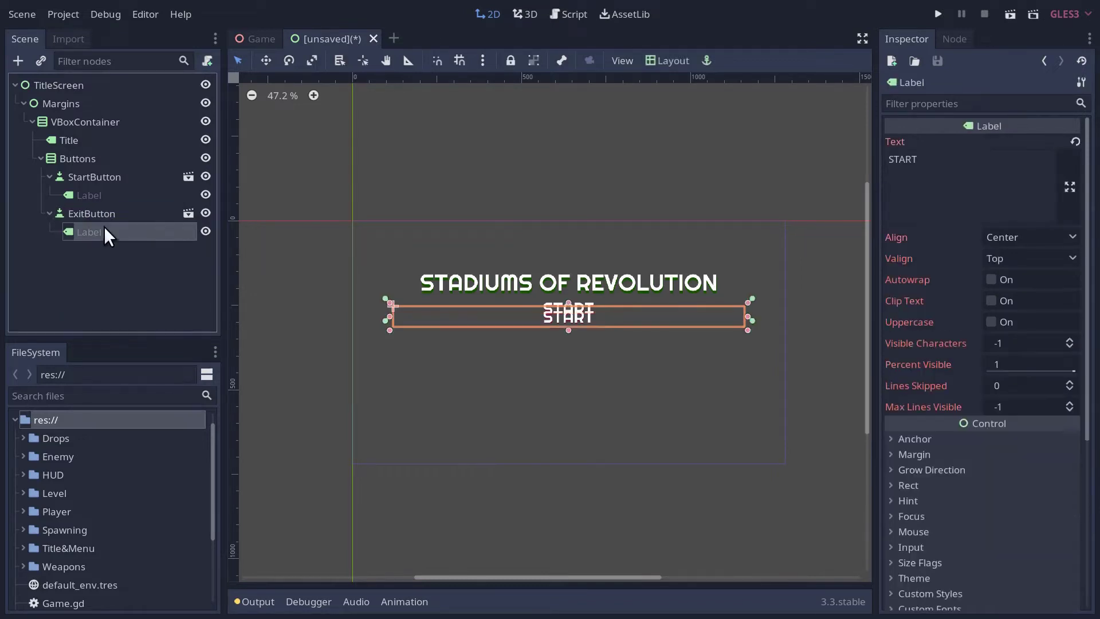
left_click(972, 184)
key("ctrl+a")
type("EXIT")
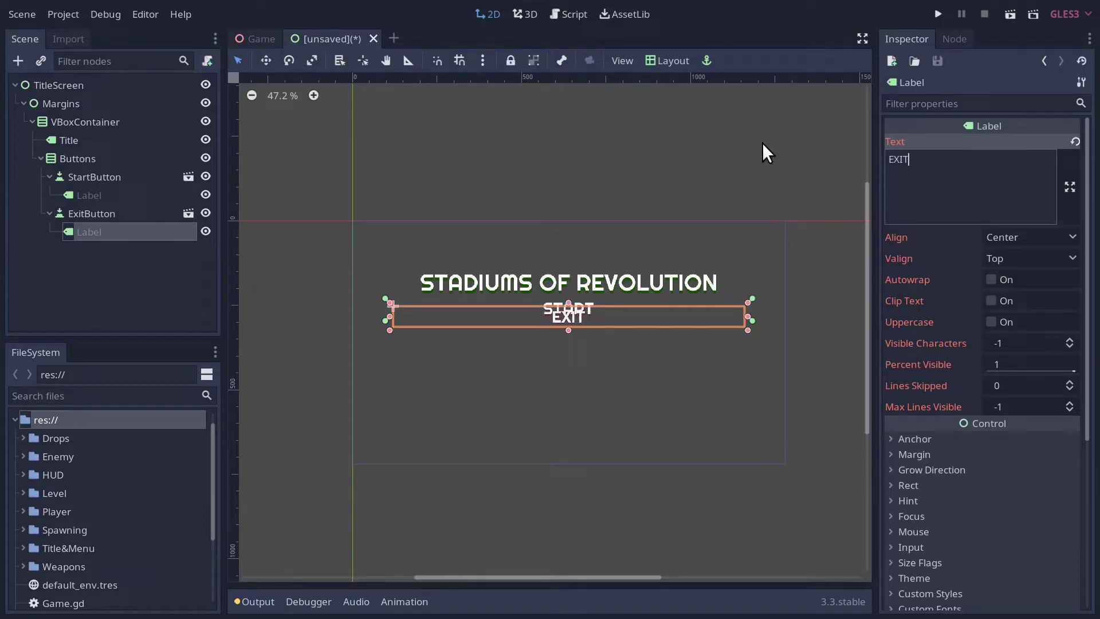
left_click(158, 286)
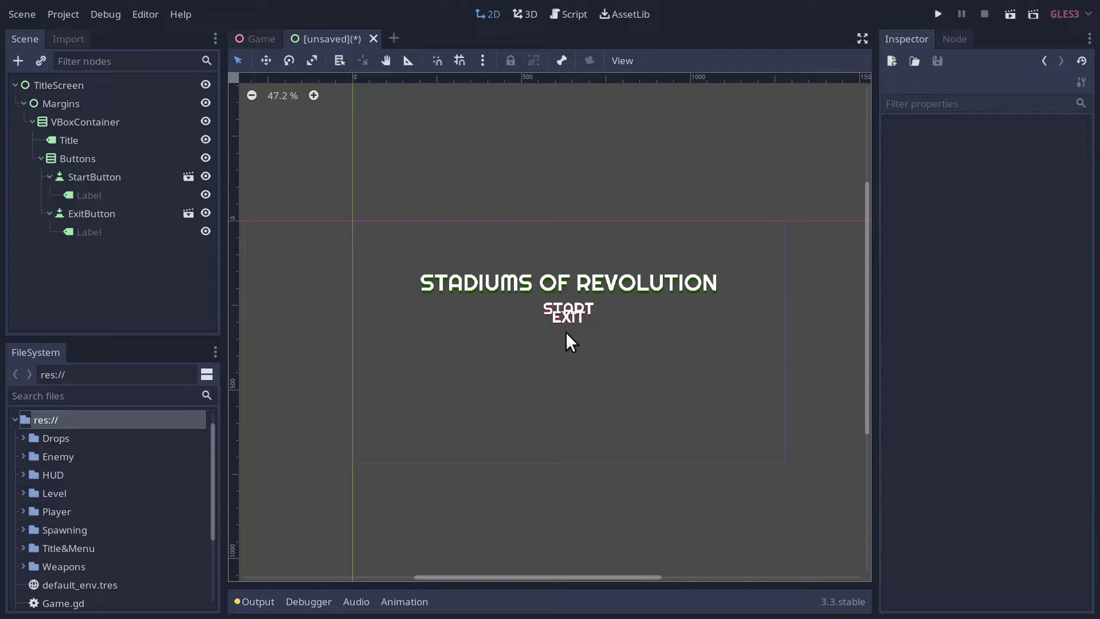
Set the alignment of the Buttons container to Center
left_click(71, 158)
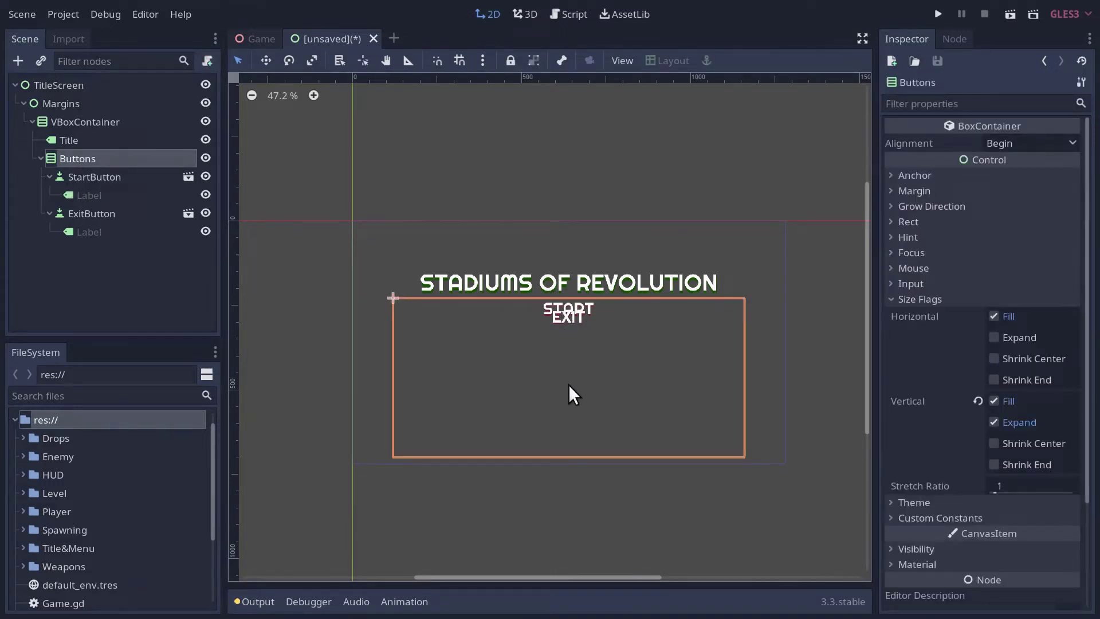
left_click(1033, 140)
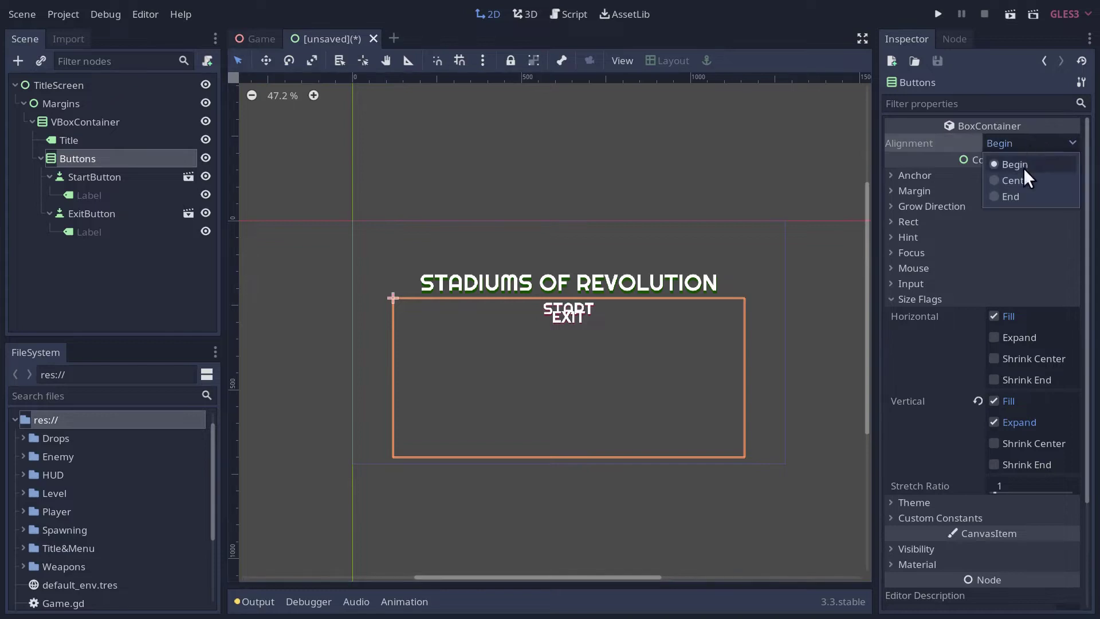
left_click(1019, 181)
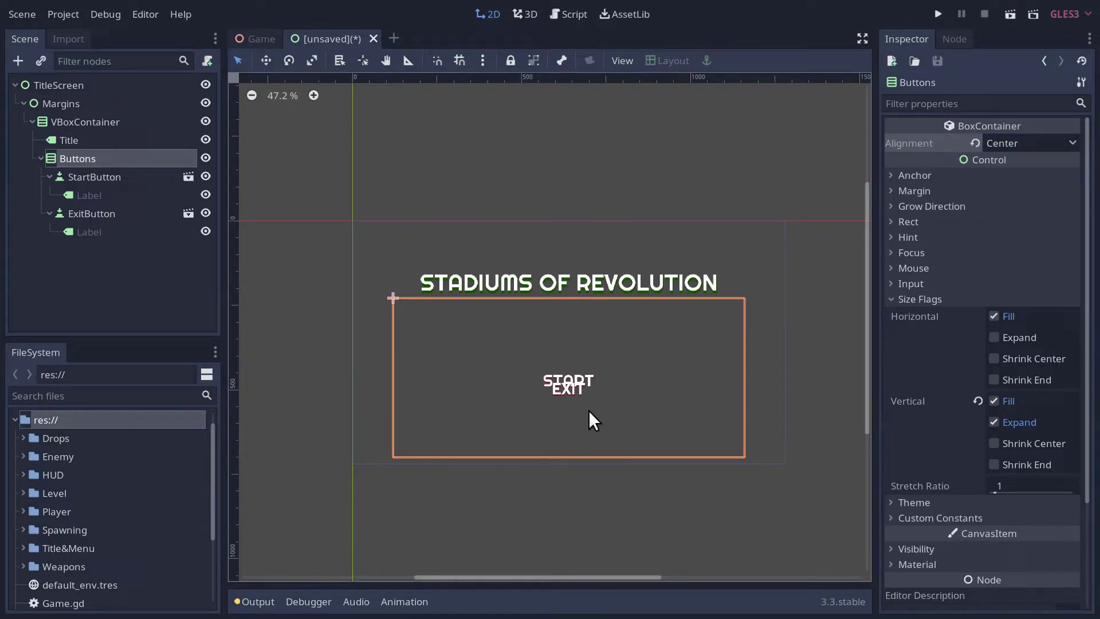
Override the Buttons container's Separation custom constant and set it to 60
scroll(937, 461, "down", 3)
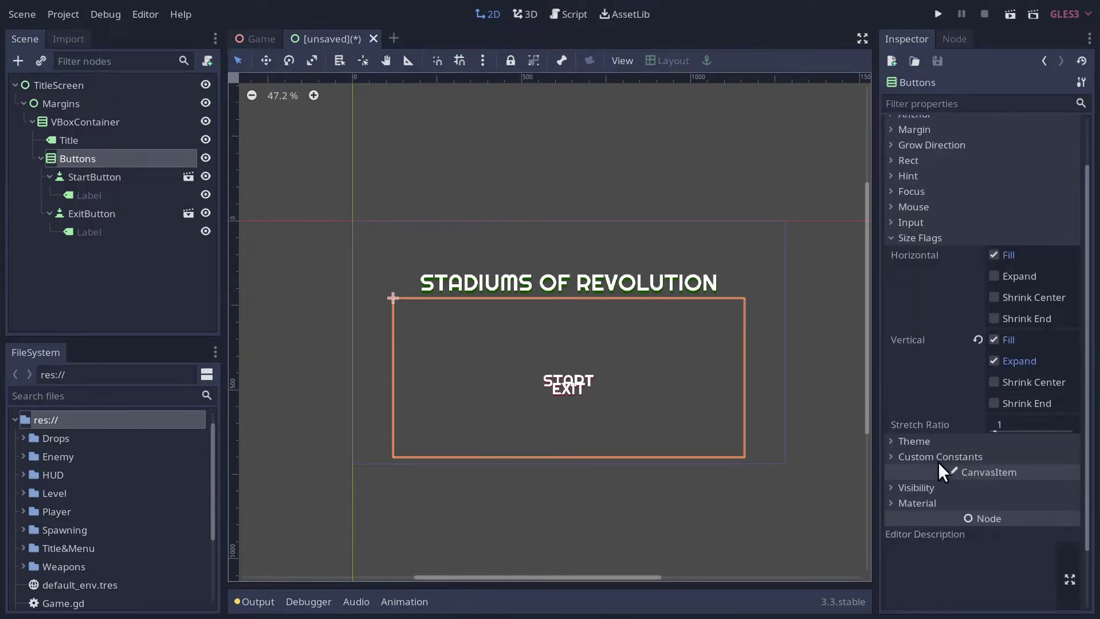
left_click(917, 395)
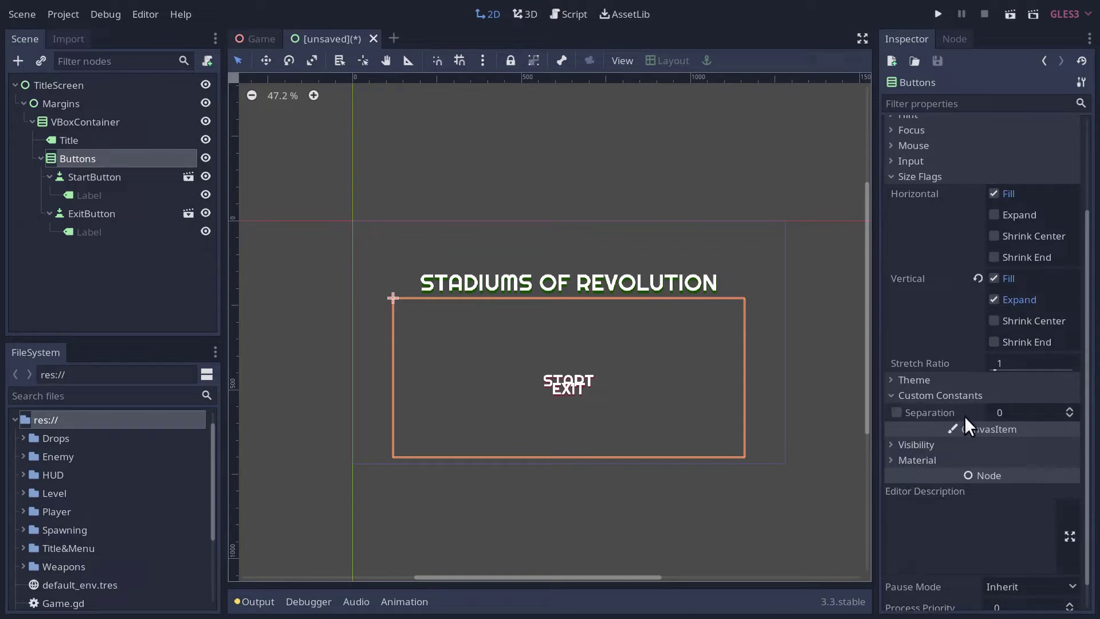
left_click(896, 412)
left_click(1021, 412)
type("60")
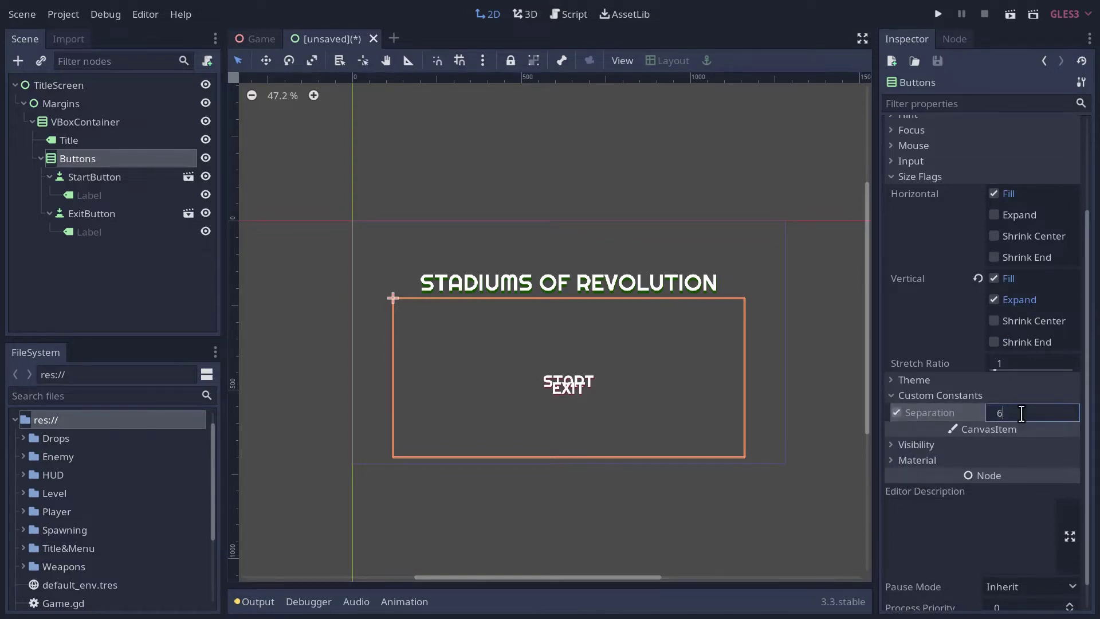
key("Return")
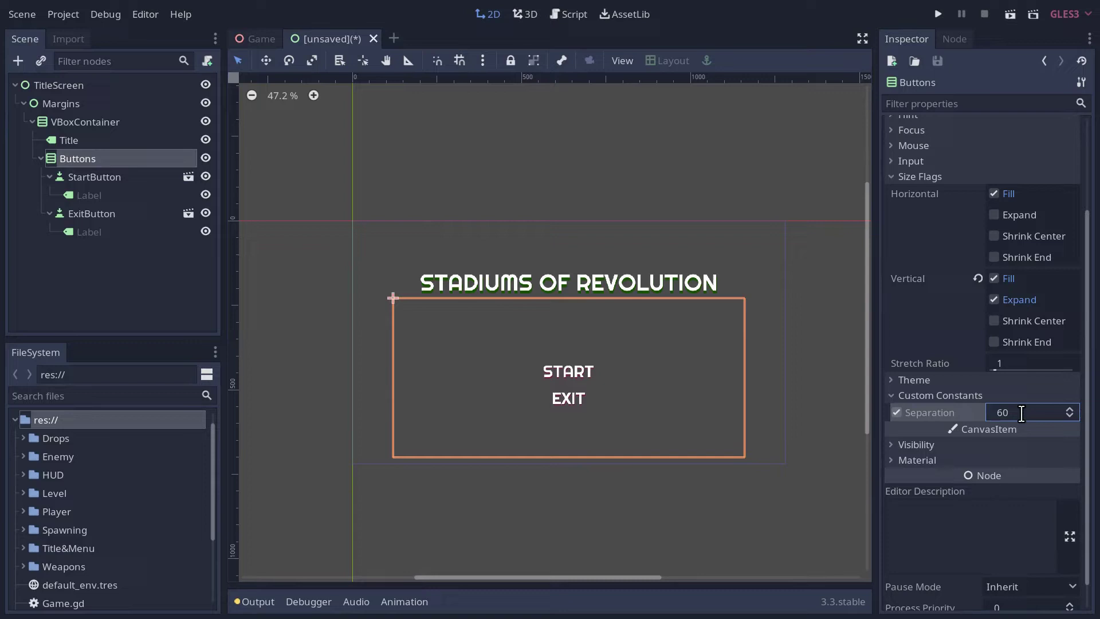
left_click(630, 204)
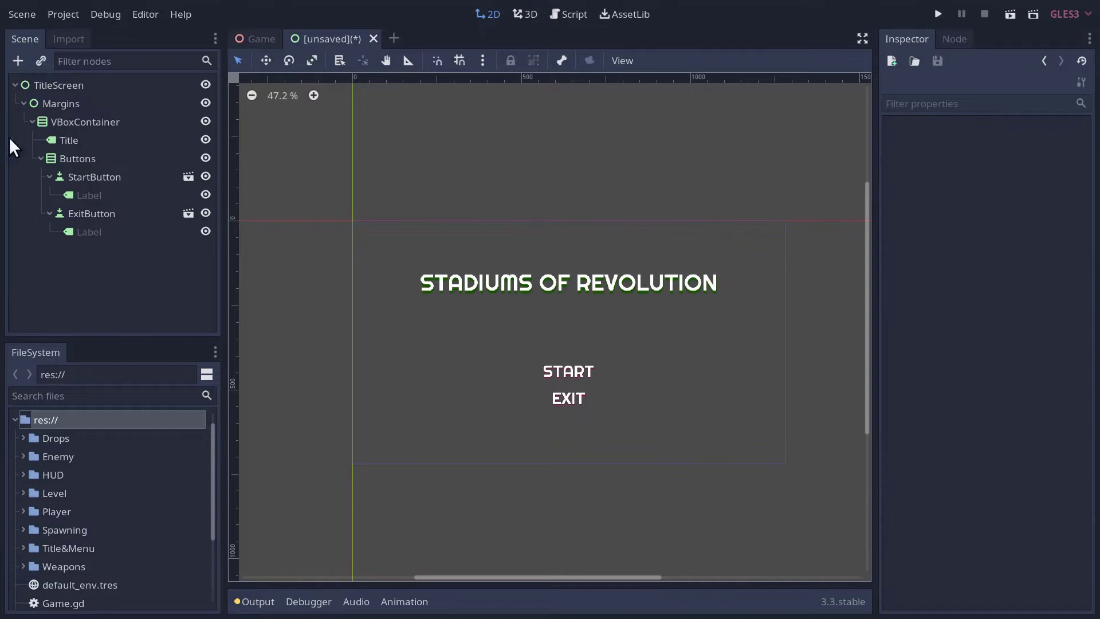
Add a Label node as a child of Margins
left_click(51, 103)
right_click(51, 104)
left_click(57, 114)
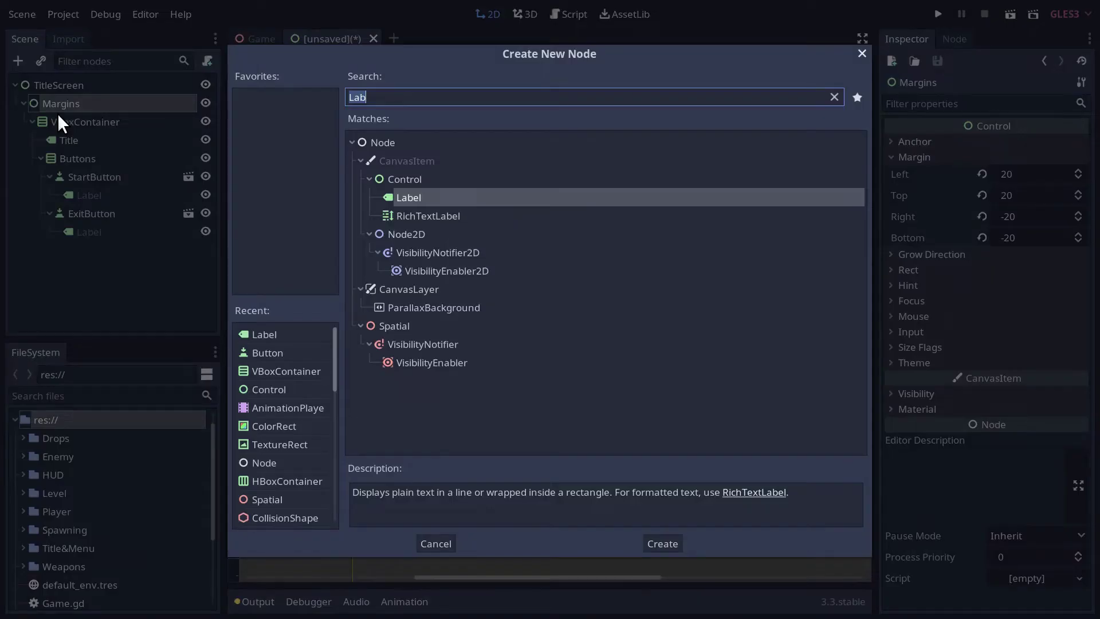
type("Label")
key("Return")
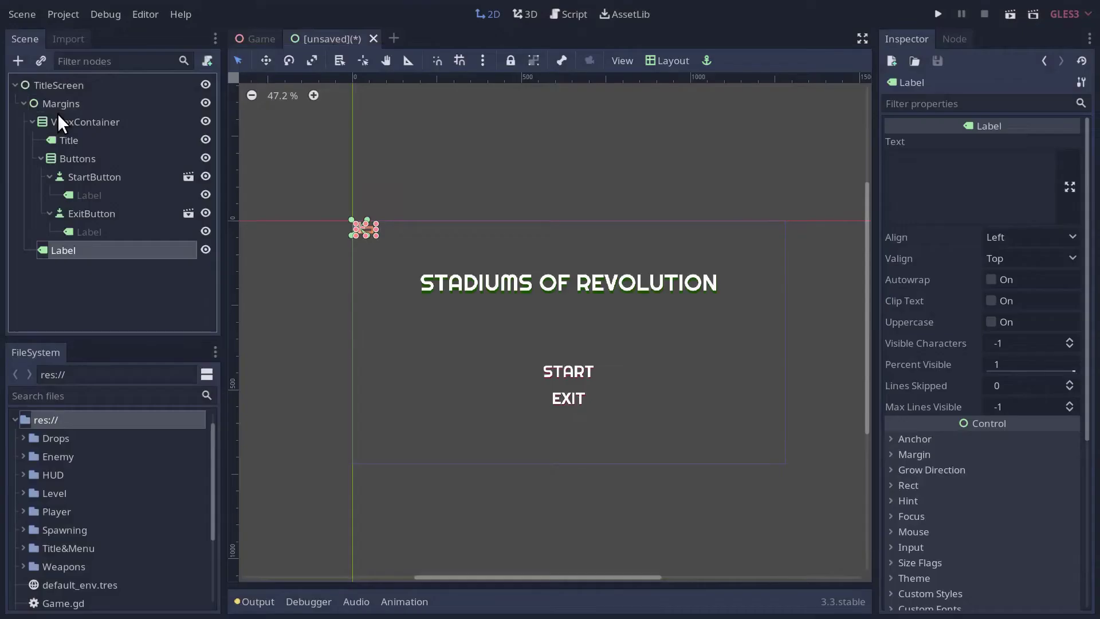
Move the new Label above VBoxContainer within Margins and set its layout to Top Right
left_click_drag(60, 250, 54, 121)
left_click(54, 122)
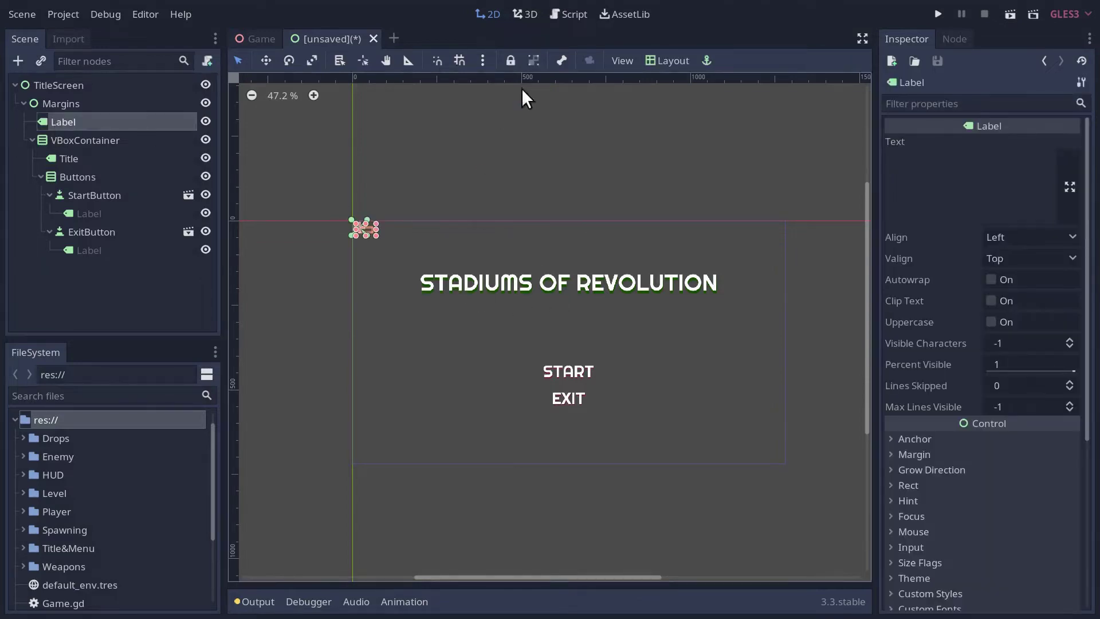
left_click(660, 59)
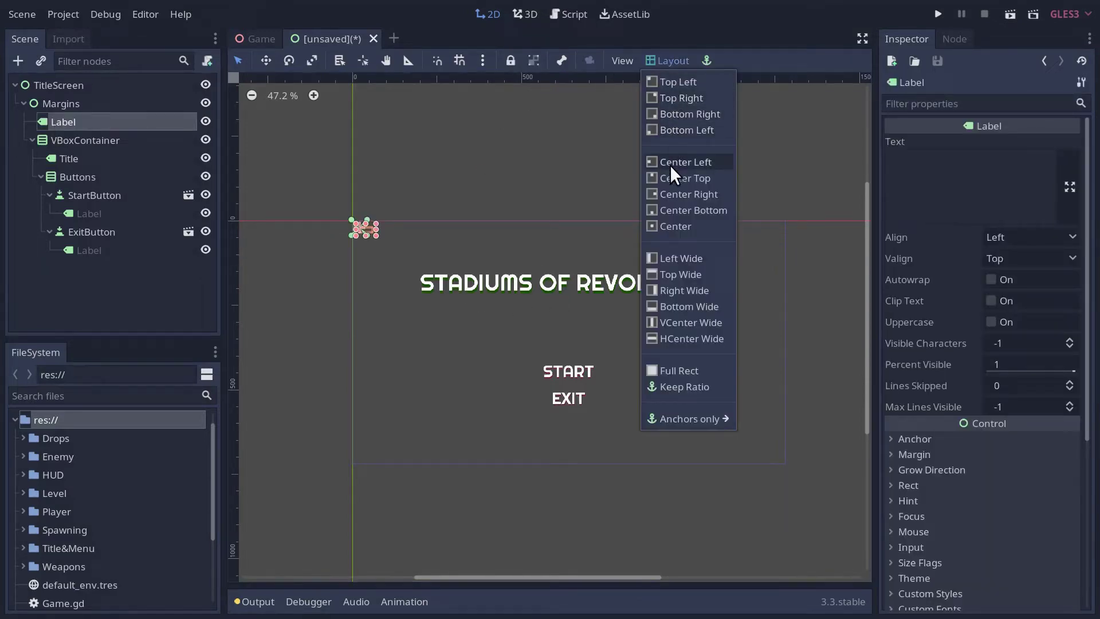
left_click(679, 98)
Load Righteousfont-68.tres from the Title&Menu folder as the new Label's custom font
scroll(948, 518, "down", 4)
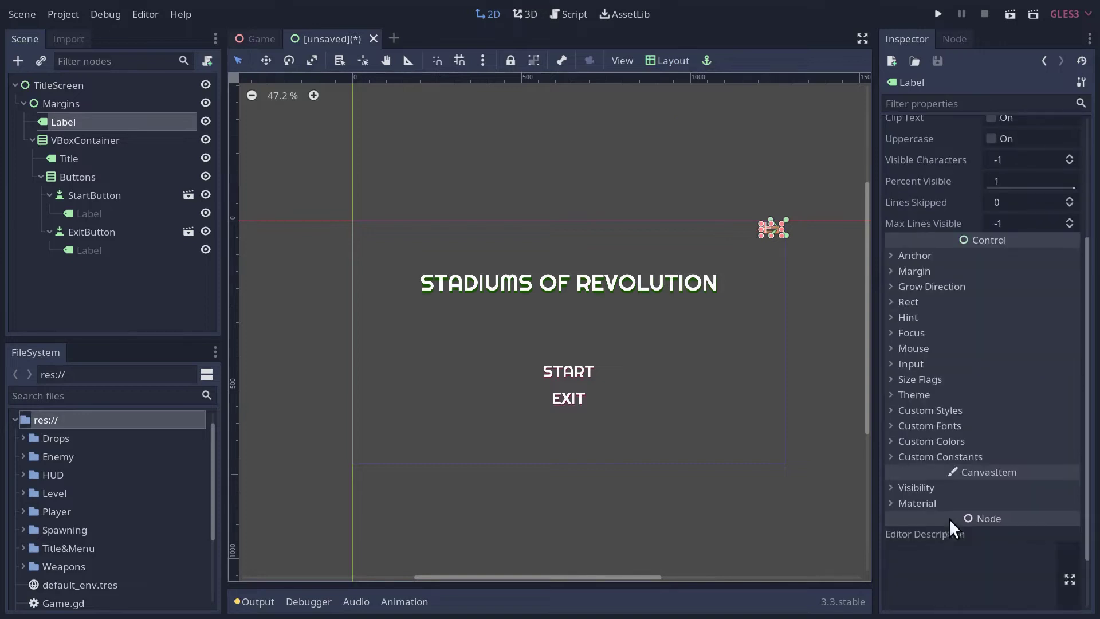
left_click(891, 426)
left_click(1070, 443)
left_click(1031, 504)
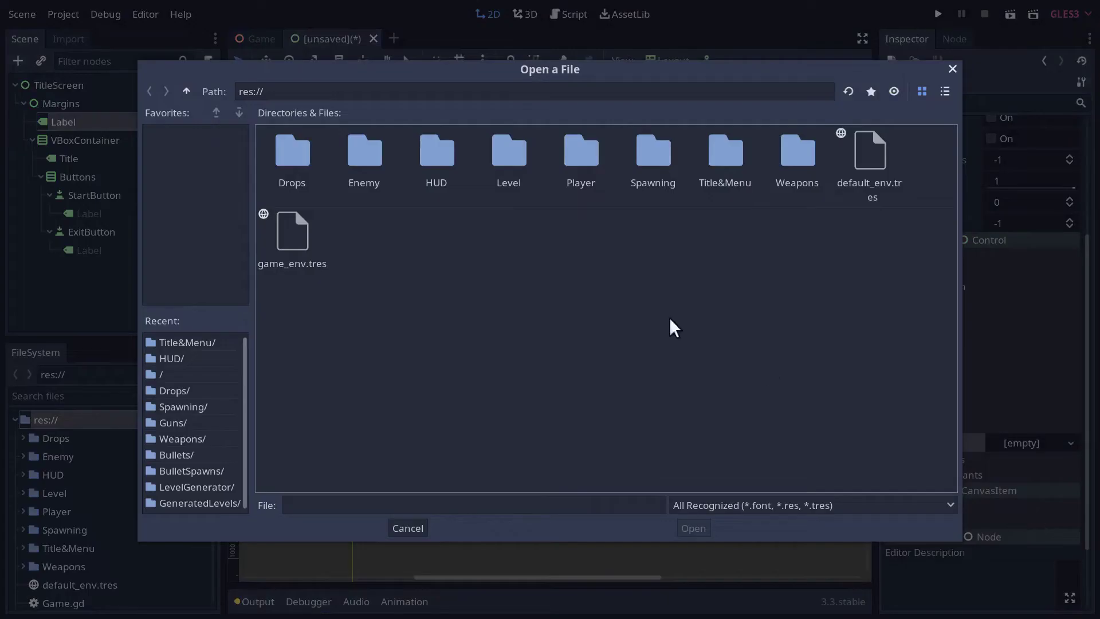
double_click(735, 150)
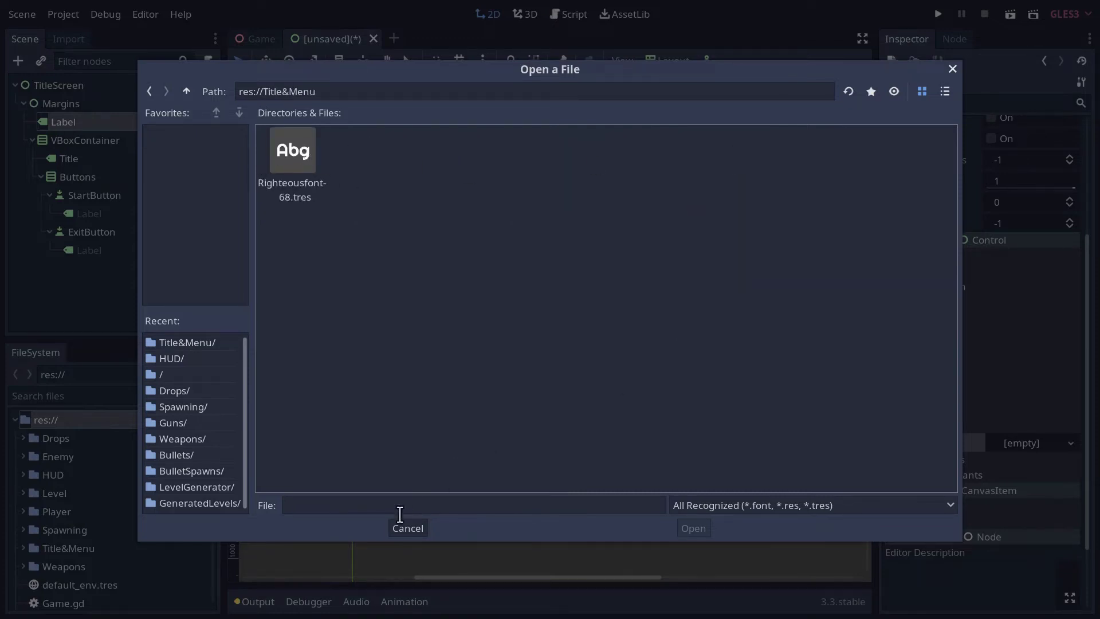
left_click(298, 170)
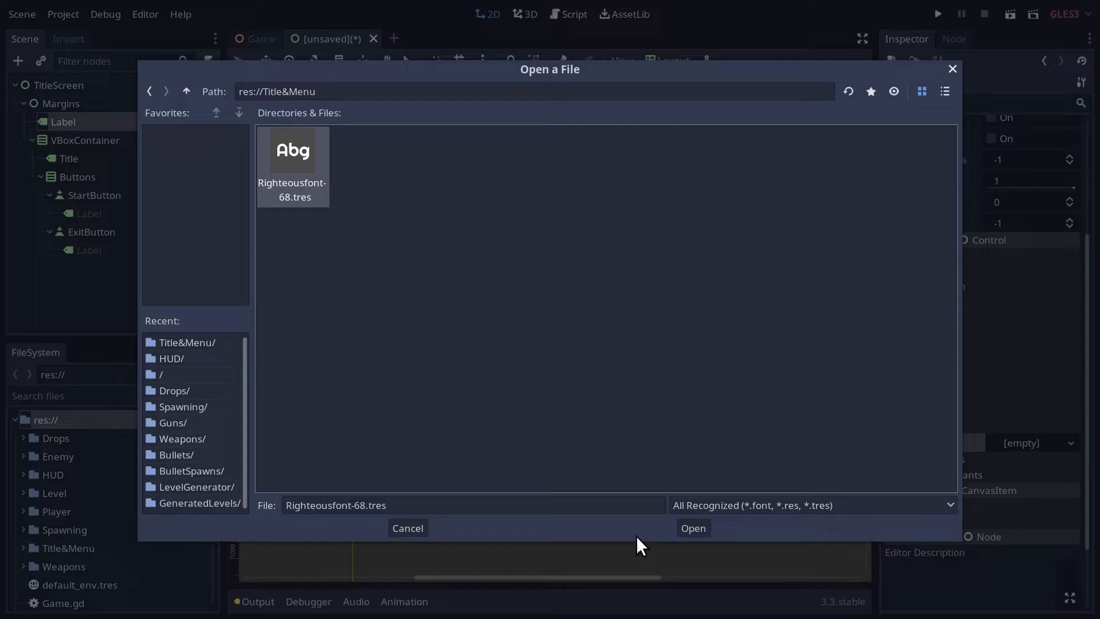
left_click(697, 528)
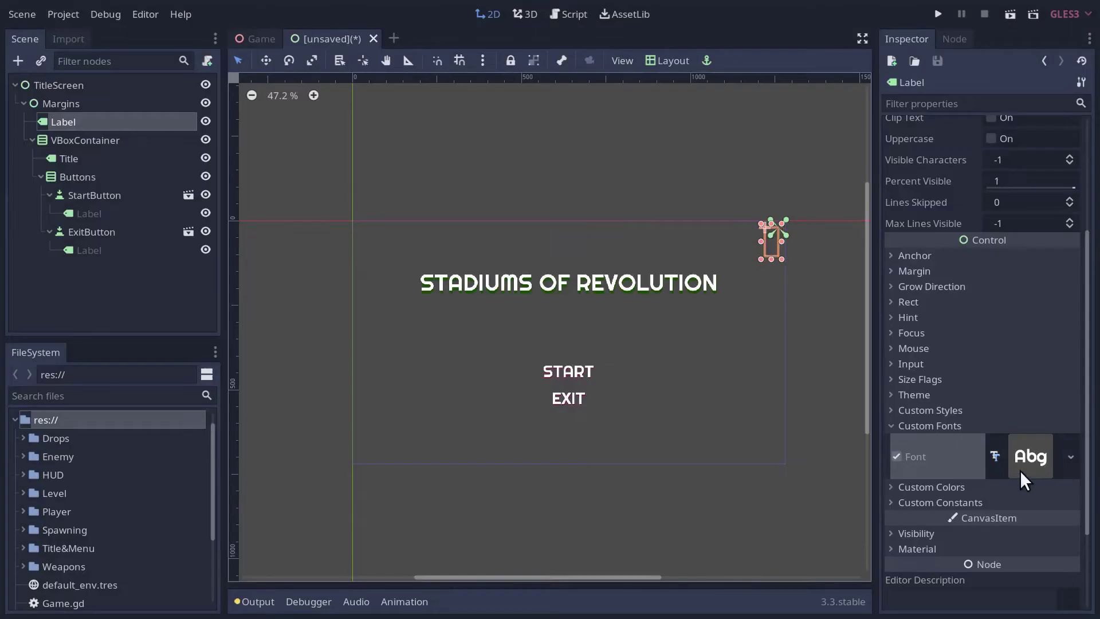
Make the new Label's custom font unique and set its size to 14
left_click(1070, 456)
left_click(1000, 524)
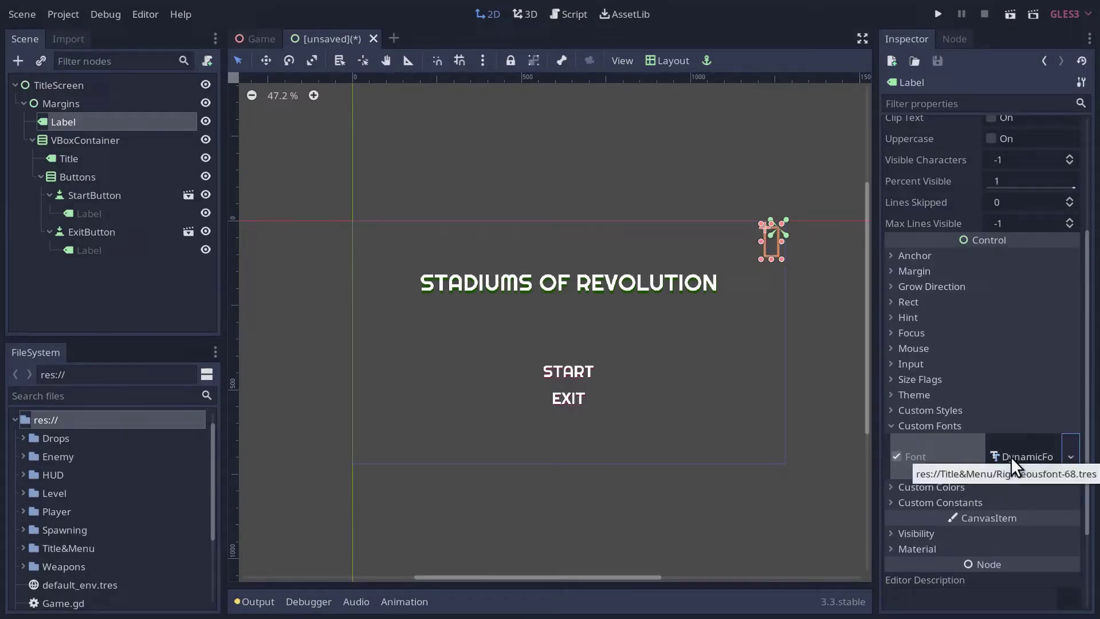
left_click(1011, 456)
left_click(923, 488)
left_click(1017, 504)
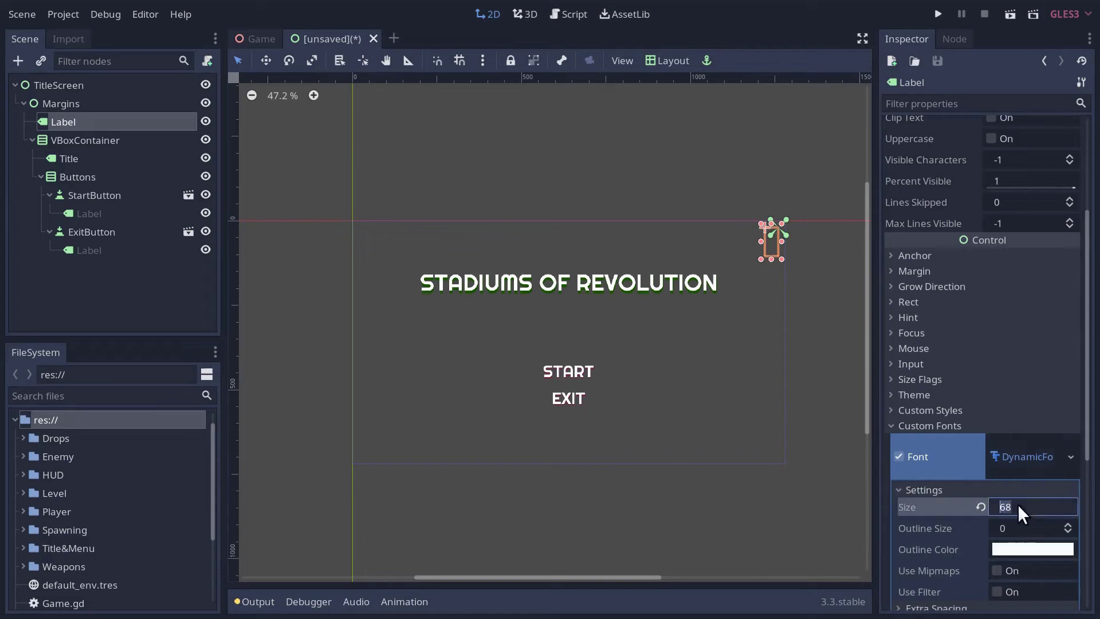
type("14")
key("Return")
Save the Label's custom font as Righteousfont-14.tres in the Title&Menu folder
scroll(1033, 434, "down", 1)
left_click(1070, 396)
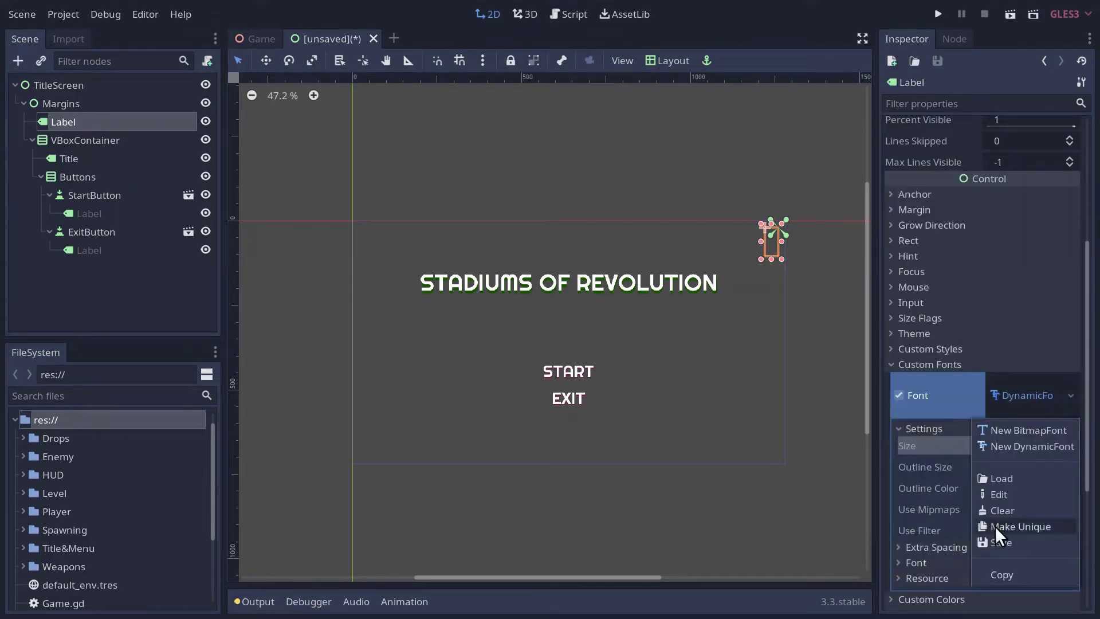
left_click(999, 542)
left_click(293, 162)
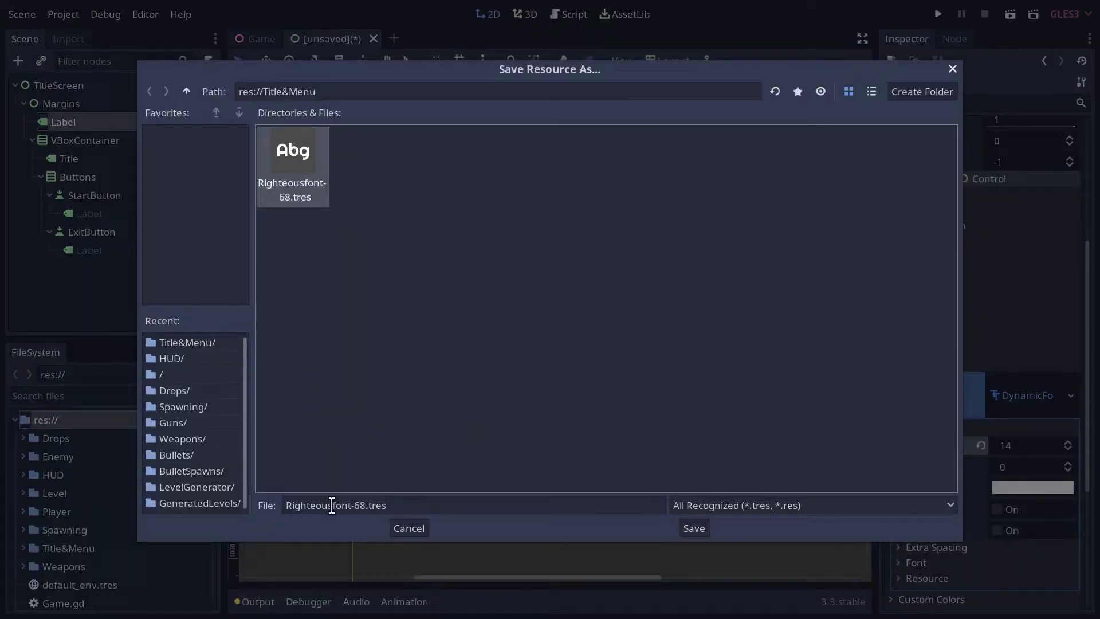
double_click(359, 505)
type("14")
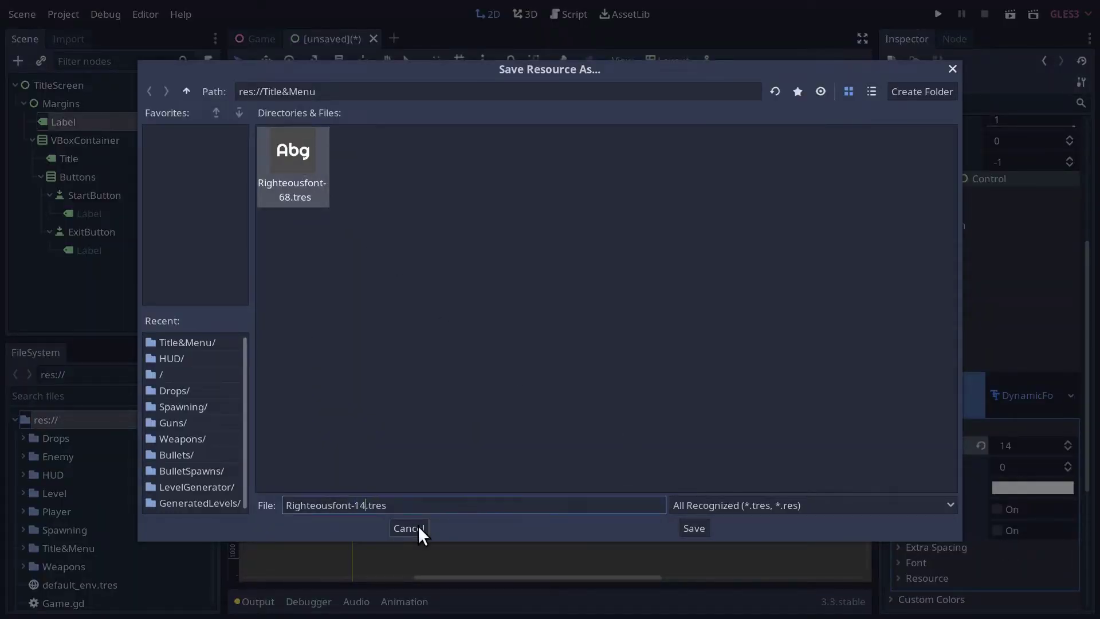
left_click(686, 525)
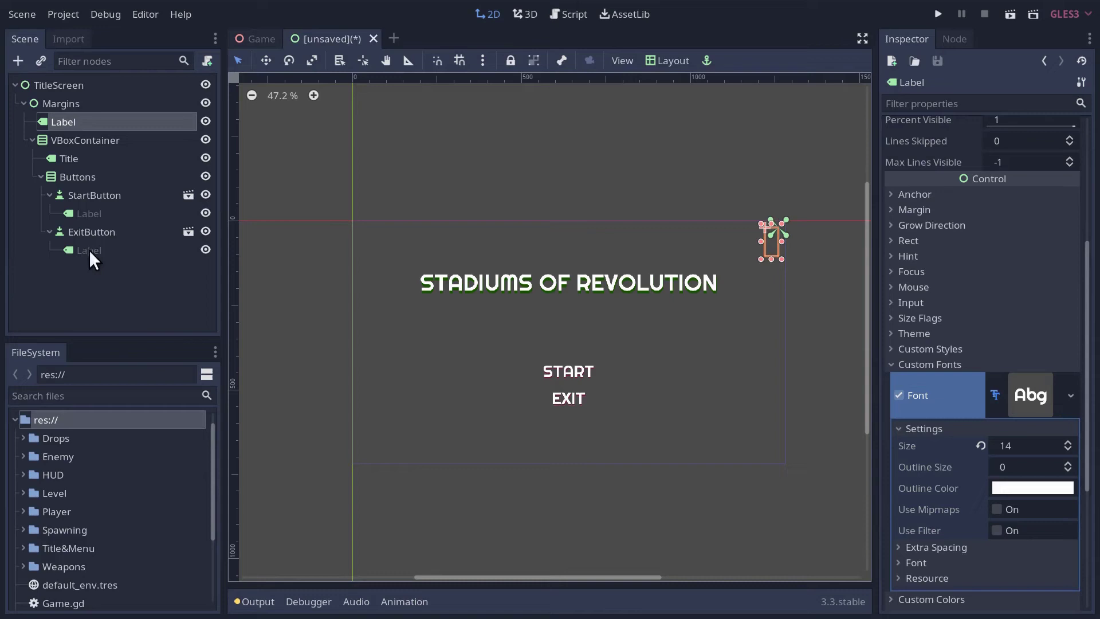
Try to save the custom font of StartButton's Label as a resource from the title screen scene
left_click(91, 215)
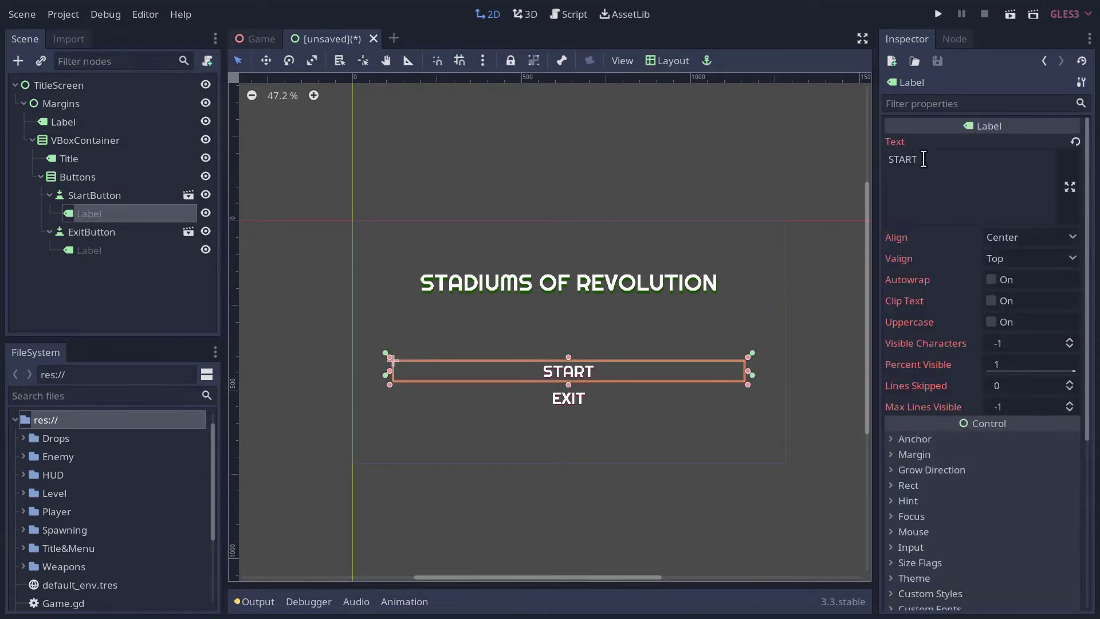
scroll(977, 482, "down", 4)
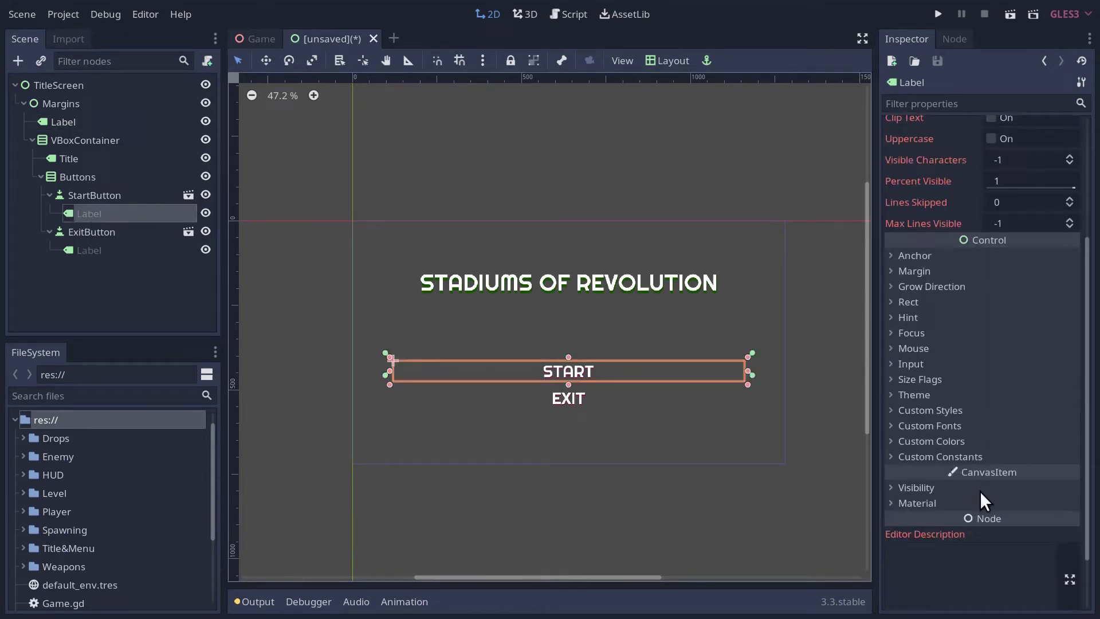
left_click(895, 425)
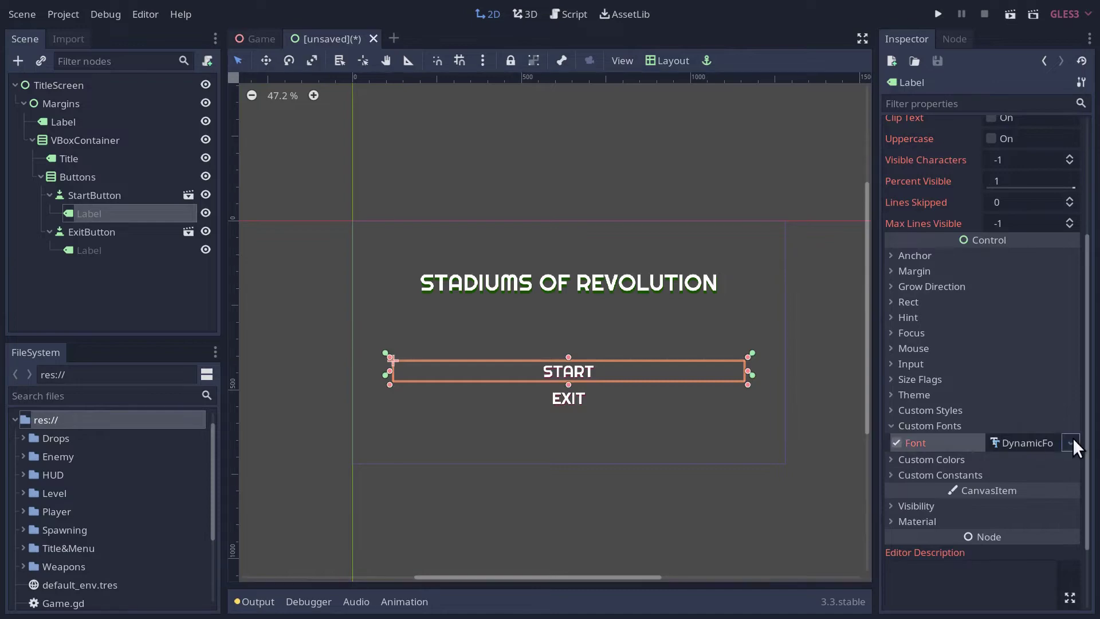
left_click(1070, 443)
left_click(1013, 572)
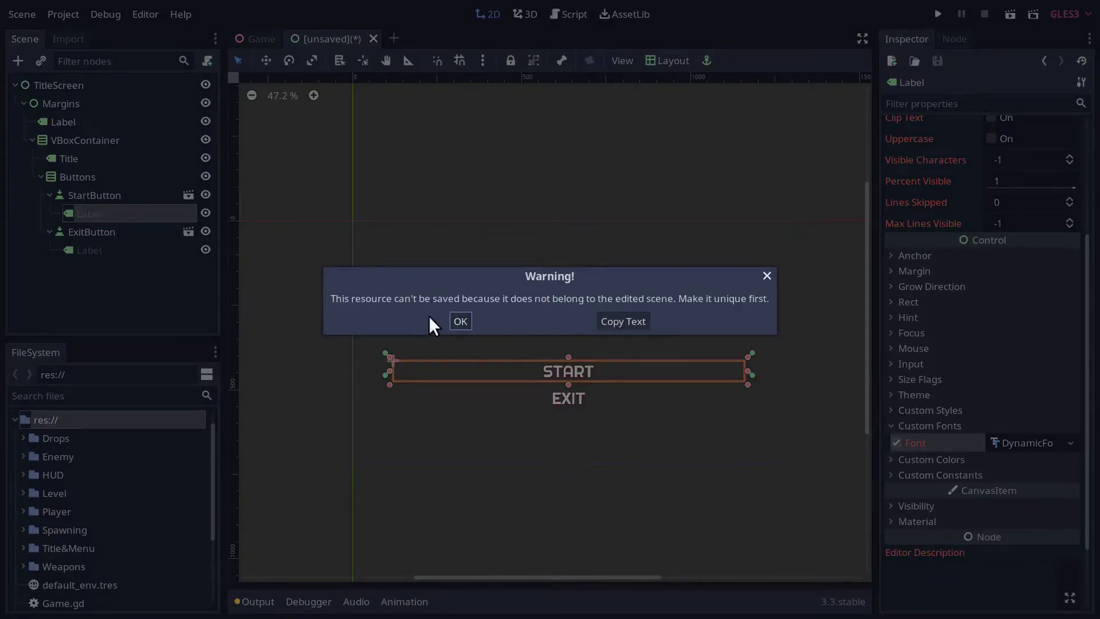
left_click(460, 321)
Open the MenuButton scene from the StartButton instance and show its Label's custom font settings
left_click(188, 194)
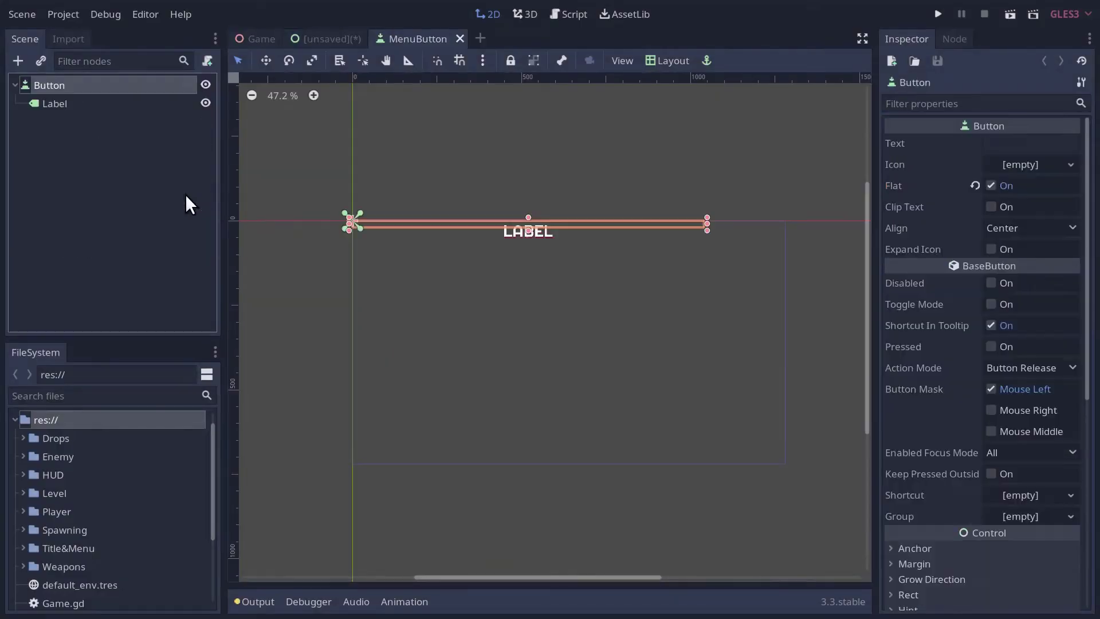
scroll(919, 405, "down", 5)
left_click(77, 105)
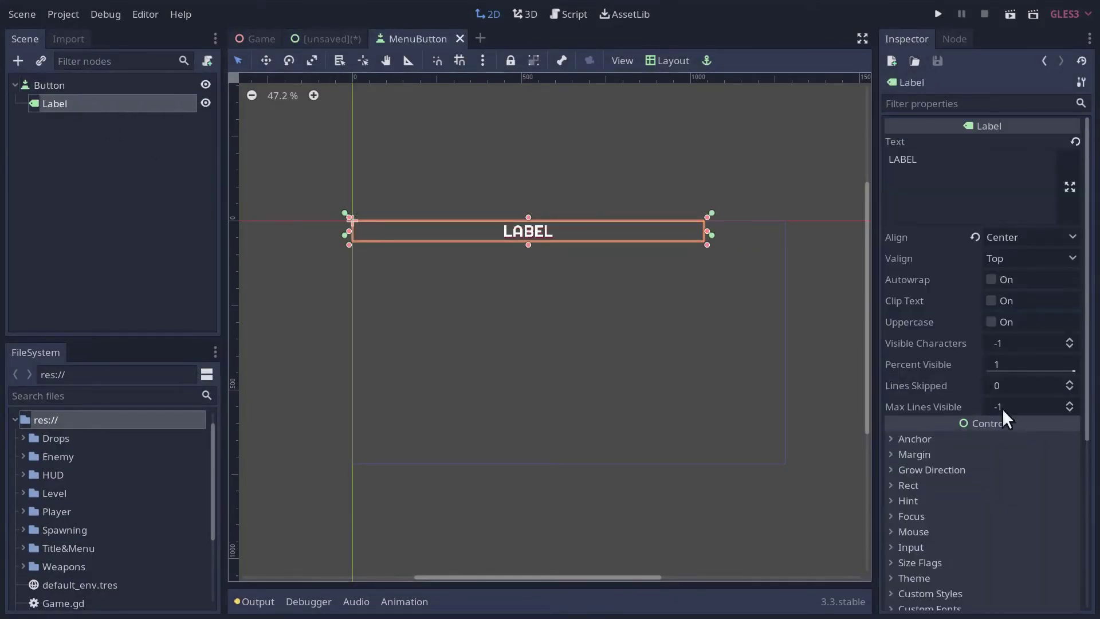
scroll(1008, 424, "down", 5)
left_click(893, 352)
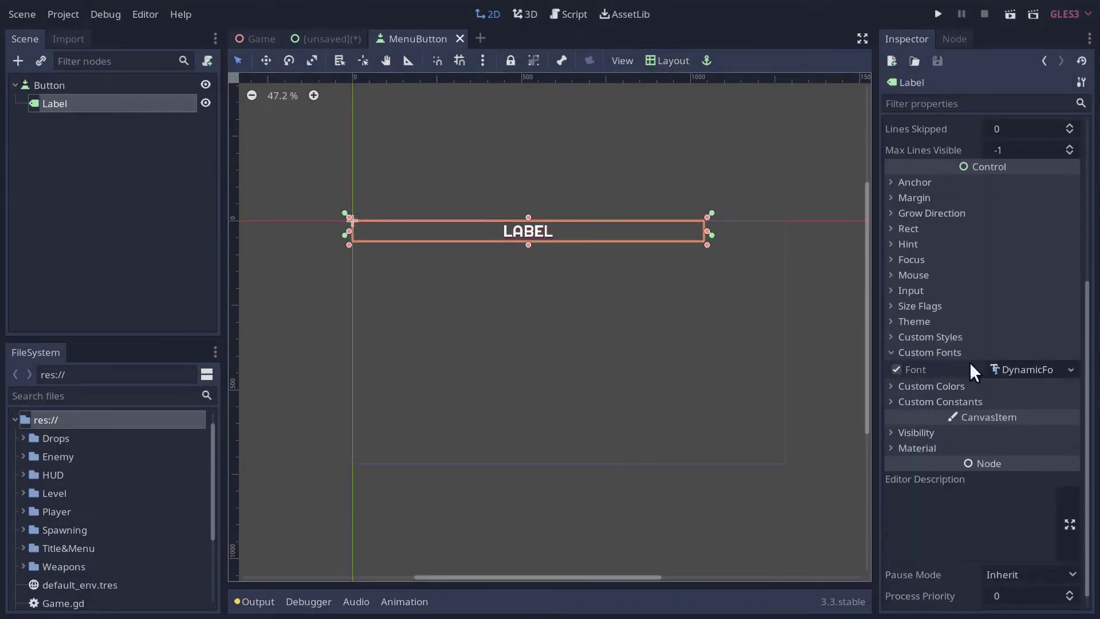
Save the MenuButton Label's custom font as Righteousfont-48.tres in the Title&Menu folder, and close the MenuButton scene
left_click(1070, 369)
left_click(1001, 503)
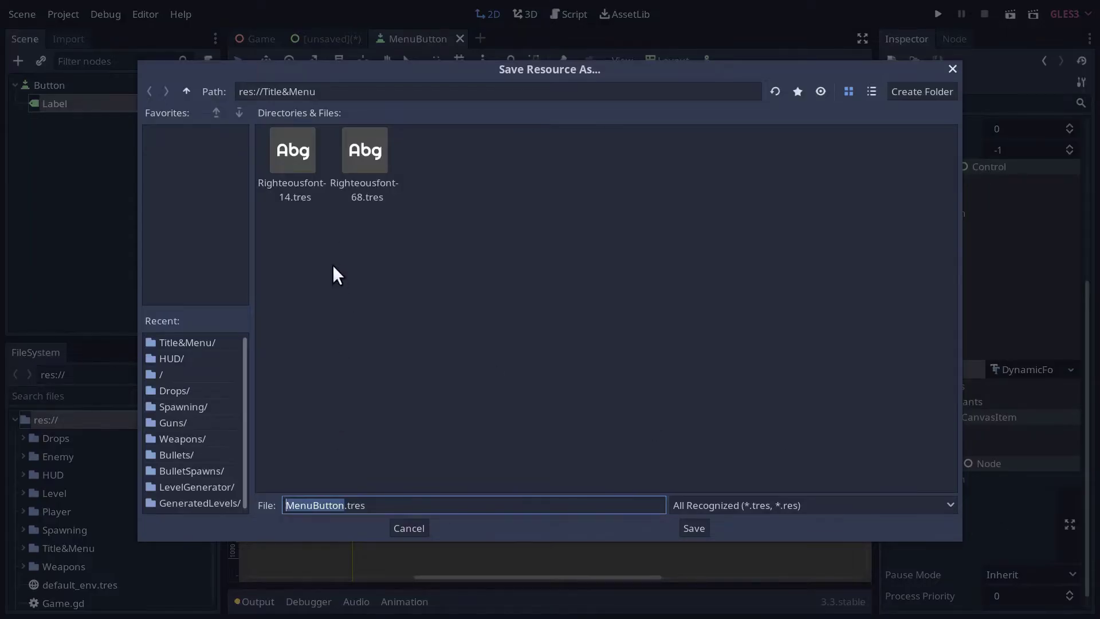
left_click(356, 182)
left_click(353, 505)
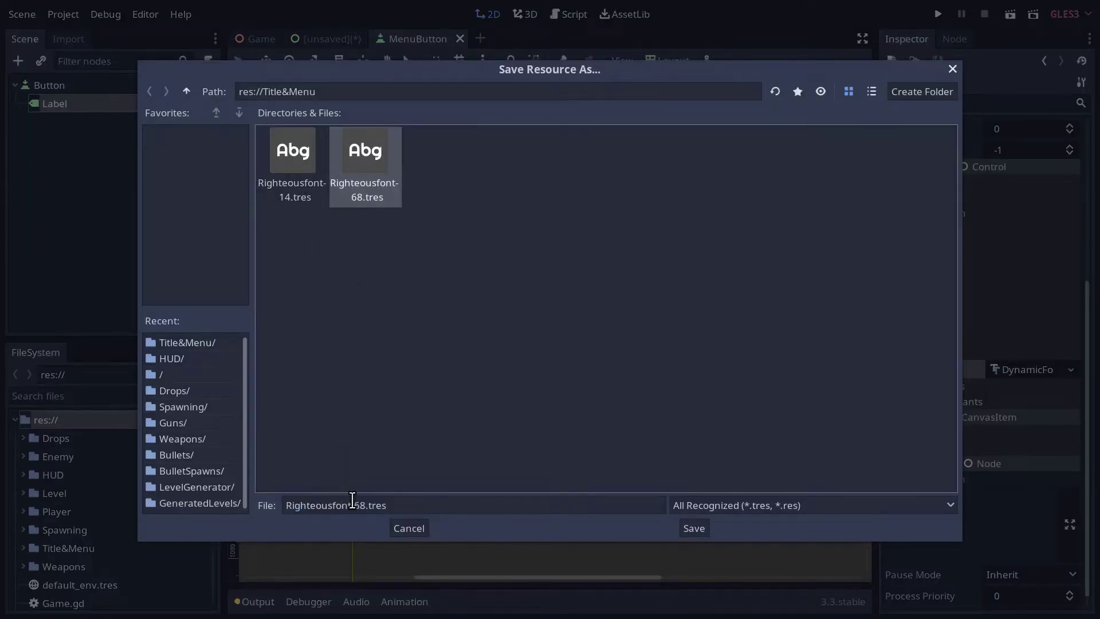
key("Delete")
type("4")
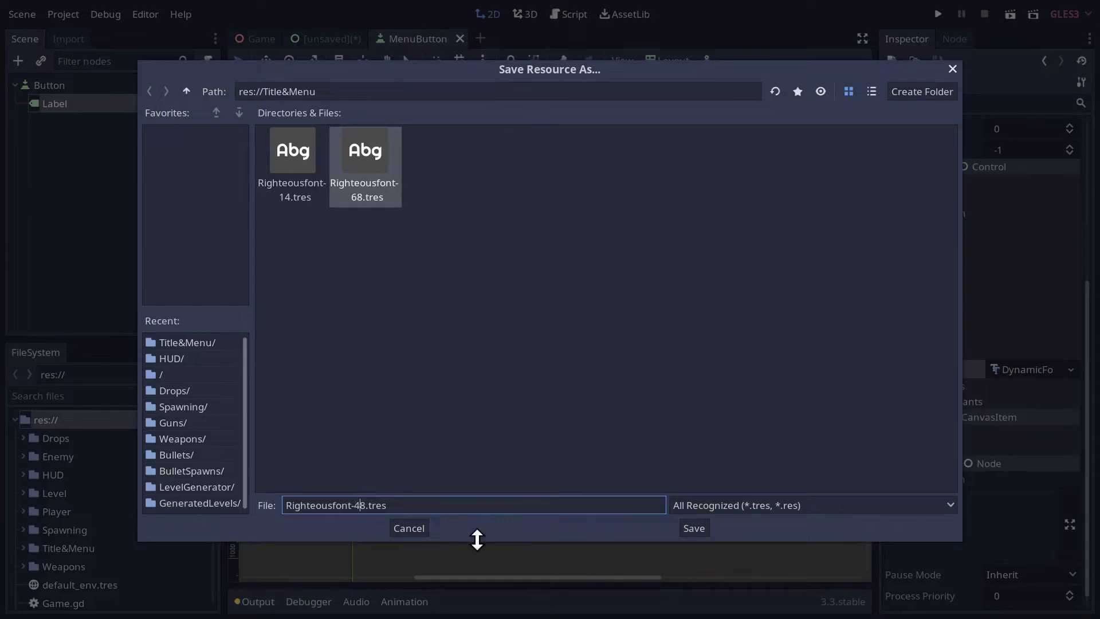
left_click(694, 527)
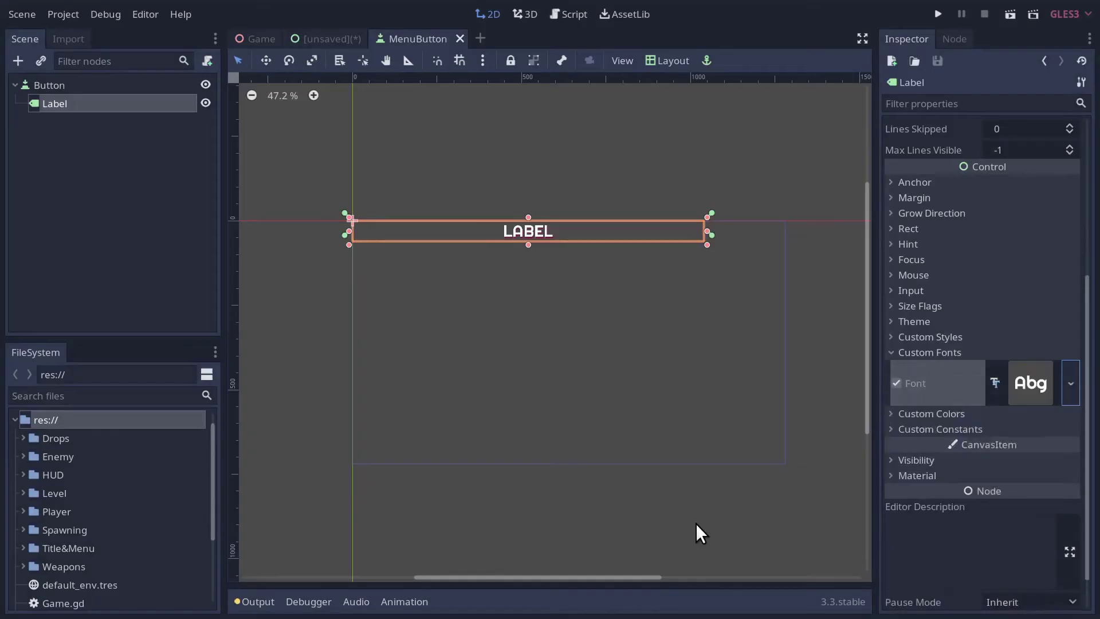
left_click(459, 39)
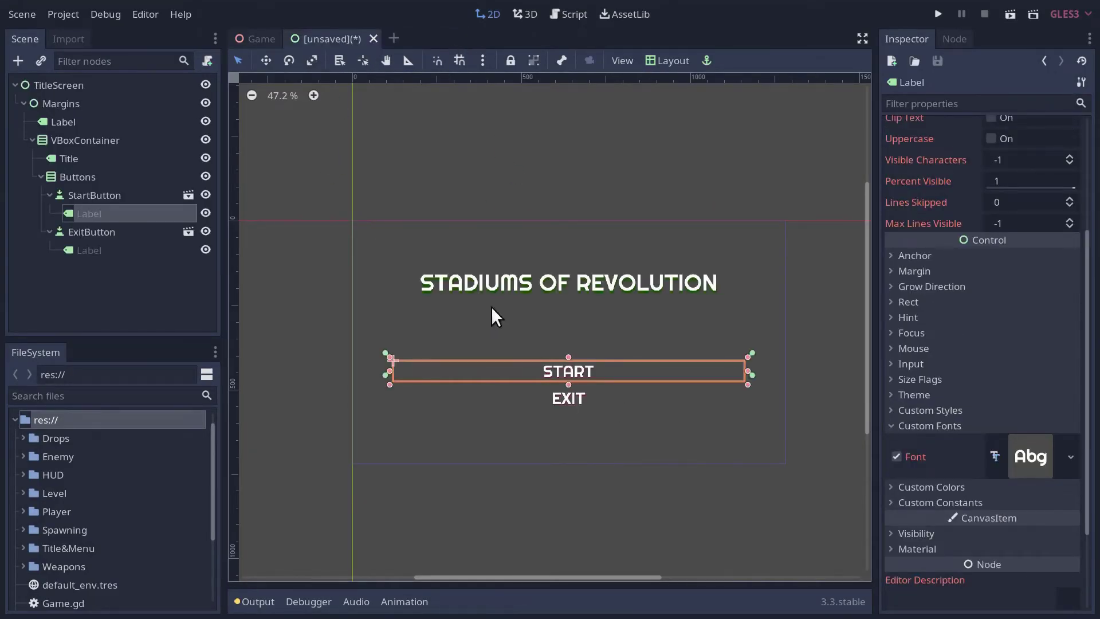
Save the scene as TitleScreen.tscn in the Title&Menu folder, and rename the Label under Margins as VersionLabel
key("ctrl+s")
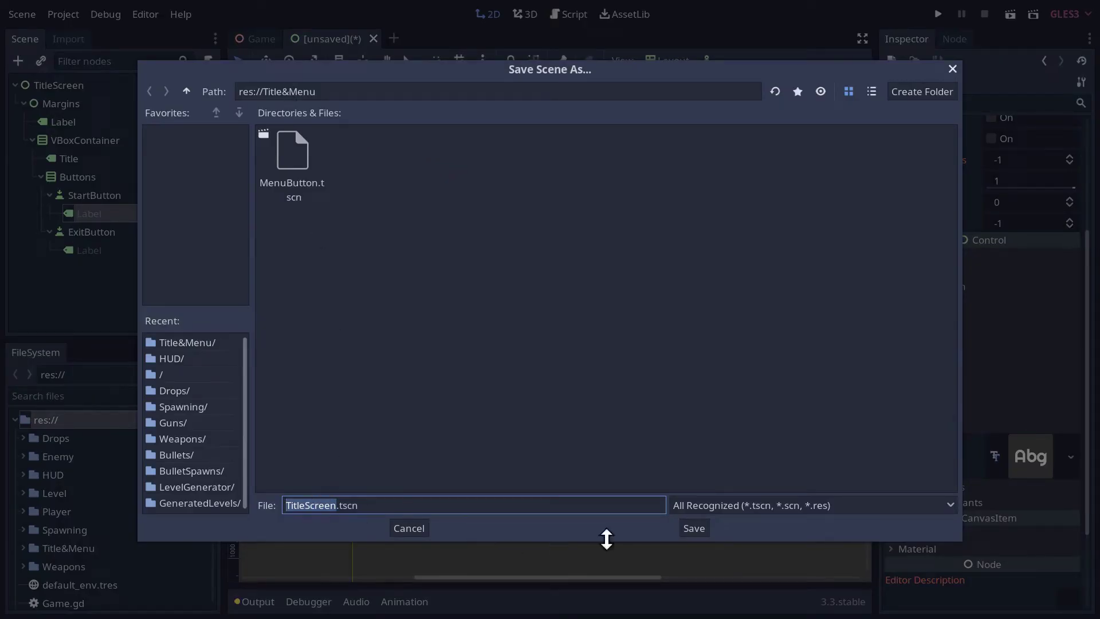
left_click(682, 523)
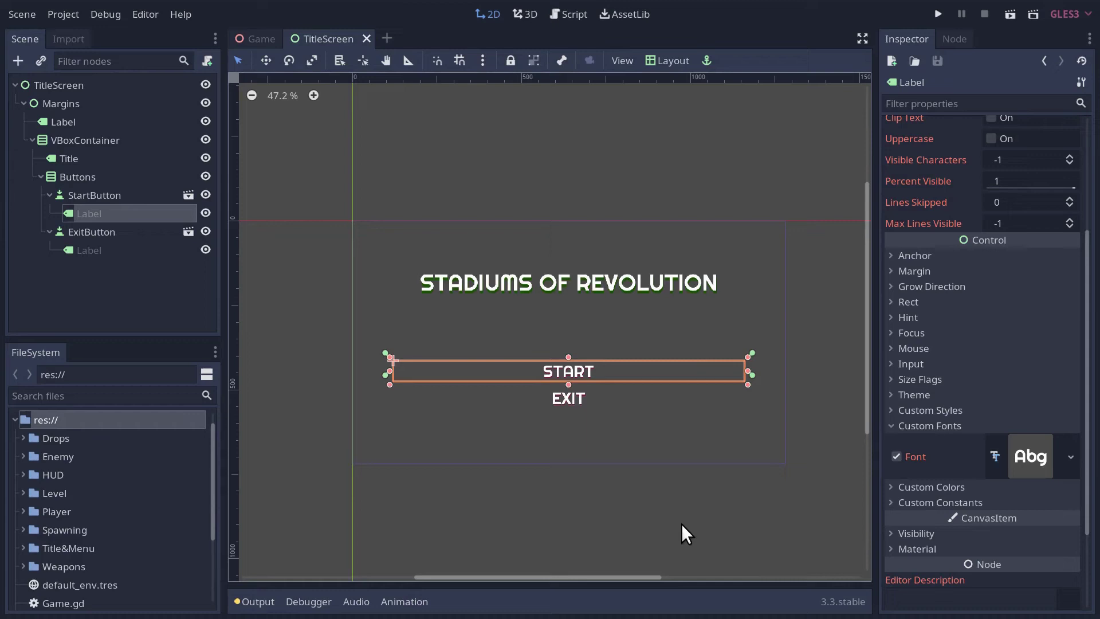
left_click(57, 120)
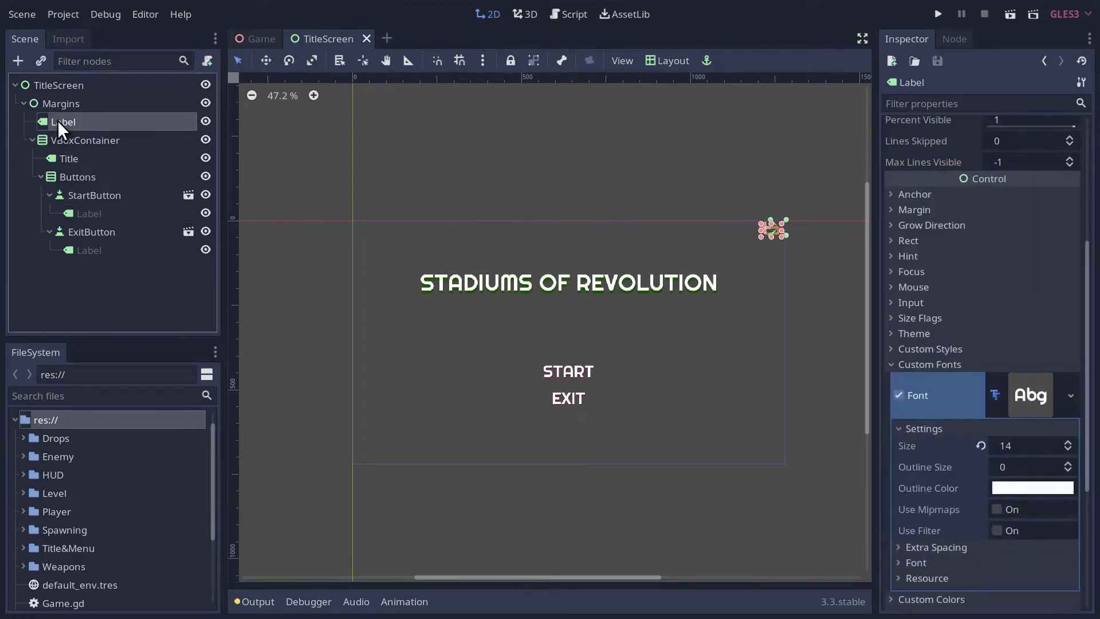
scroll(965, 225, "up", 5)
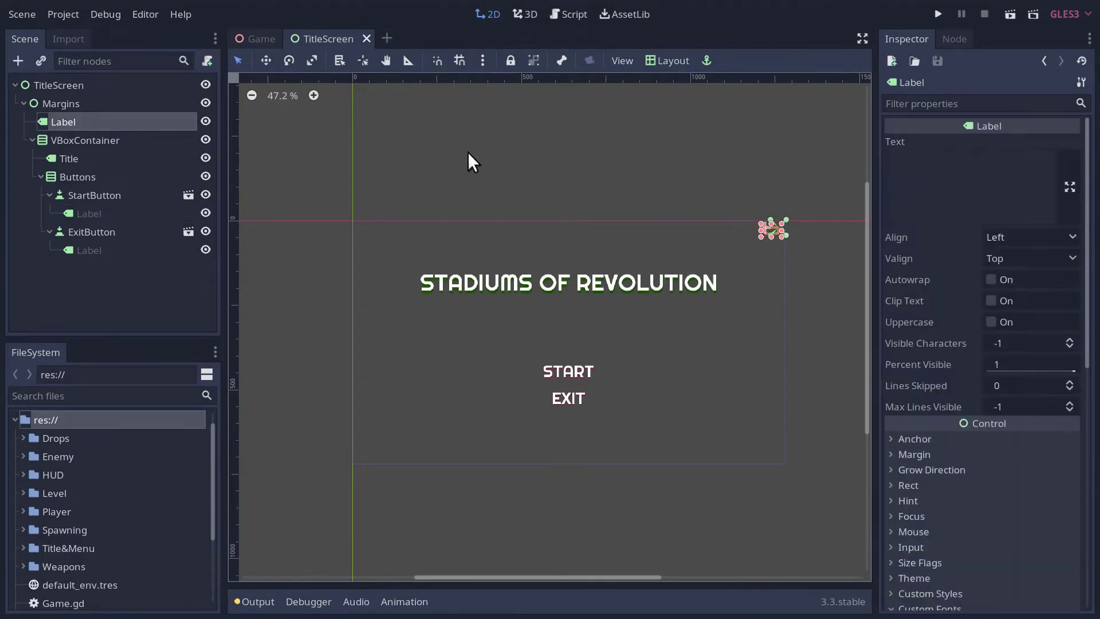
double_click(66, 120)
type("VersionLabel")
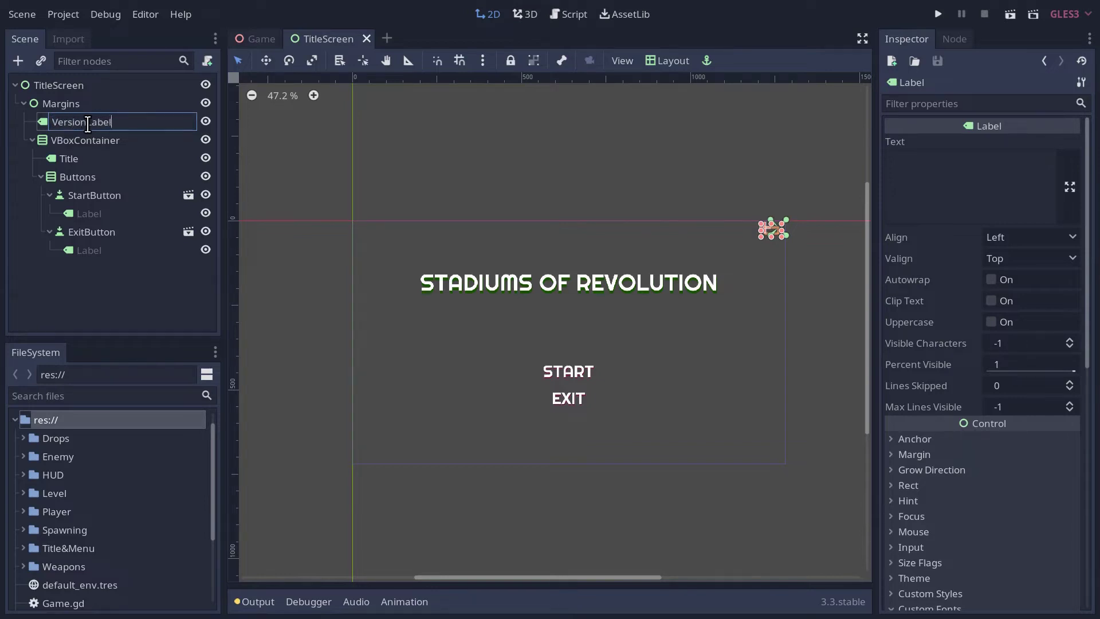
key("Return")
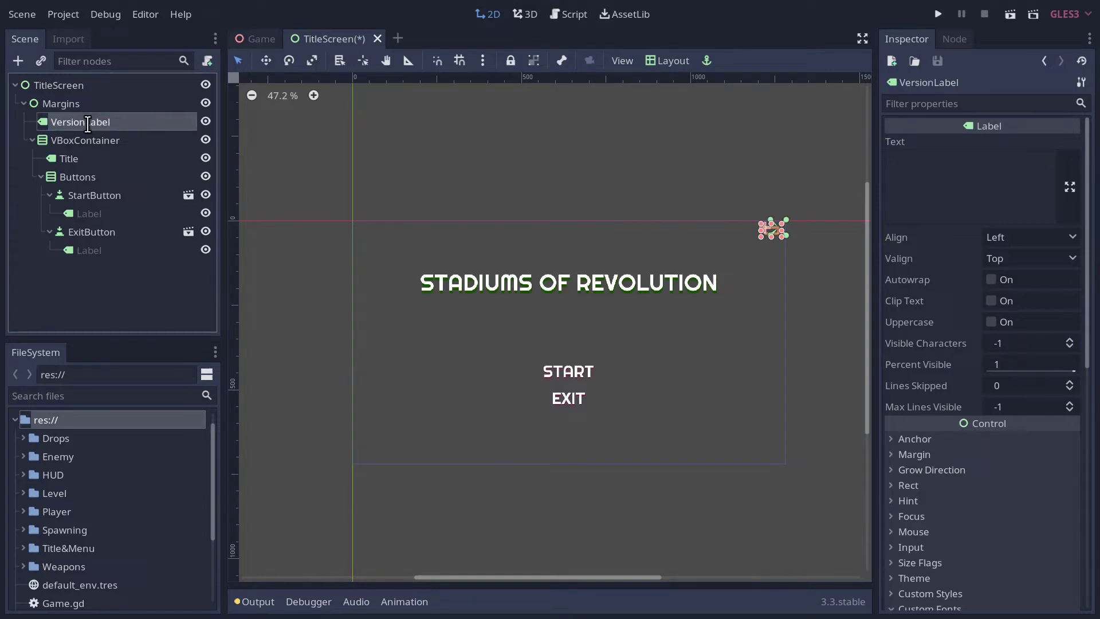
Switch to the text editor and copy "youtube.com/AgeOfAsparagus" and "Episode 3.12" from the untitled document into VersionLabel's text as two lines
key("alt+Tab")
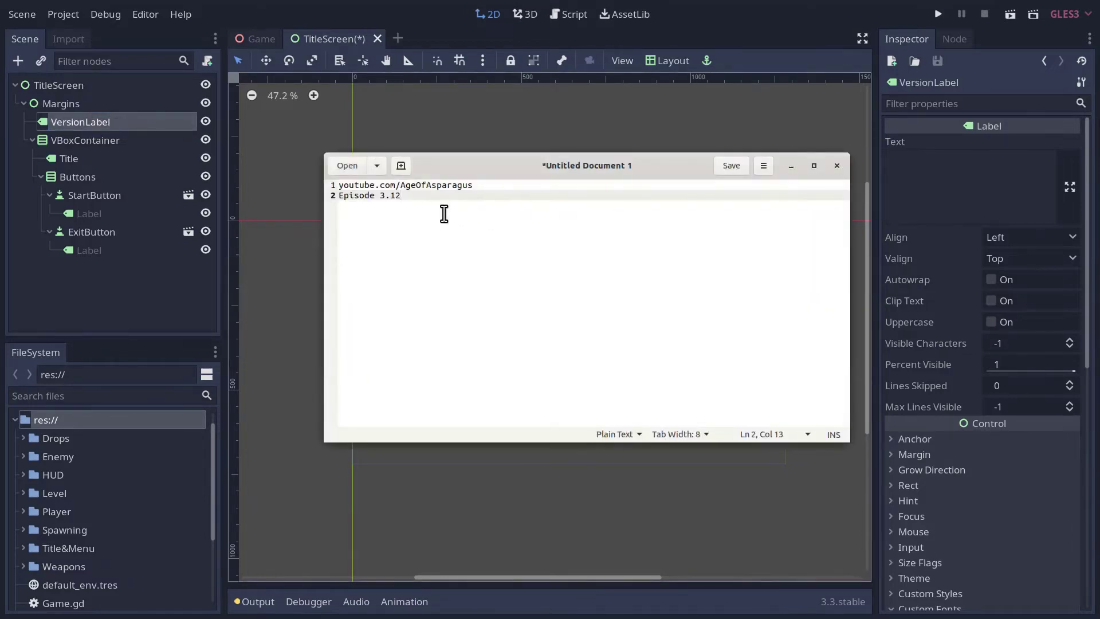
left_click_drag(429, 200, 305, 184)
key("ctrl+c")
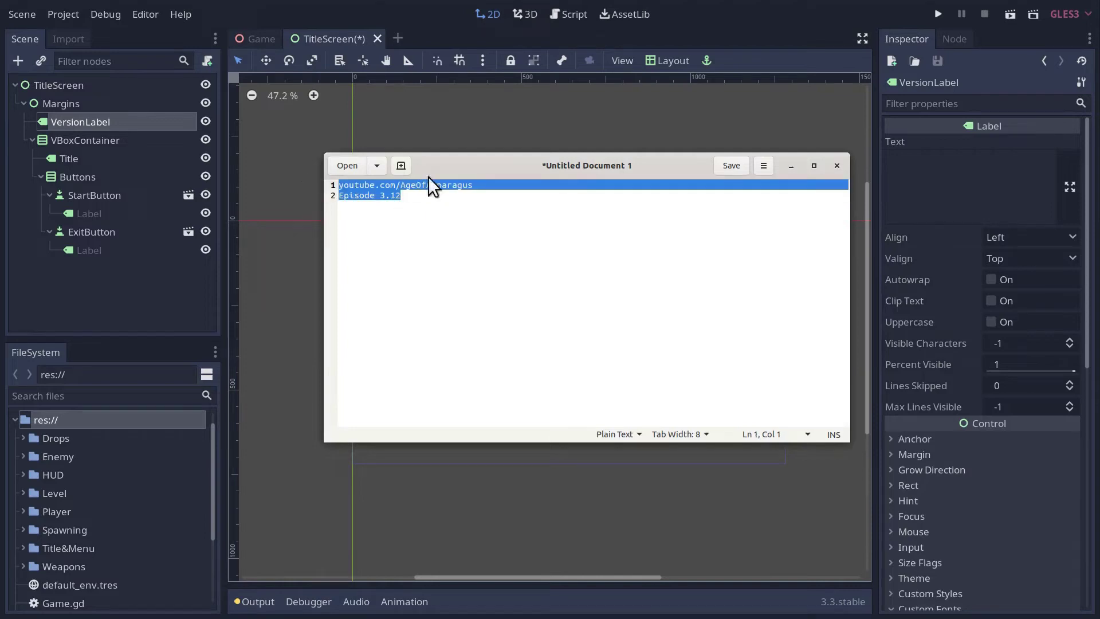
left_click(1002, 154)
key("ctrl+v")
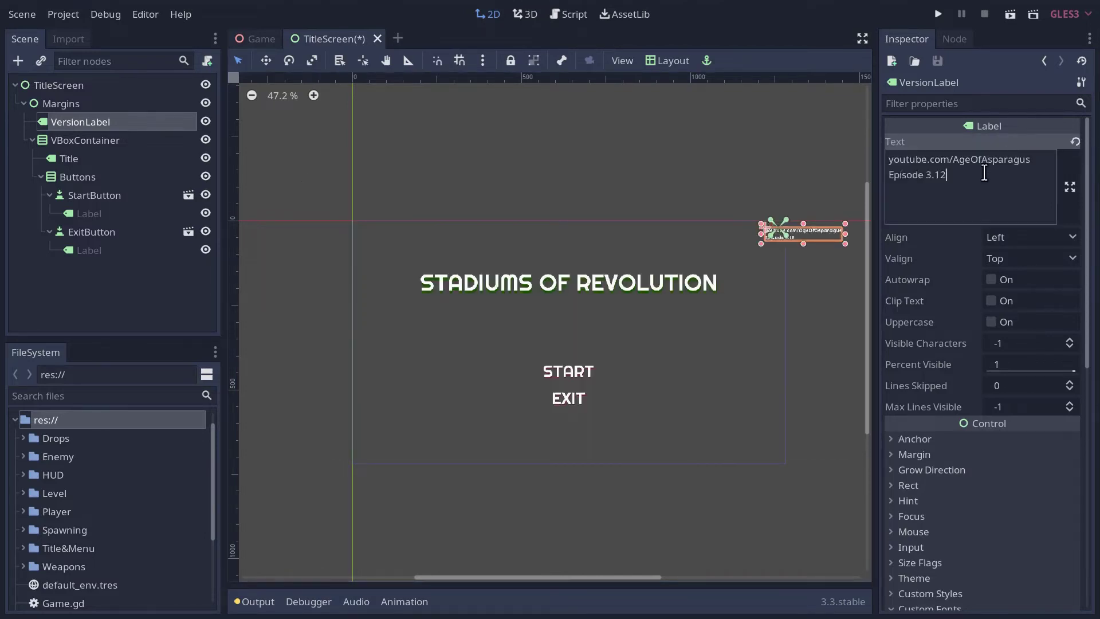
Set VersionLabel's horizontal text alignment to Right and give it the Top Right layout
left_click(995, 235)
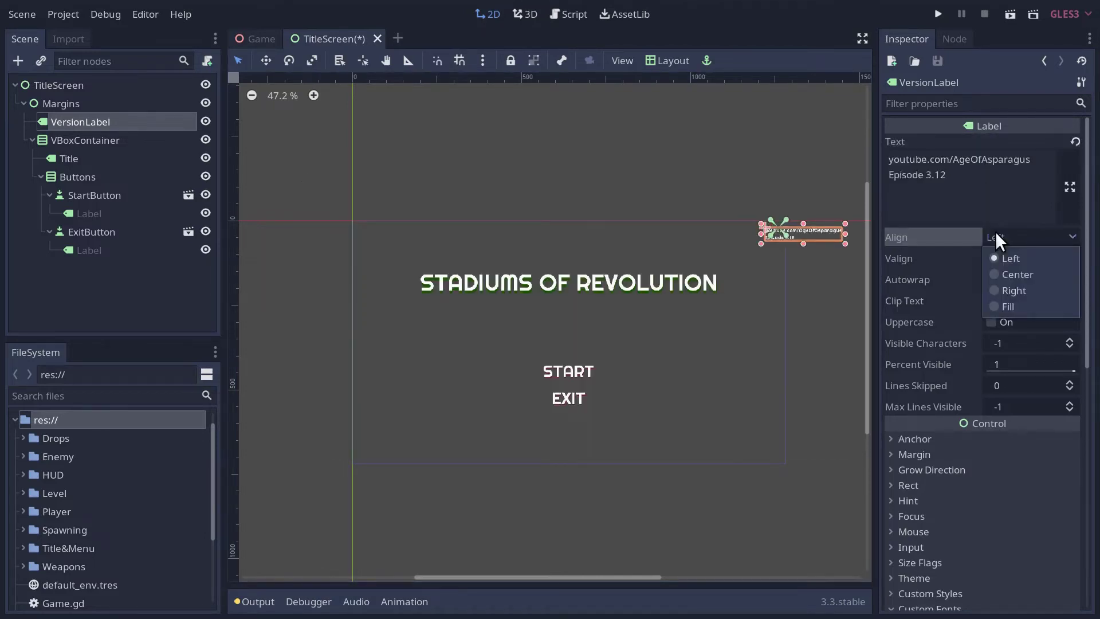
left_click(994, 289)
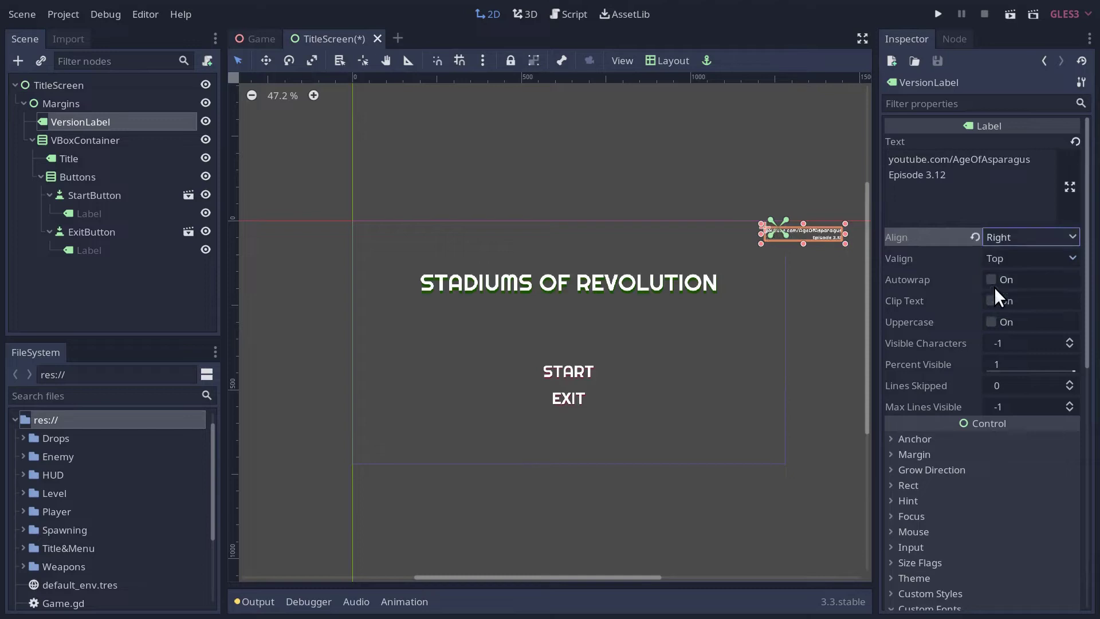
left_click(671, 62)
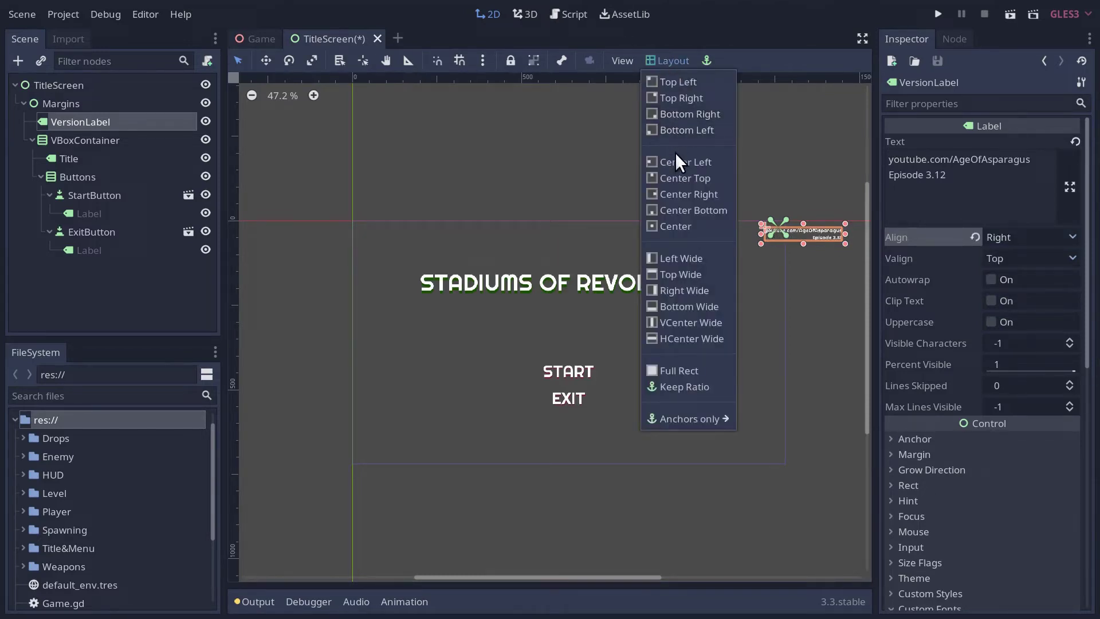
left_click(672, 98)
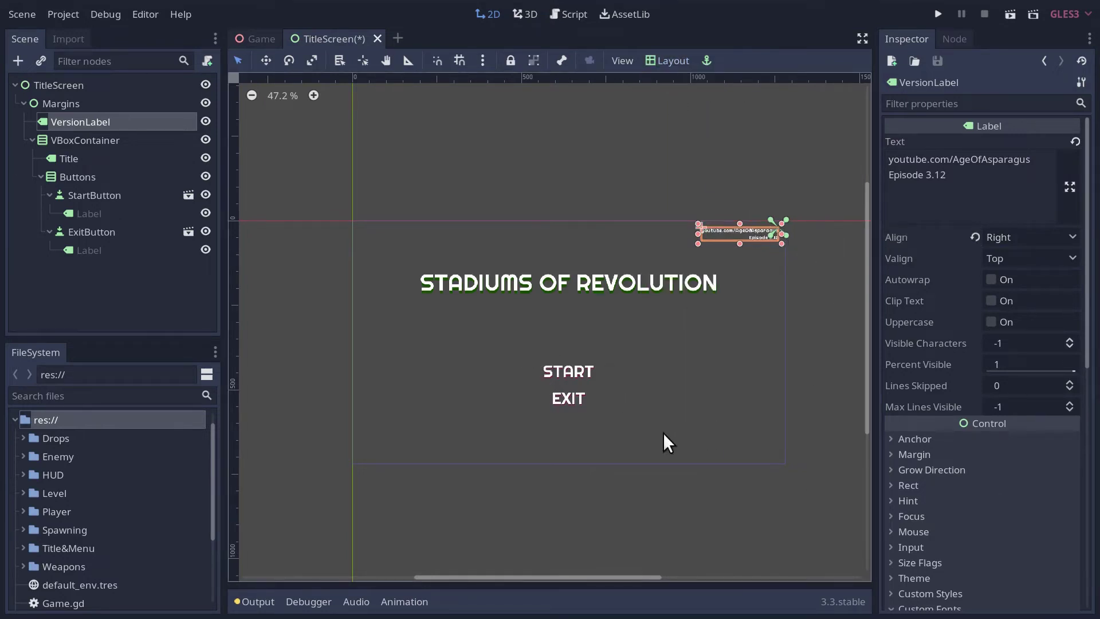
Switch to the file manager, import SoR-TitleImage.png from Downloads into the project, and move it into the Title&Menu folder
key("alt+Tab")
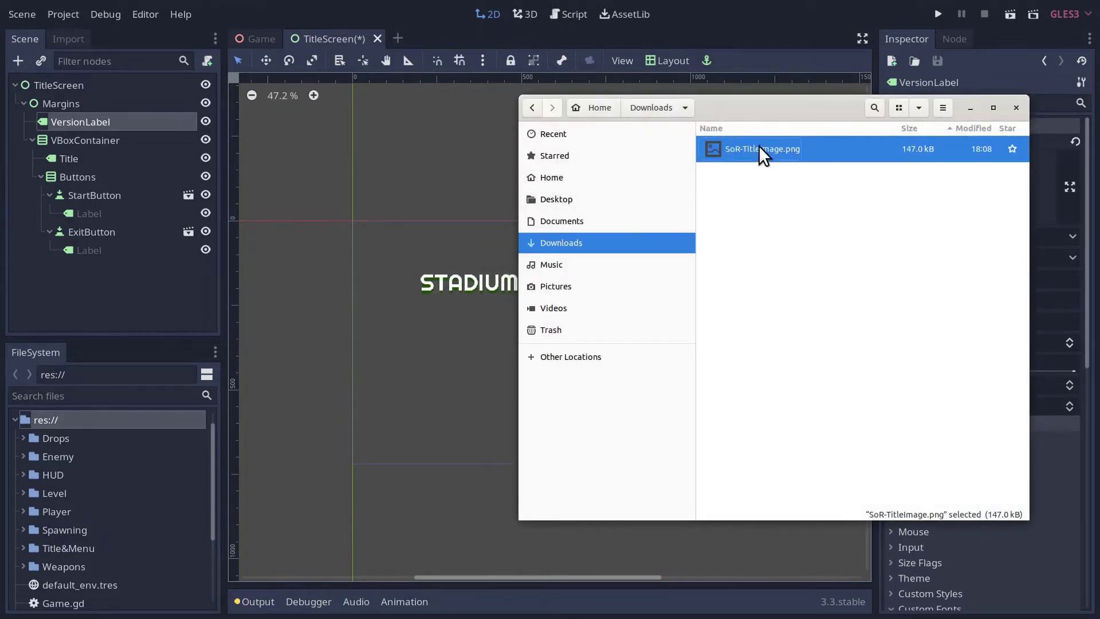
left_click_drag(759, 148, 50, 545)
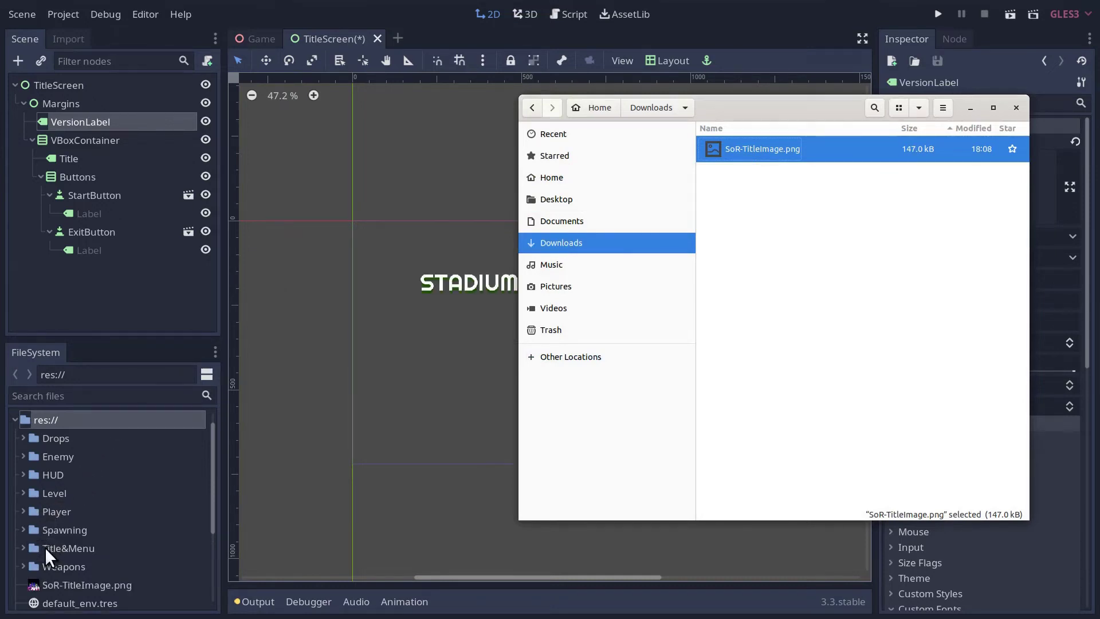
left_click(23, 548)
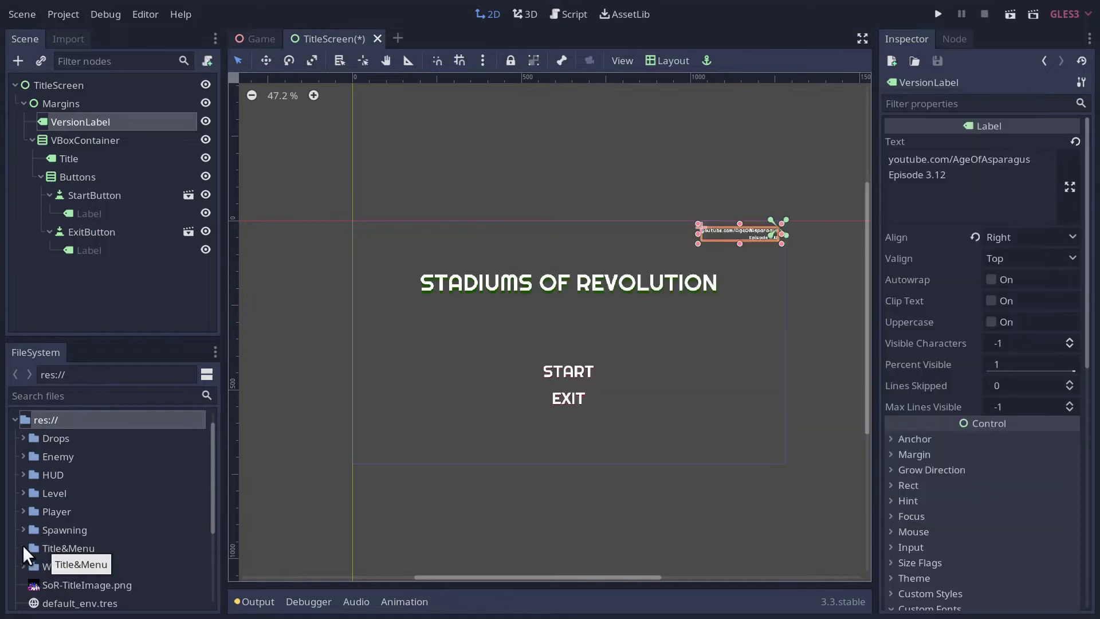
scroll(58, 590, "down", 3)
left_click_drag(60, 596, 56, 521)
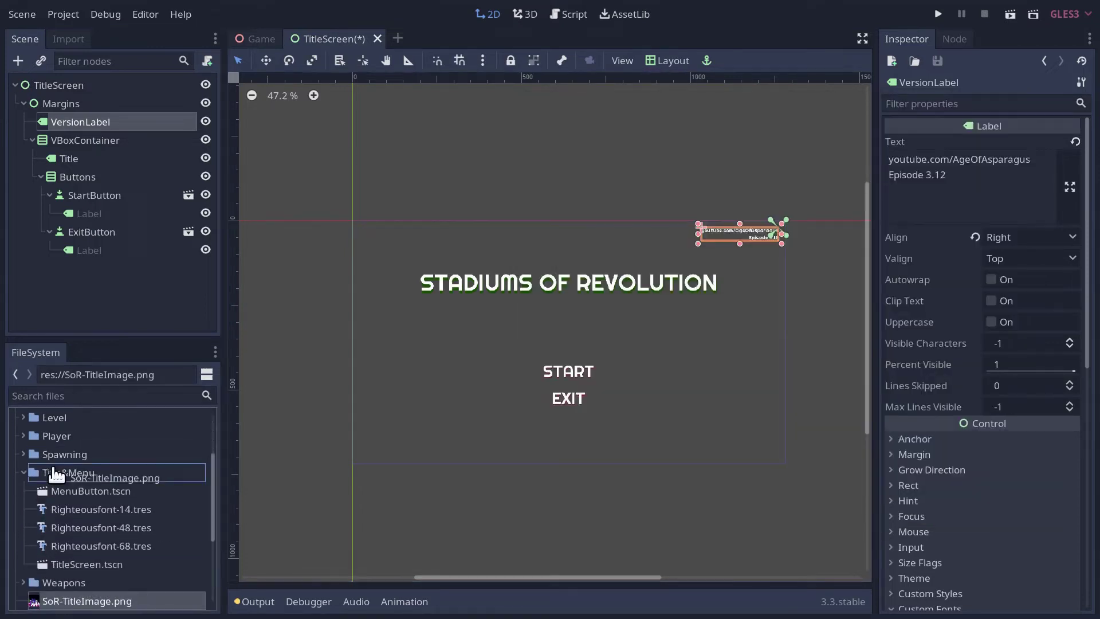
left_click_drag(55, 473, 57, 473)
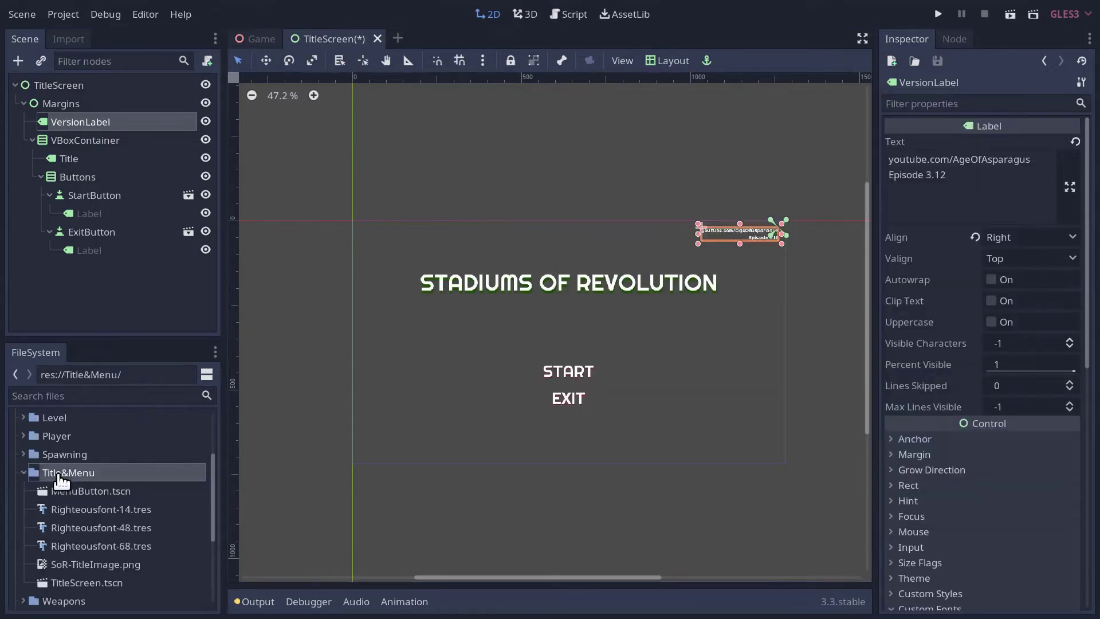
left_click(67, 566)
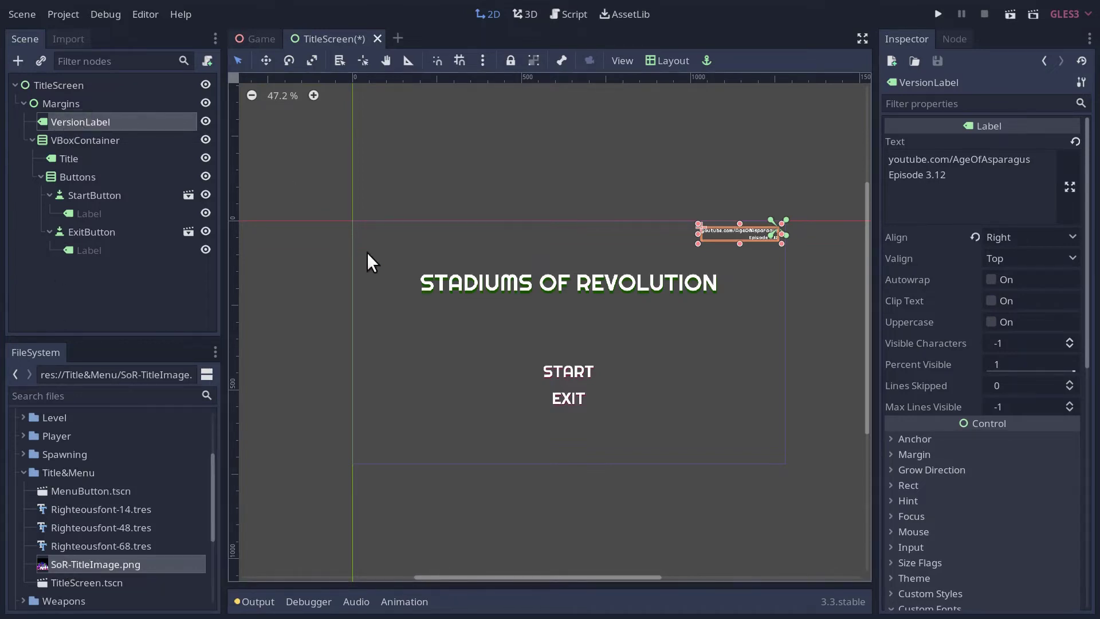
Add a TextureRect as a child of TitleScreen and move it above Margins in the scene tree
left_click(110, 108)
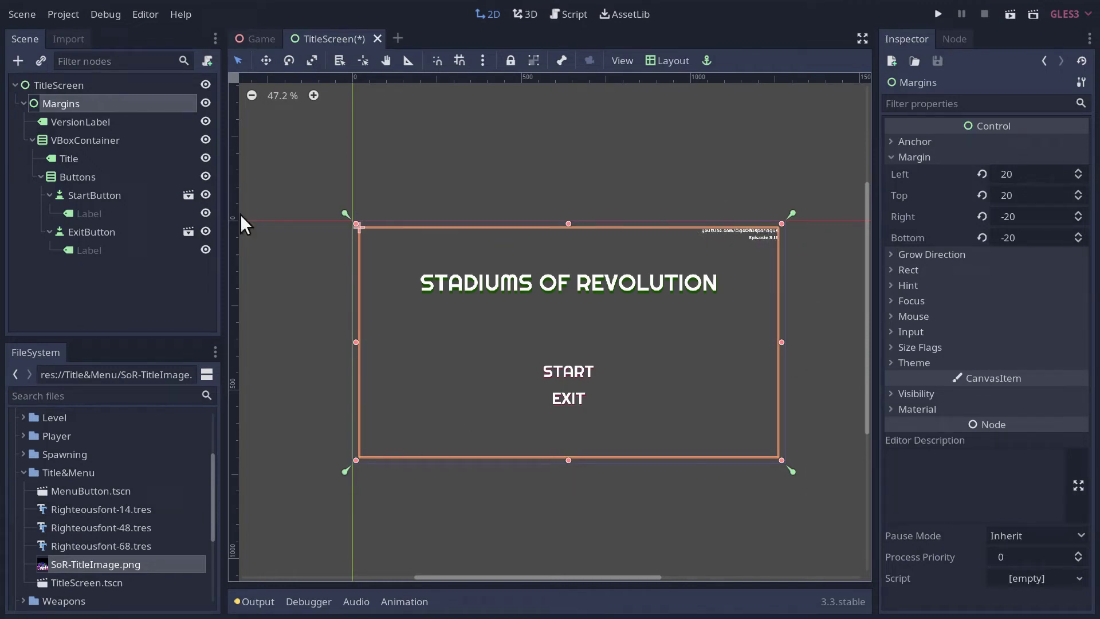
left_click(54, 83)
left_click(21, 60)
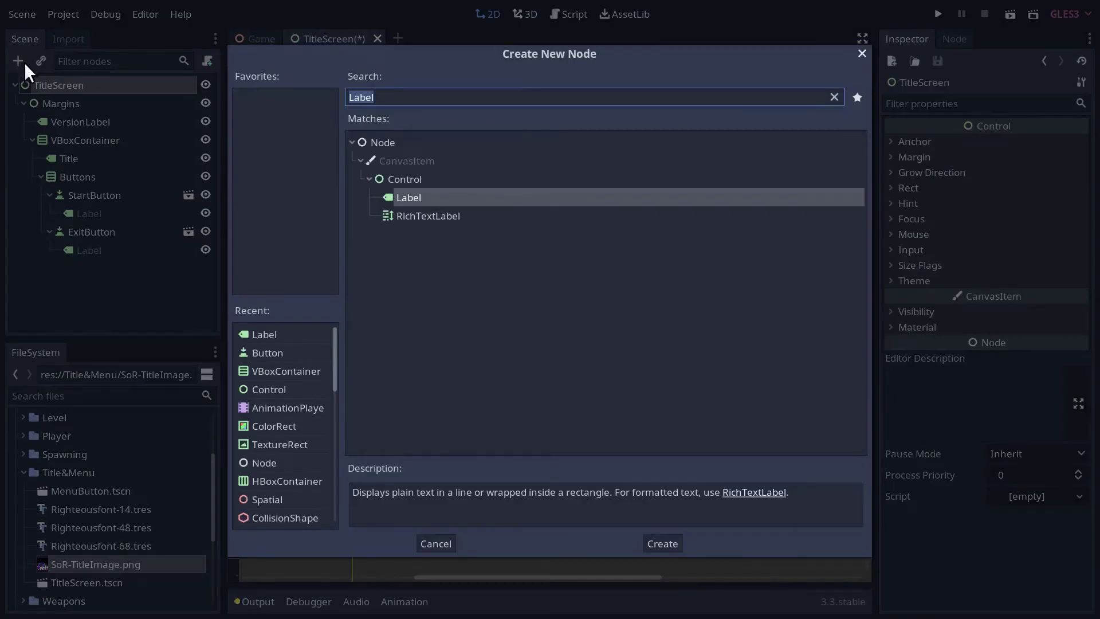
type("Tex")
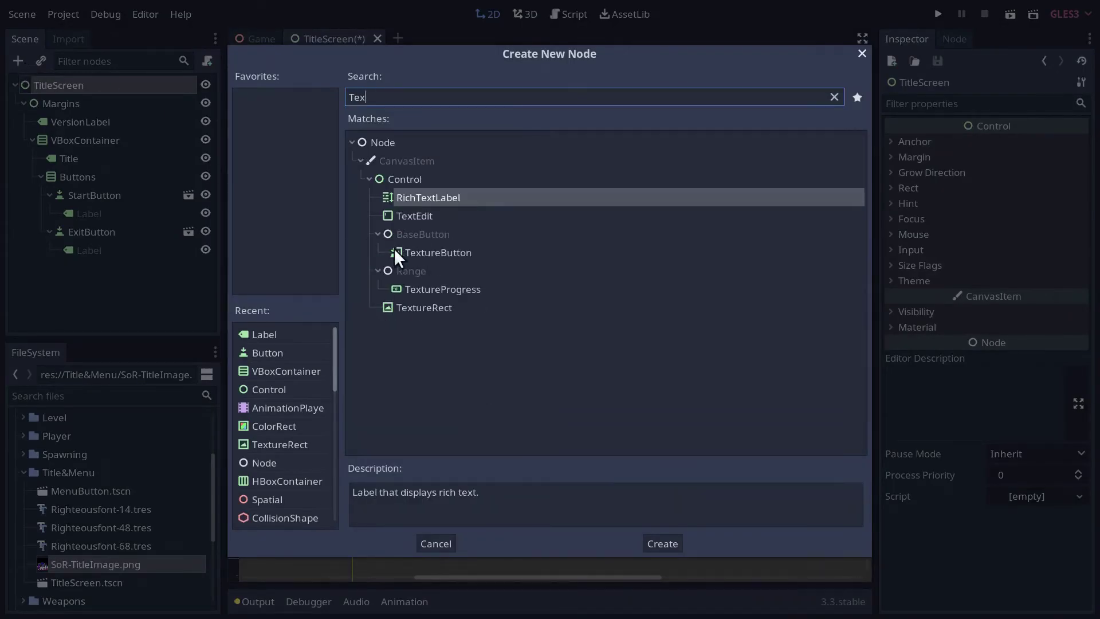
double_click(401, 307)
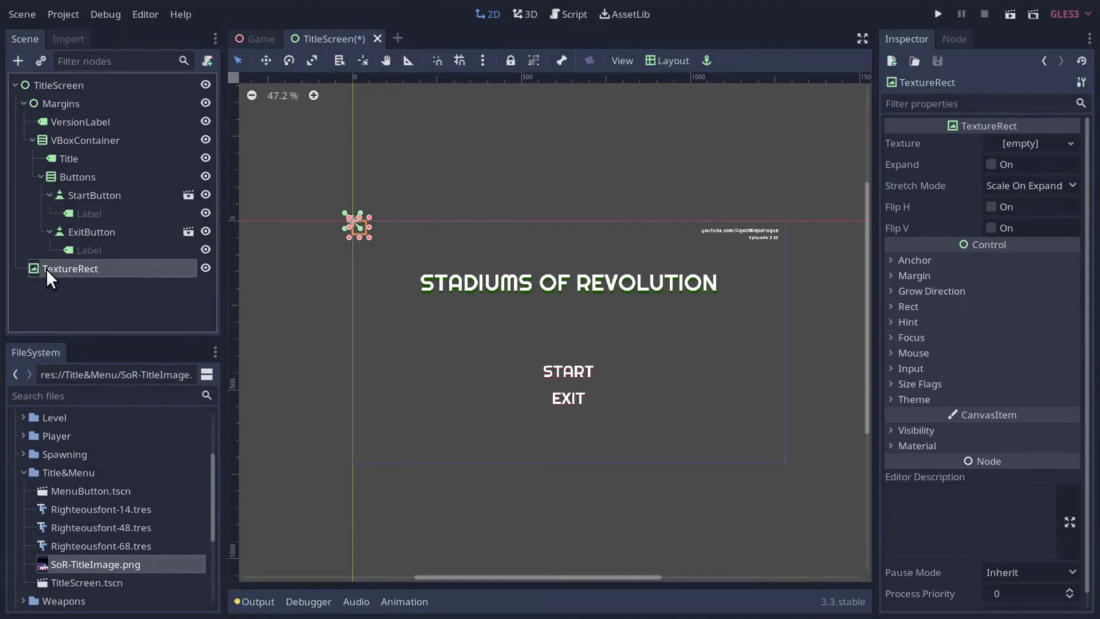
left_click_drag(46, 269, 38, 103)
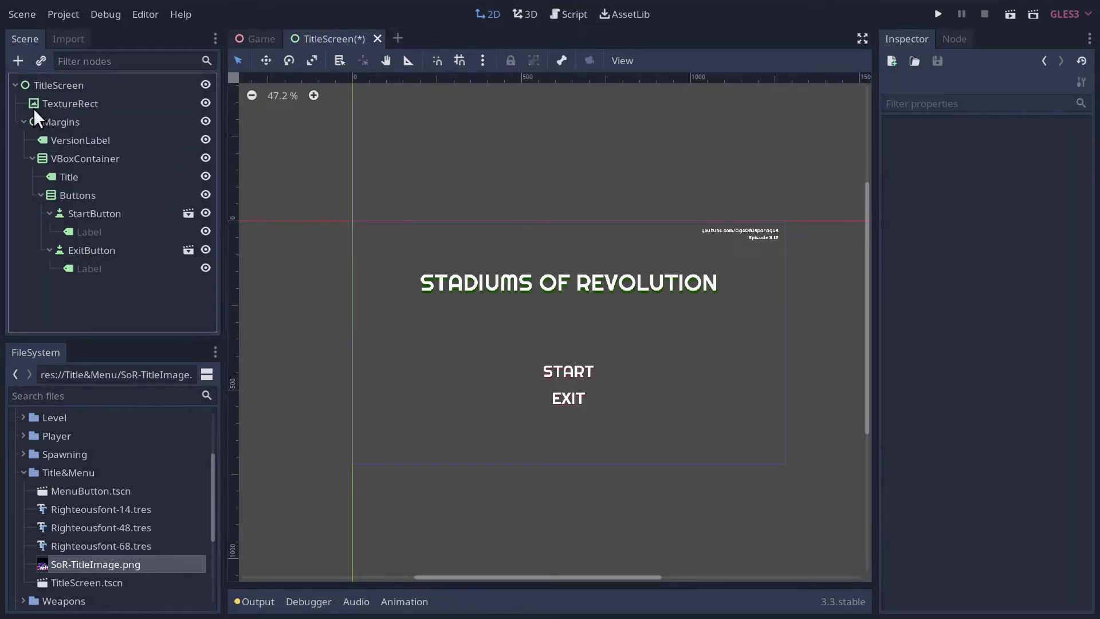
Assign SoR-TitleImage.png as the TextureRect's texture and give it the Center Bottom layout
left_click(60, 105)
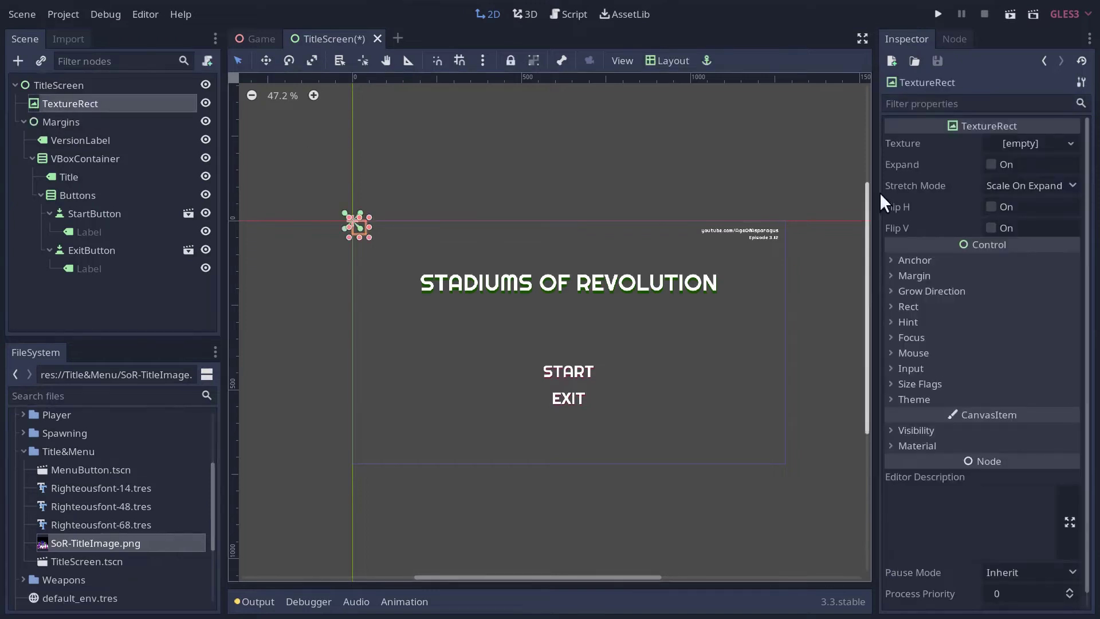
left_click_drag(97, 543, 1003, 147)
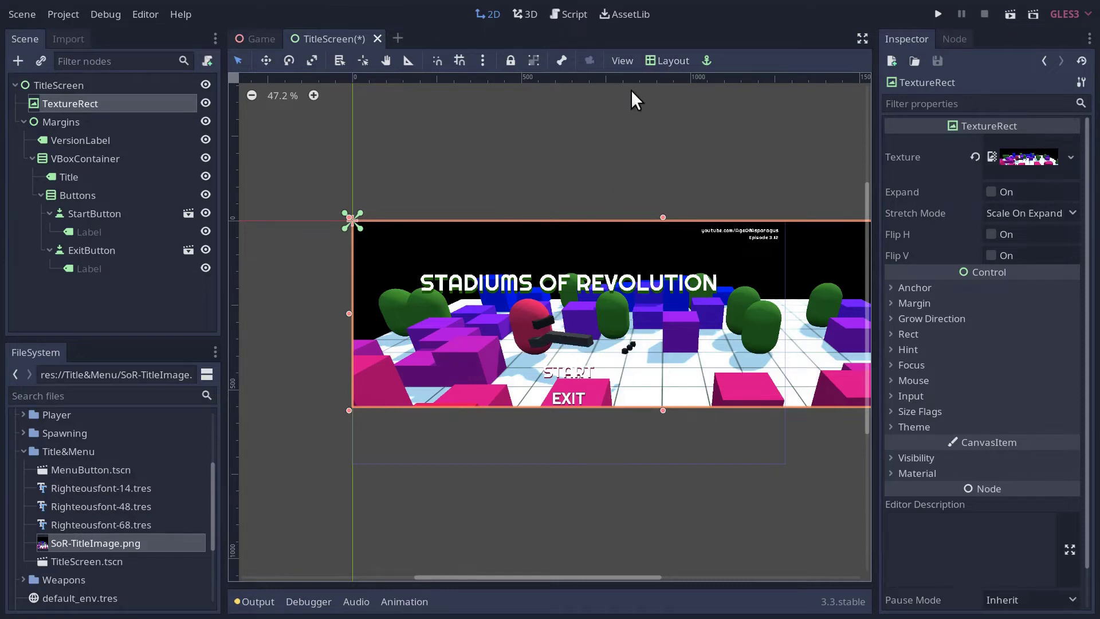
left_click(666, 61)
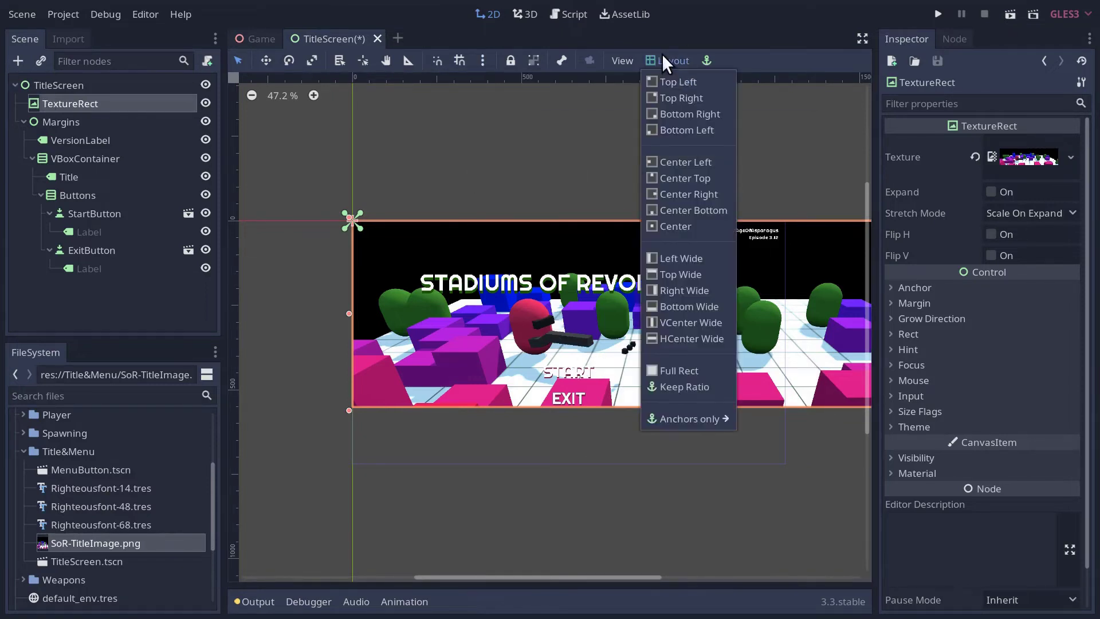
left_click(666, 212)
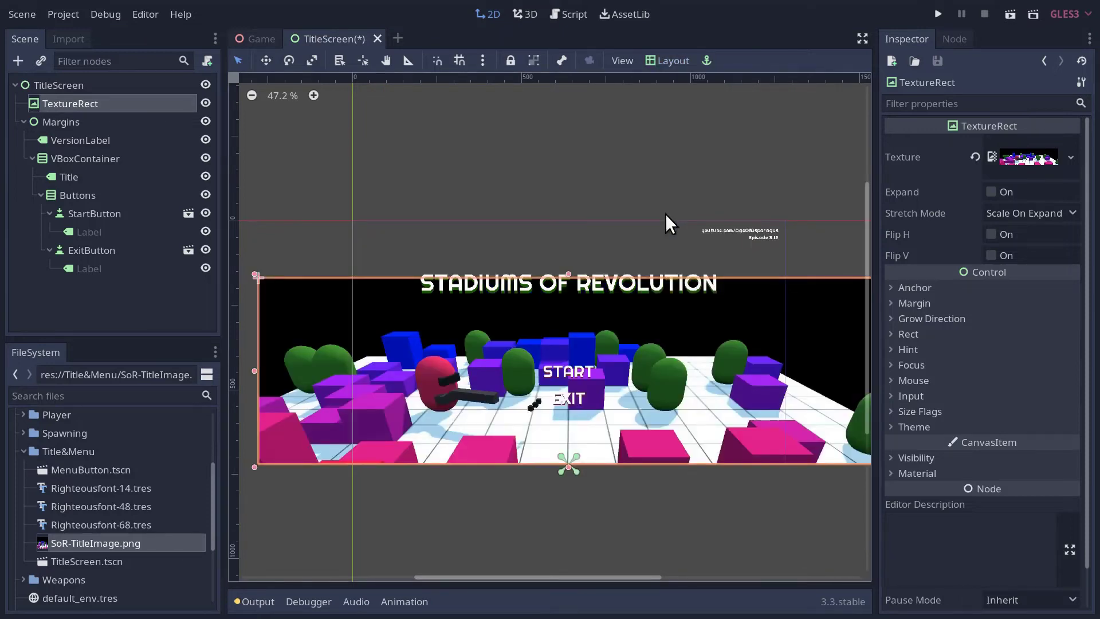
left_click(655, 197)
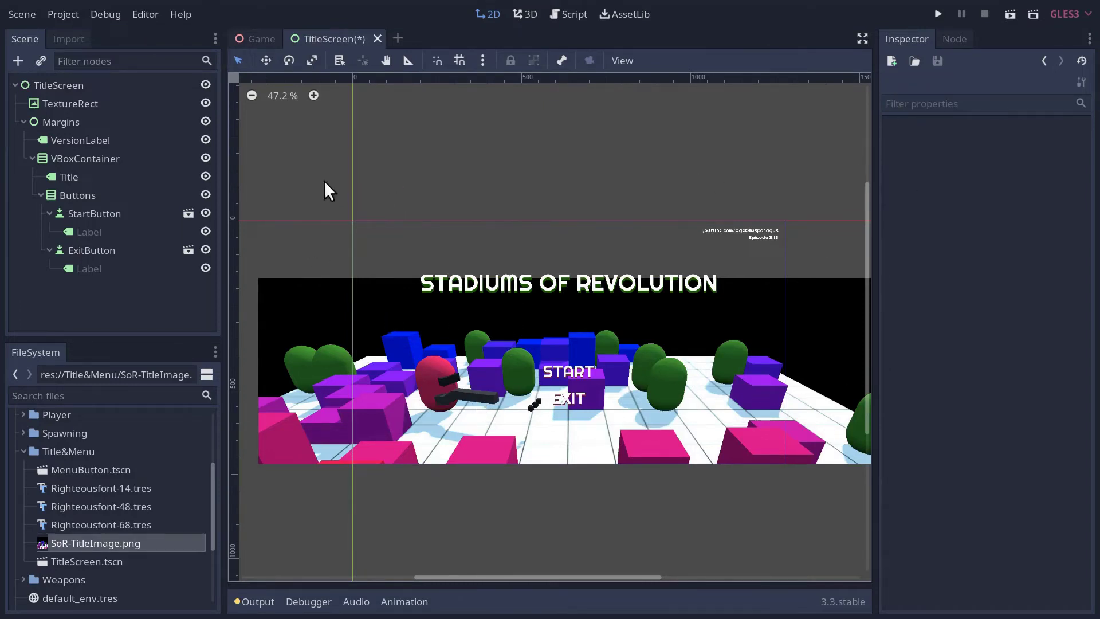
Set the project's default clear color to black in the rendering environment settings
left_click(66, 15)
left_click(77, 31)
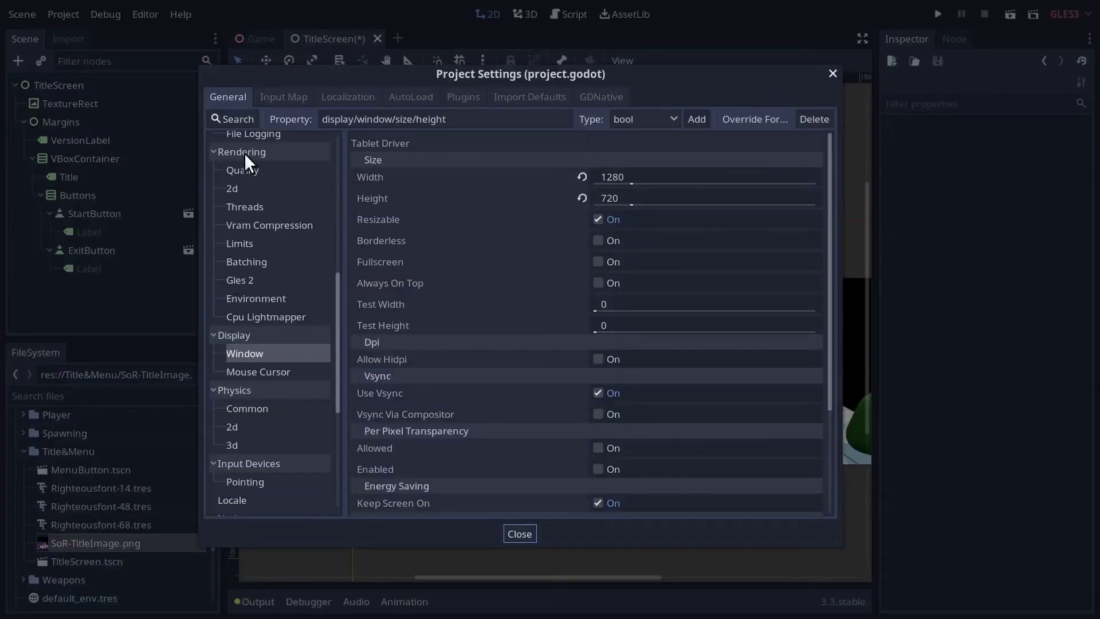
left_click(242, 299)
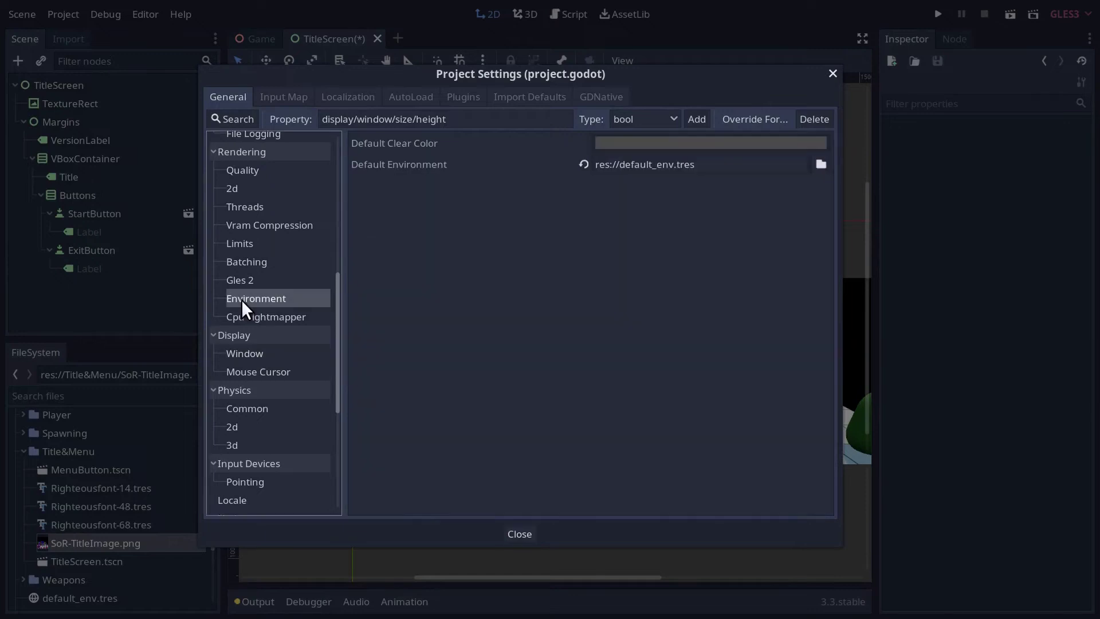
left_click(678, 140)
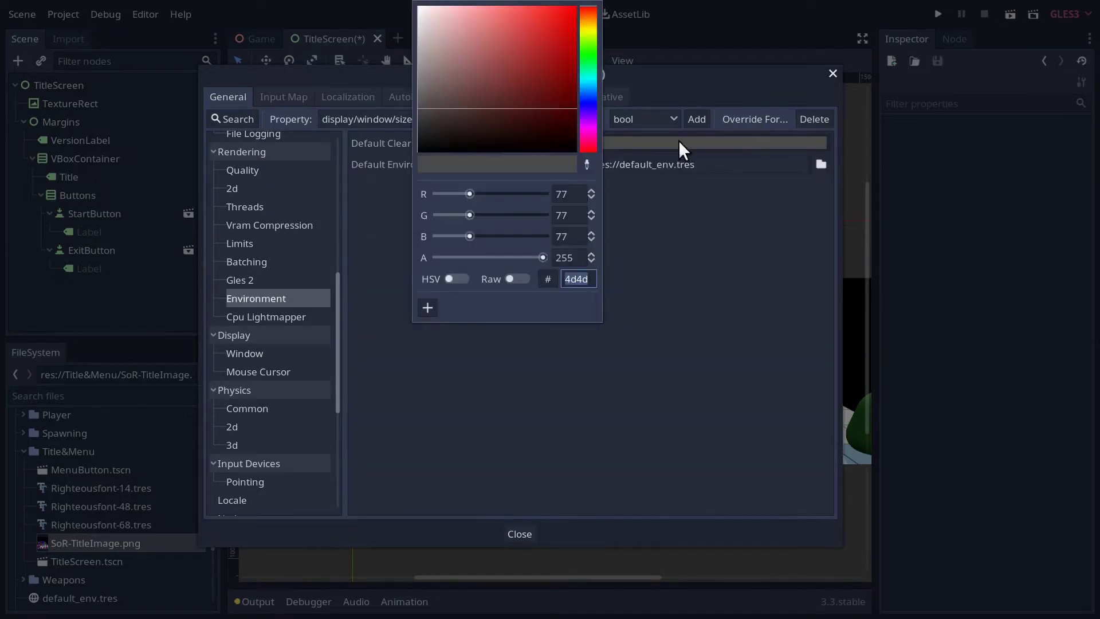
left_click_drag(514, 78, 362, 191)
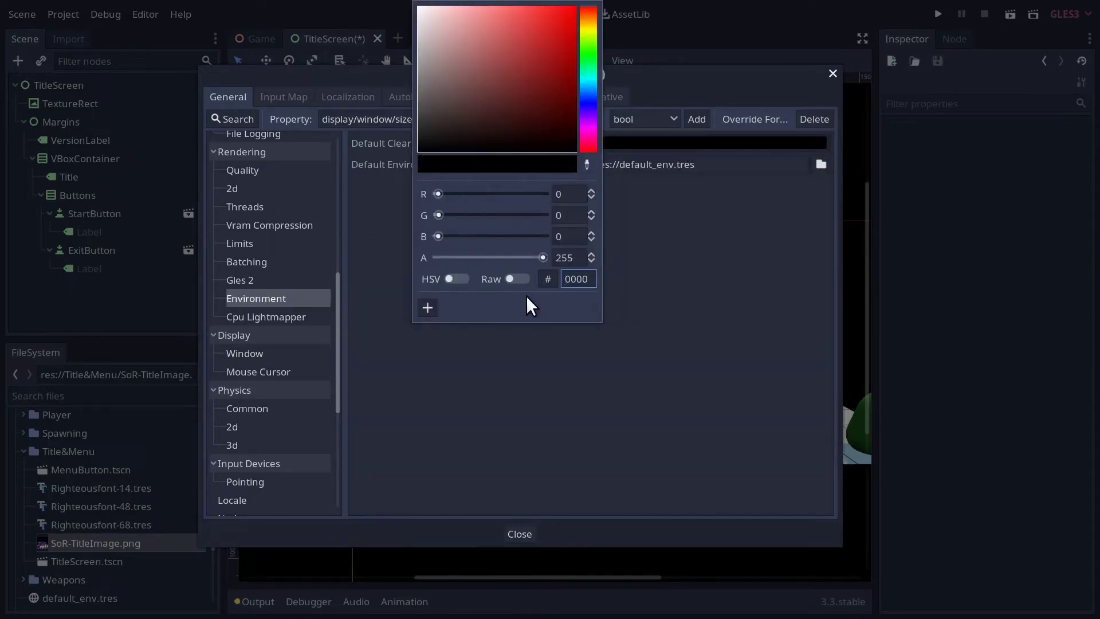
left_click(520, 534)
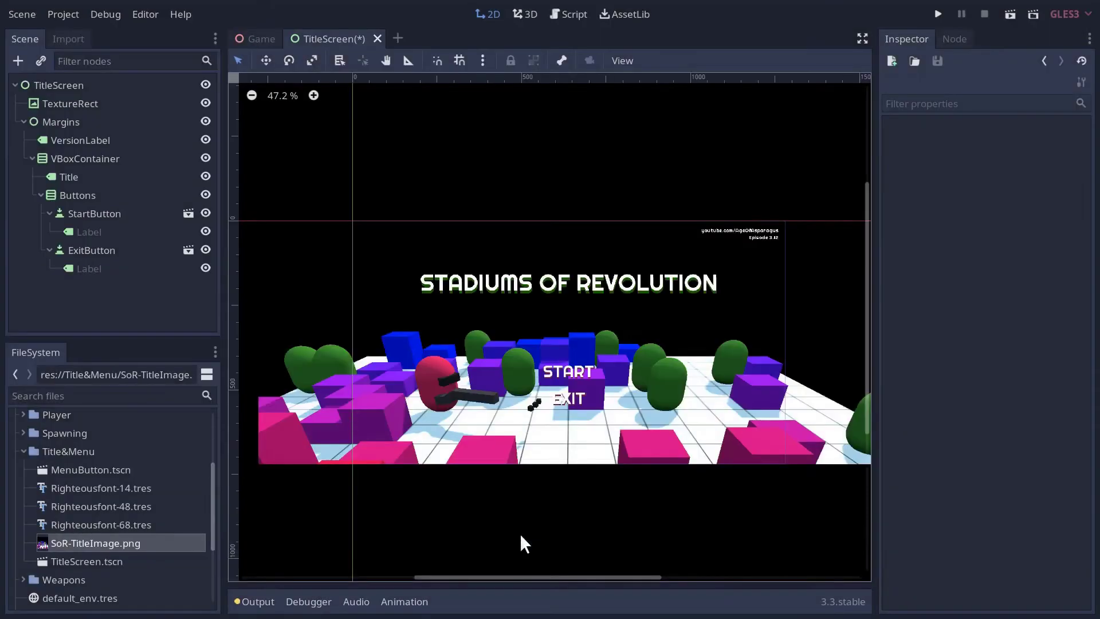
scroll(682, 327, "up", 1)
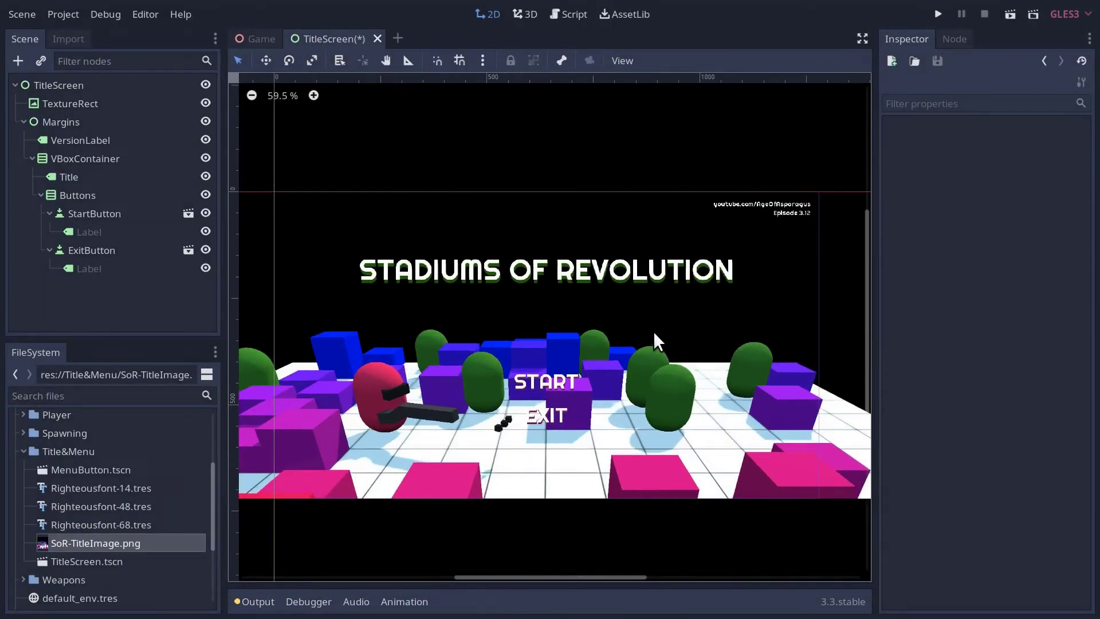
Set the alpha of the TextureRect's Modulate color to 128 and run the current scene to preview the dimmed background
scroll(646, 332, "down", 1)
scroll(515, 389, "up", 2)
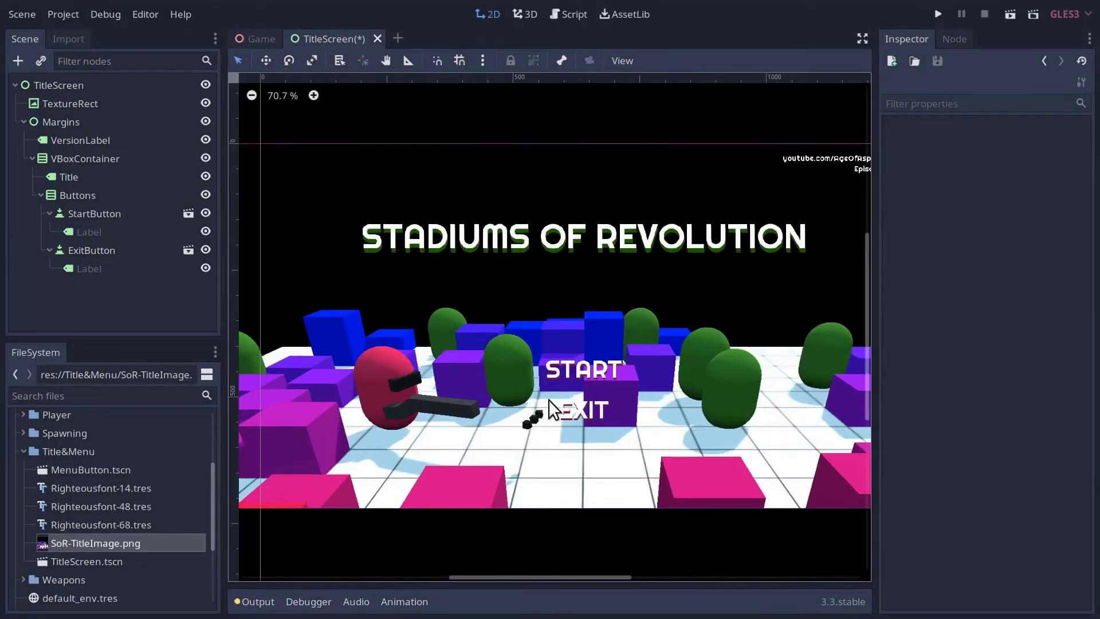
scroll(621, 413, "down", 2)
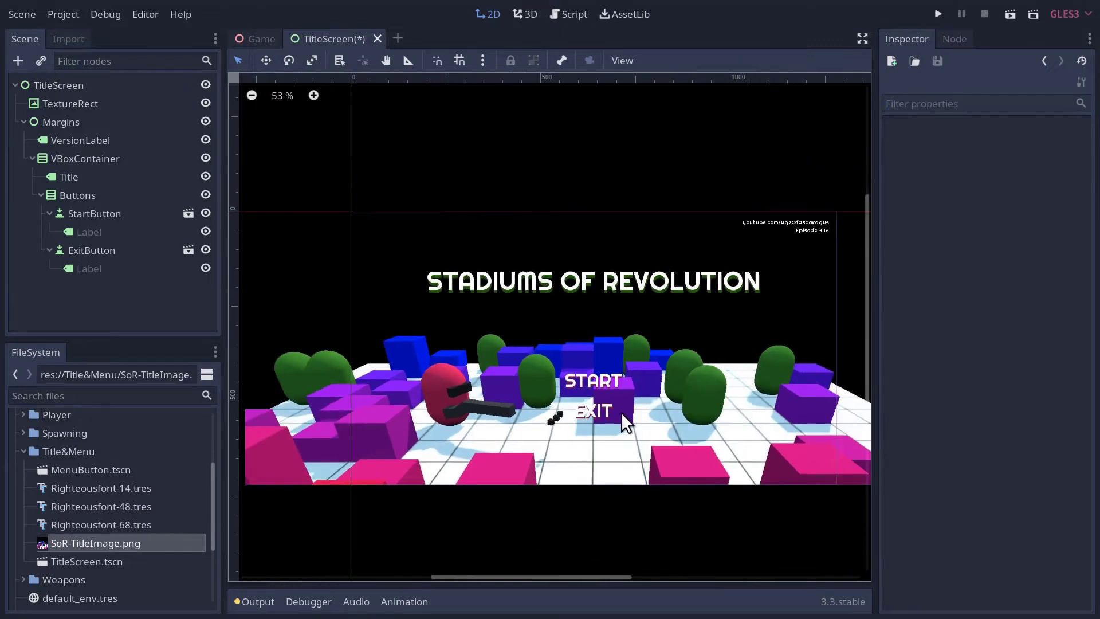
scroll(624, 422, "down", 1)
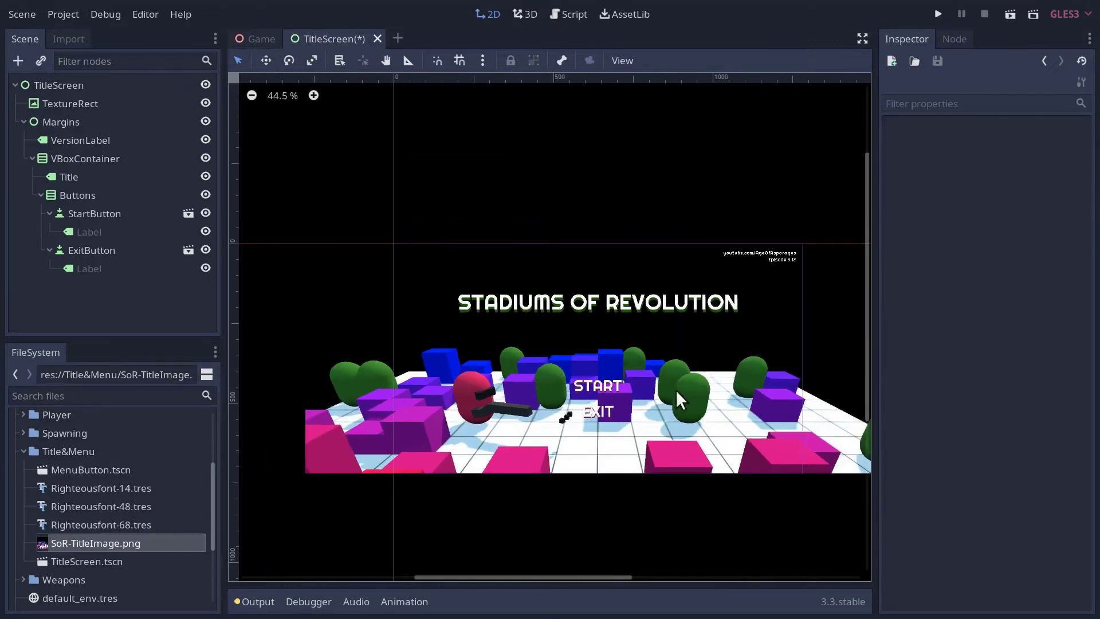
left_click(54, 103)
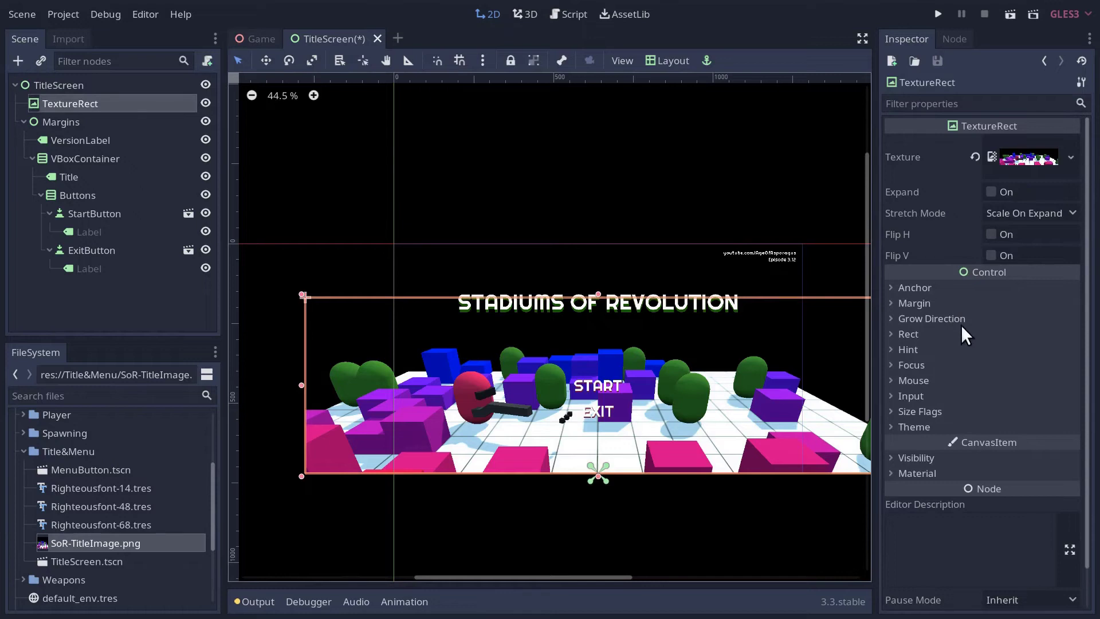
left_click(892, 458)
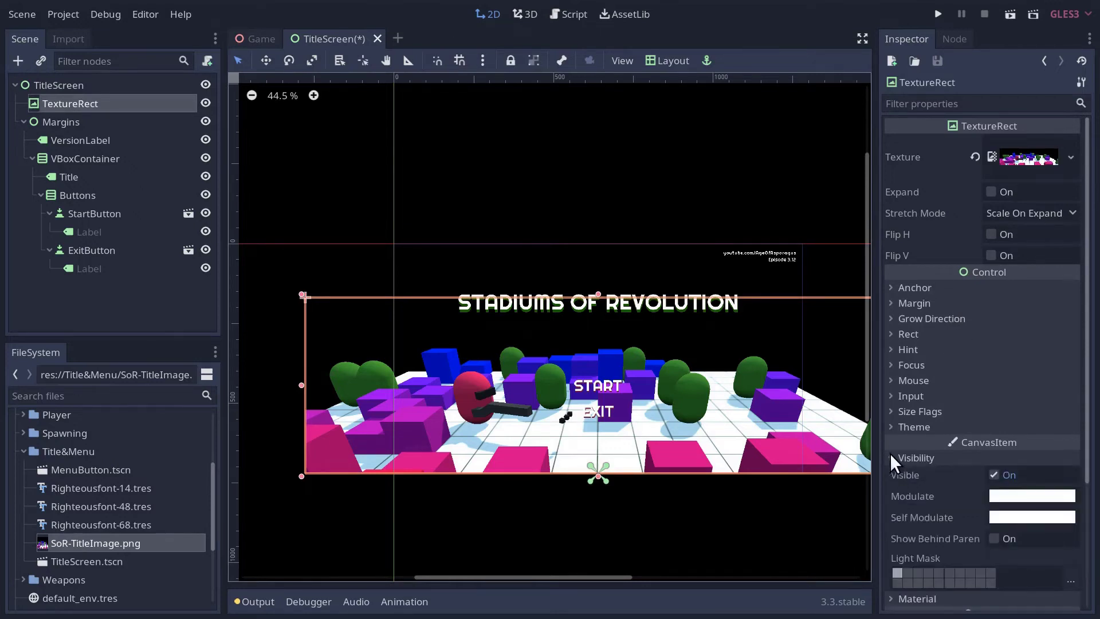
left_click(1033, 496)
left_click_drag(929, 432, 881, 434)
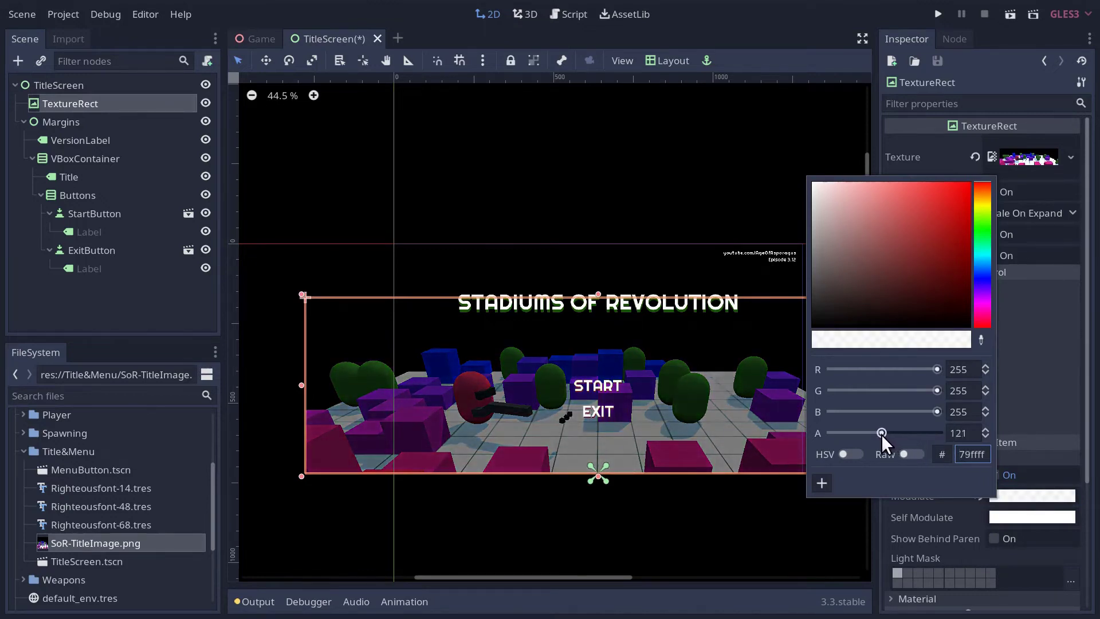
left_click(960, 433)
type("128")
key("Return")
left_click(658, 251)
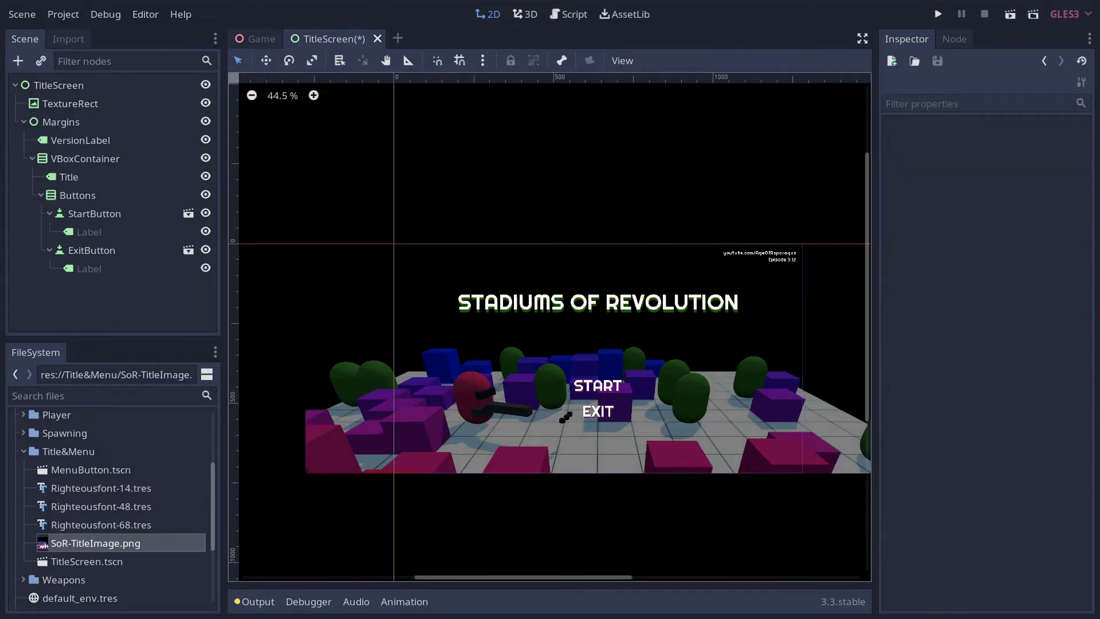
left_click(1009, 13)
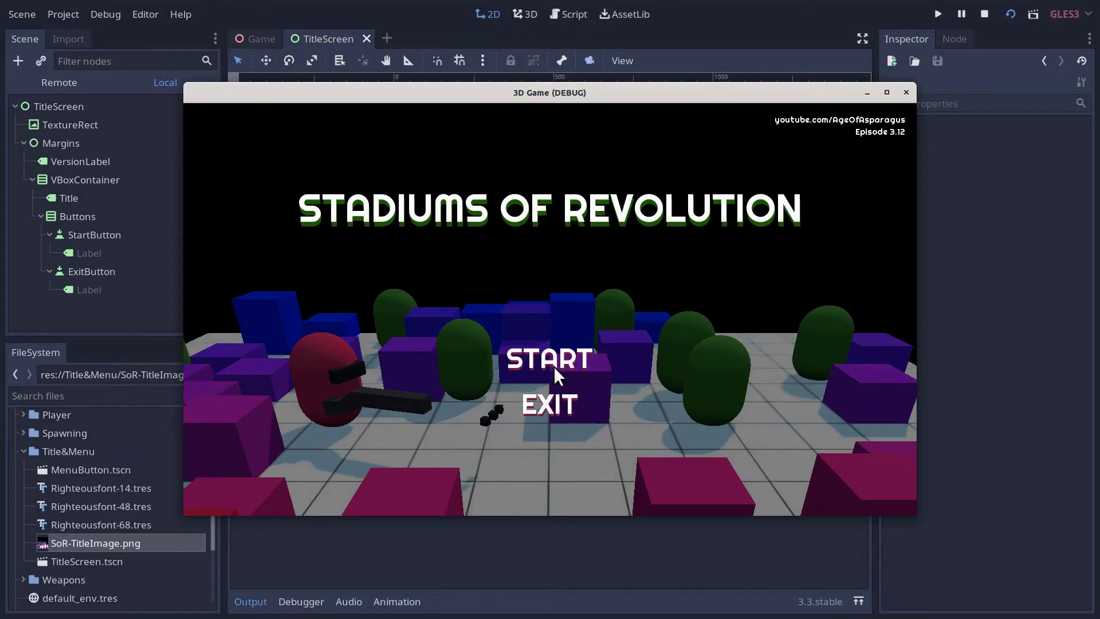
left_click(906, 92)
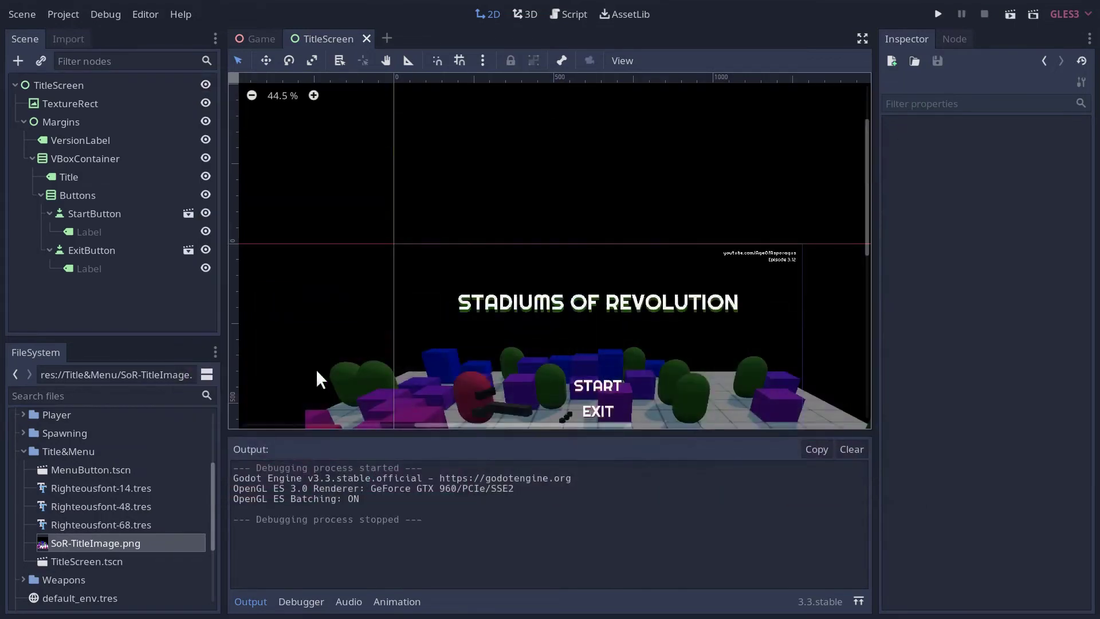
Open the StartButton's source scene and attach a new GDScript named MenuButton.gd to its root Button
left_click(190, 212)
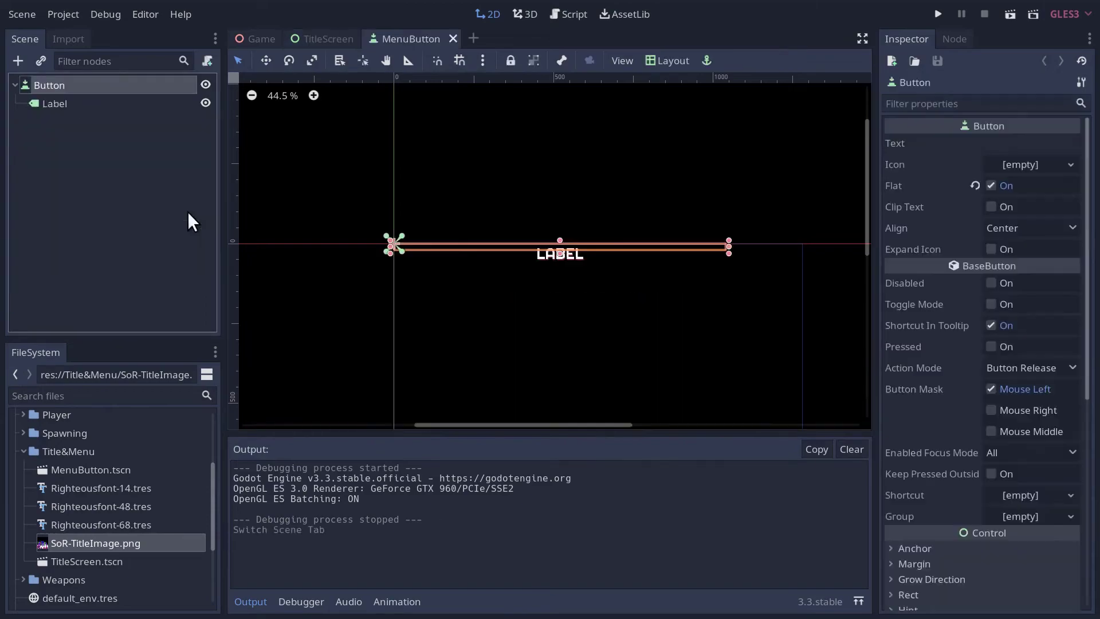
left_click(208, 61)
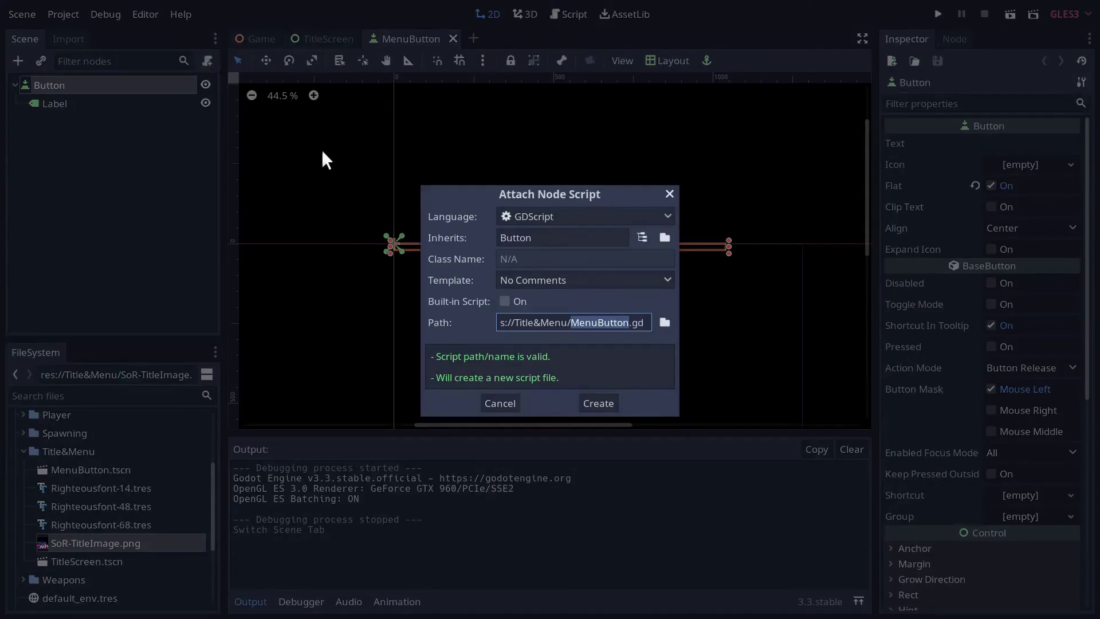
left_click(580, 404)
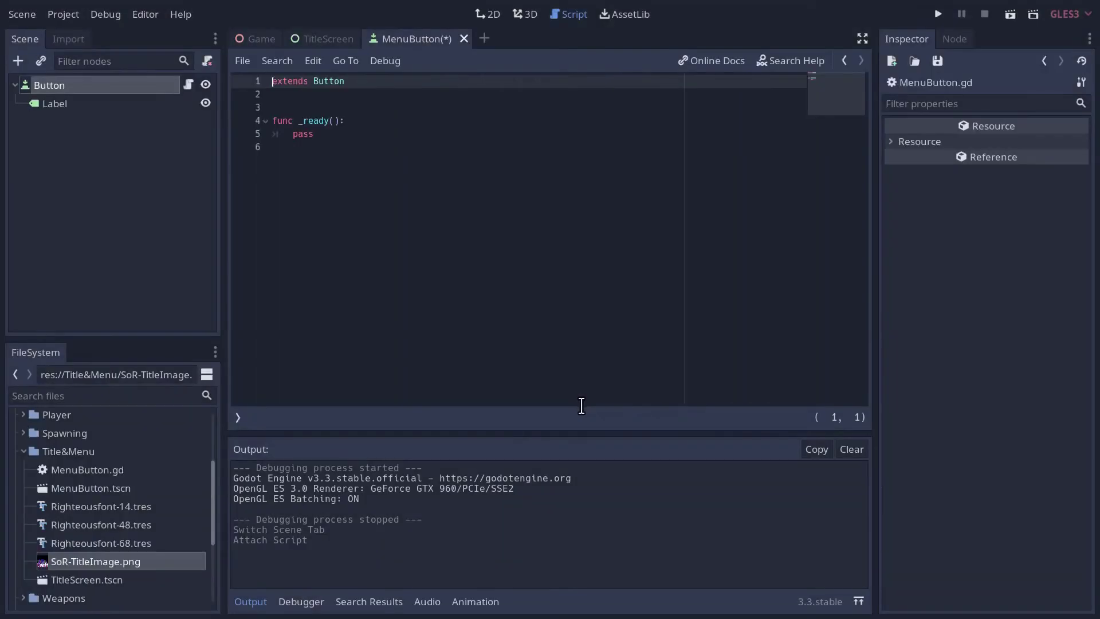
Declare "export var scene_to_load: PackedScene" above _ready in MenuButton.gd, add blank space below the function, and save
left_click(369, 93)
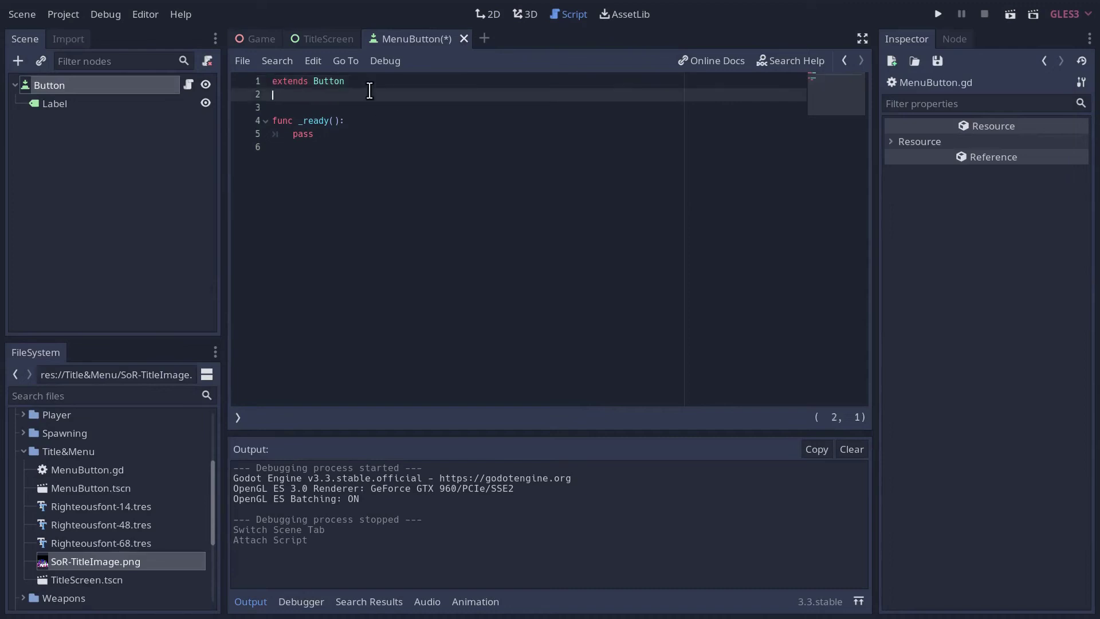
key("Return")
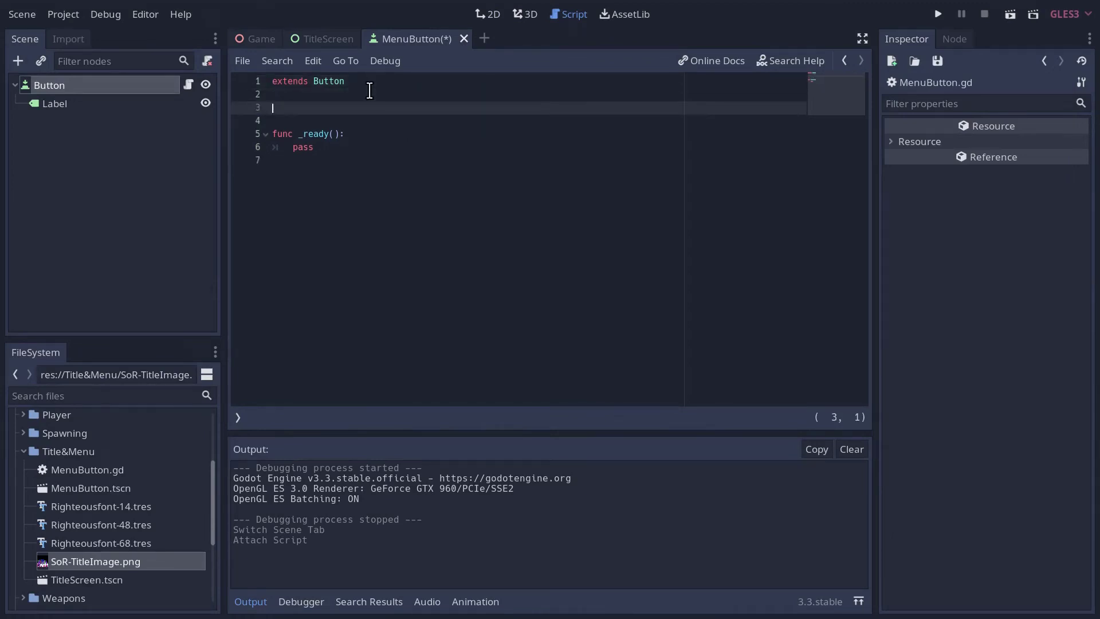
type("export var s")
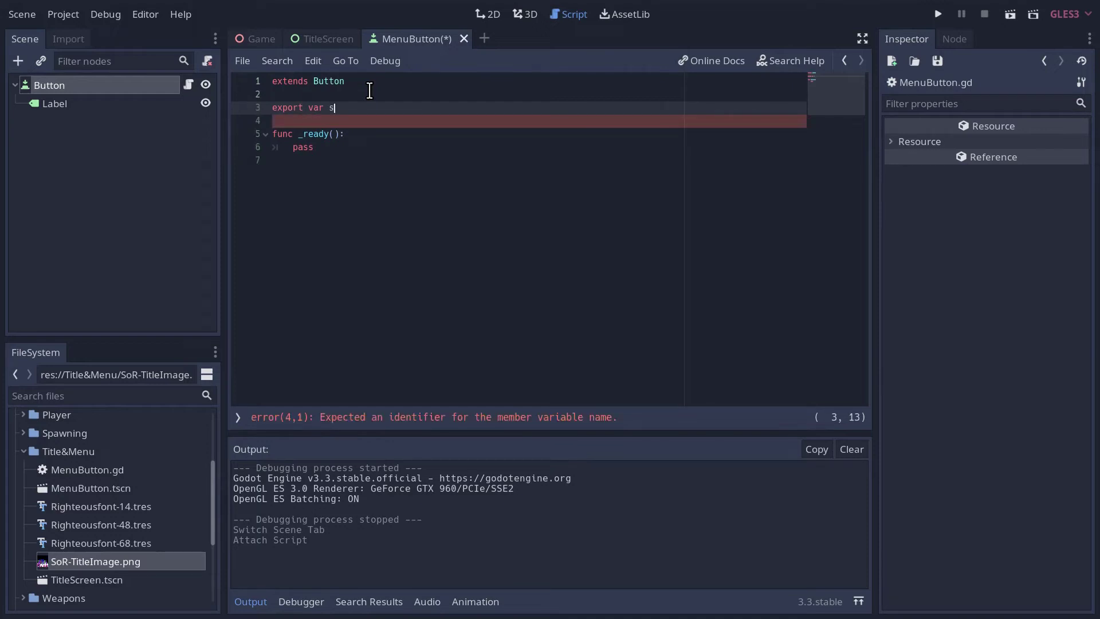
type("cene_to_load: Pa")
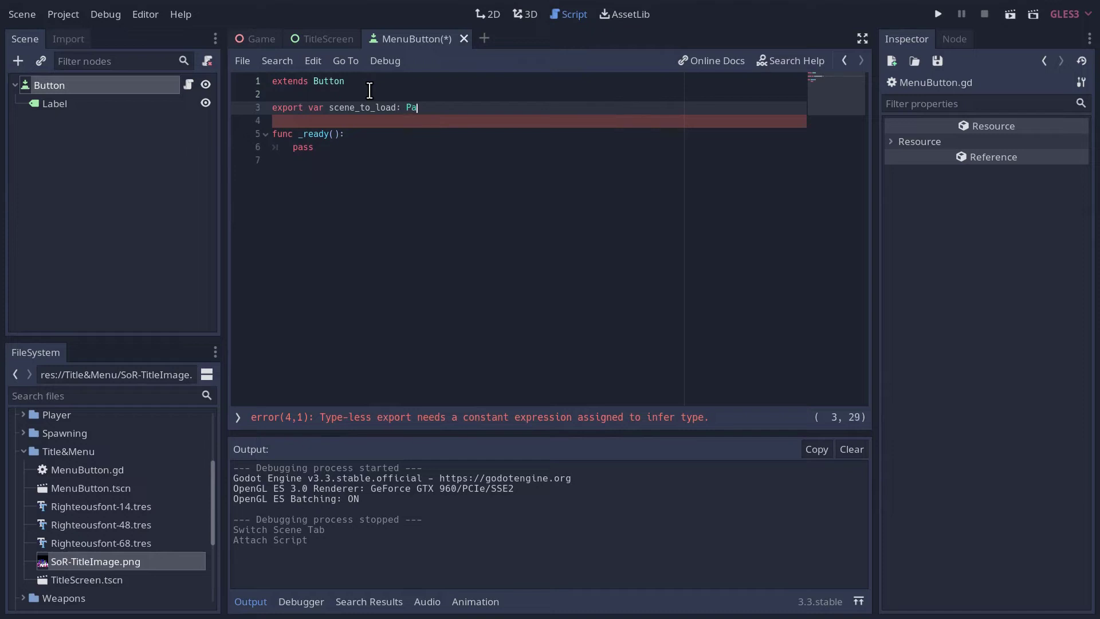
type("ckedScene")
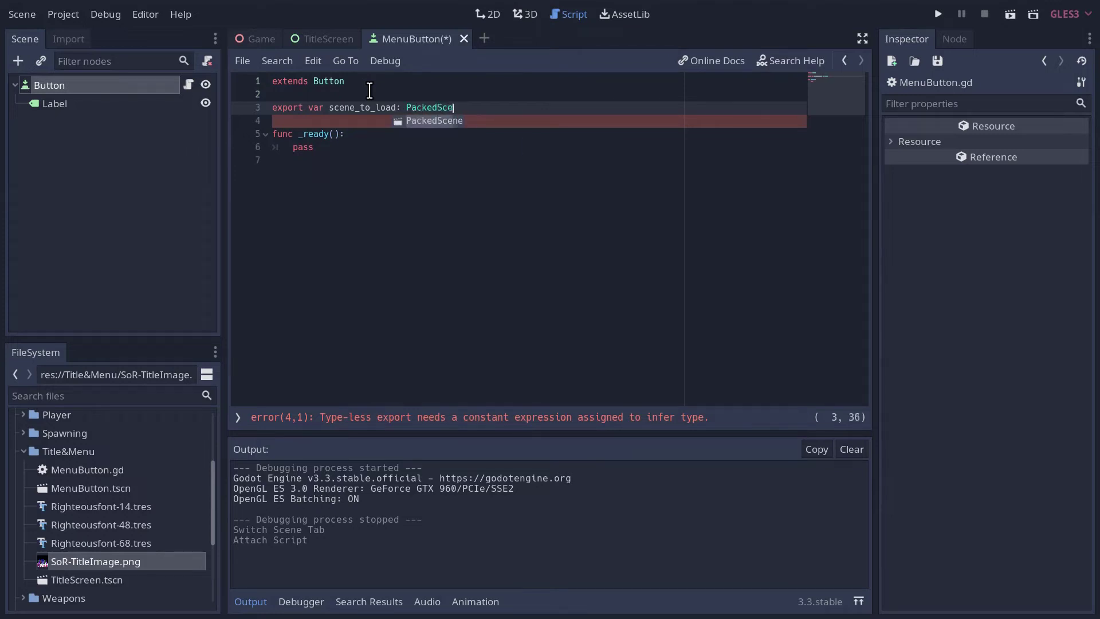
left_click(433, 166)
left_click(320, 148)
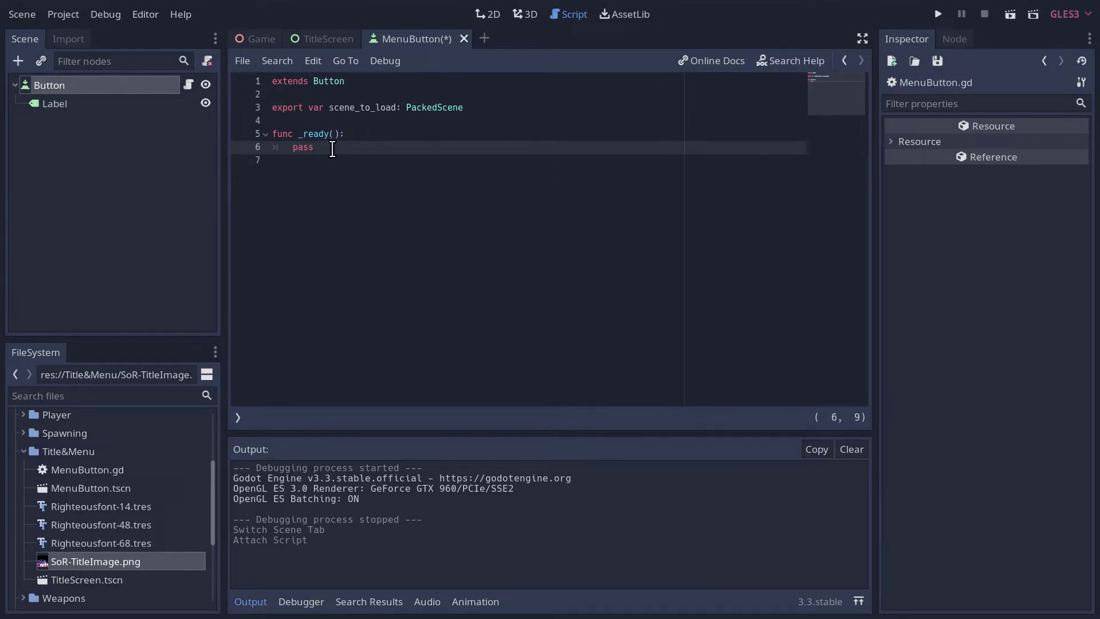
key("Return")
key("Return")
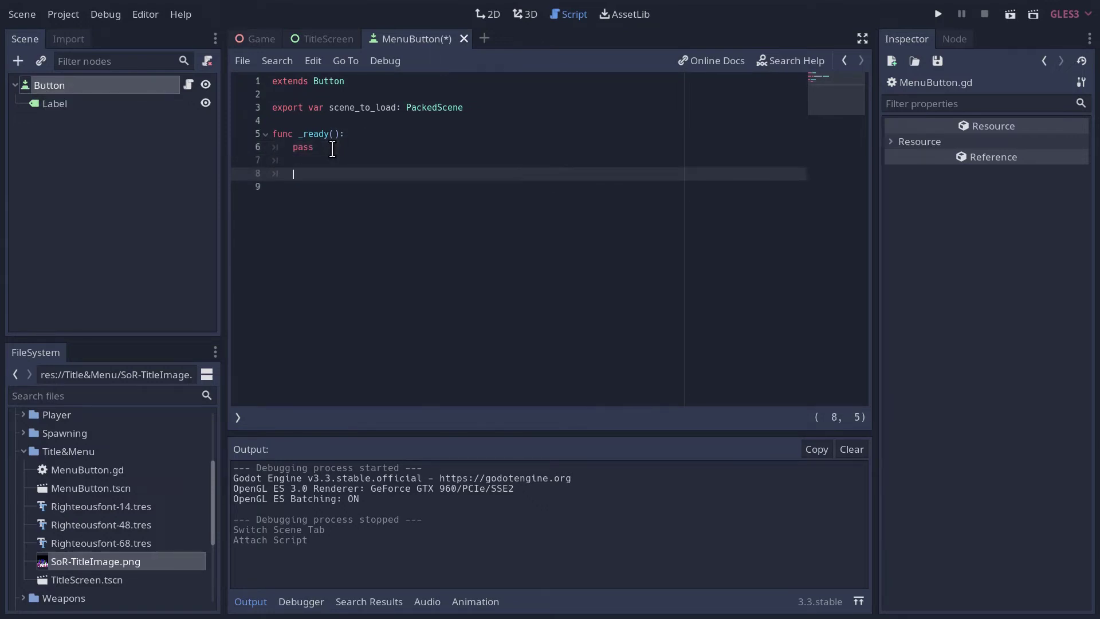
key("BackSpace")
key("ctrl+s")
Connect the root Button's button_up signal to its own script with the receiver method _on_Button_button_up
left_click(51, 81)
left_click(950, 35)
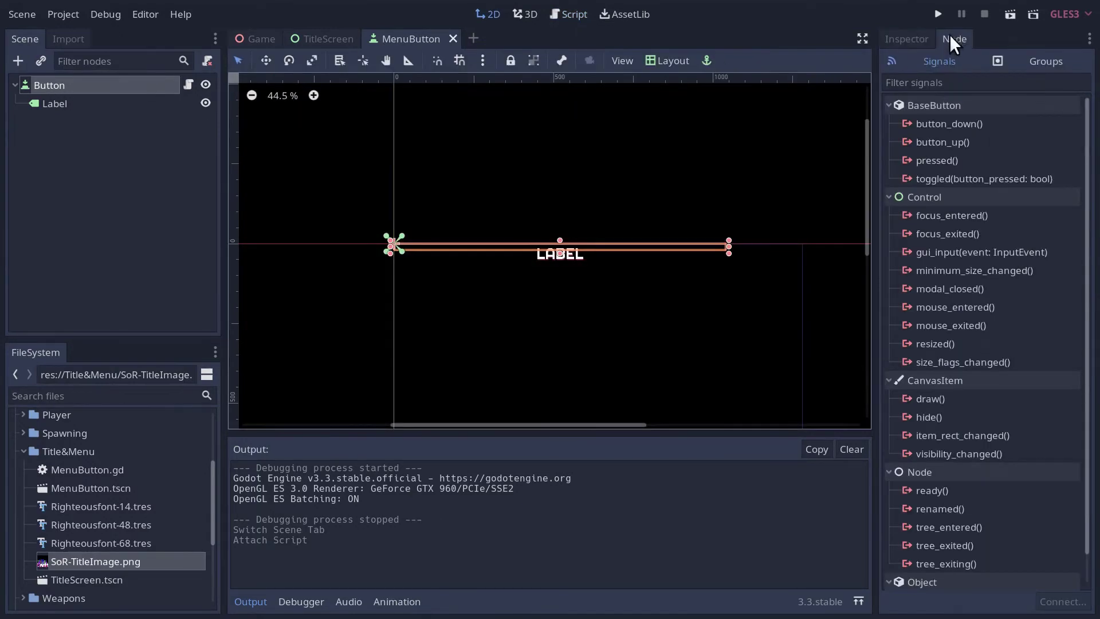
left_click(941, 140)
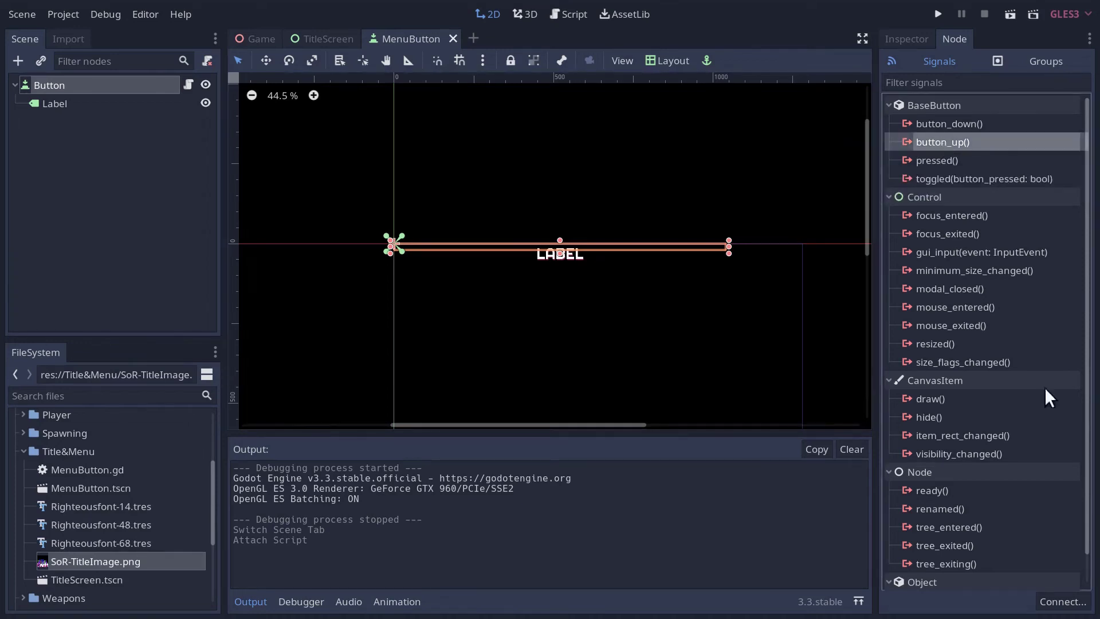
left_click(1069, 606)
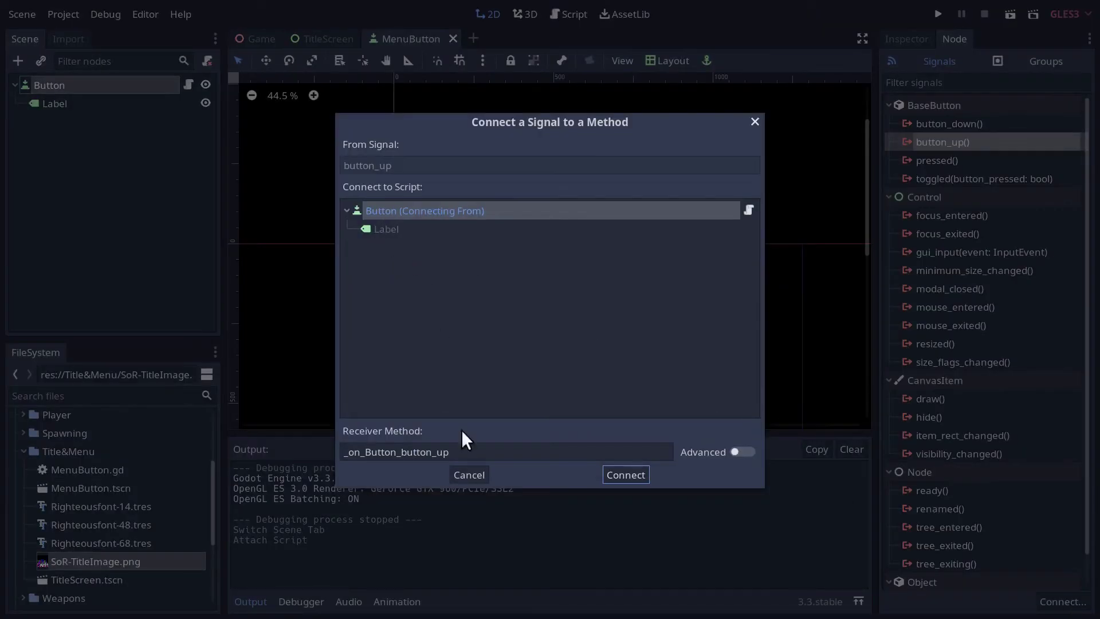
left_click(626, 474)
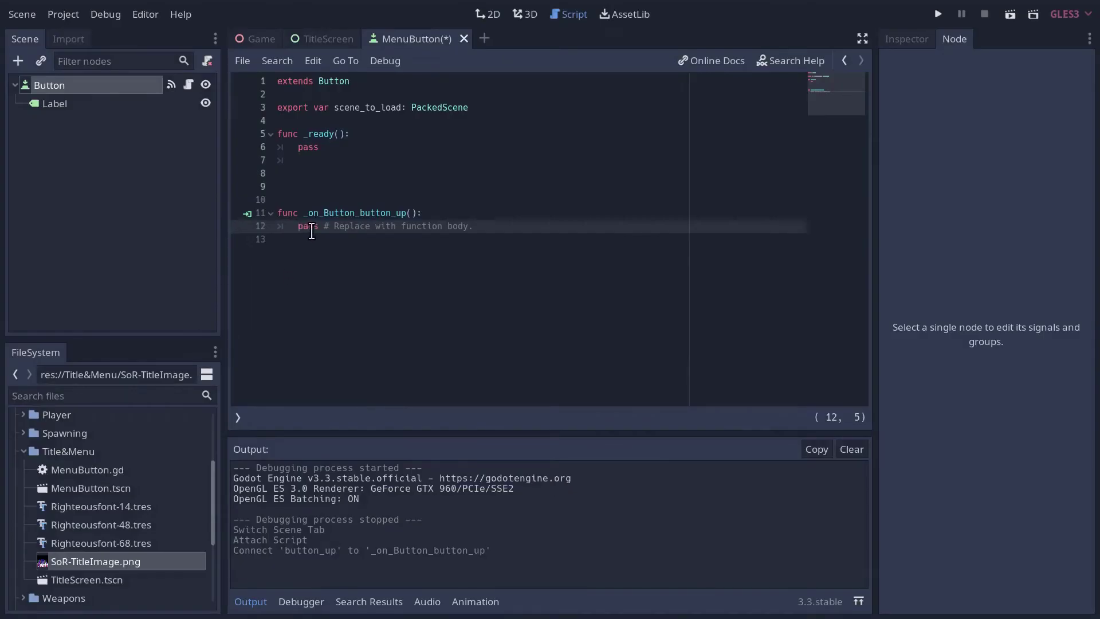
Replace the _on_Button_button_up body with get_tree().change_scene_to(scene_to_load), remove the extra blank lines above the function, and save
left_click_drag(297, 226, 594, 229)
type("get_tree().chen")
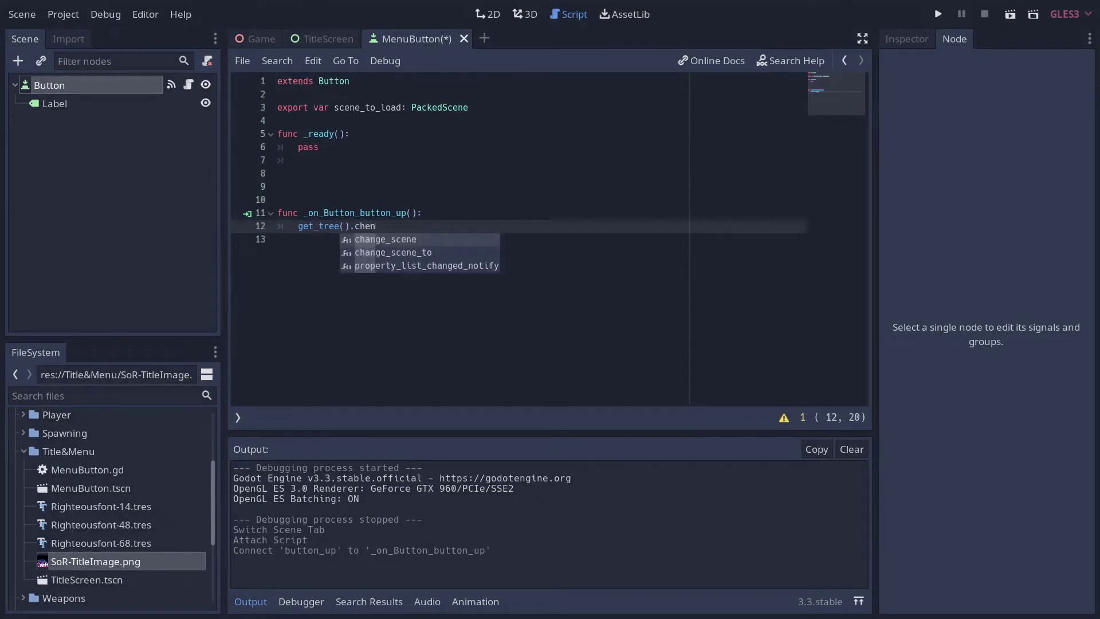
key("Down")
key("Return")
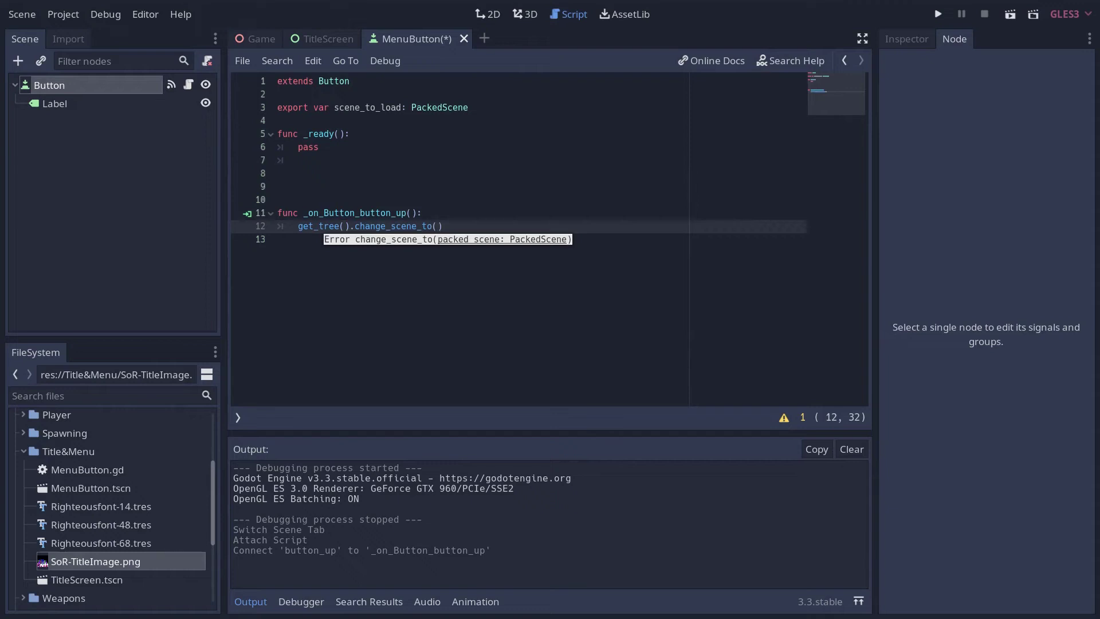
type("scene")
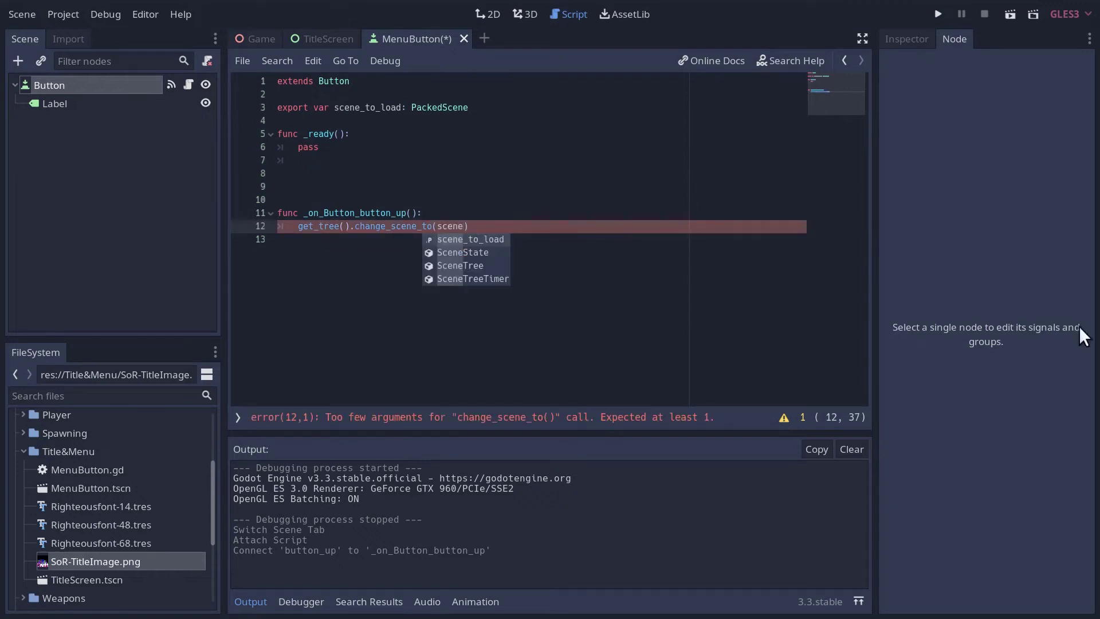
double_click(458, 238)
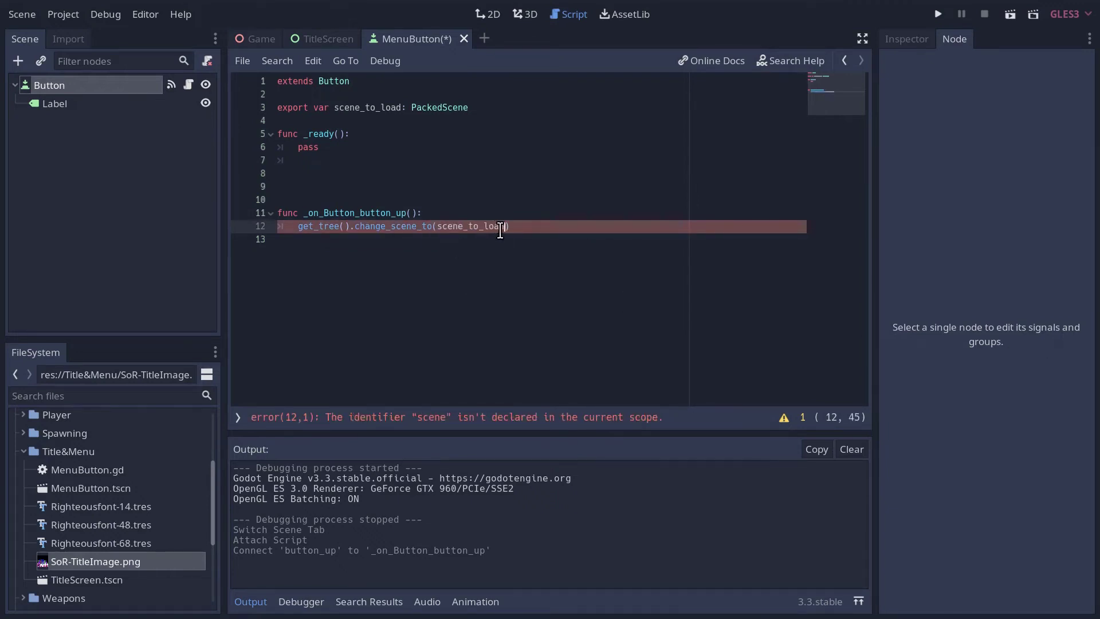
left_click(452, 184)
key("BackSpace")
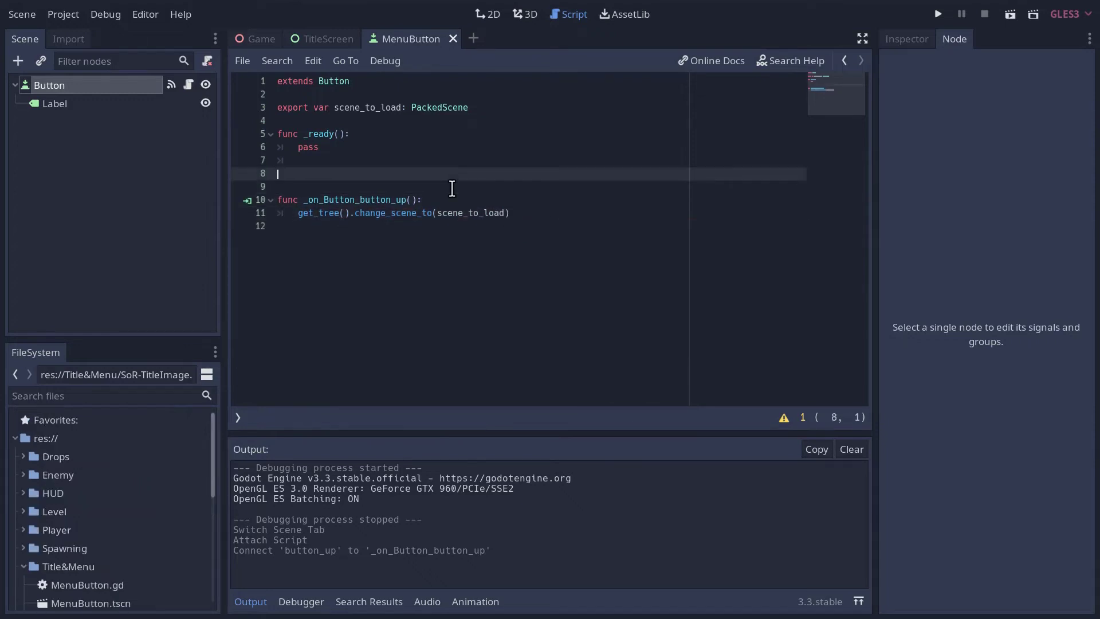
key("BackSpace")
key("ctrl+s")
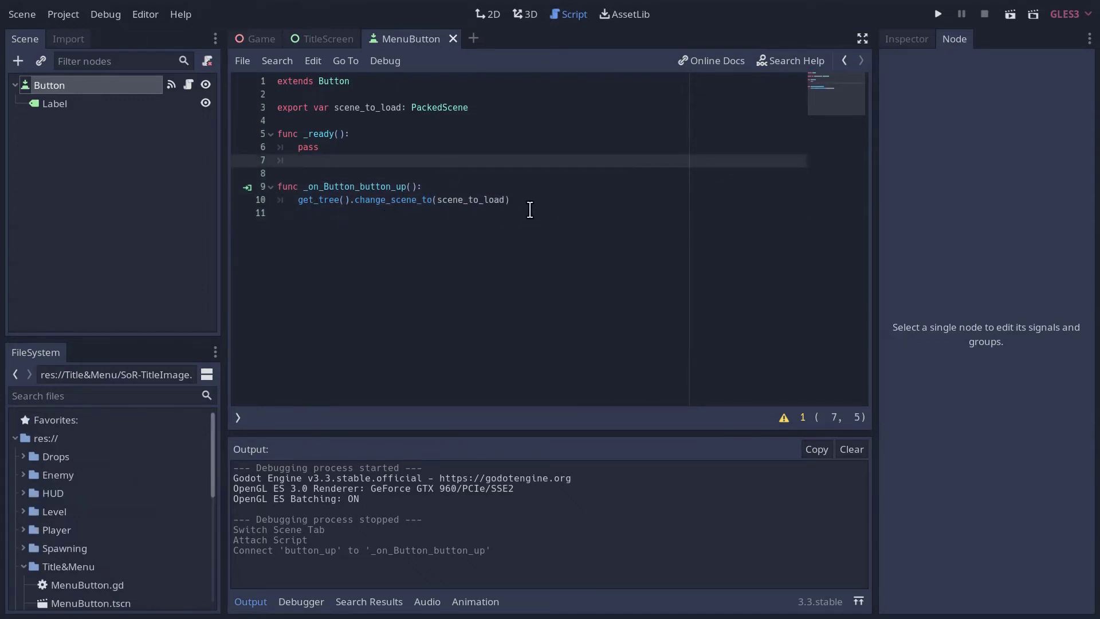
Wrap the change_scene_to call in an "if scene_to_load:" condition, indenting the call beneath it
left_click(443, 188)
key("Return")
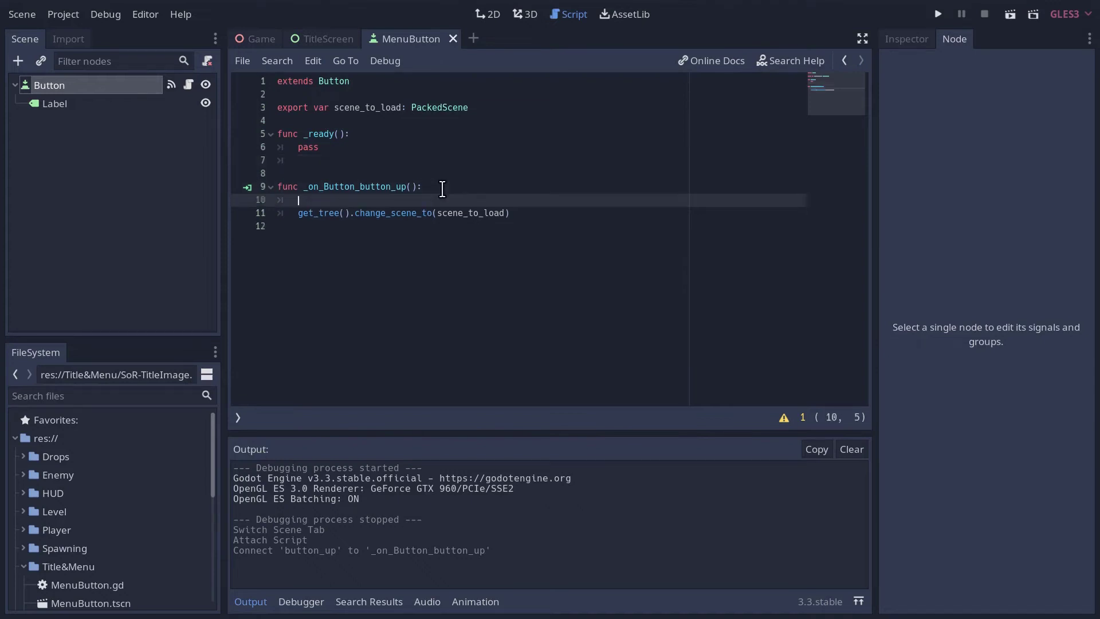
type("if scene")
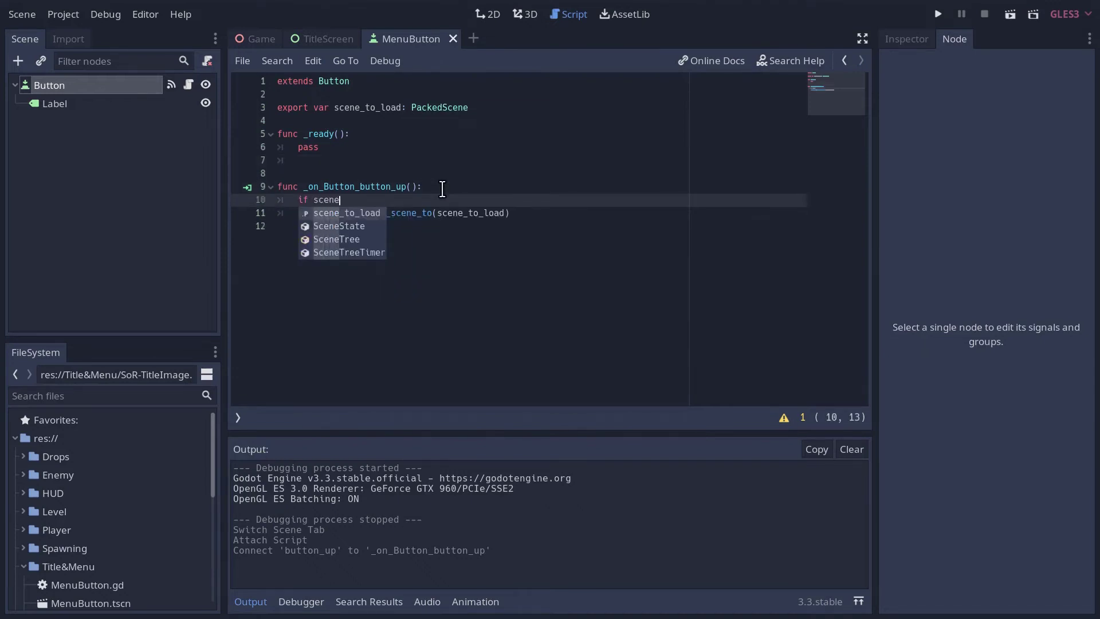
type("_to_load:")
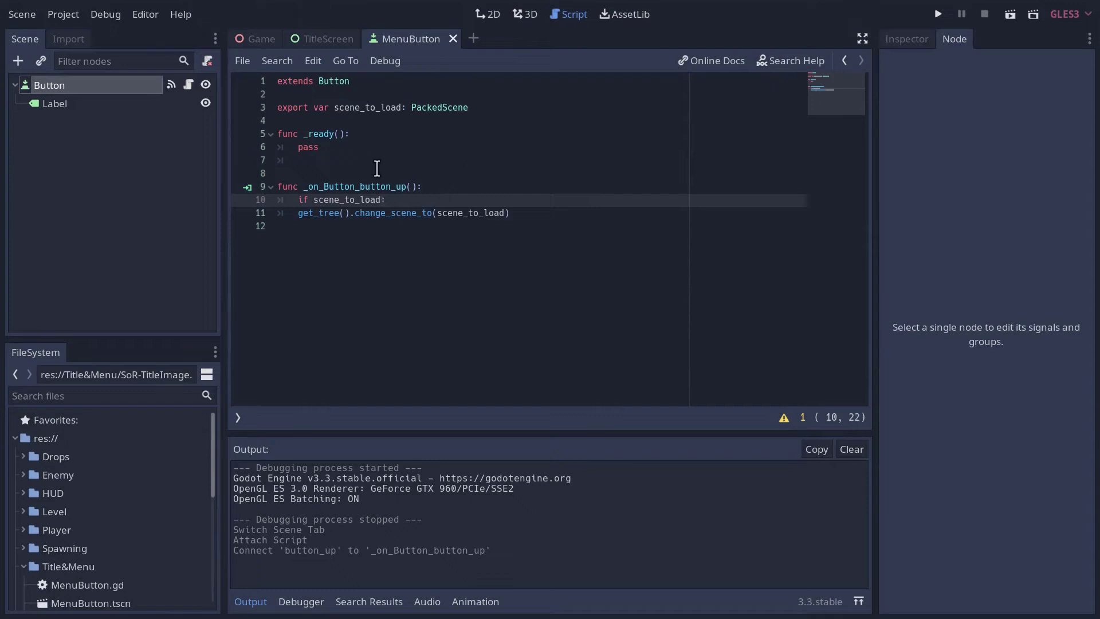
left_click(298, 213)
key("Tab")
left_click(566, 212)
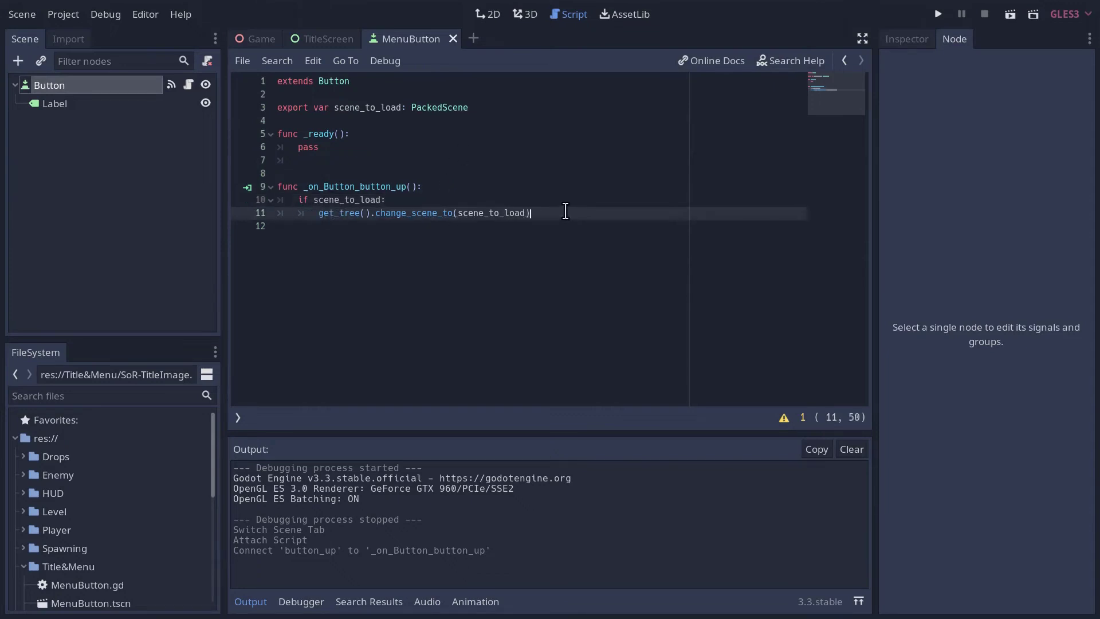
Add an else branch beneath the change_scene_to call that runs get_tree().quit()
key("Return")
type("else:")
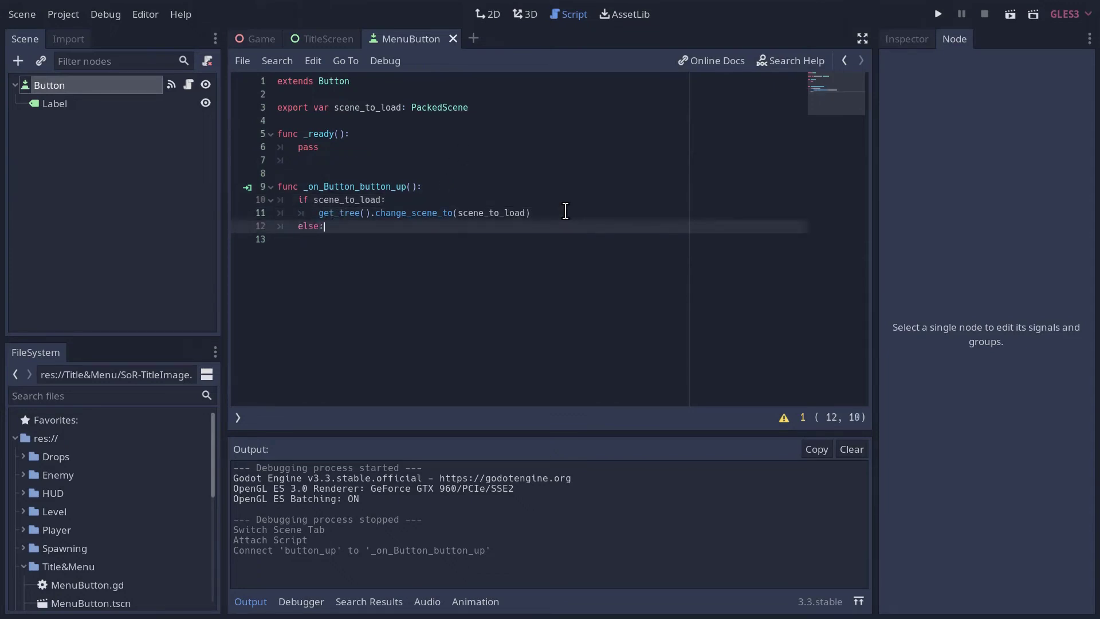
key("Return")
type("get_tree")
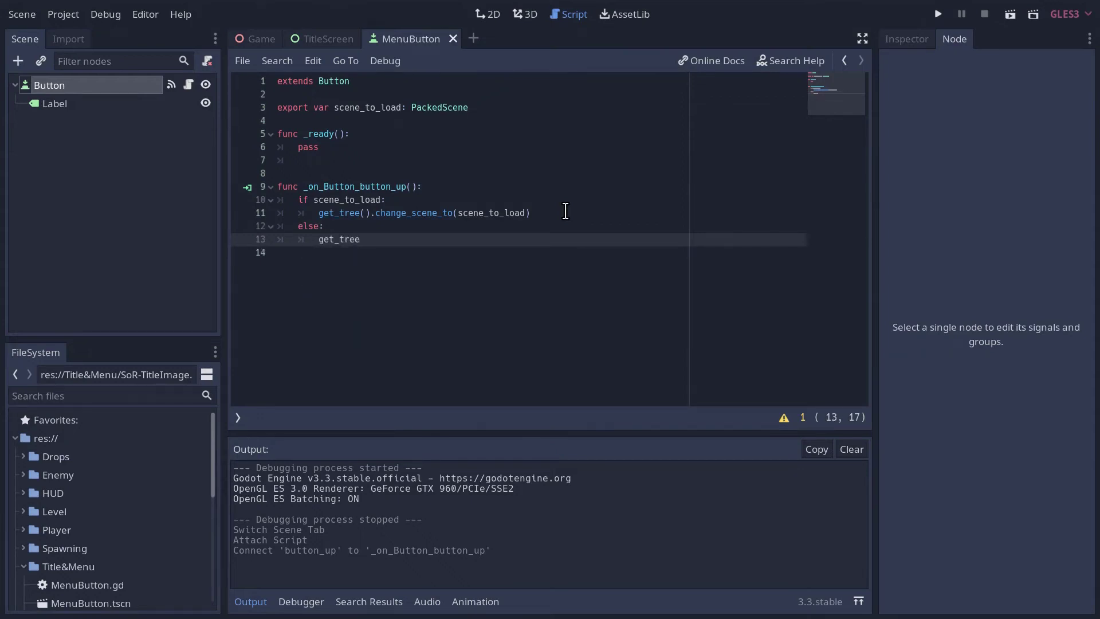
type("().quit()")
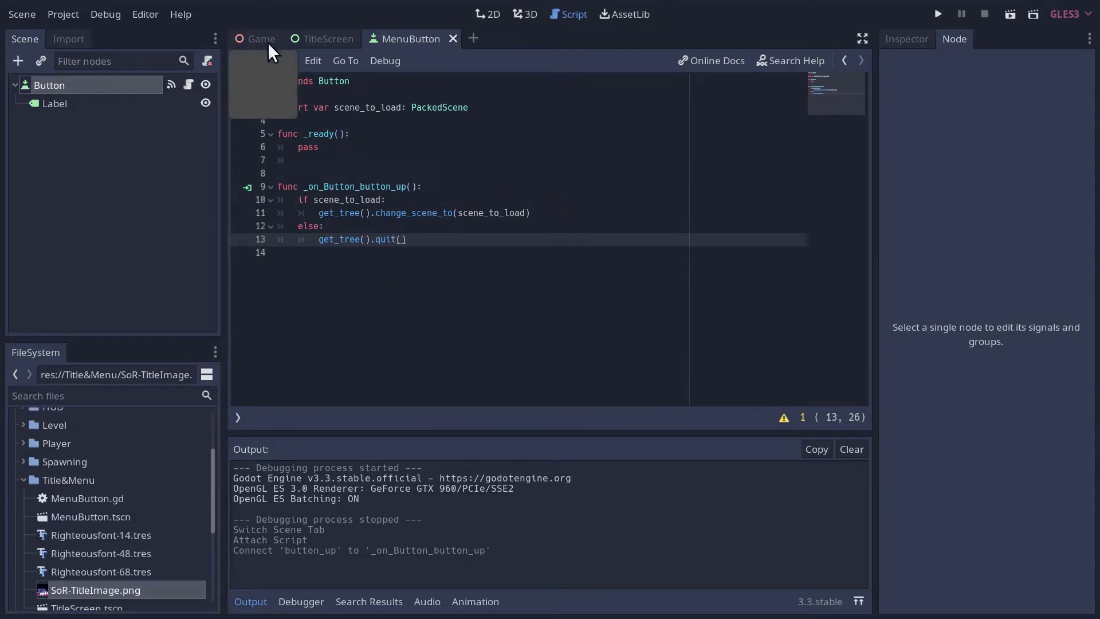
In the TitleScreen scene, assign Game.tscn to StartButton's Scene To Load property
left_click(320, 39)
left_click(80, 213)
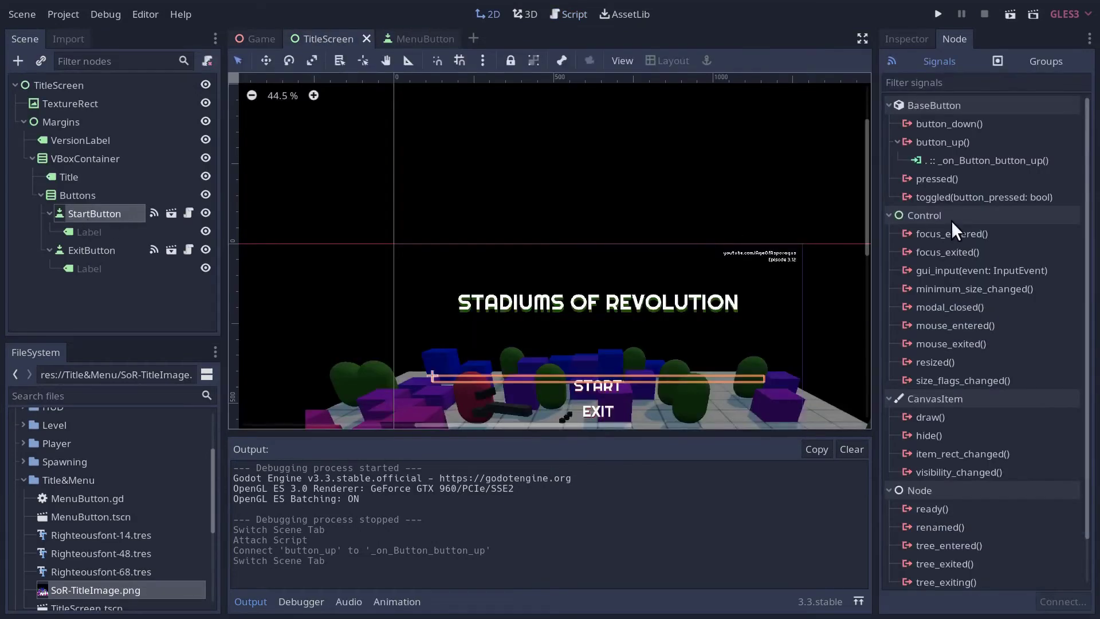
left_click(911, 38)
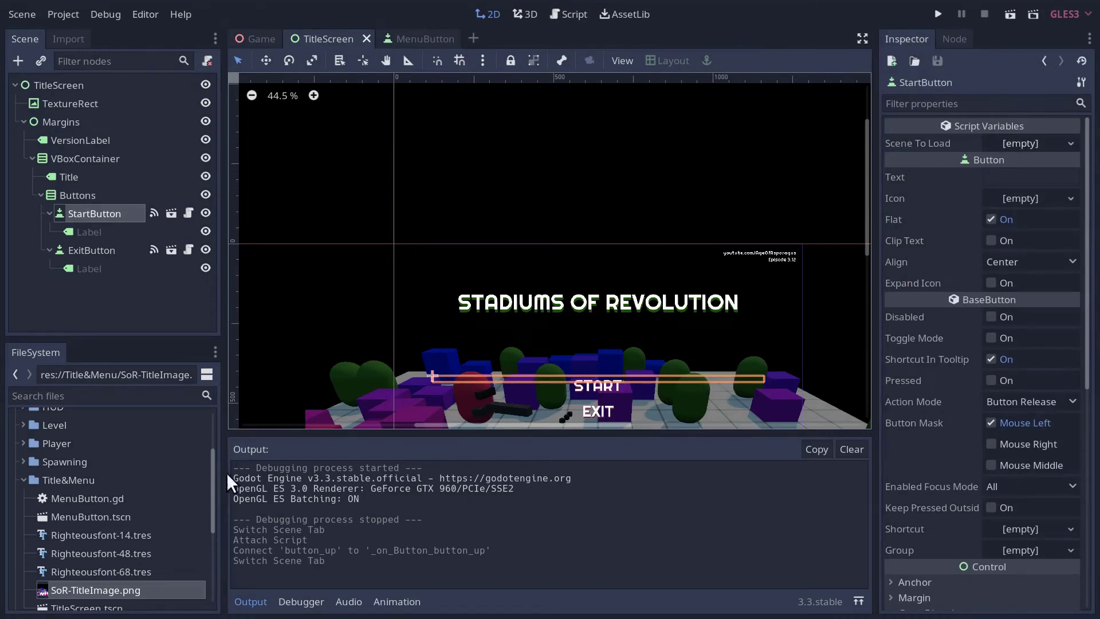
scroll(61, 475, "up", 4)
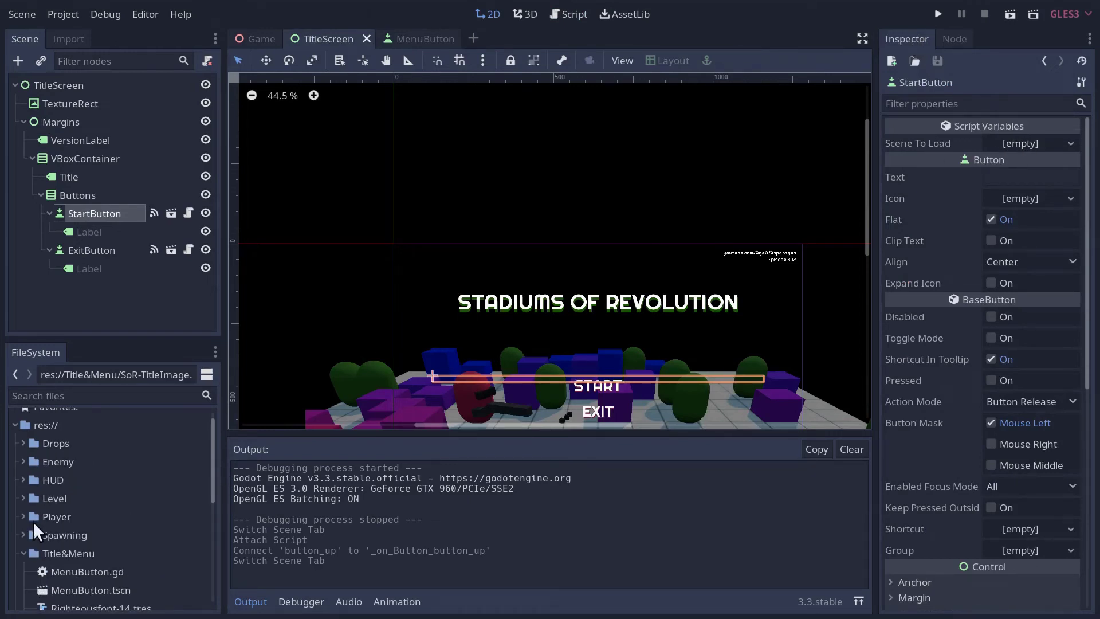
left_click(25, 552)
scroll(87, 522, "down", 3)
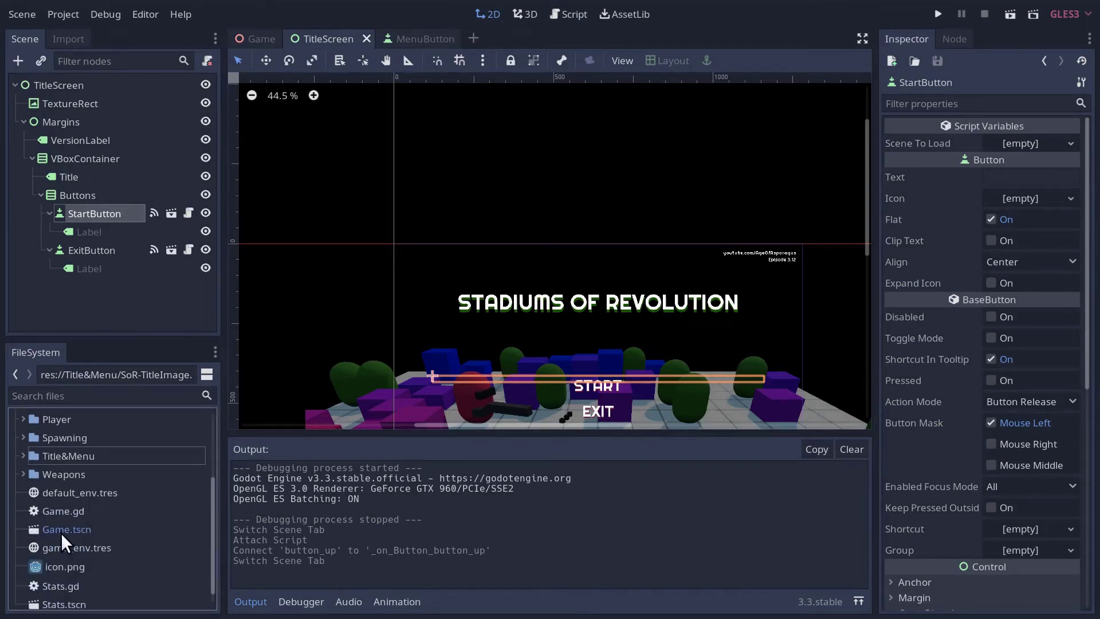
left_click_drag(61, 533, 1013, 148)
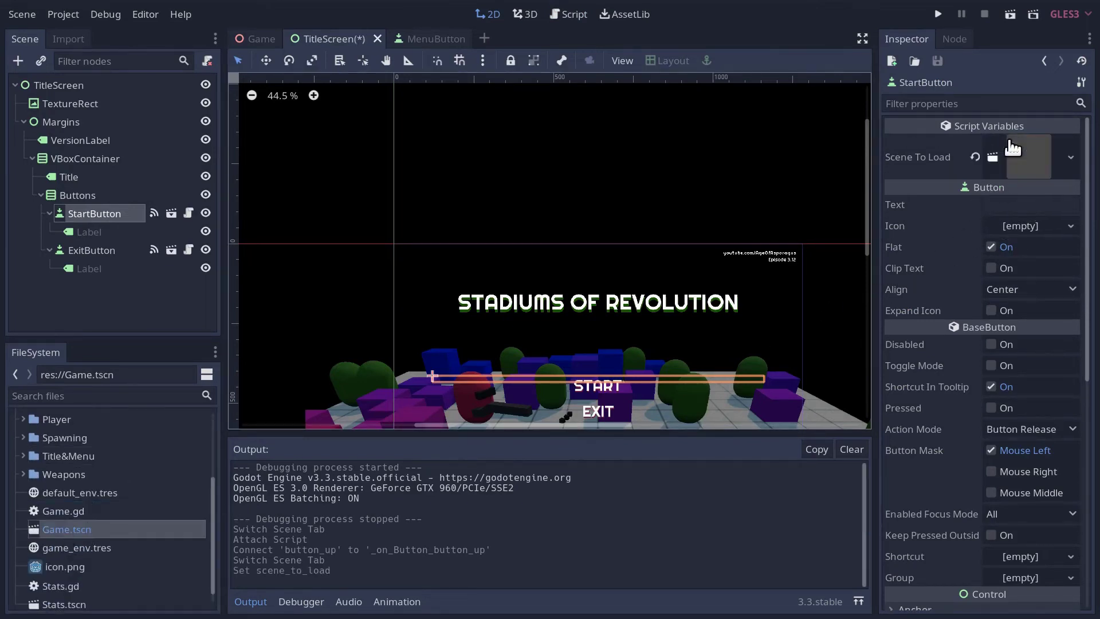
Check the Scene To Load property of ExitButton and StartButton, and save the TitleScreen scene
left_click(83, 250)
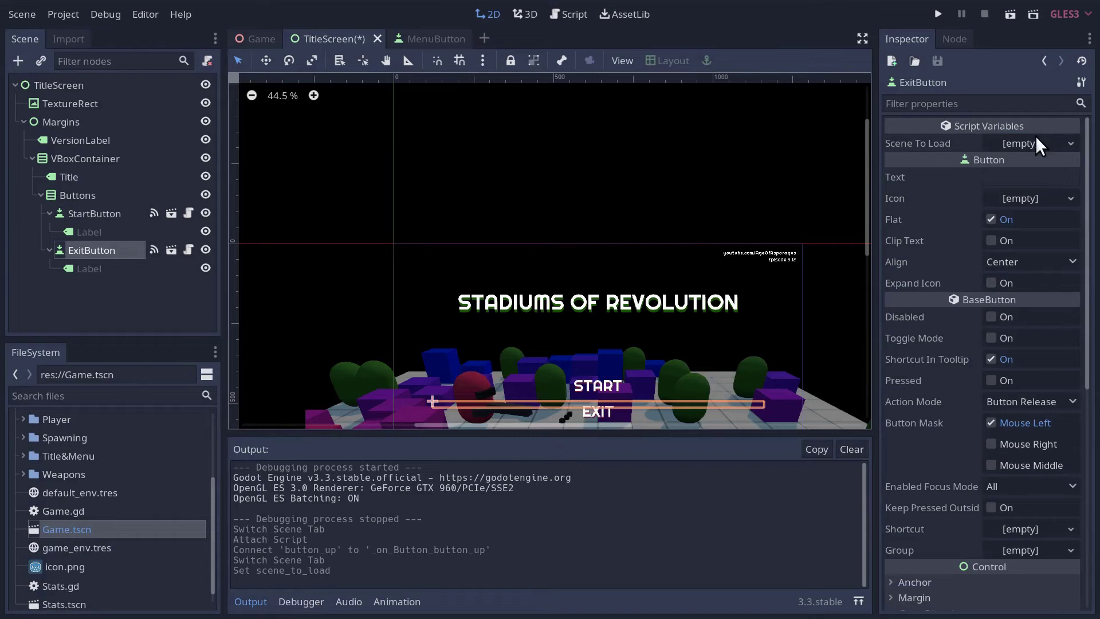
left_click(83, 214)
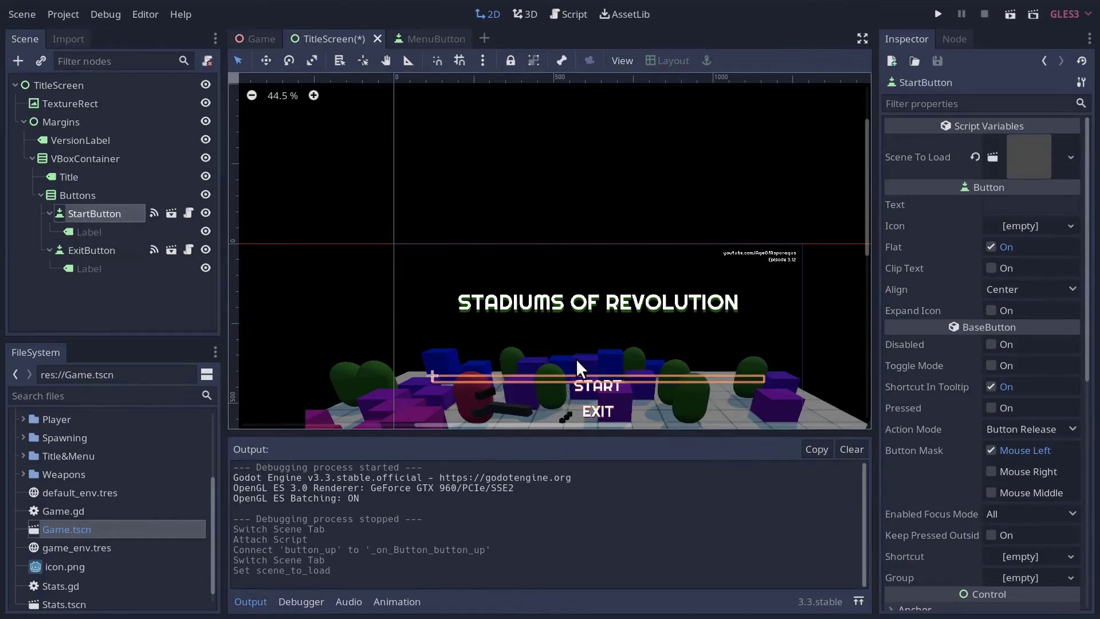
scroll(629, 407, "down", 1)
middle_click_drag(621, 322, 578, 290)
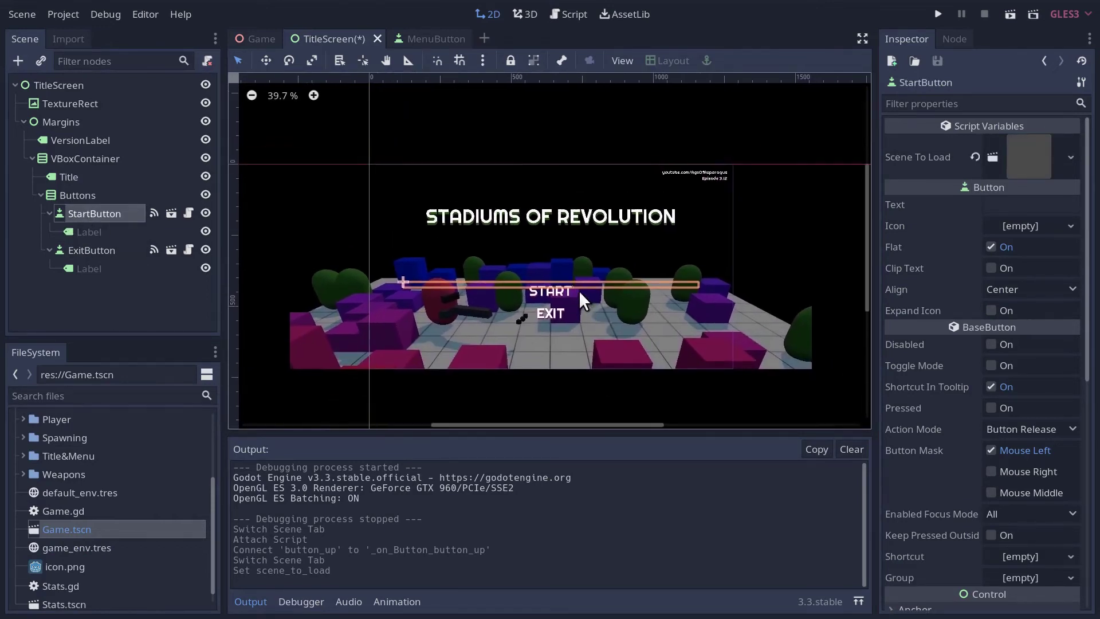
scroll(578, 290, "down", 1)
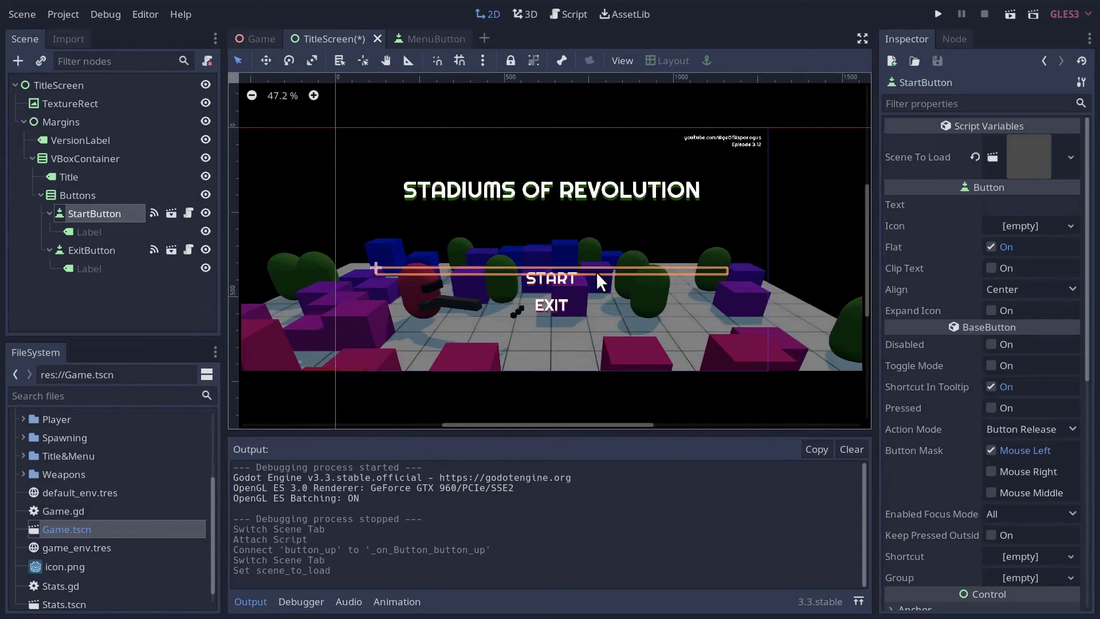
key("ctrl+s")
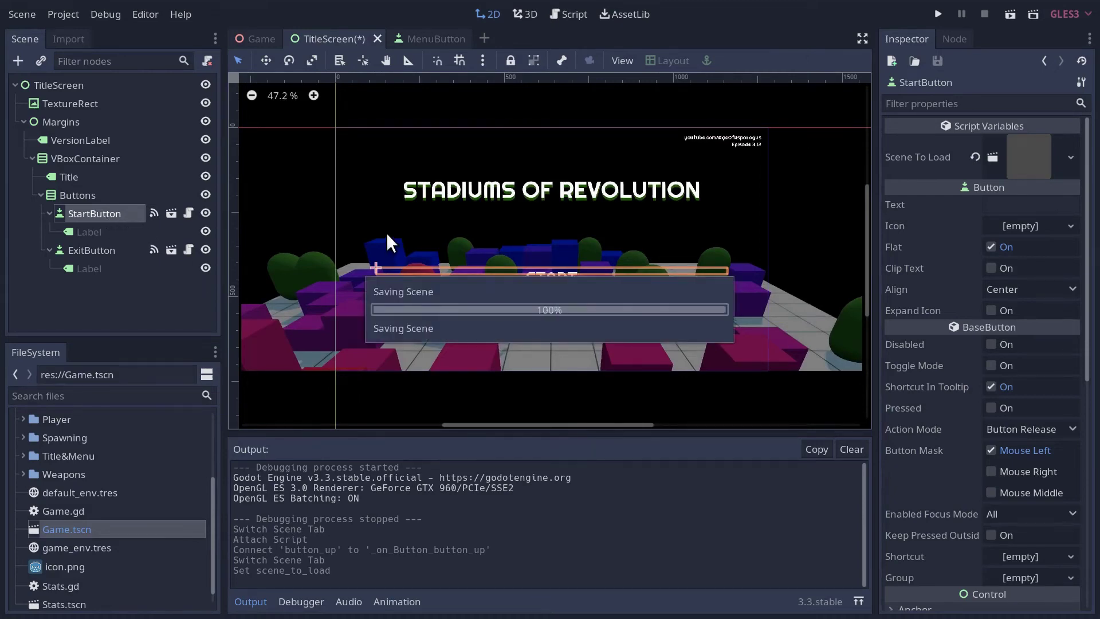
Run the TitleScreen scene to test the START button, and run it again to test the EXIT button
left_click(1010, 14)
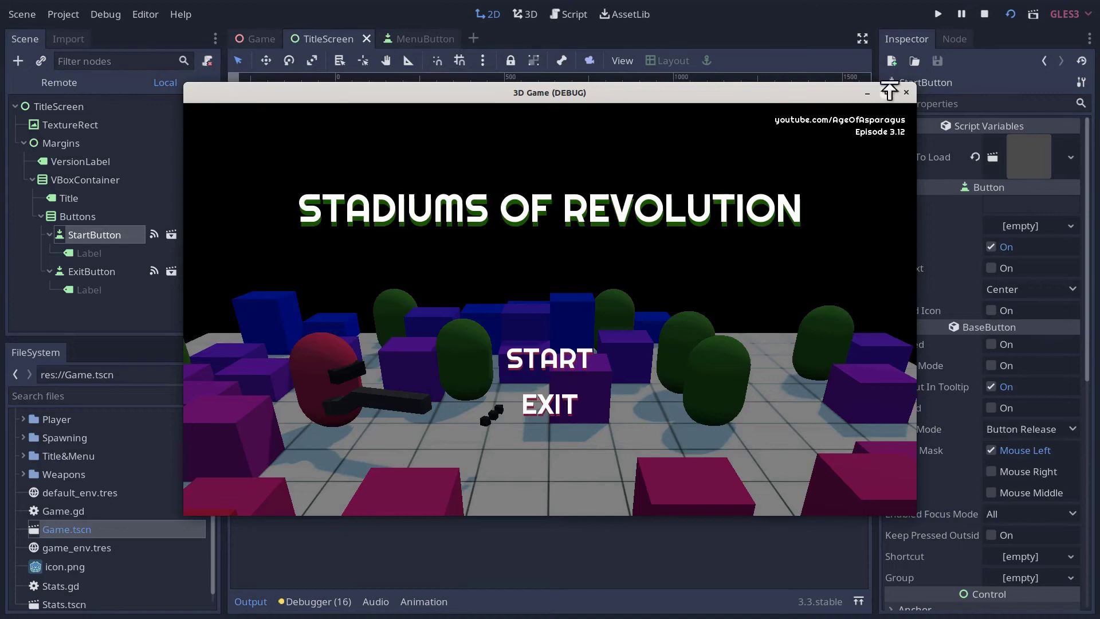
left_click(905, 92)
left_click(1010, 15)
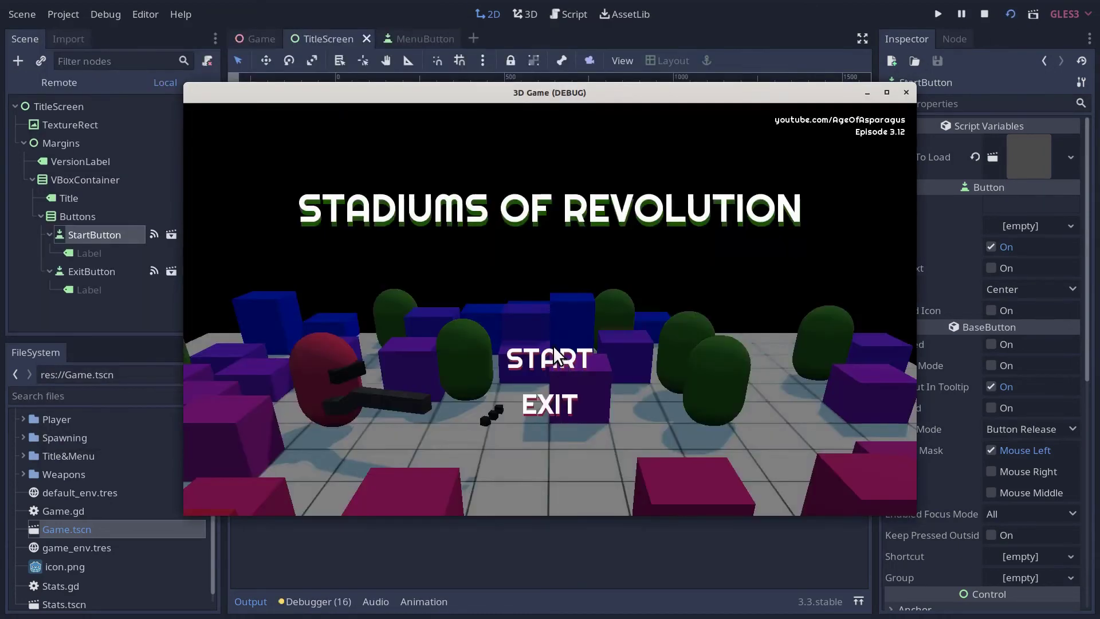
left_click(554, 354)
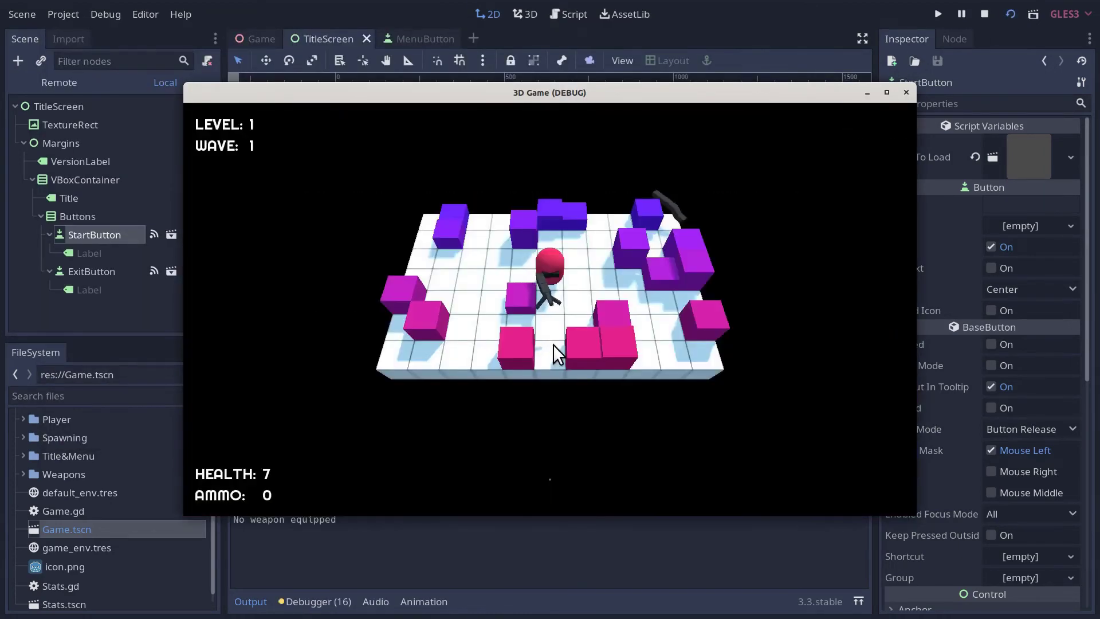
left_click(905, 92)
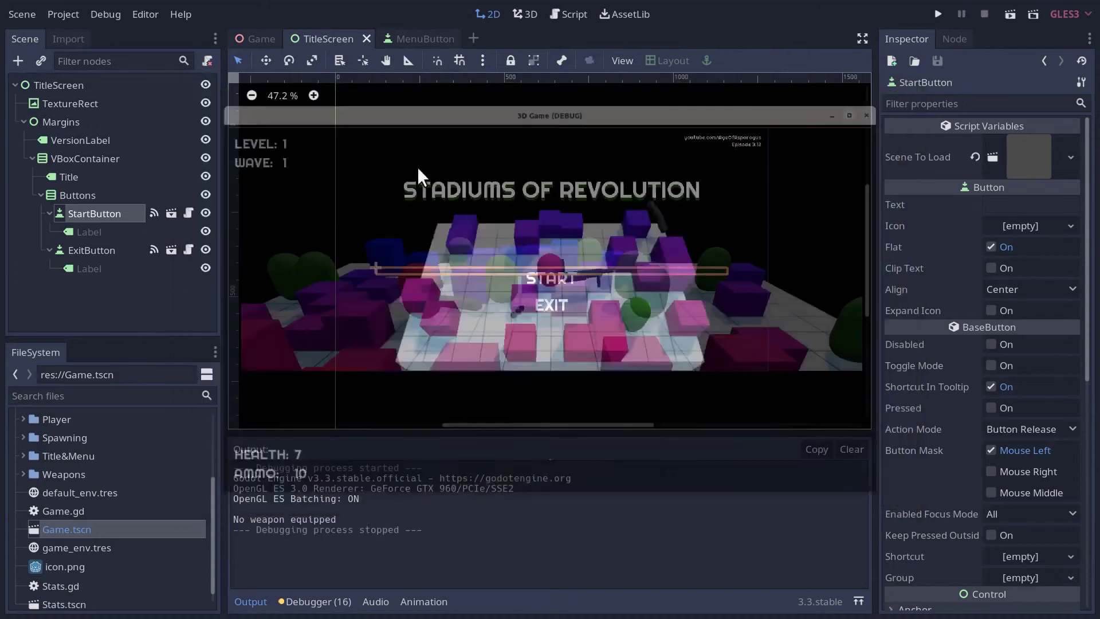
left_click(1009, 15)
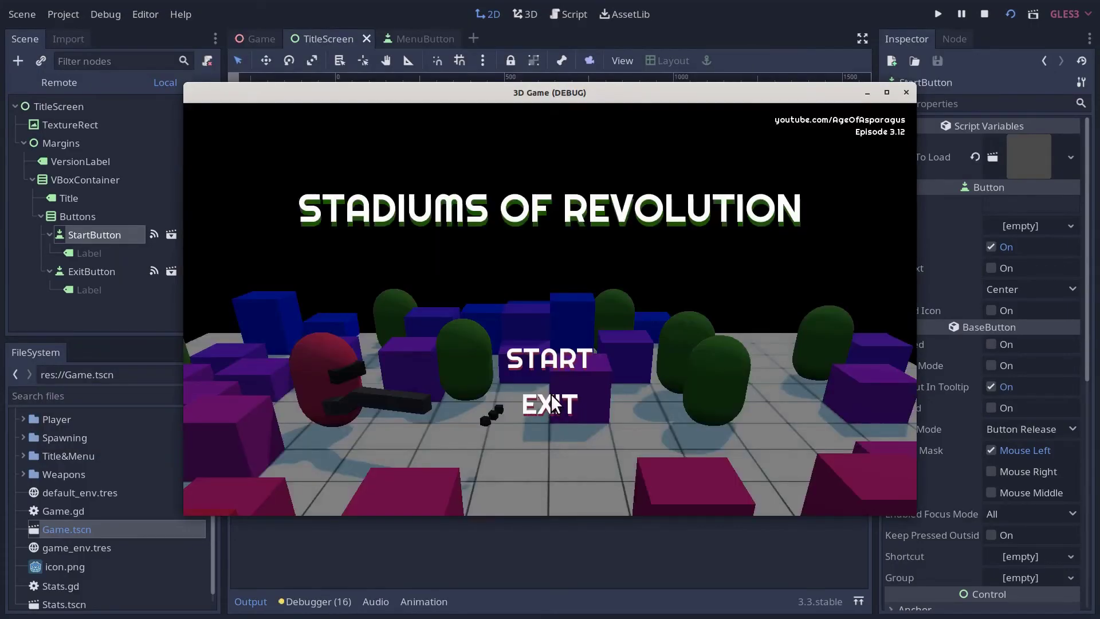
left_click(551, 399)
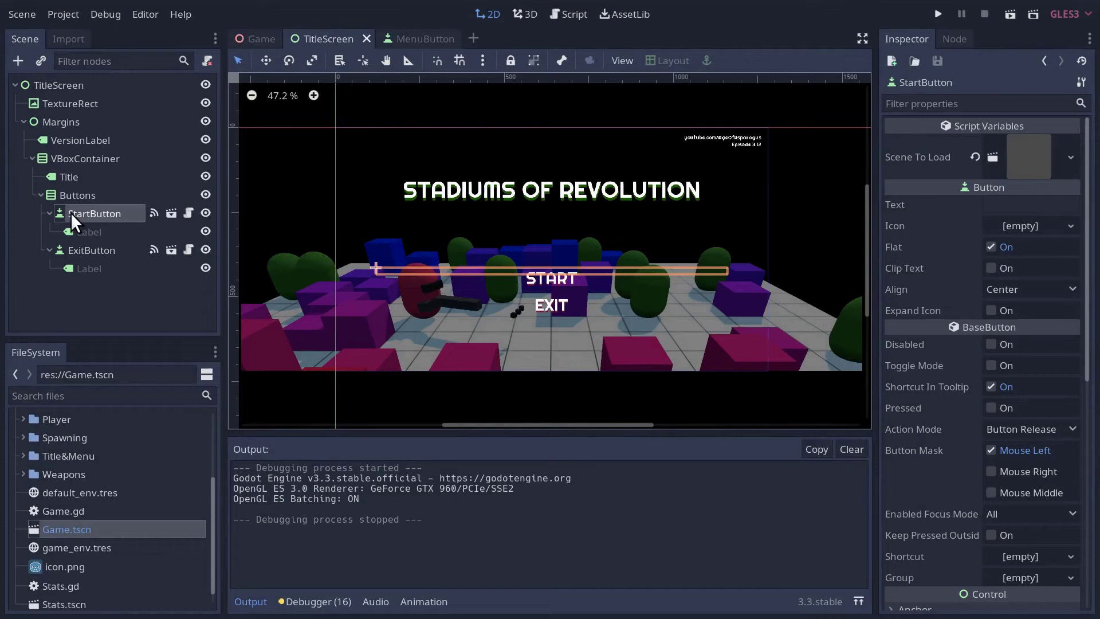
In the MenuButton scene, set the root Button's minimum height to 60 and inspect how the label fits
left_click(425, 38)
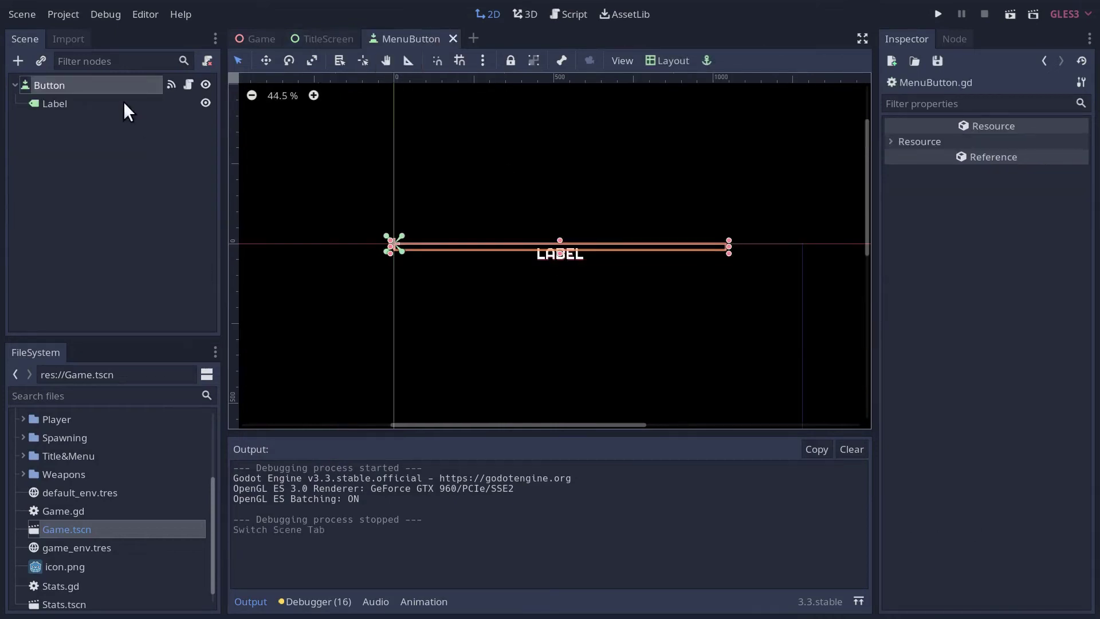
left_click(60, 86)
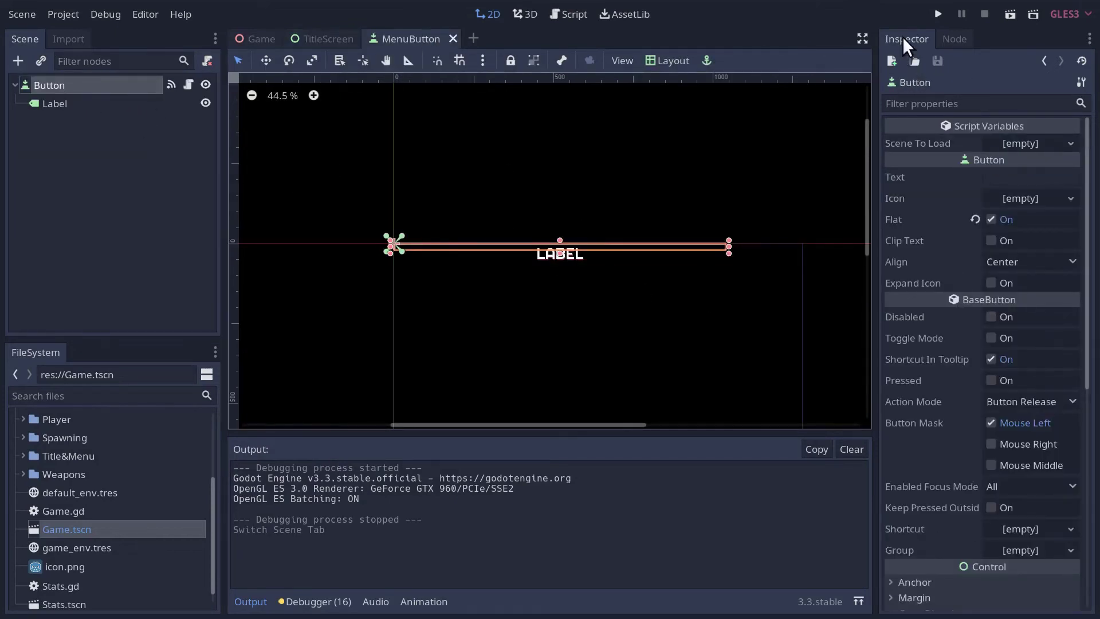
scroll(955, 321, "down", 5)
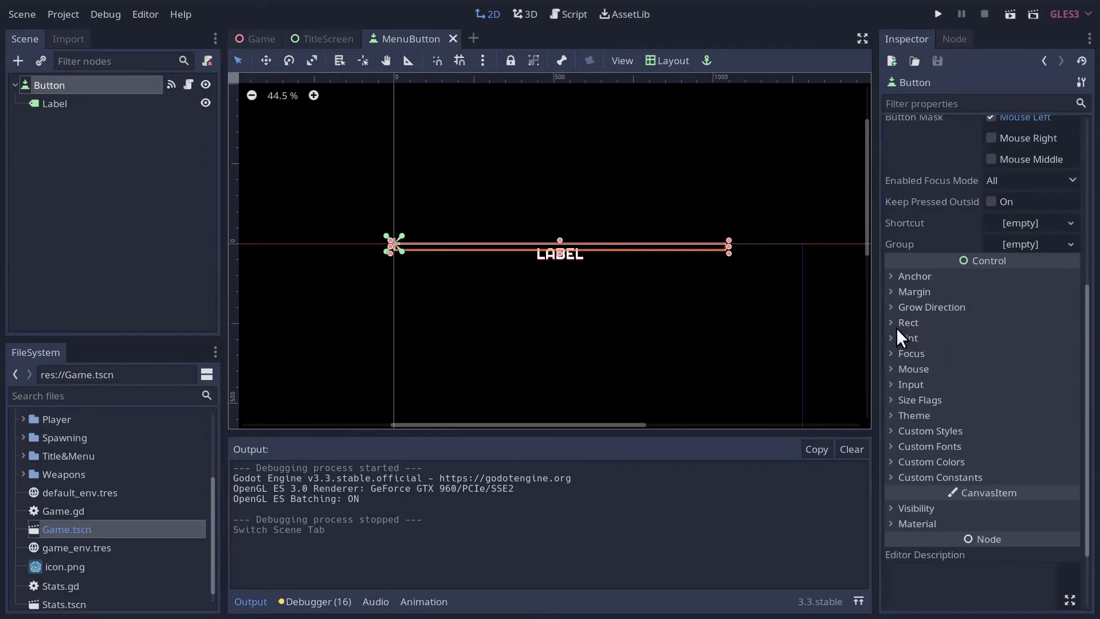
left_click(891, 322)
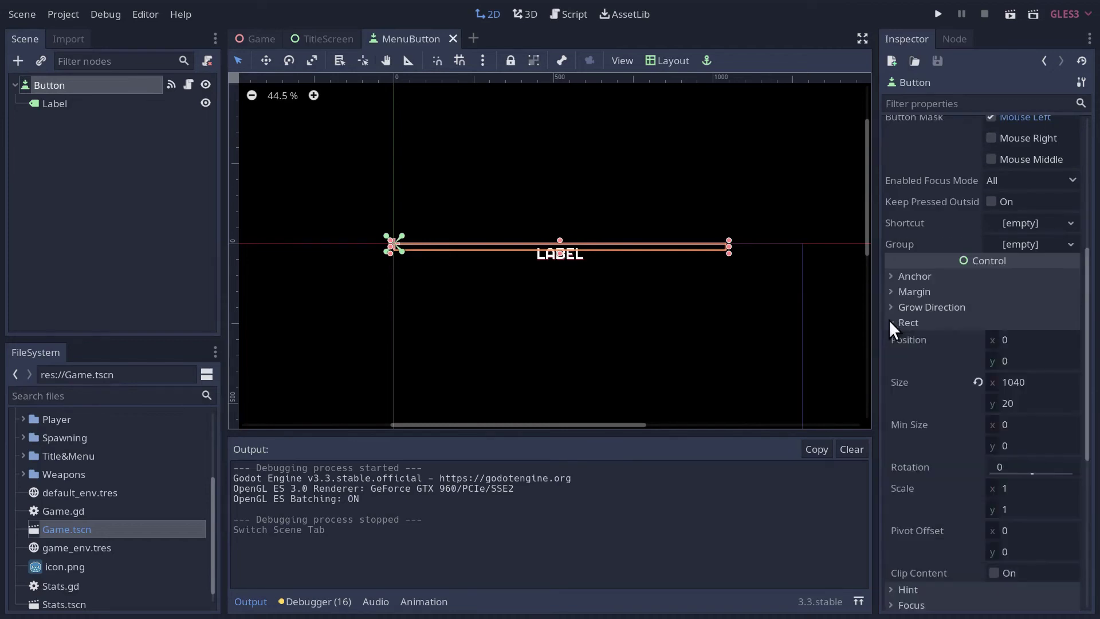
left_click(1002, 446)
type("60")
key("Return")
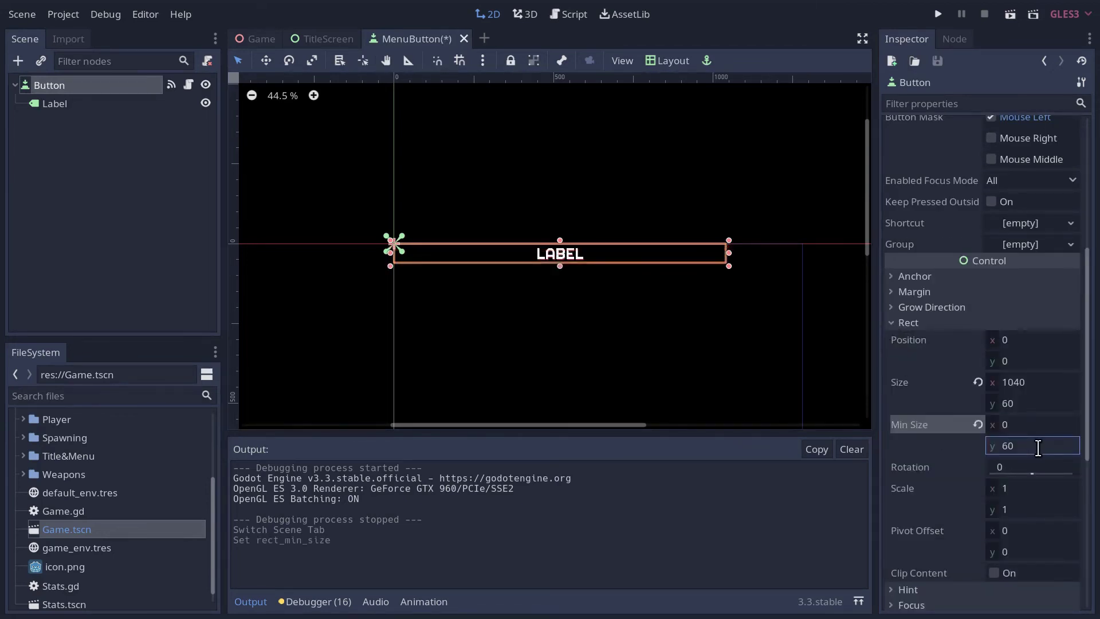
scroll(567, 272, "up", 4)
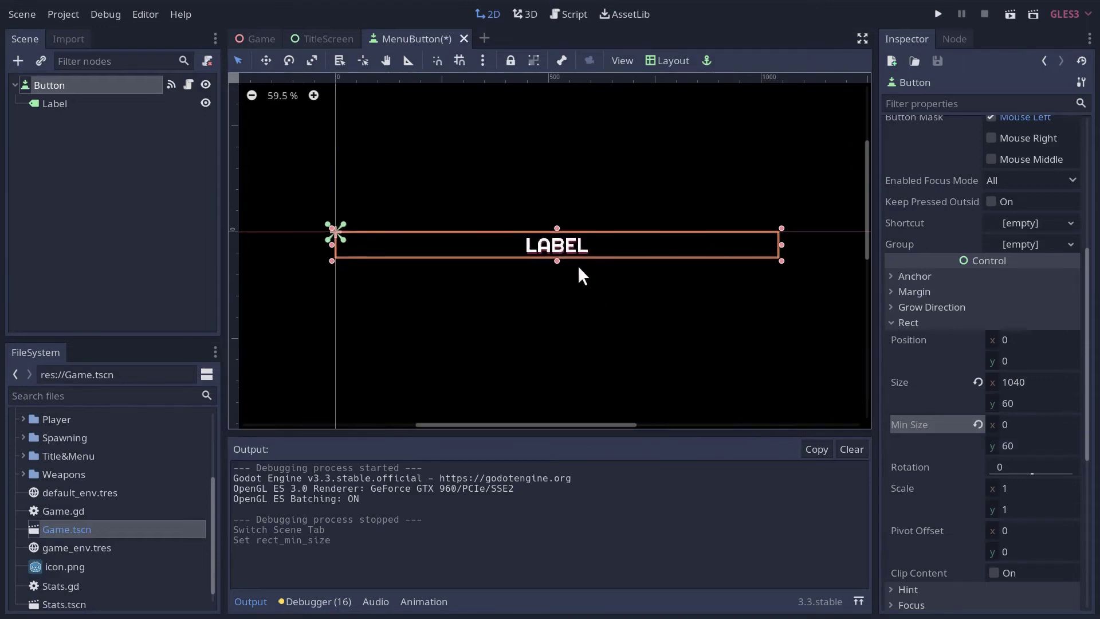
scroll(578, 264, "down", 1)
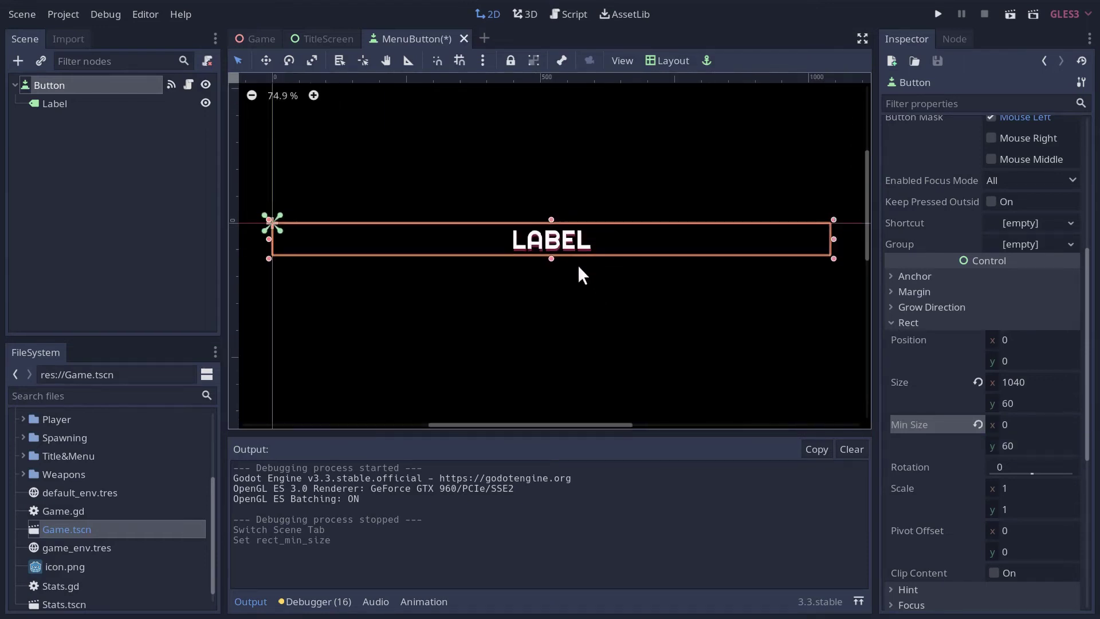
Try a minimum height of 70 for the root Button
left_click(1020, 444)
type("70")
key("Return")
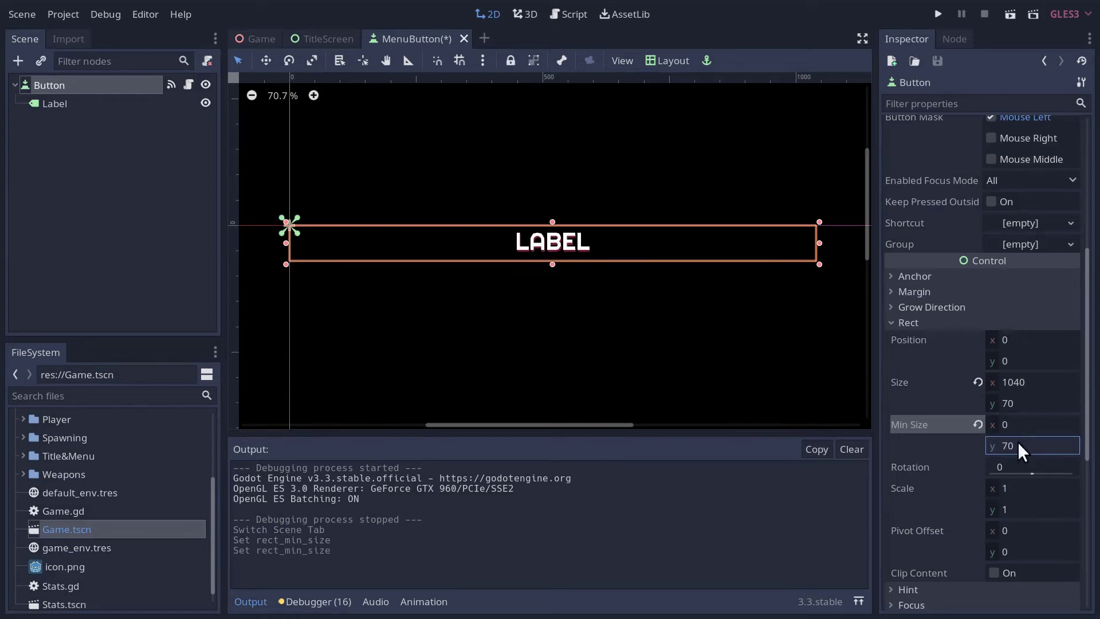
Set both the minimum height and the height of the root Button to 65, and save the MenuButton scene
left_click(1020, 445)
type("65")
key("Return")
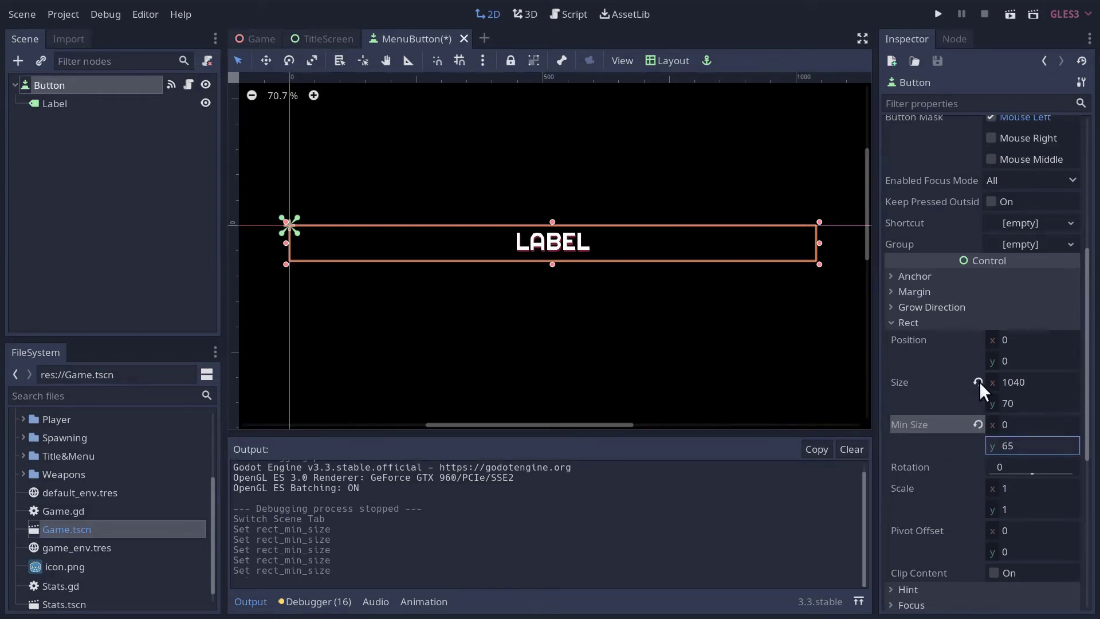
left_click(1022, 404)
type("65")
key("Return")
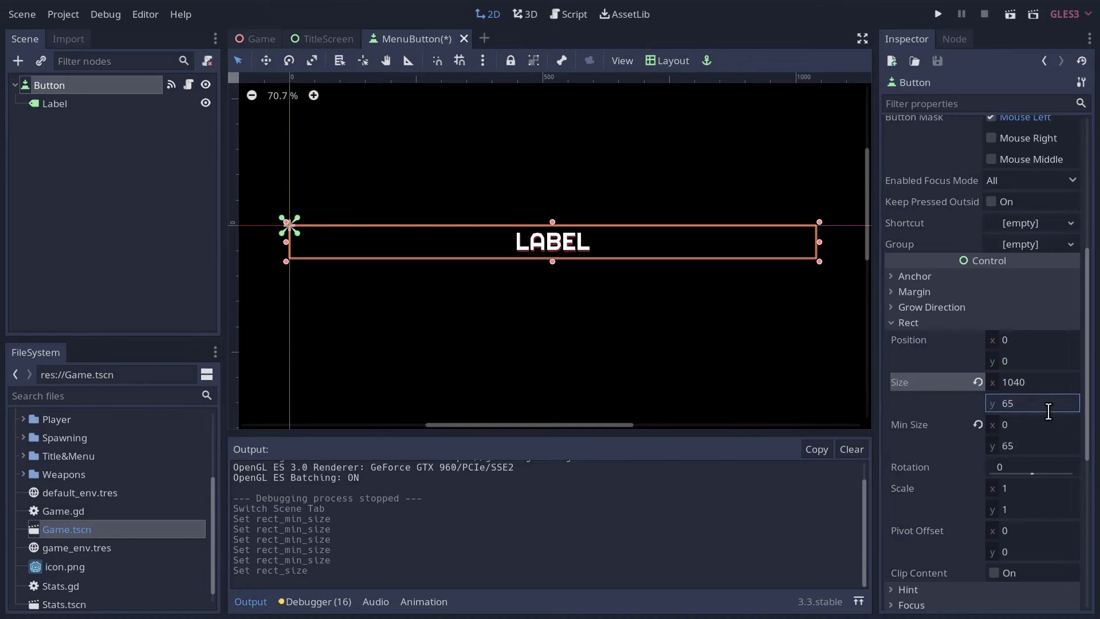
key("ctrl+s")
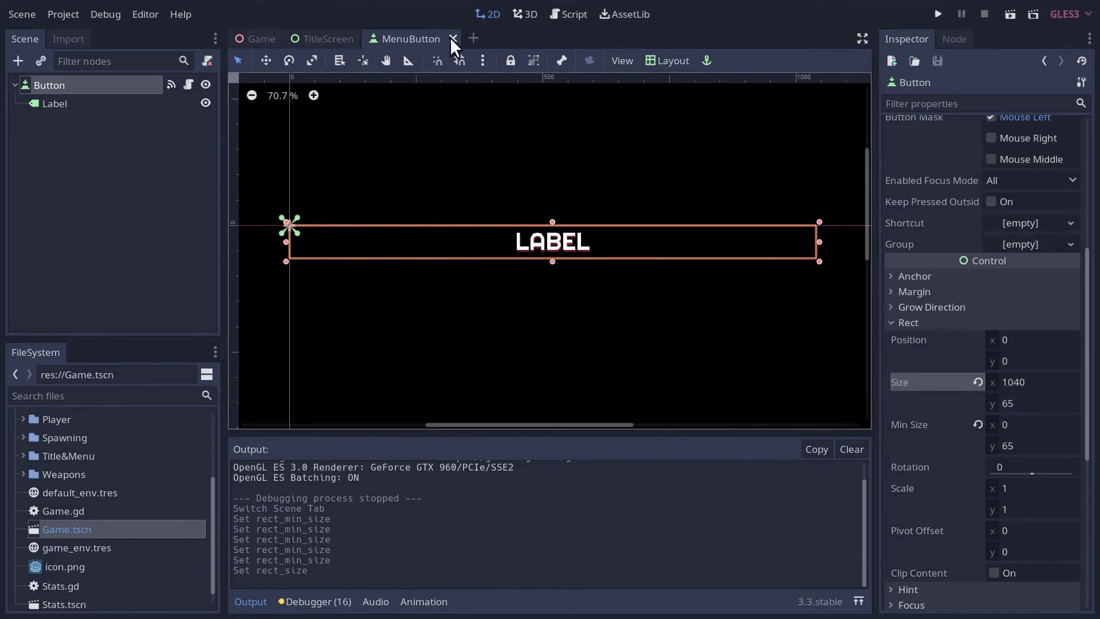
Close the MenuButton scene and check the bounds of ExitButton and StartButton in TitleScreen
left_click(452, 38)
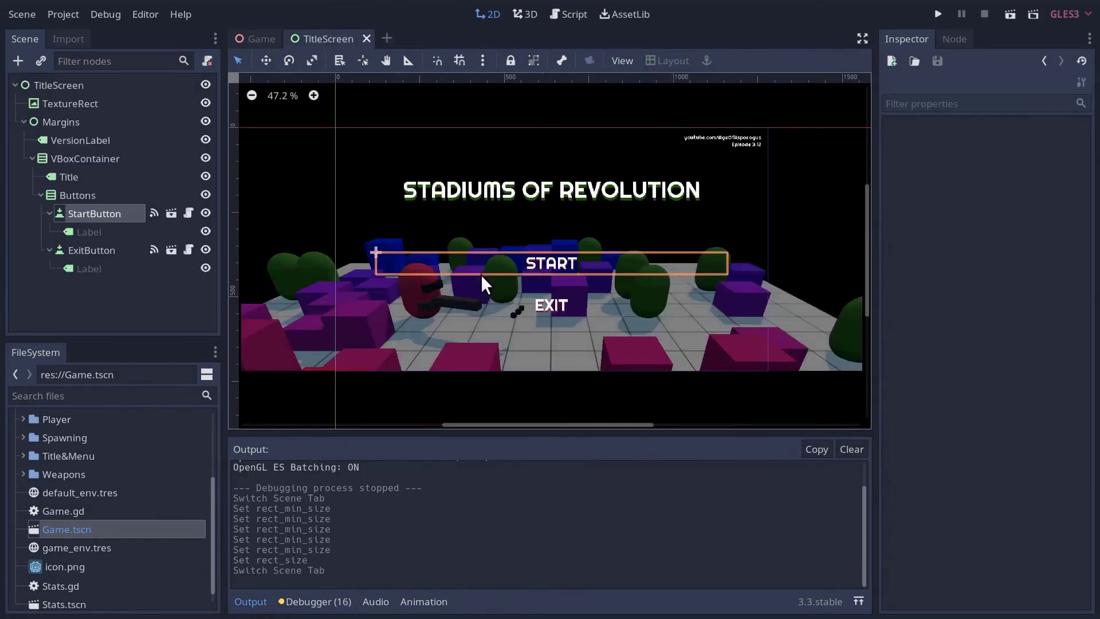
left_click(87, 249)
left_click(89, 215)
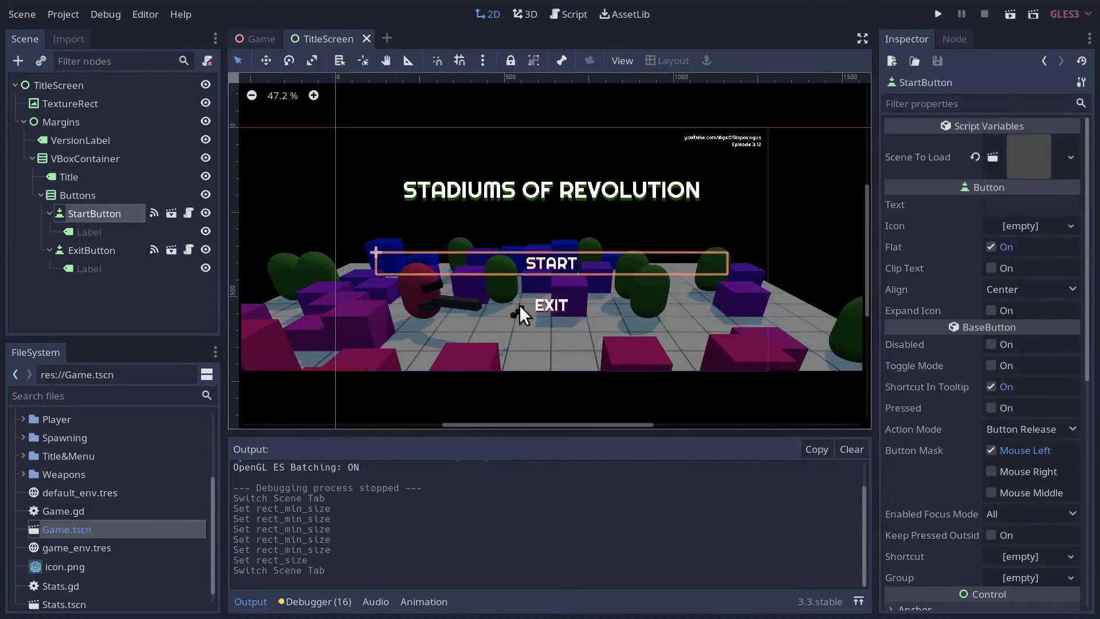
Set the Buttons container's custom Separation constant to 20
left_click(94, 197)
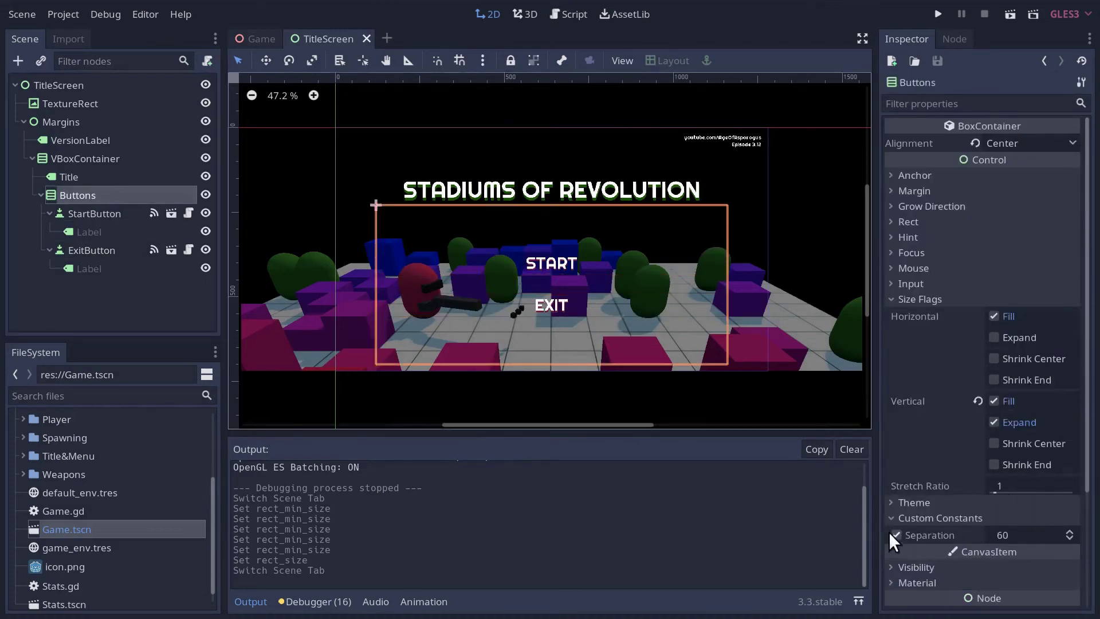
left_click(1017, 535)
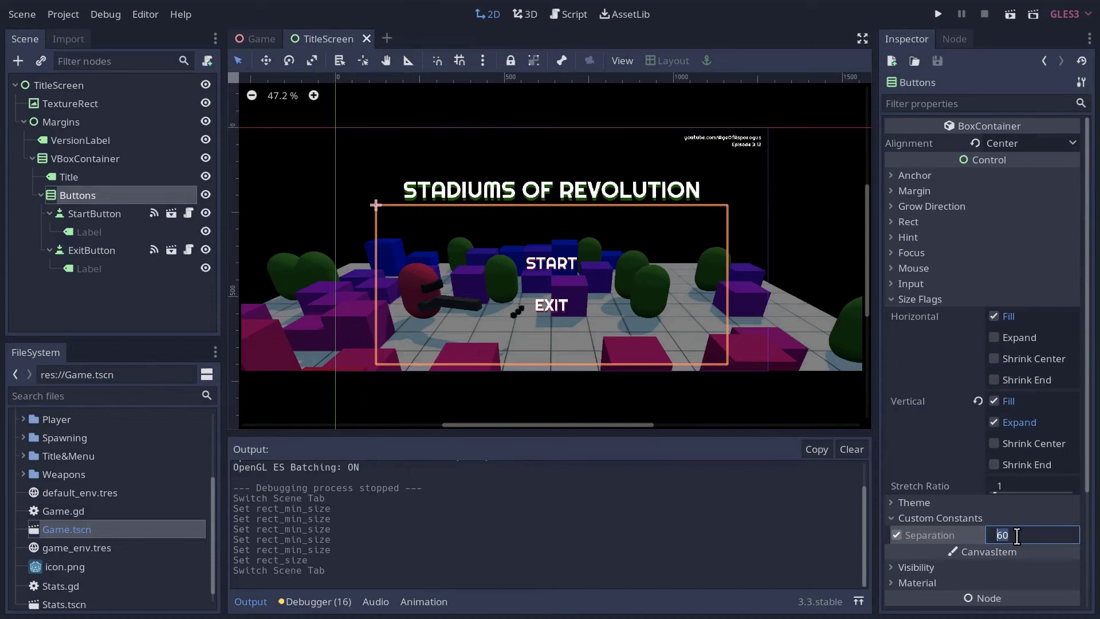
type("20")
key("Return")
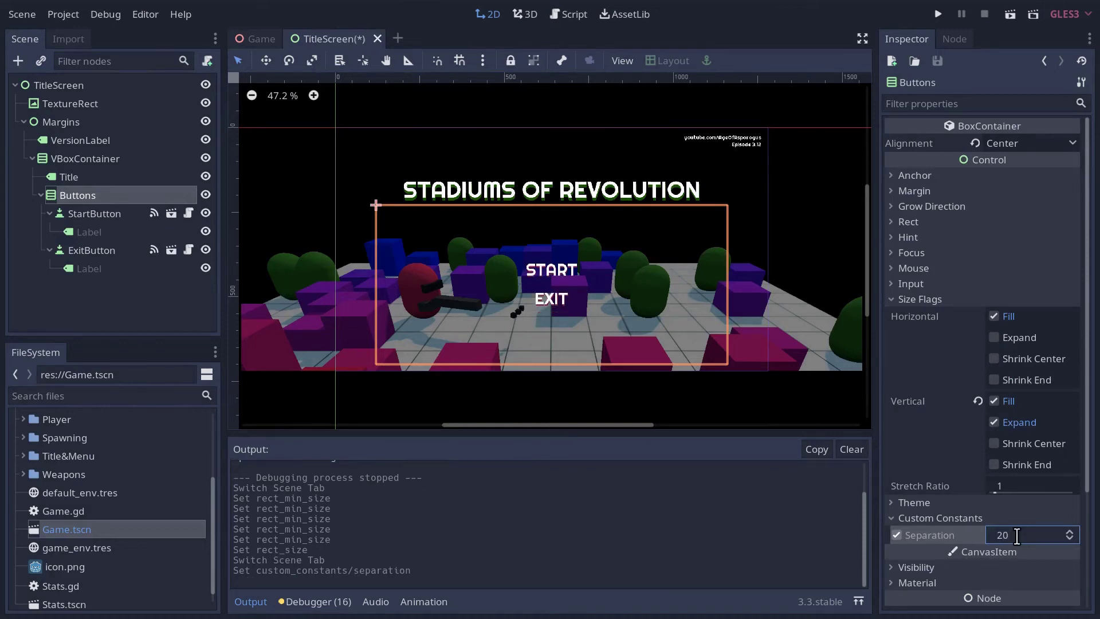
Set the Buttons container's custom Separation constant to 10 and save the TitleScreen scene
left_click(1017, 535)
type("10")
key("Return")
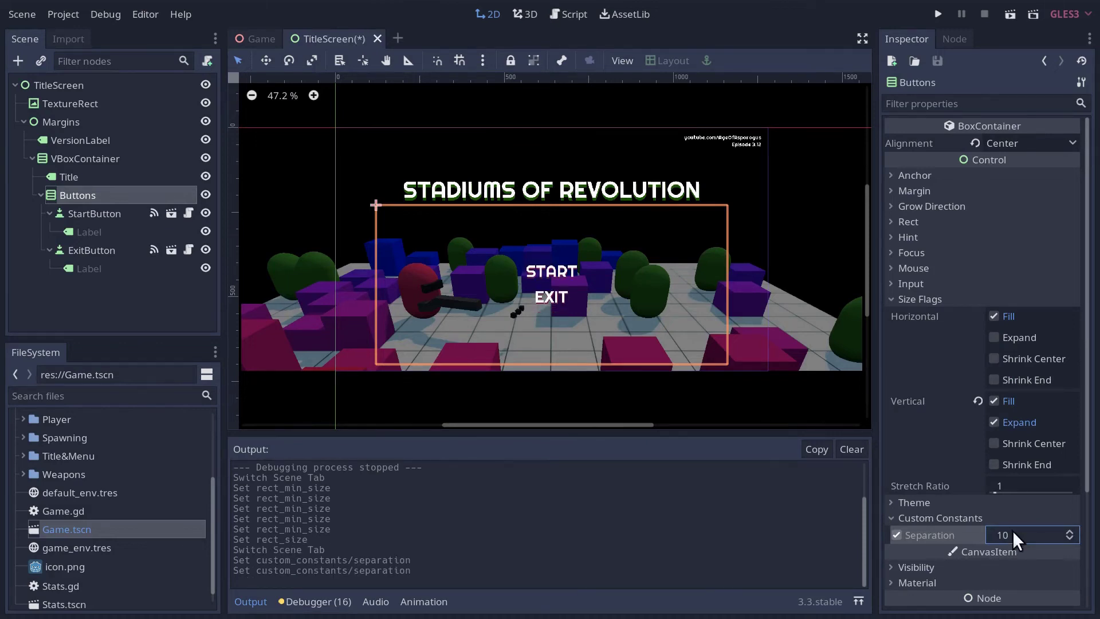
key("ctrl+s")
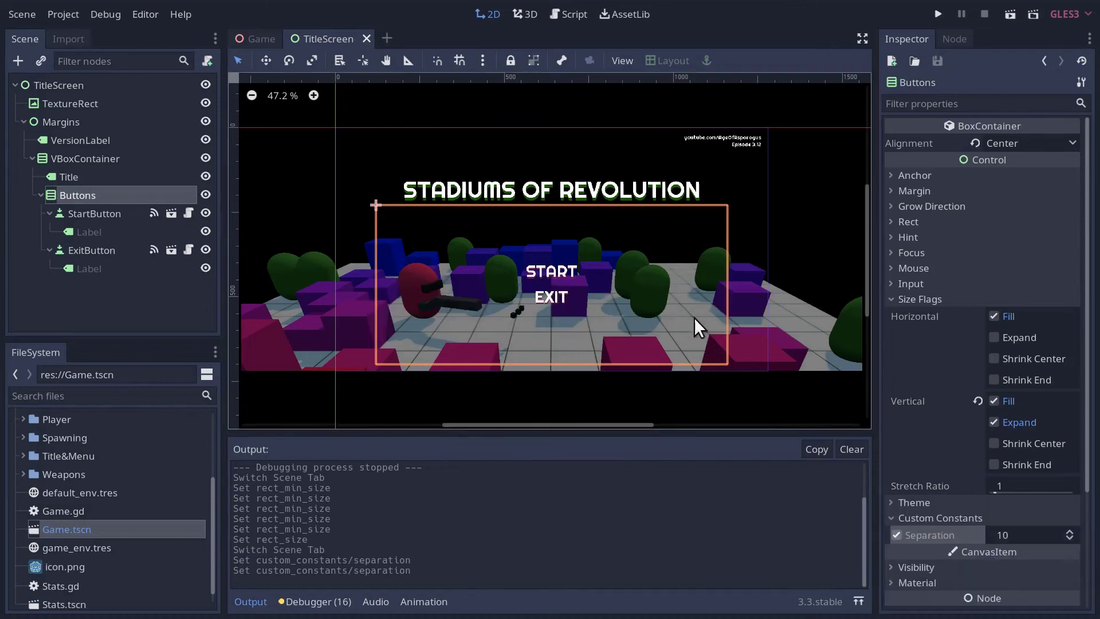
Run the TitleScreen scene, test the START button, and close the game window
left_click(1010, 13)
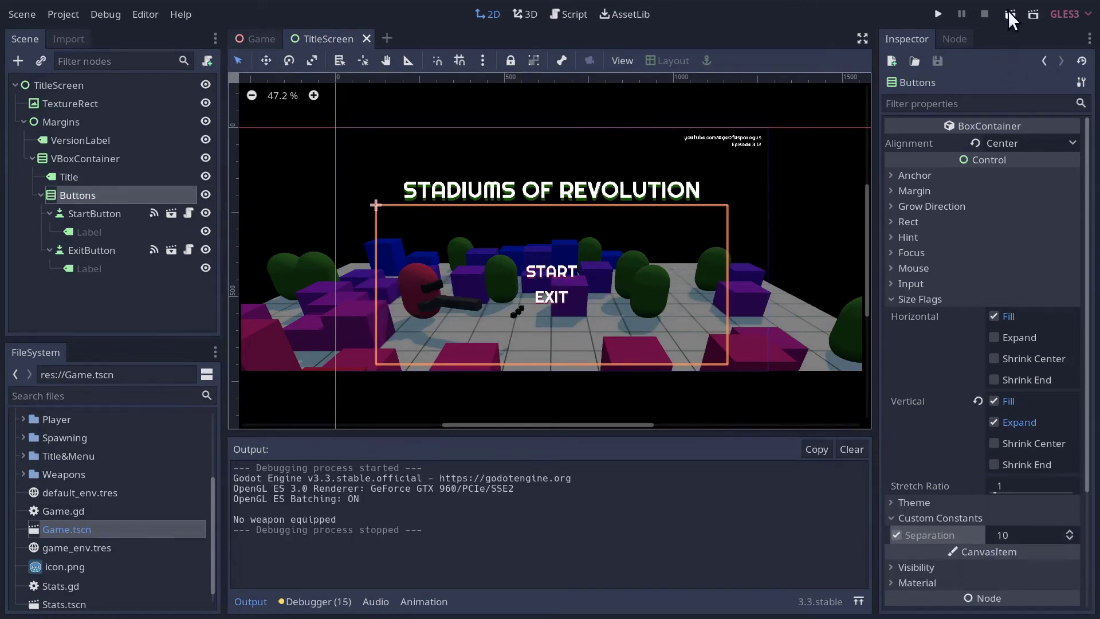
left_click(1009, 13)
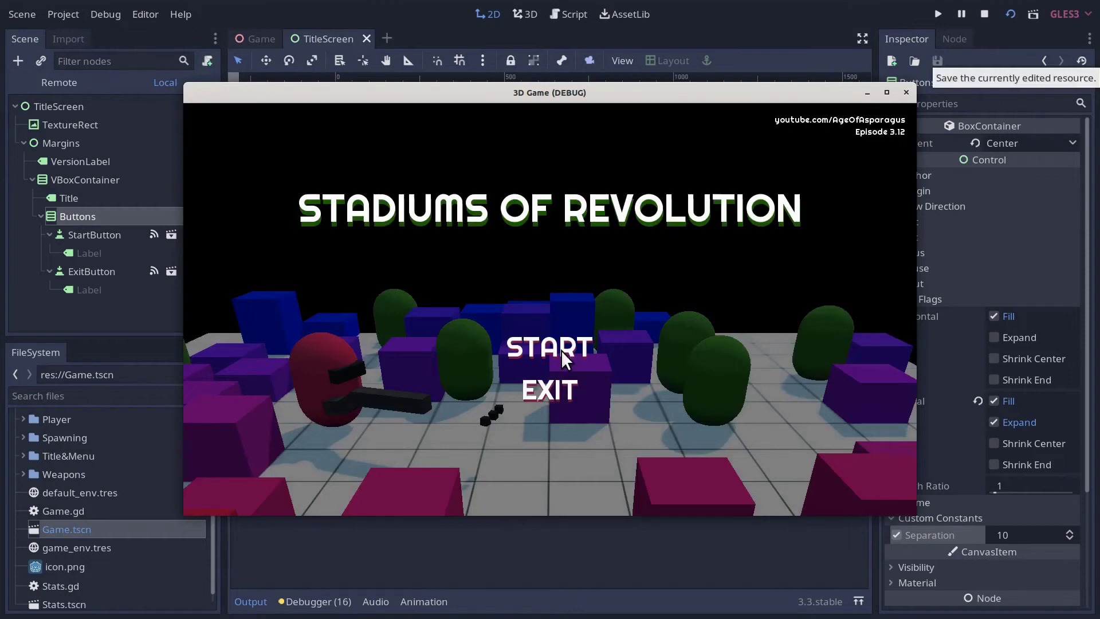
left_click(560, 350)
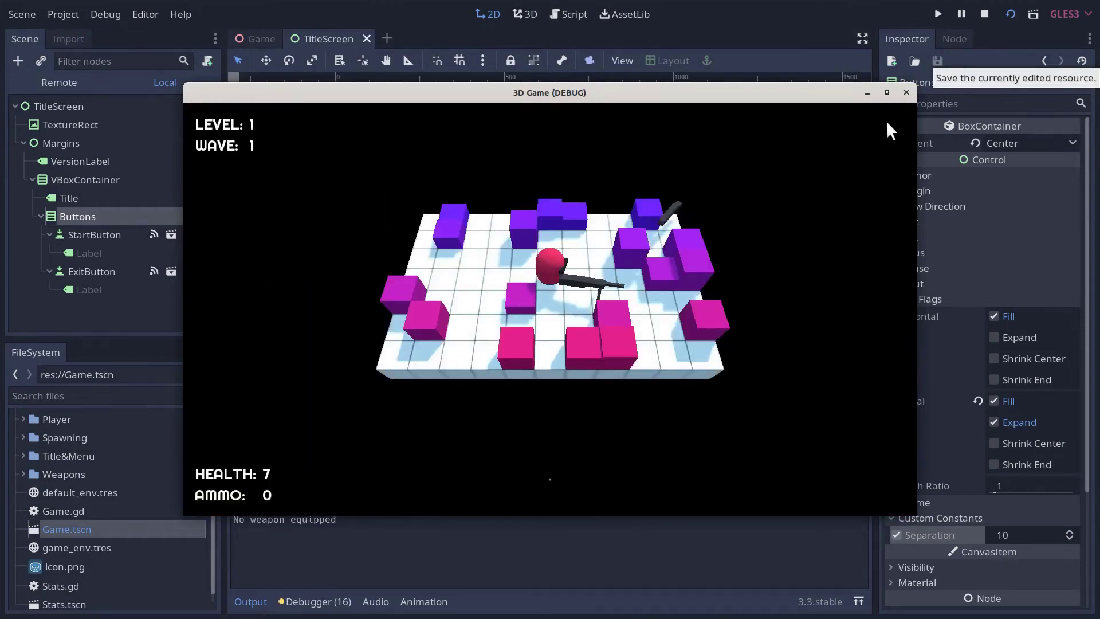
left_click(905, 93)
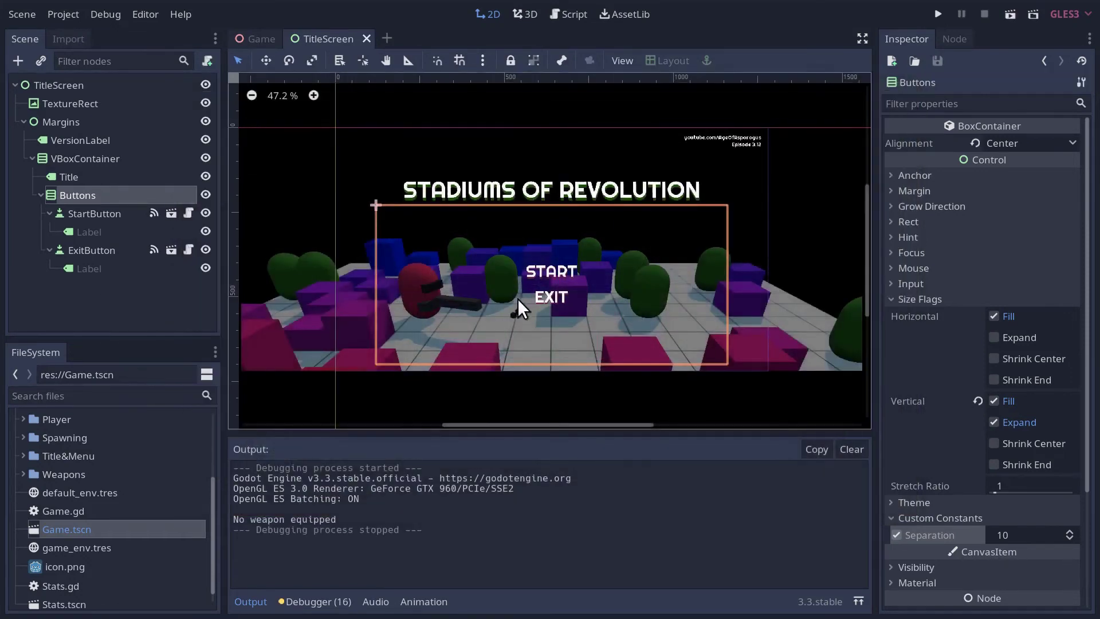
Run the TitleScreen scene repeatedly to test the EXIT button and check the menu's initial focus
left_click(1003, 16)
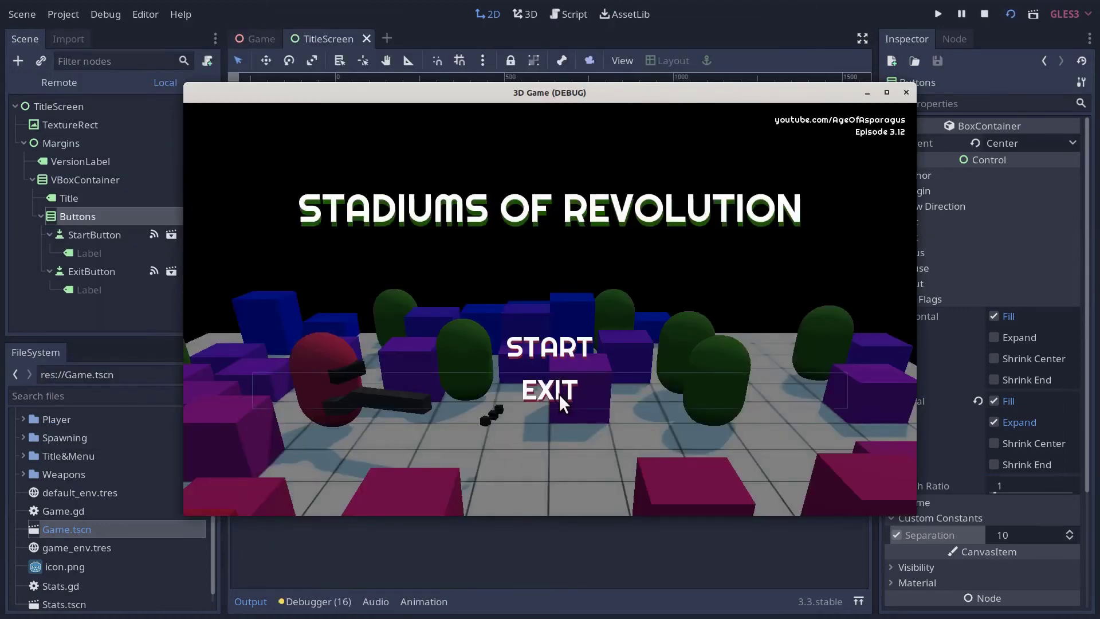
left_click(558, 395)
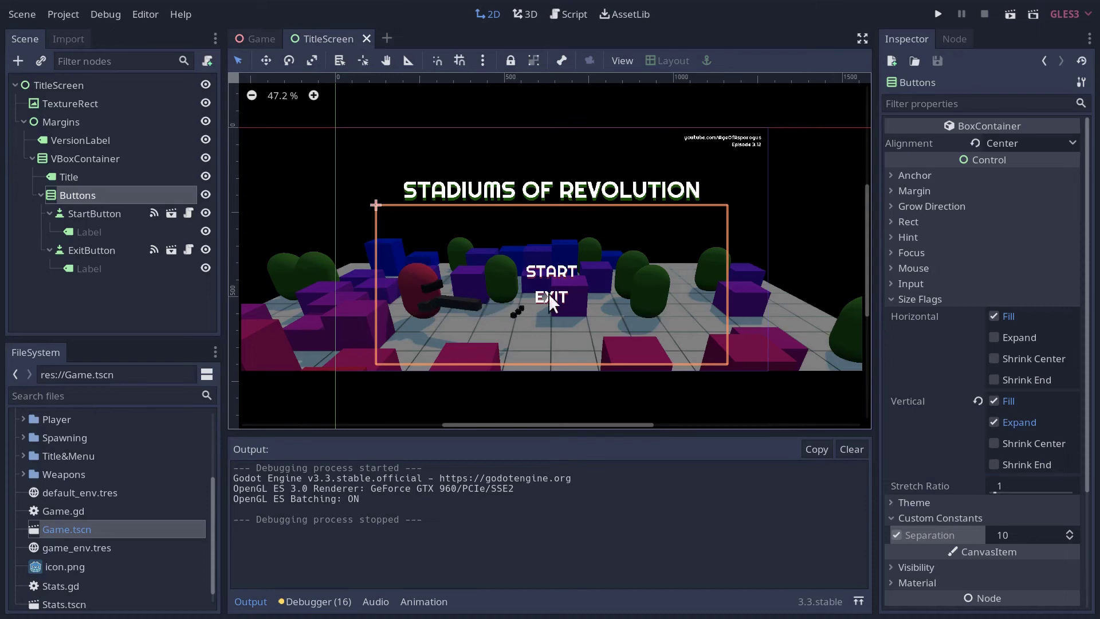
left_click(1010, 15)
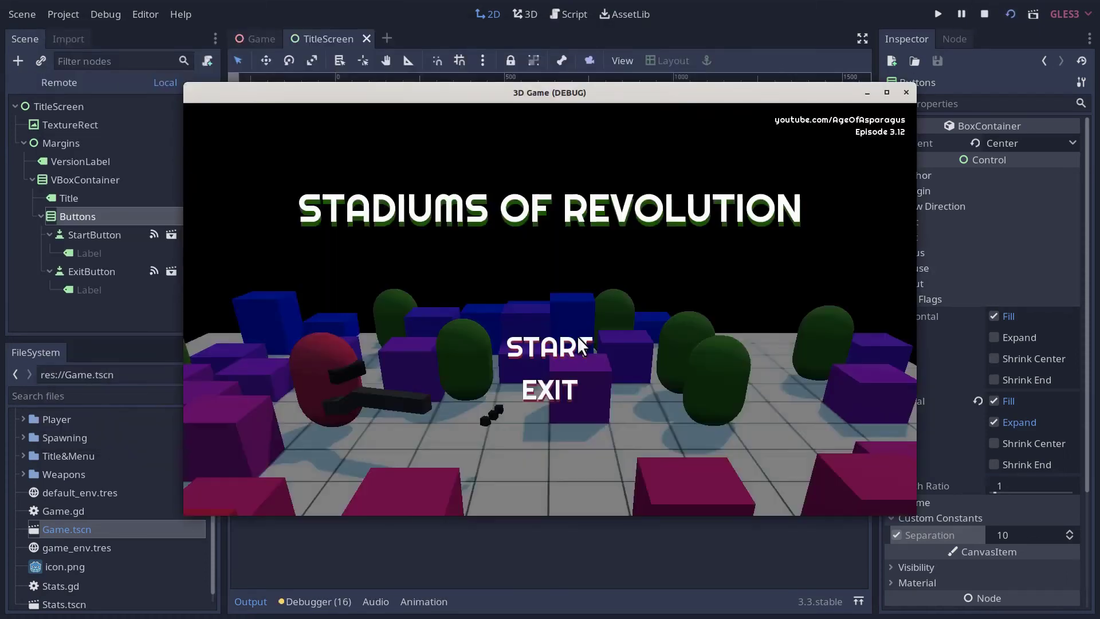
left_click(569, 384)
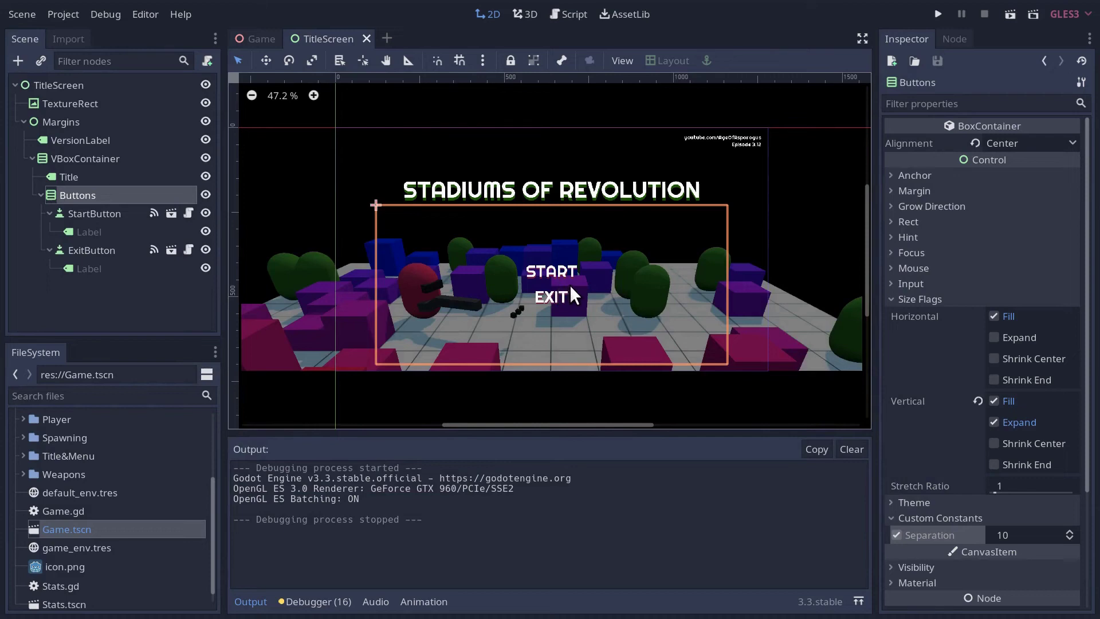
left_click(1010, 15)
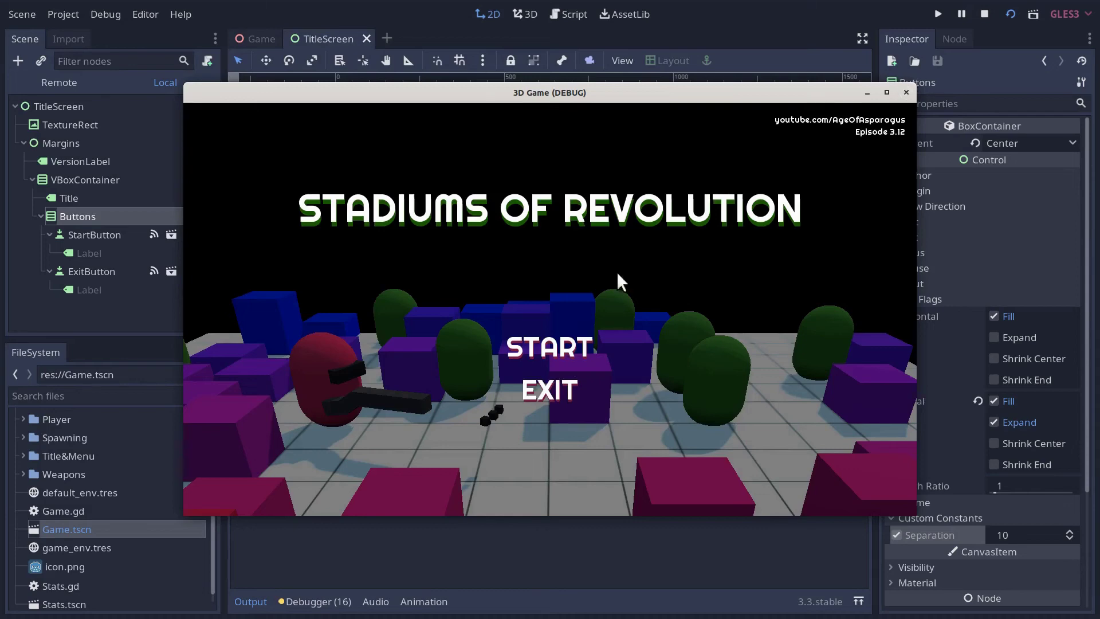
left_click(906, 92)
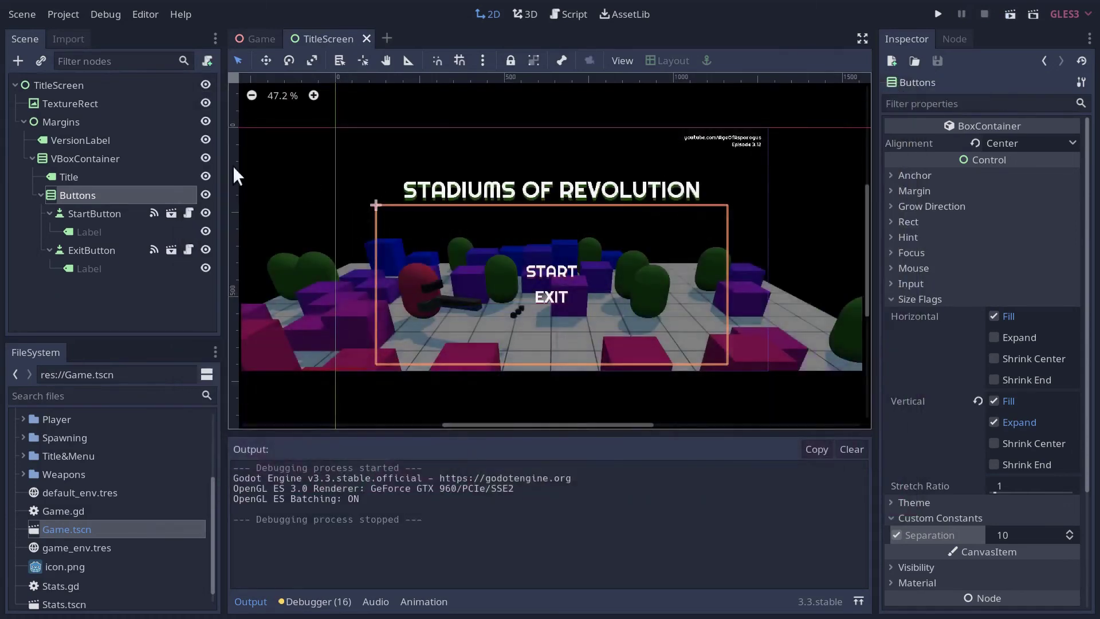
Attach a new GDScript named TitleScreen.gd in res://Title&Menu to the TitleScreen root node
left_click(63, 87)
left_click(206, 63)
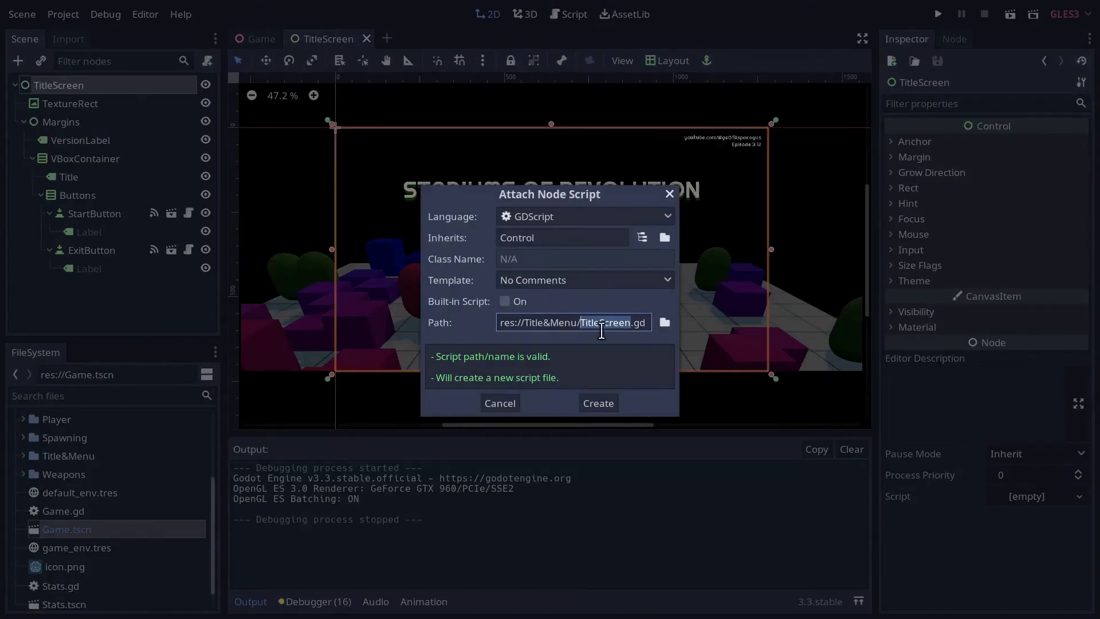
left_click(599, 403)
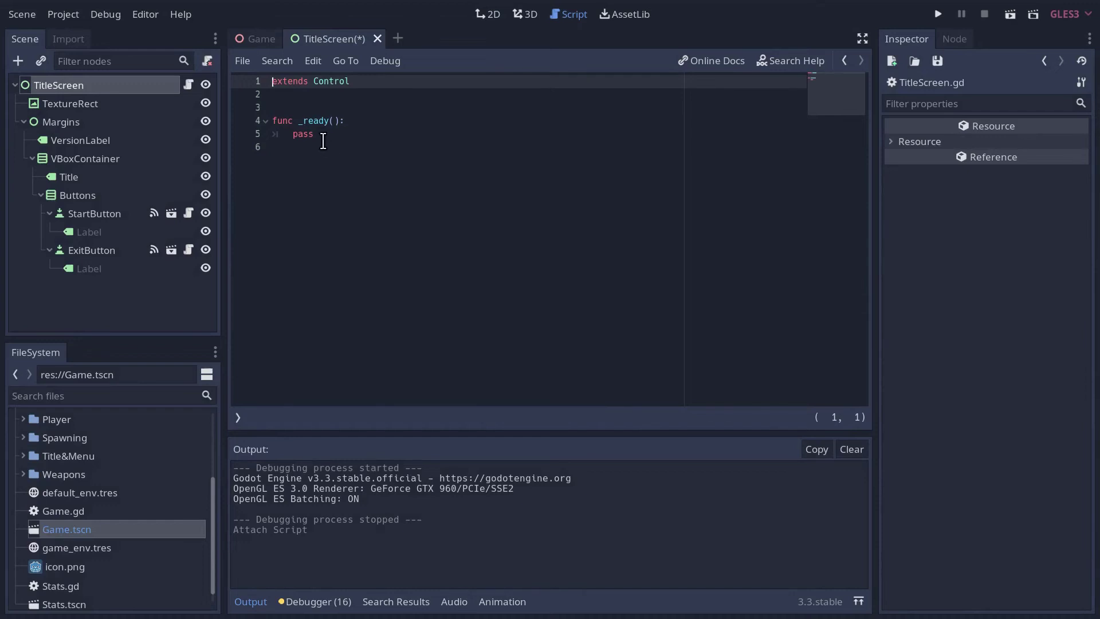
Replace pass in _ready() with $Margins/VBoxContainer/Buttons/StartButton.grab_focus()
left_click_drag(318, 136, 293, 135)
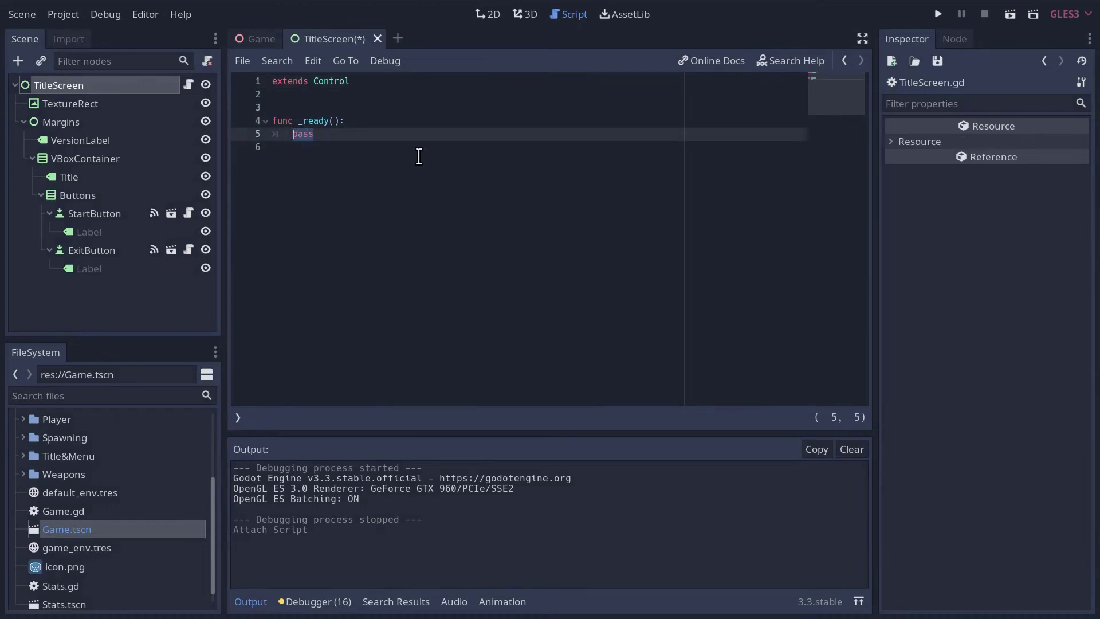
type("$")
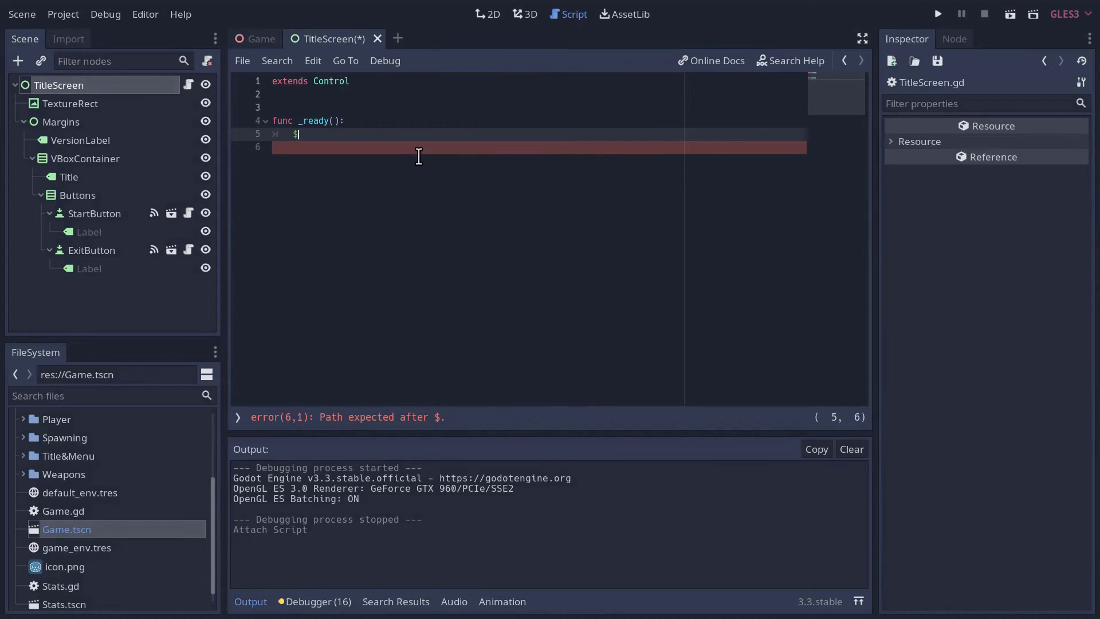
type("Ma")
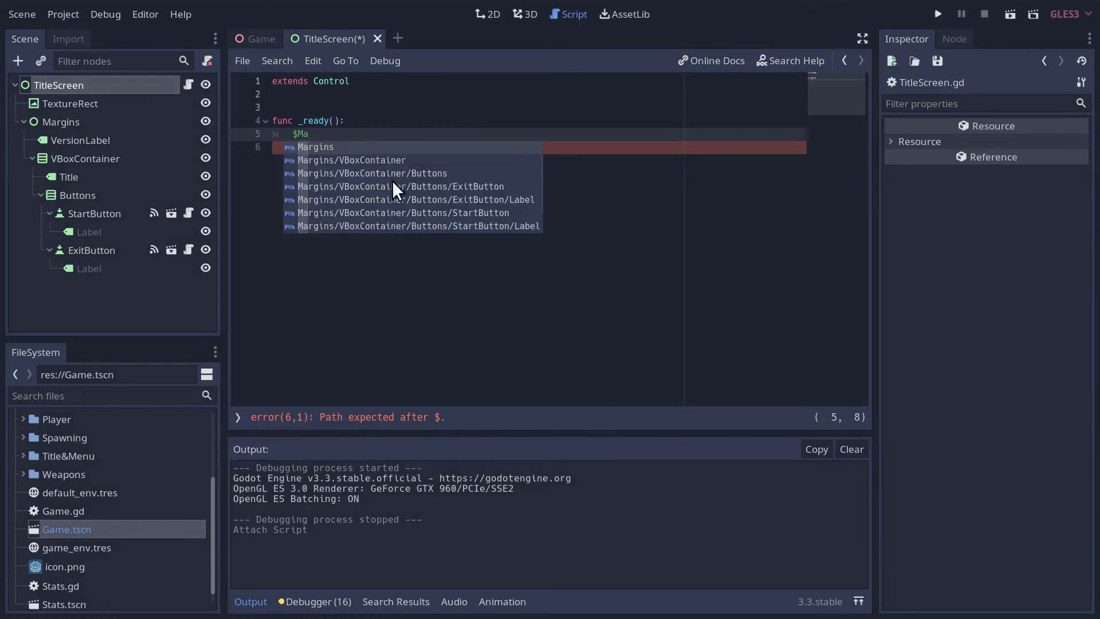
scroll(400, 219, "down", 5)
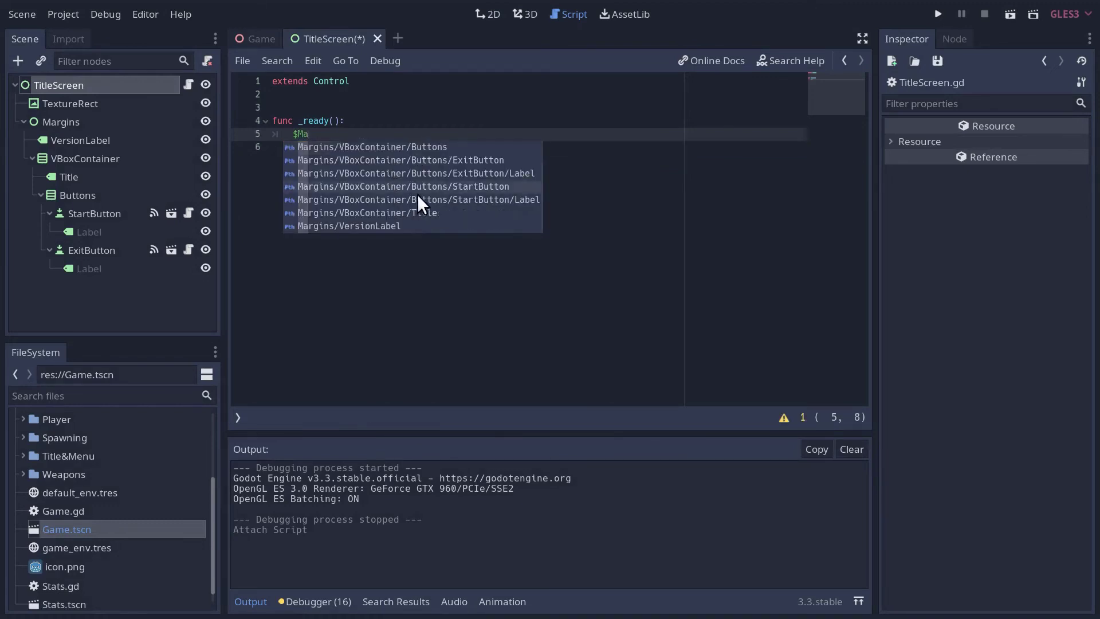
left_click(420, 184)
type(".grab")
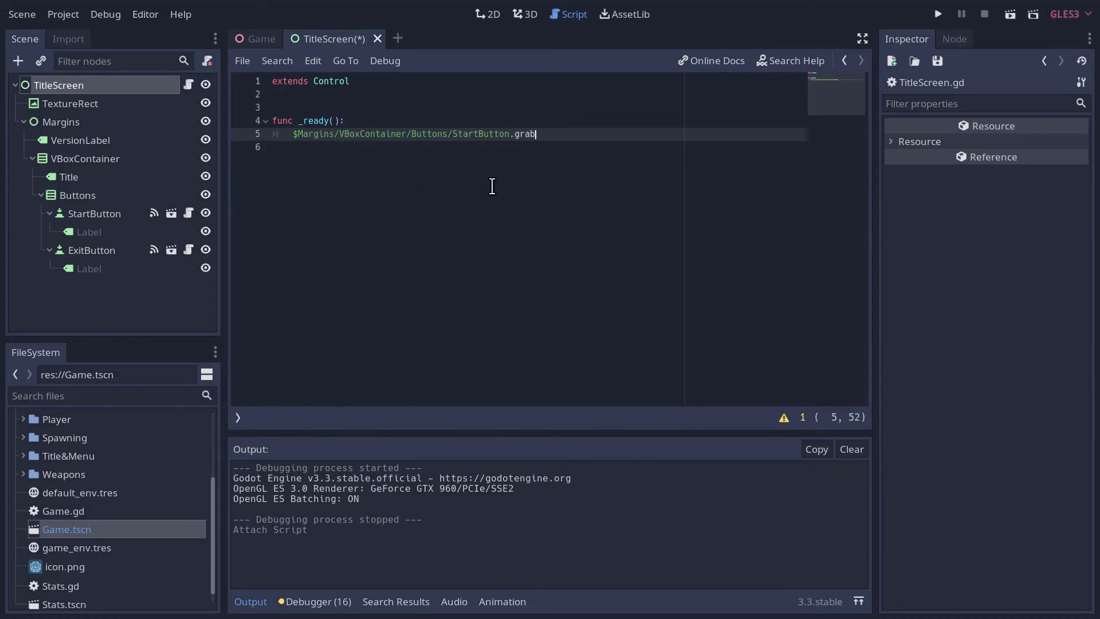
type("_")
key("Down")
key("Return")
Run the TitleScreen scene, test keyboard focus moving between START and EXIT, and close the game window
left_click(1010, 13)
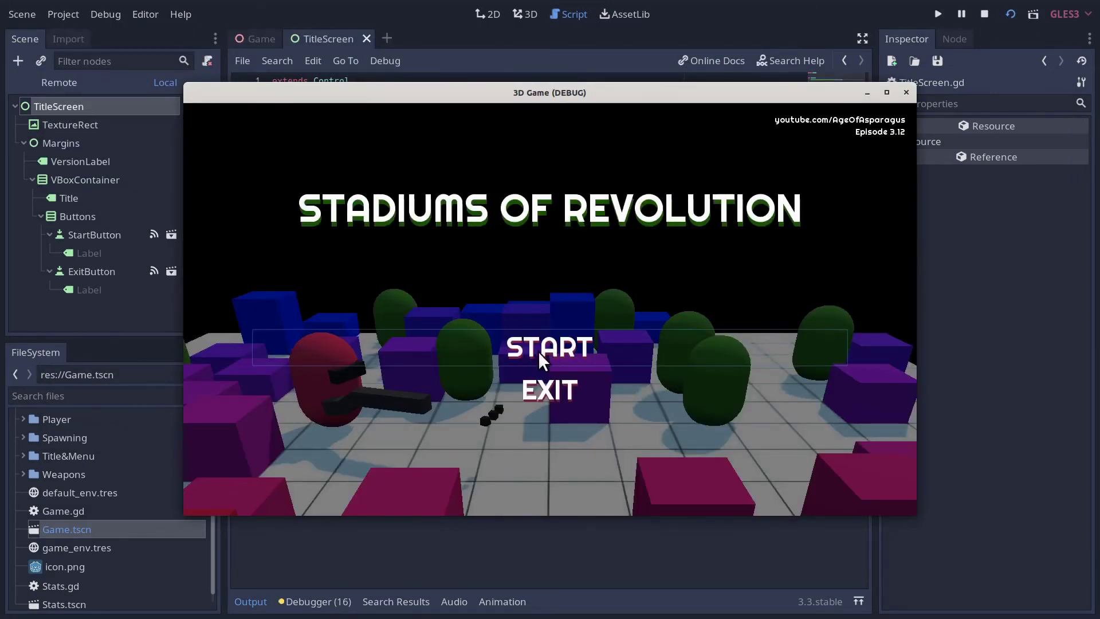
key("Down")
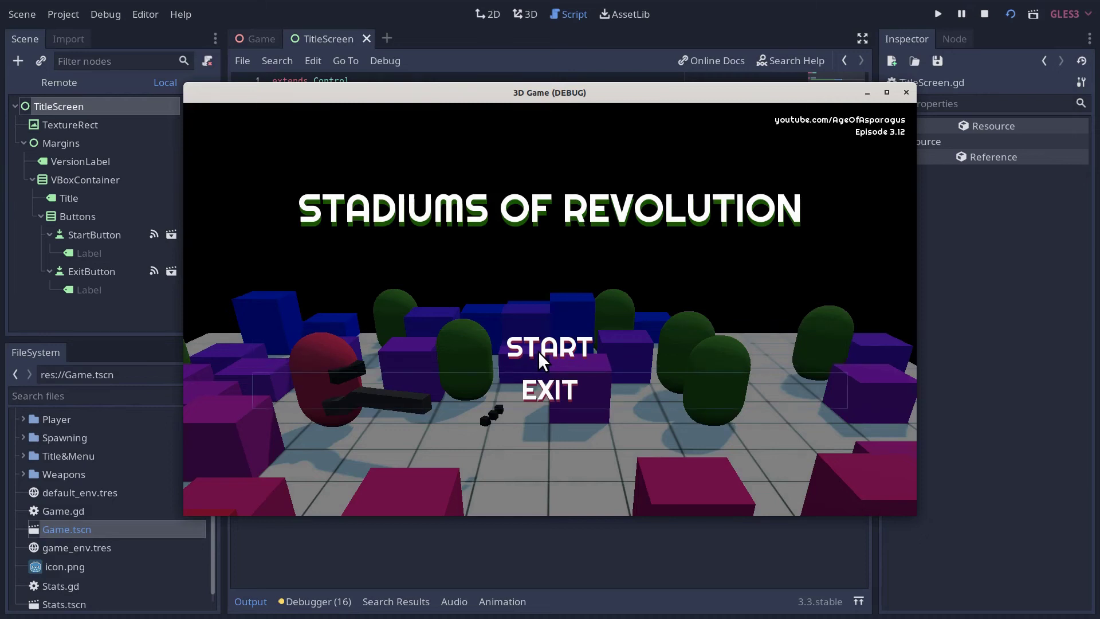
key("Up")
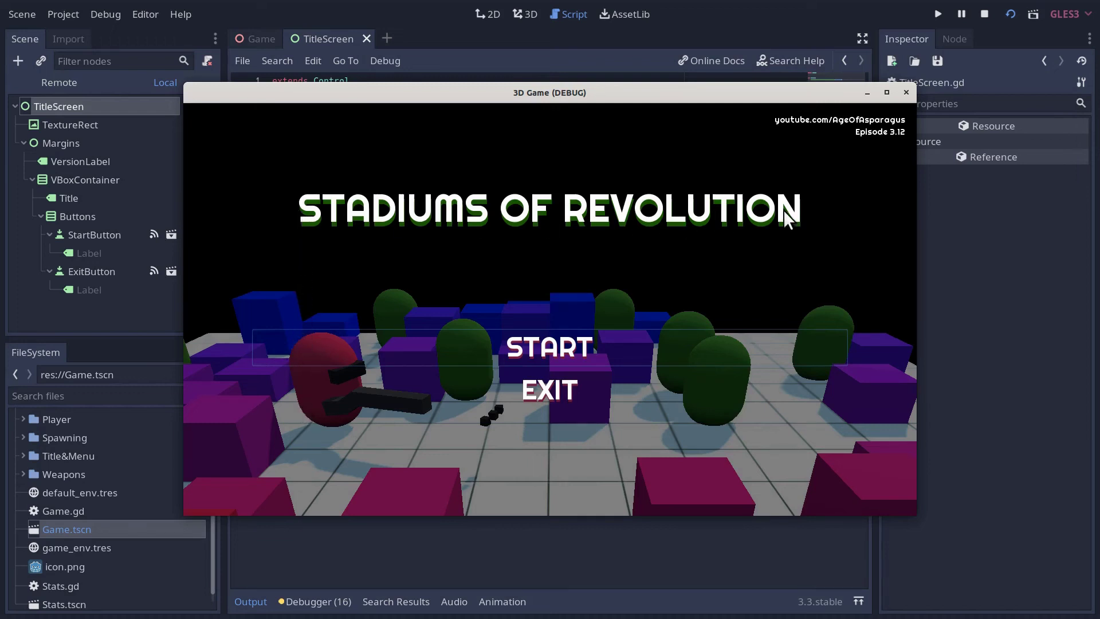
left_click(905, 92)
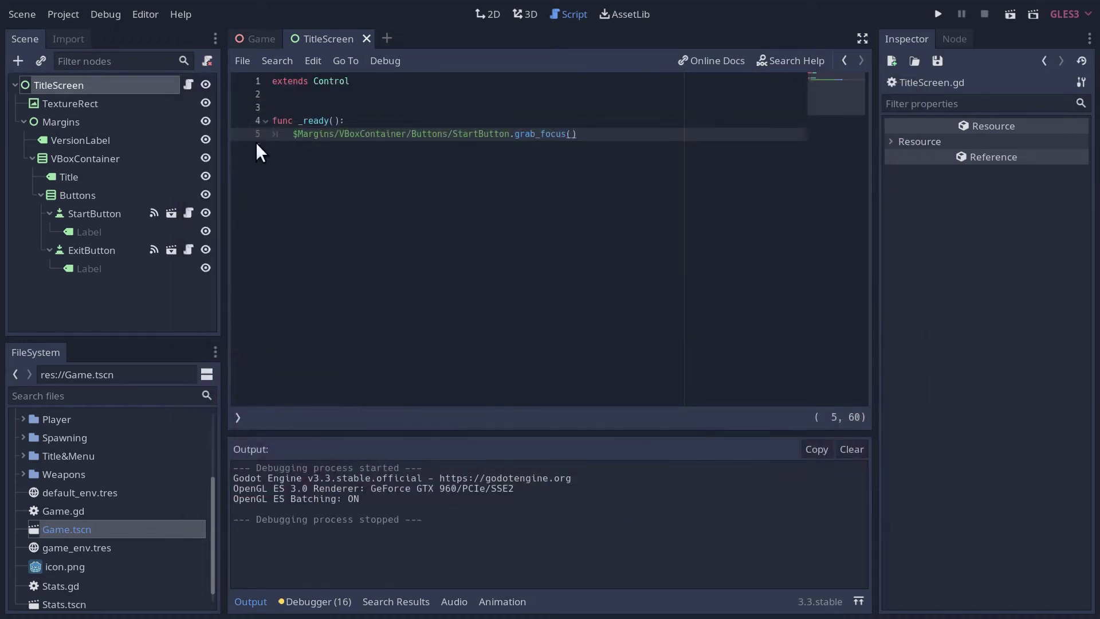
Return to the 2D view and try a left margin of 120 and a right margin of -120 for VBoxContainer
left_click(295, 277)
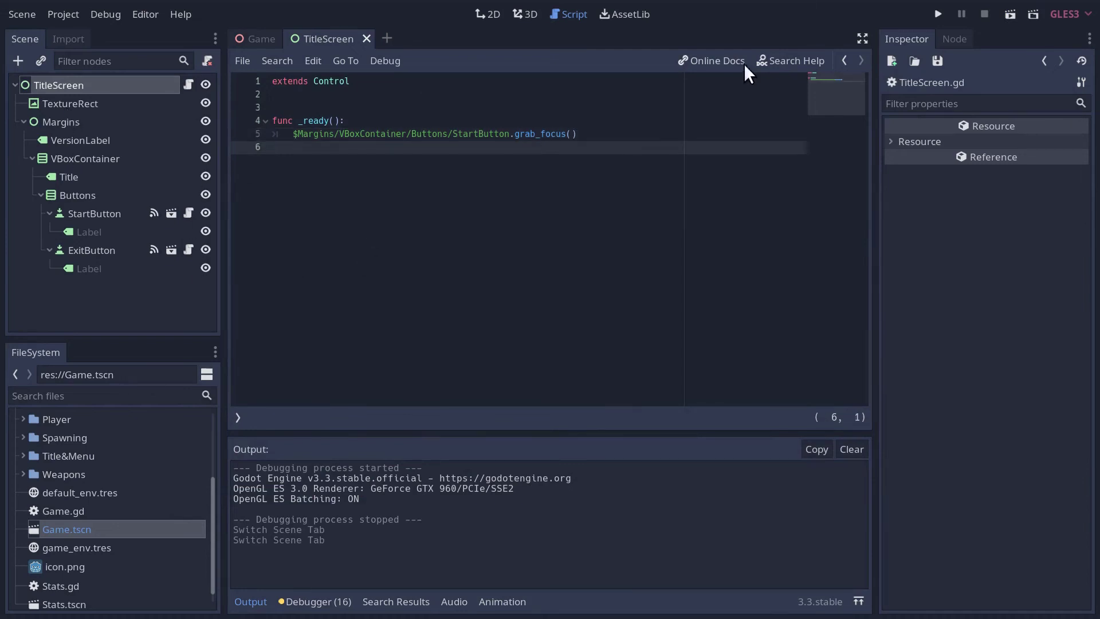
left_click(485, 15)
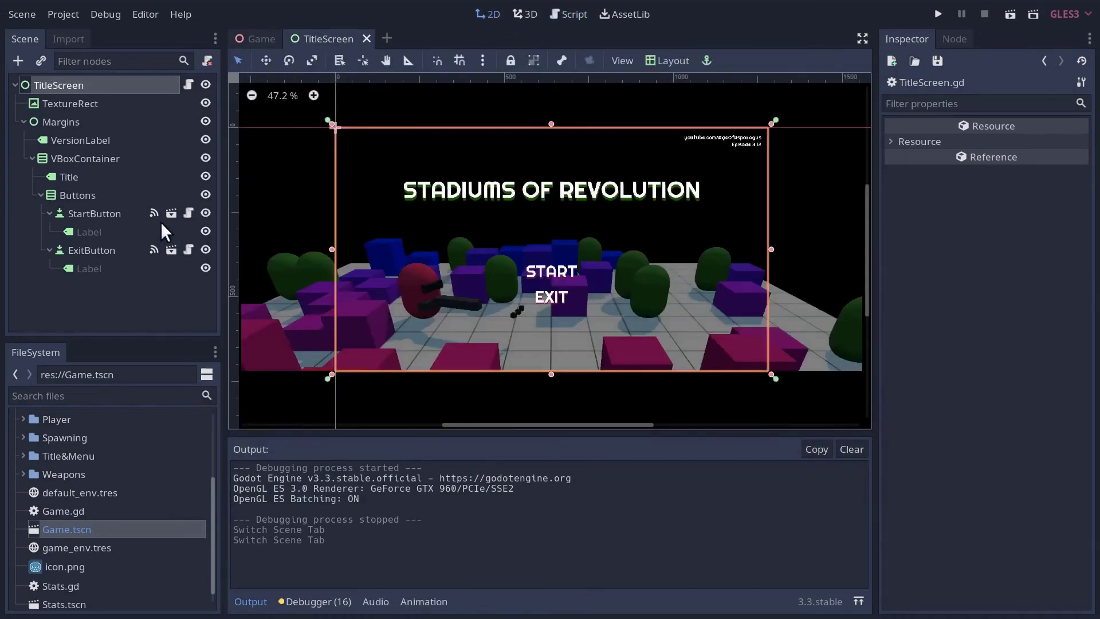
left_click(76, 158)
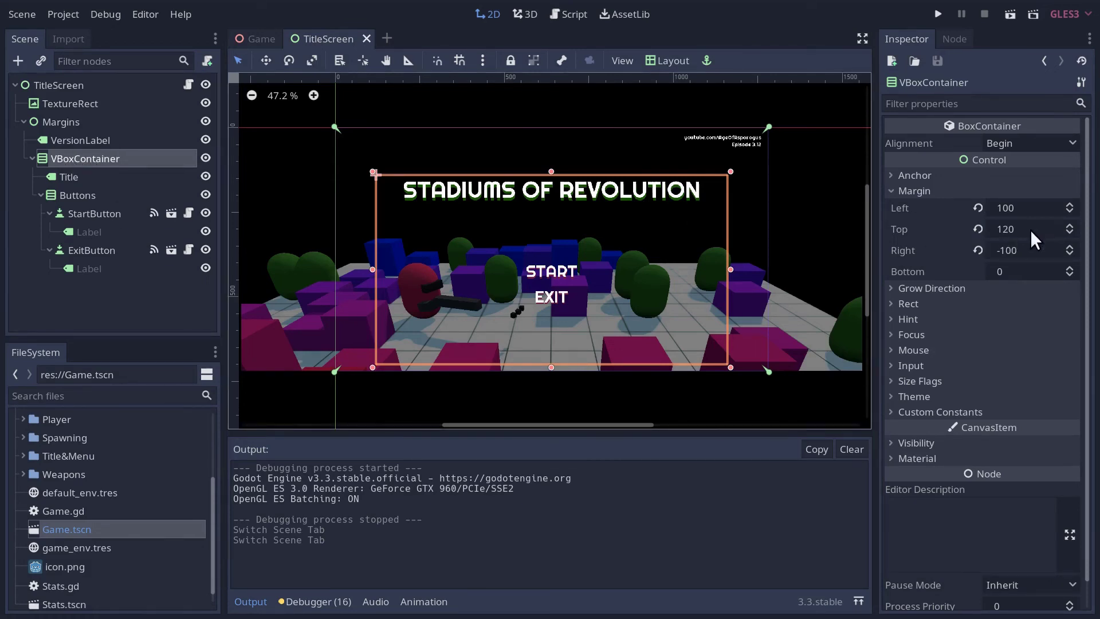
left_click(1014, 207)
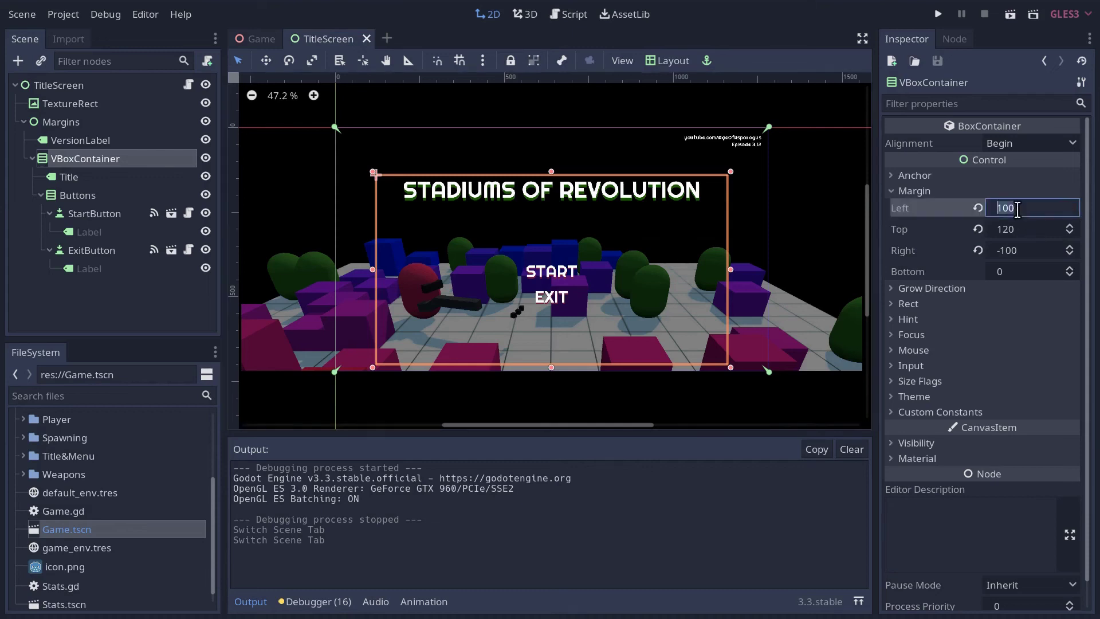
type("120")
key("Return")
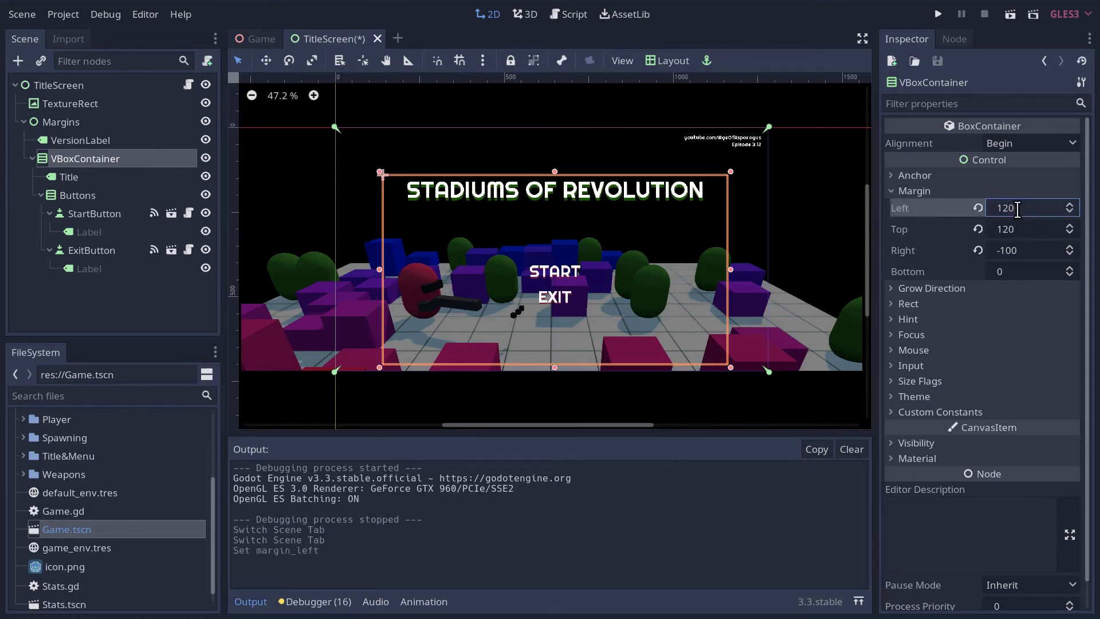
left_click(1024, 252)
type("-120")
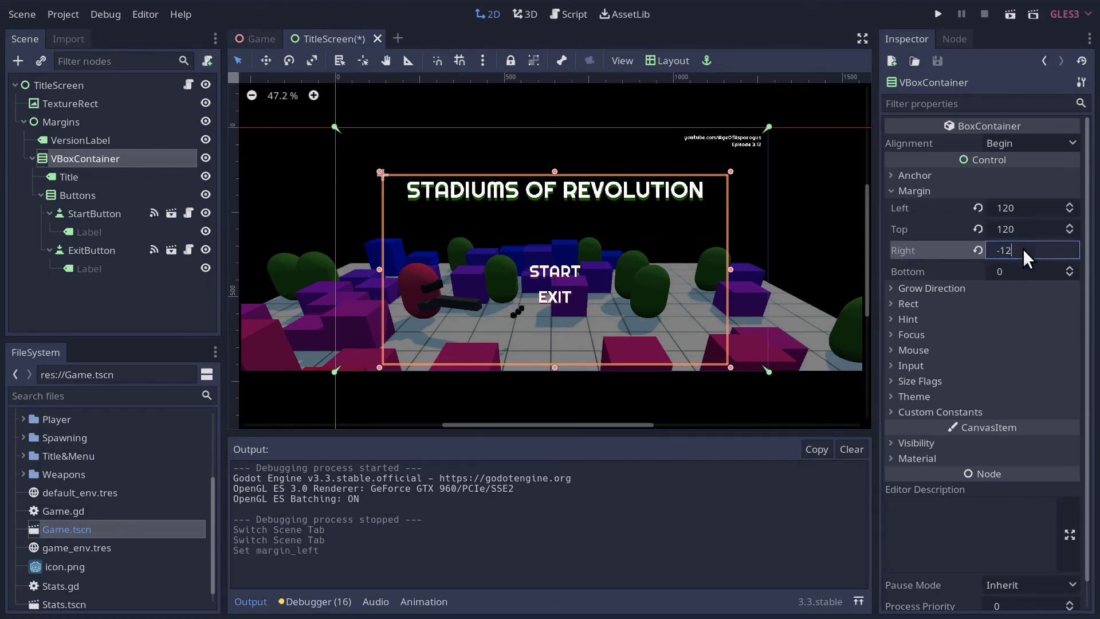
key("Return")
Try a left margin of 150 and a right margin of -150 for VBoxContainer
left_click(1021, 209)
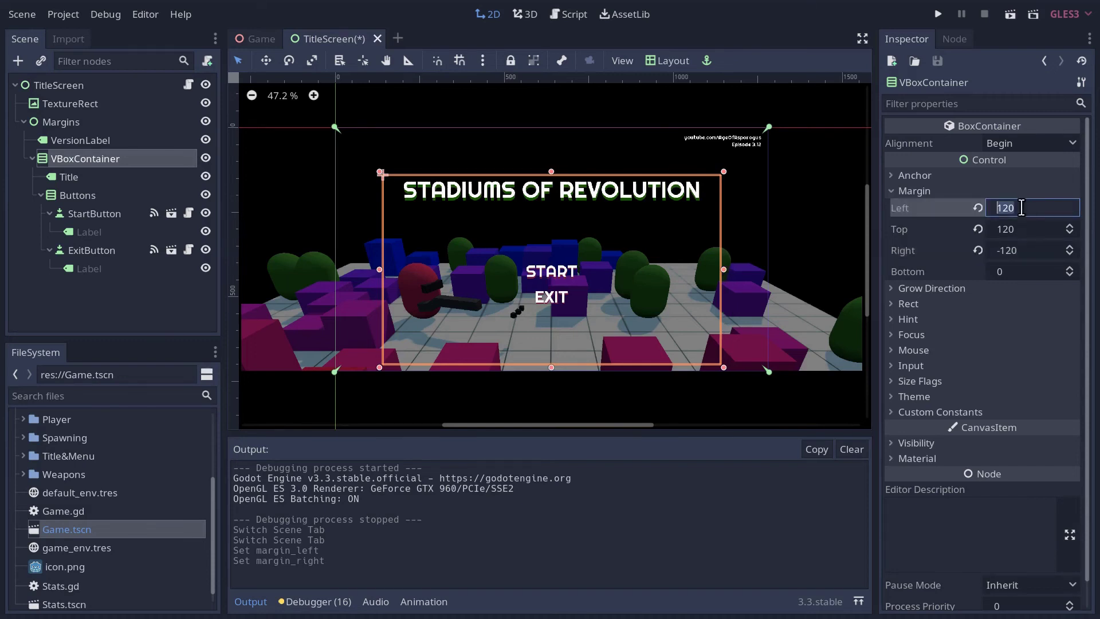
type("100")
key("BackSpace")
key("BackSpace")
type("50")
key("Return")
left_click(1018, 251)
type("-")
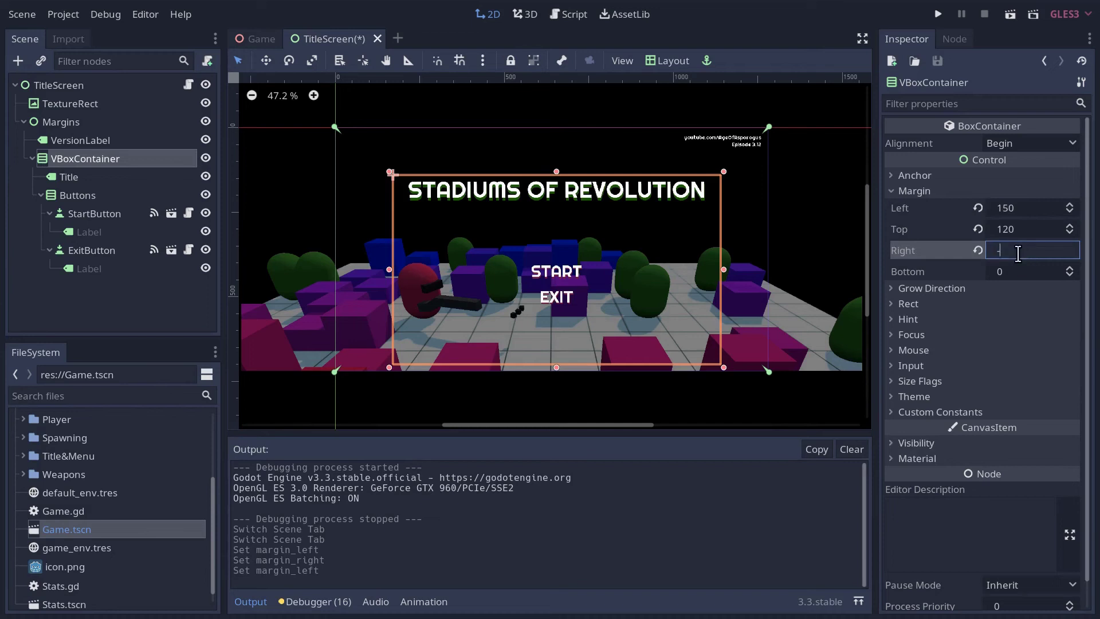
type("150")
key("Return")
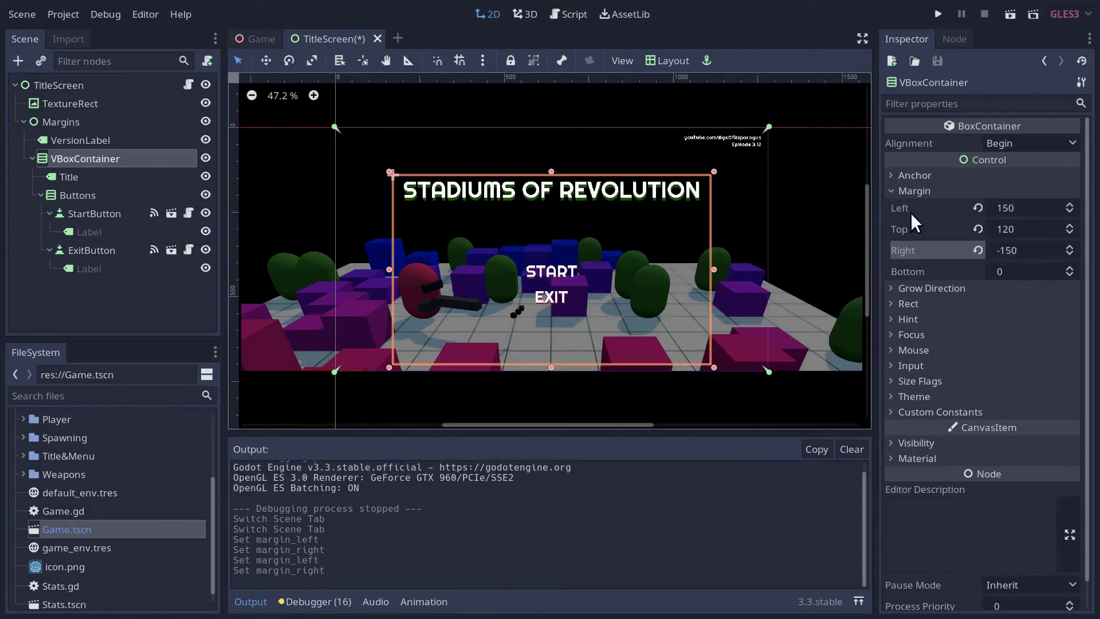
Set VBoxContainer's left margin to 175 and its right margin to -175
left_click(1008, 213)
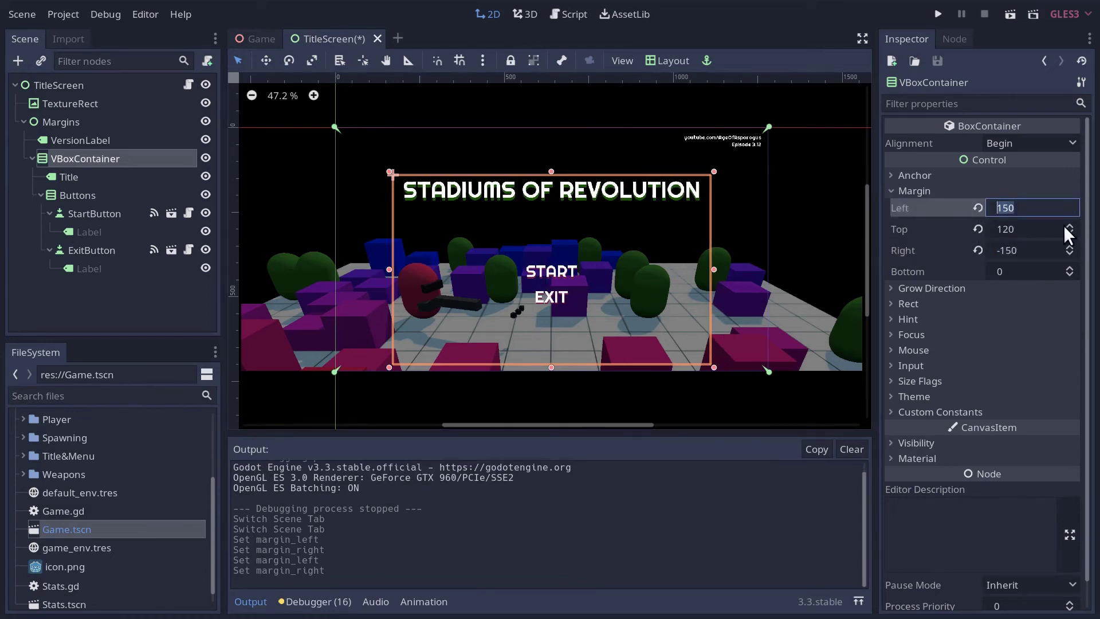
type("175")
key("Return")
left_click(1036, 250)
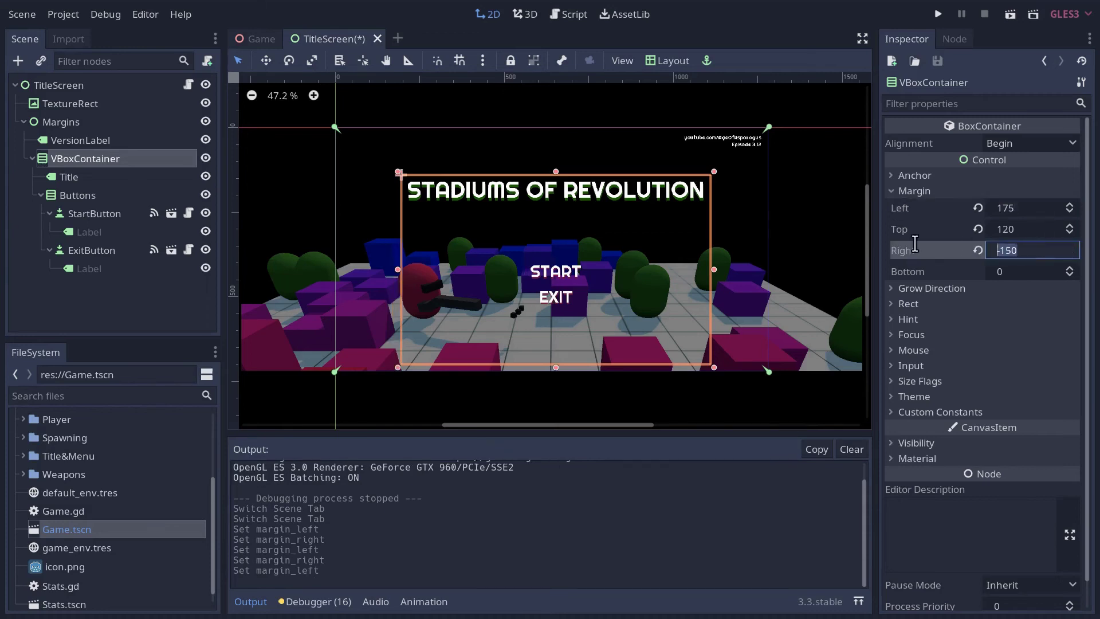
type("-175")
key("Return")
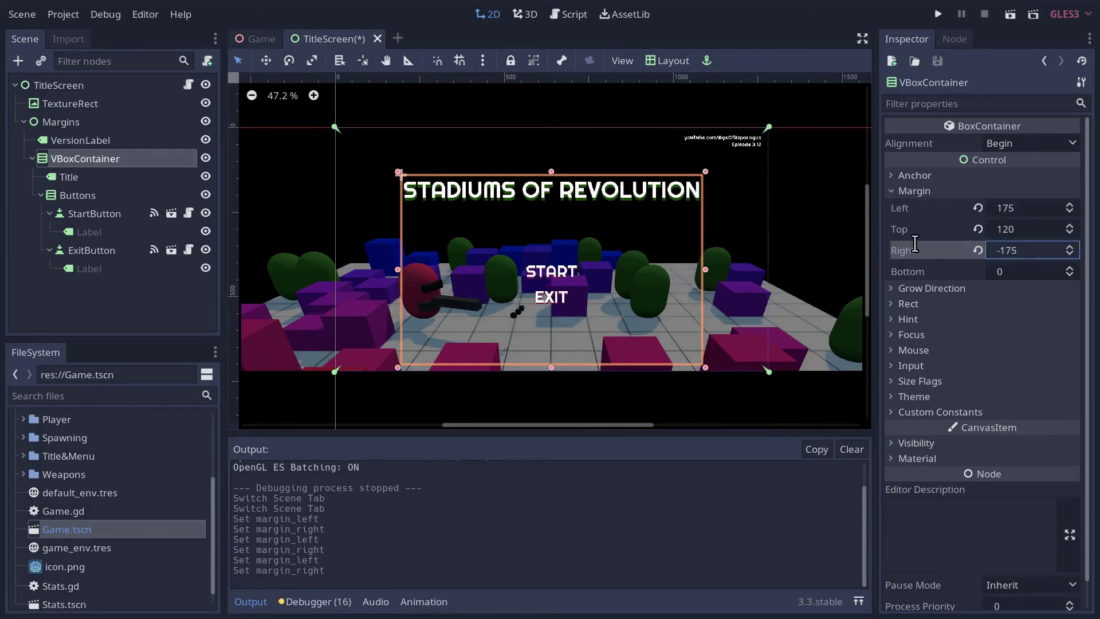
Inspect the extents of the Buttons container and StartButton, run the TitleScreen scene, and close the game window
left_click(91, 197)
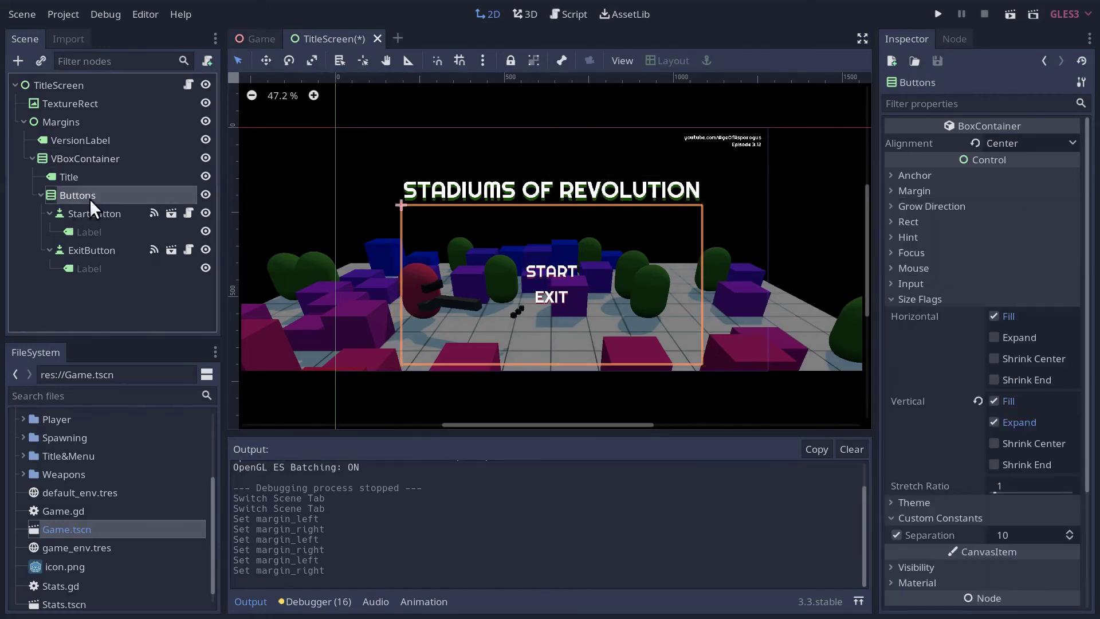
left_click(92, 214)
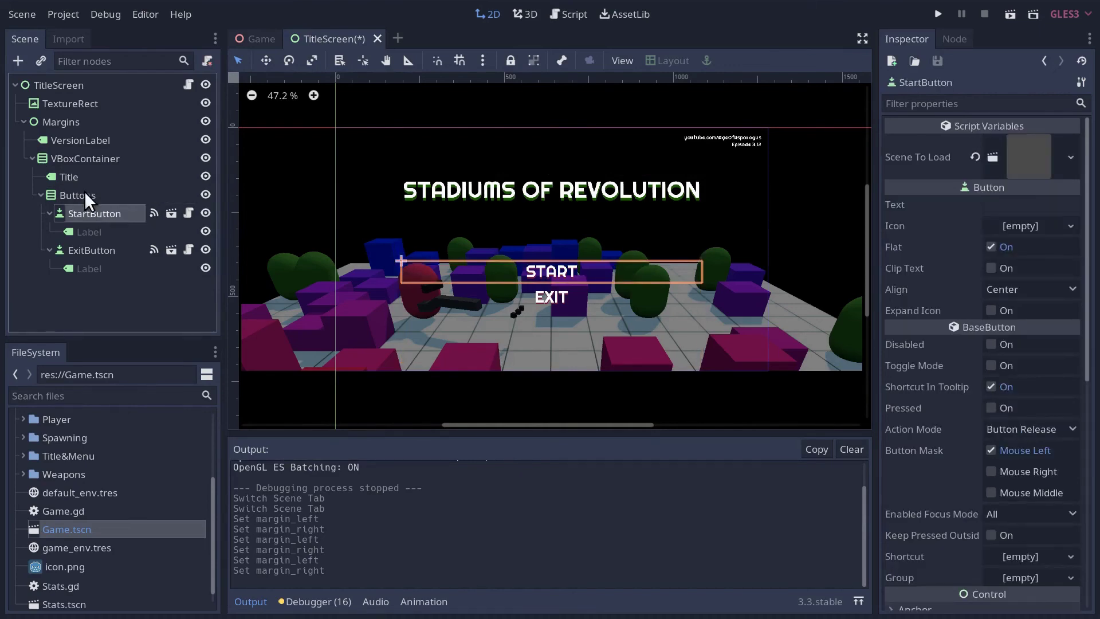
left_click(1010, 14)
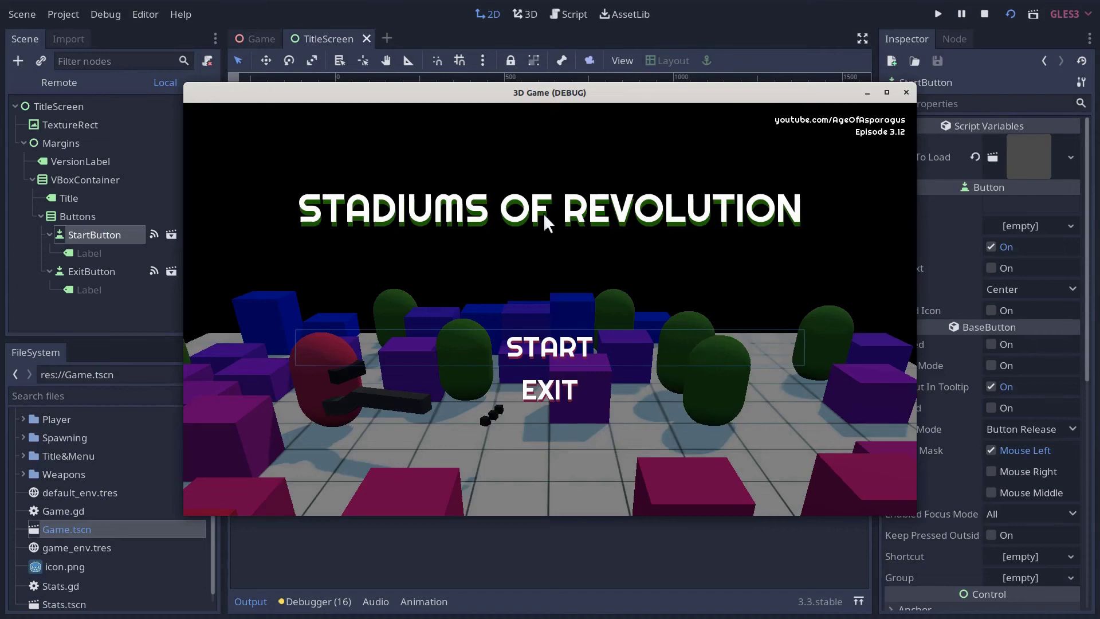
left_click(906, 91)
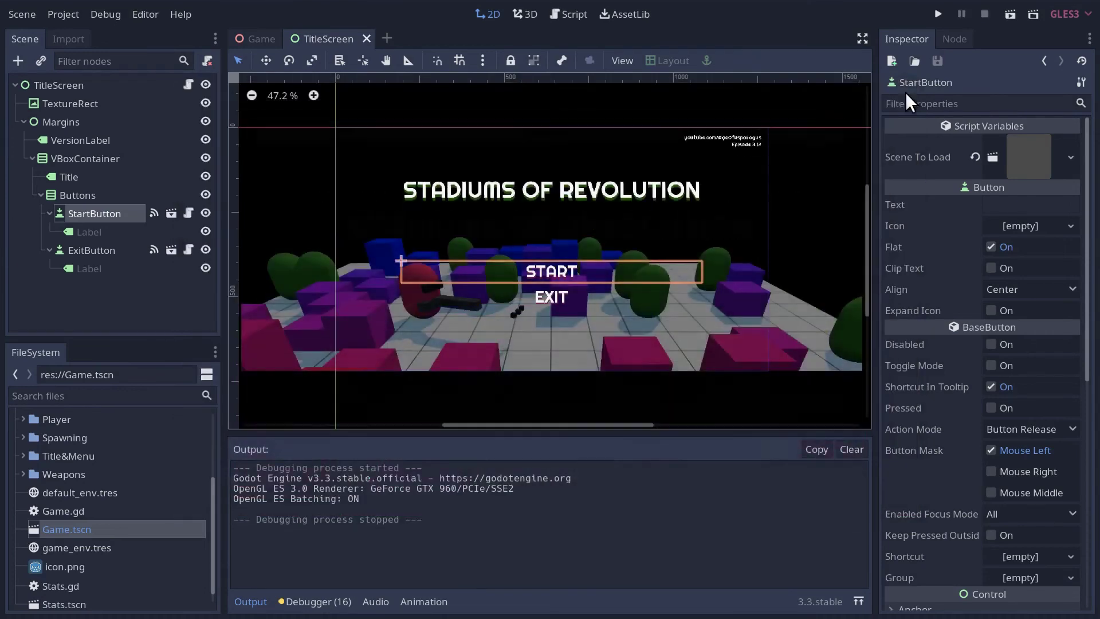
Run the TitleScreen scene again, test the layout by resizing the game window, and stop the game
left_click(1009, 15)
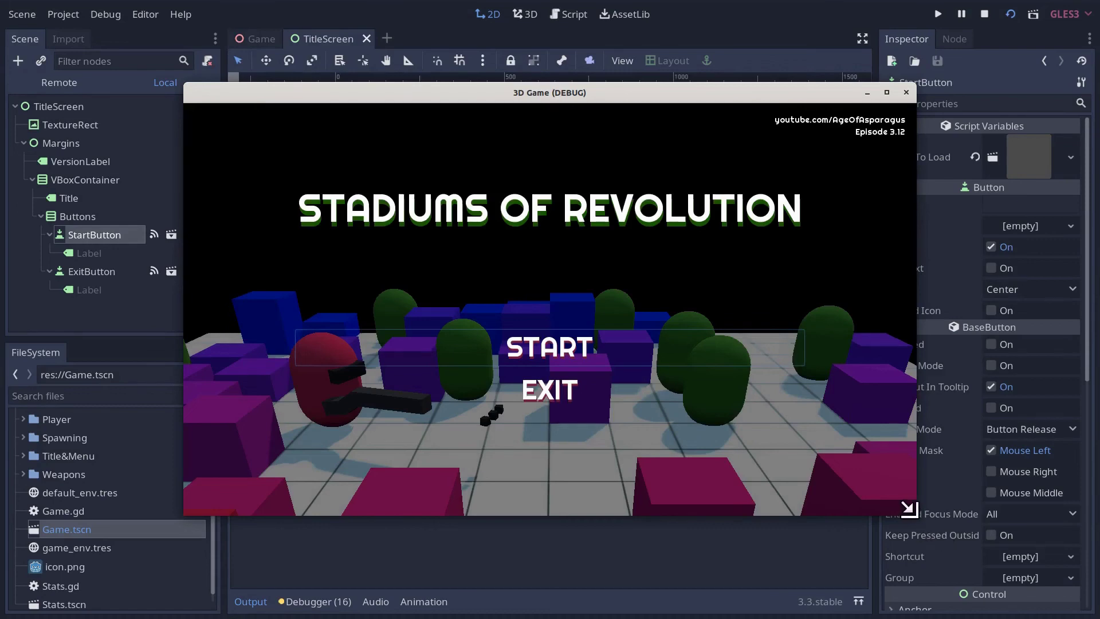
left_click_drag(909, 508, 935, 382)
left_click_drag(984, 446, 797, 456)
key("F8")
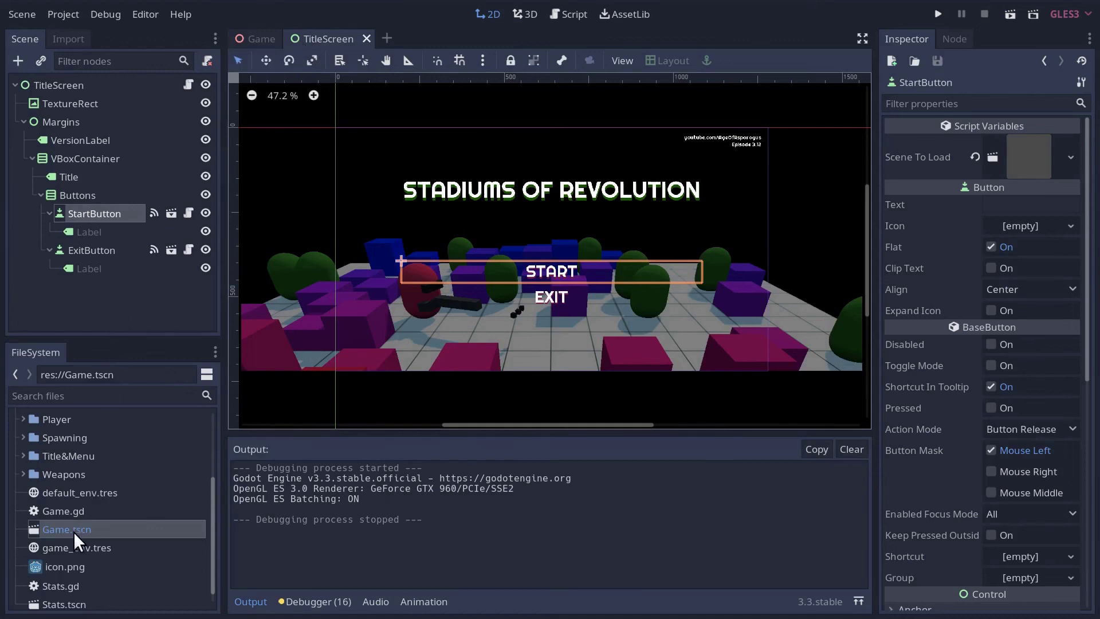
Open the MenuButton scene and give the root Button's custom Focus style a new StyleBoxFlat, expanding its properties
left_click(171, 212)
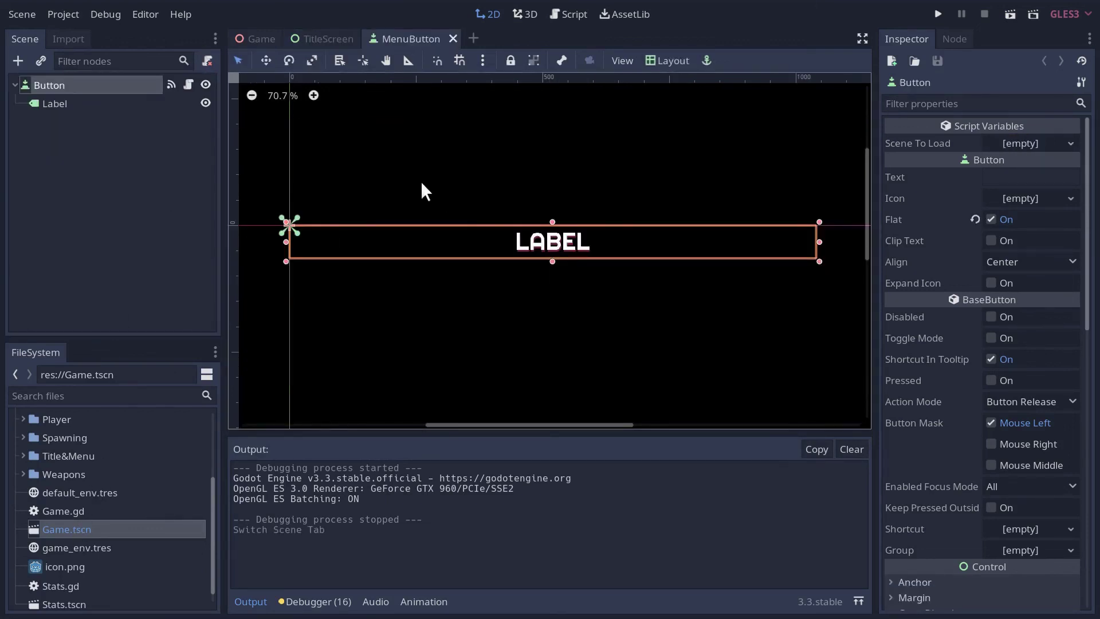
scroll(972, 403, "down", 5)
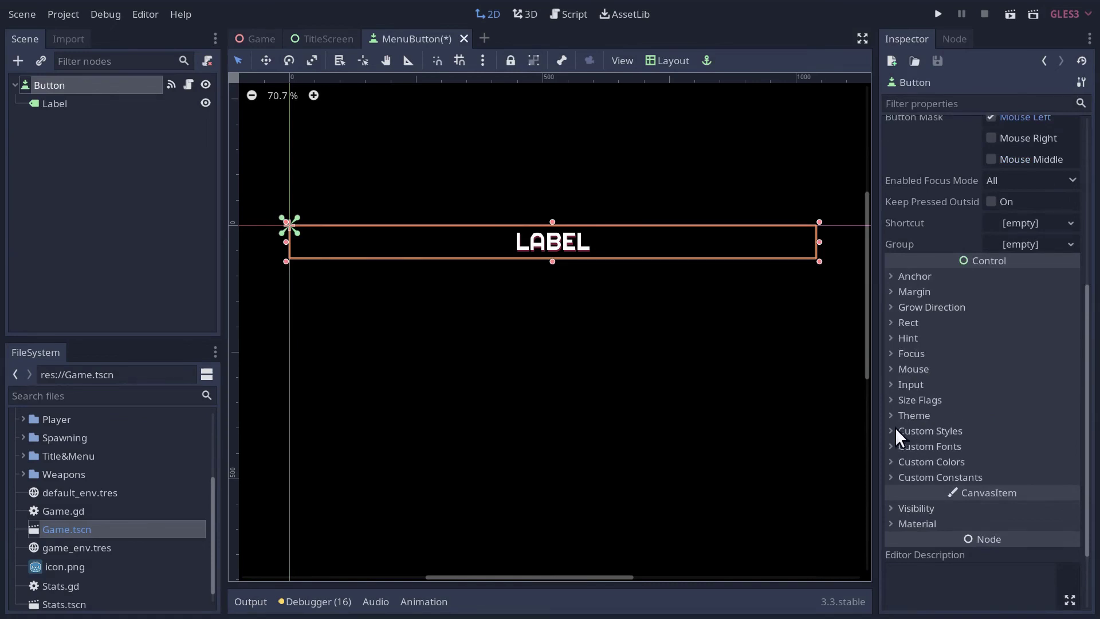
left_click(895, 430)
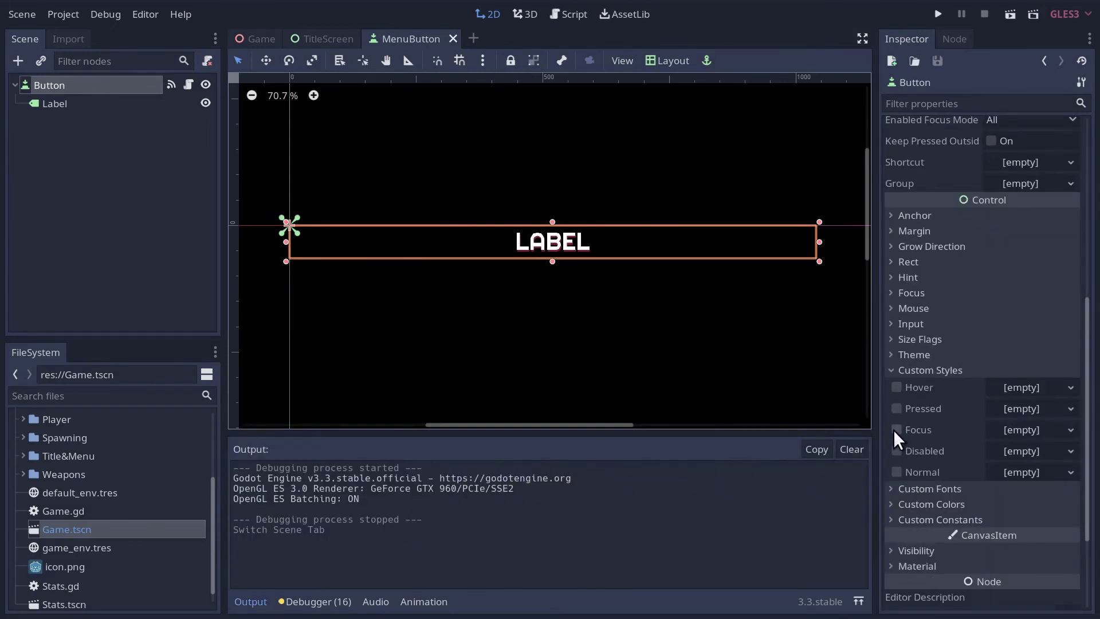
left_click(917, 430)
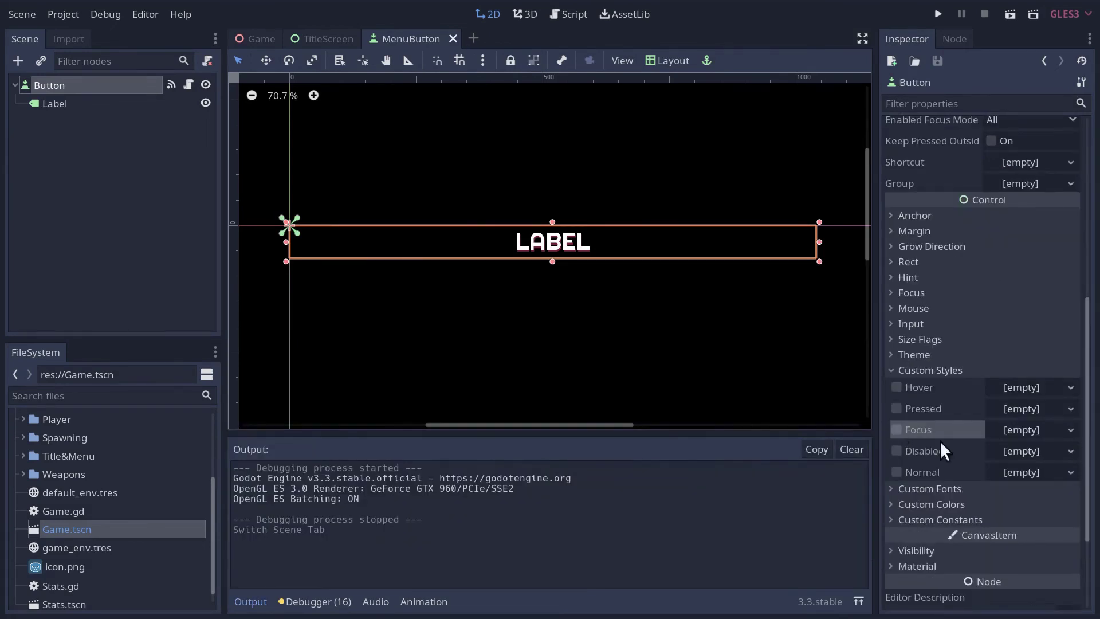
left_click(1068, 429)
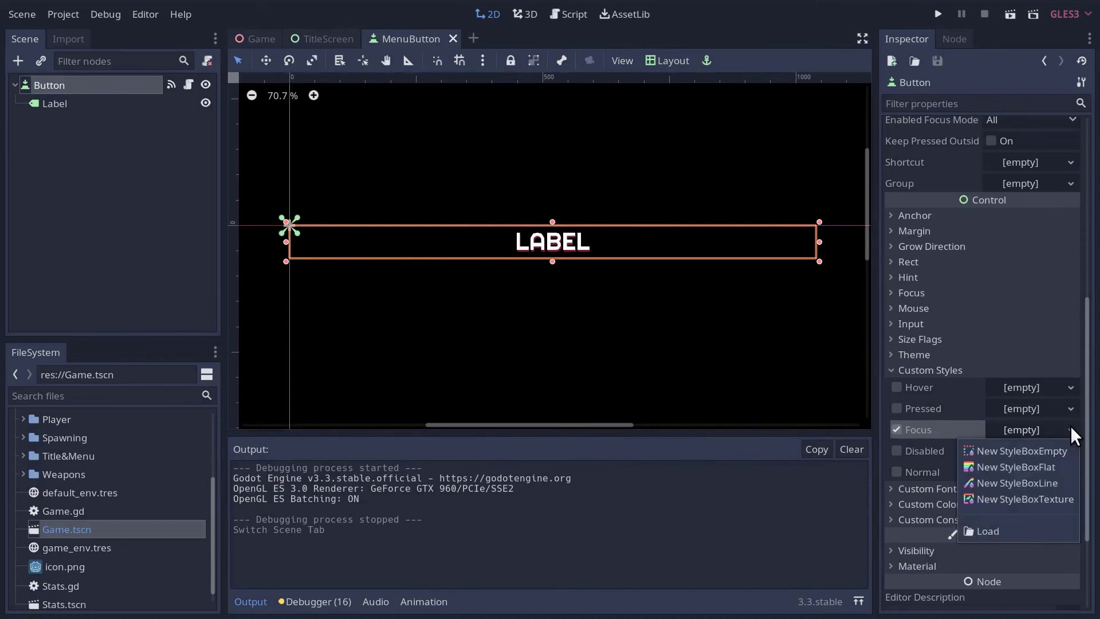
left_click(1044, 462)
left_click(1024, 425)
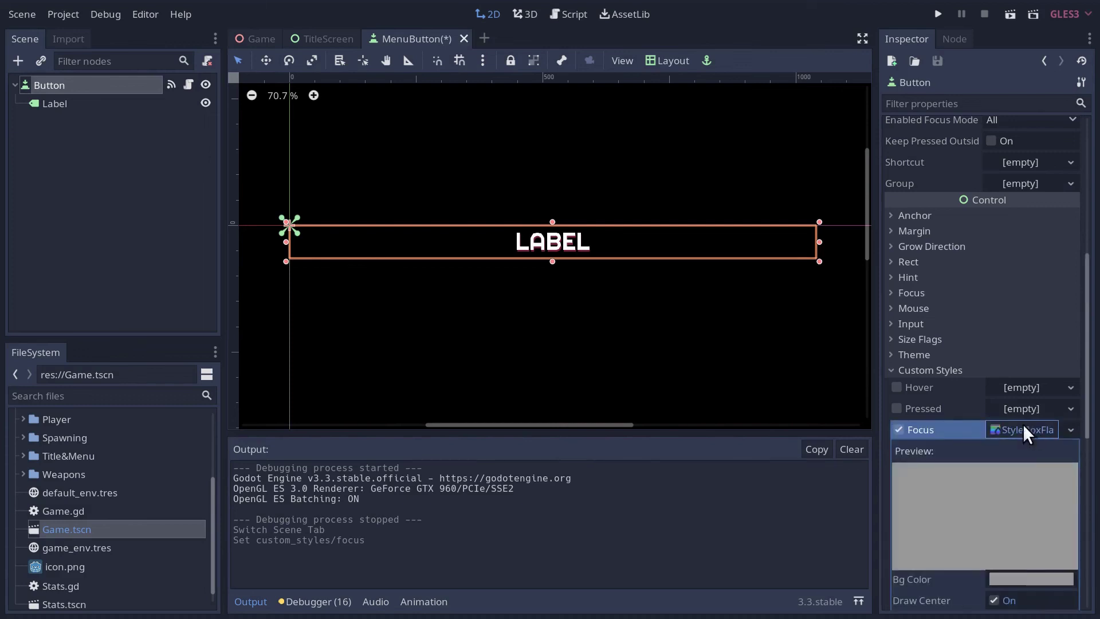
scroll(996, 502, "down", 3)
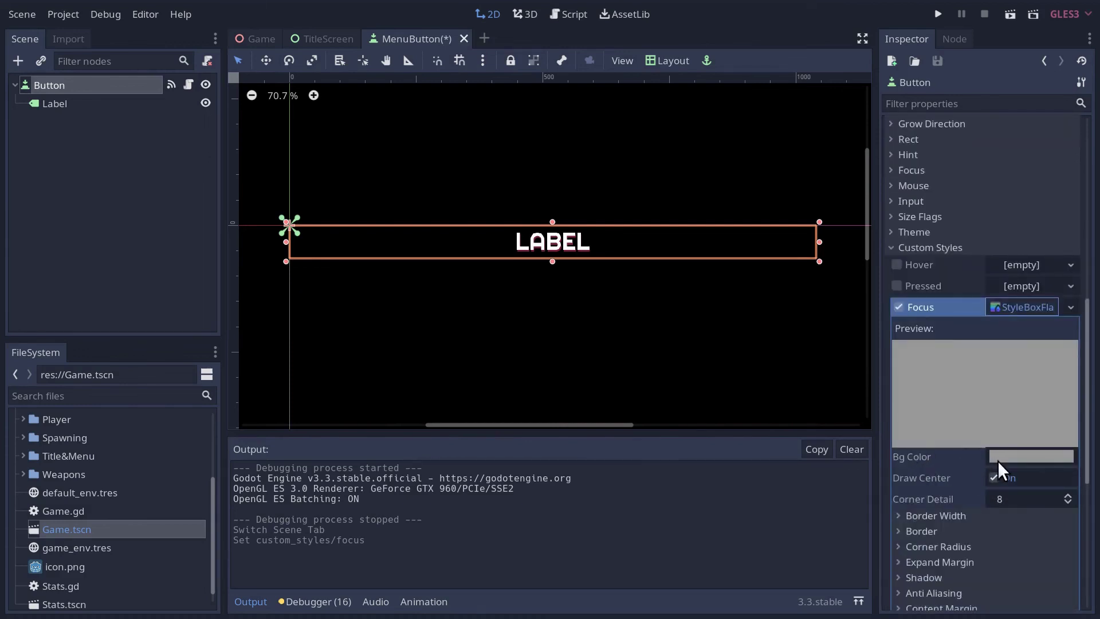
Run the TitleScreen scene, test the focus highlight by moving between START and EXIT, and stop the game
left_click(327, 39)
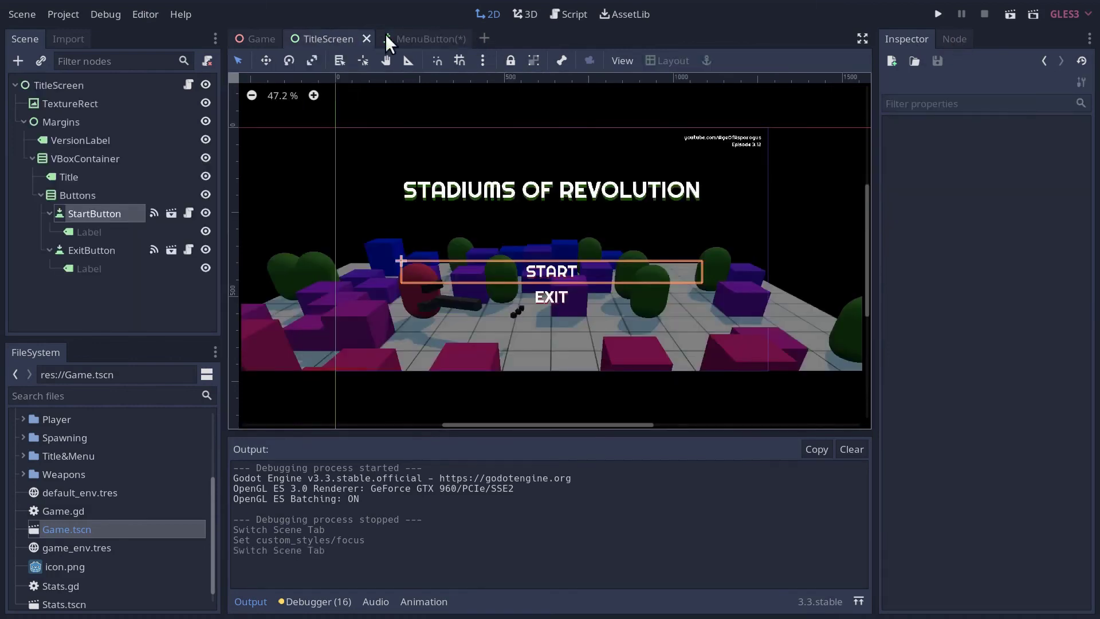
left_click(1010, 13)
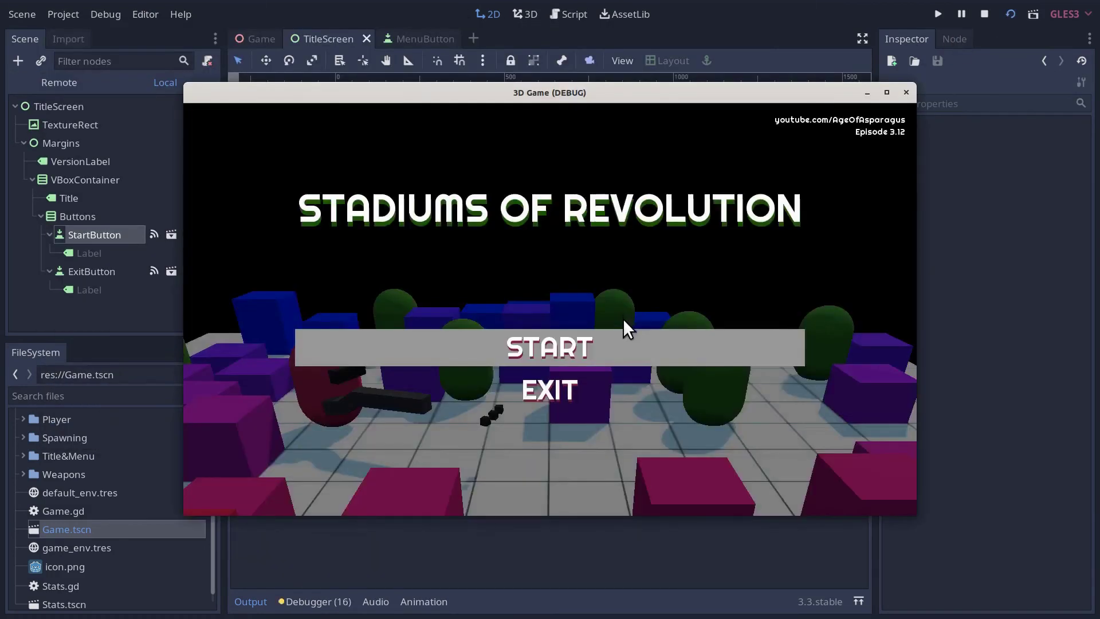
key("Down")
key("Up")
key("Down")
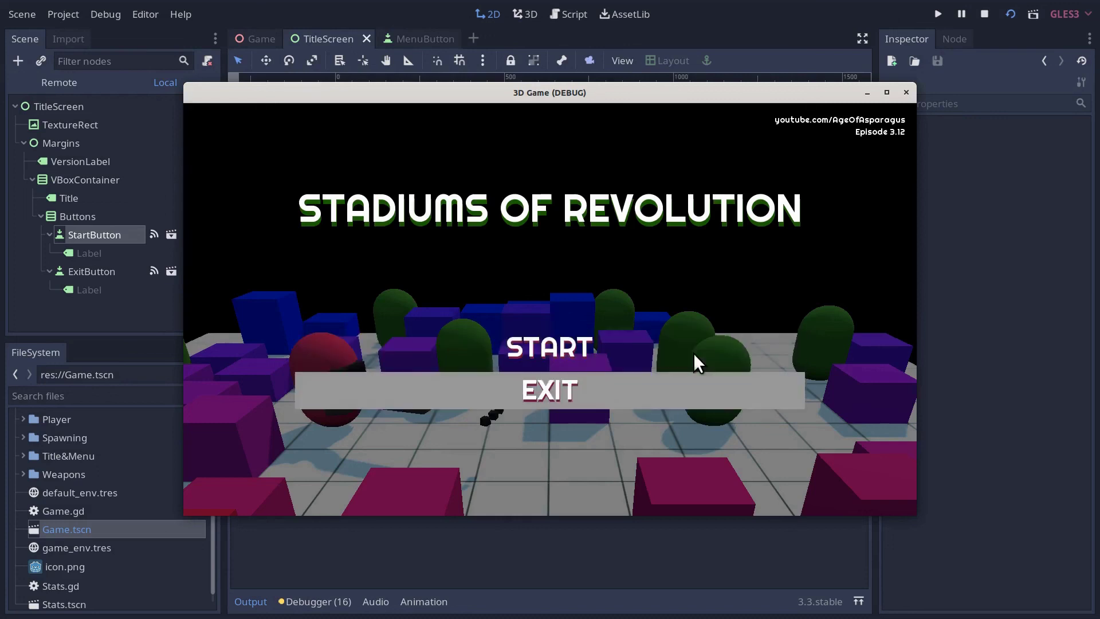
key("Up")
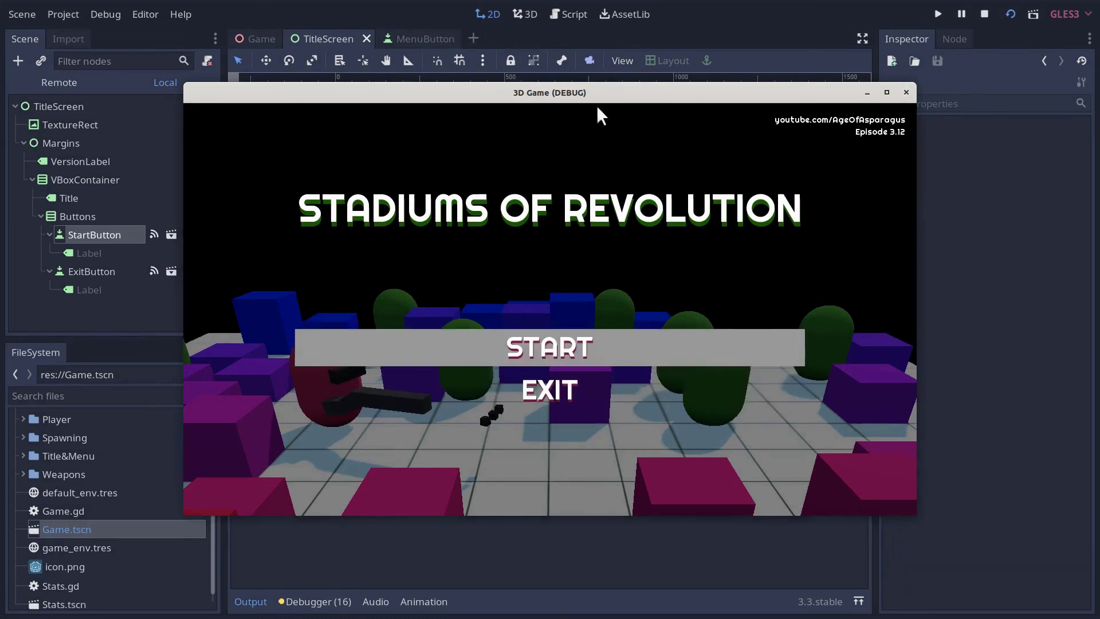
key("F8")
In the MenuButton scene, set the focus StyleBoxFlat's background color to black with an alpha of 127
left_click(411, 38)
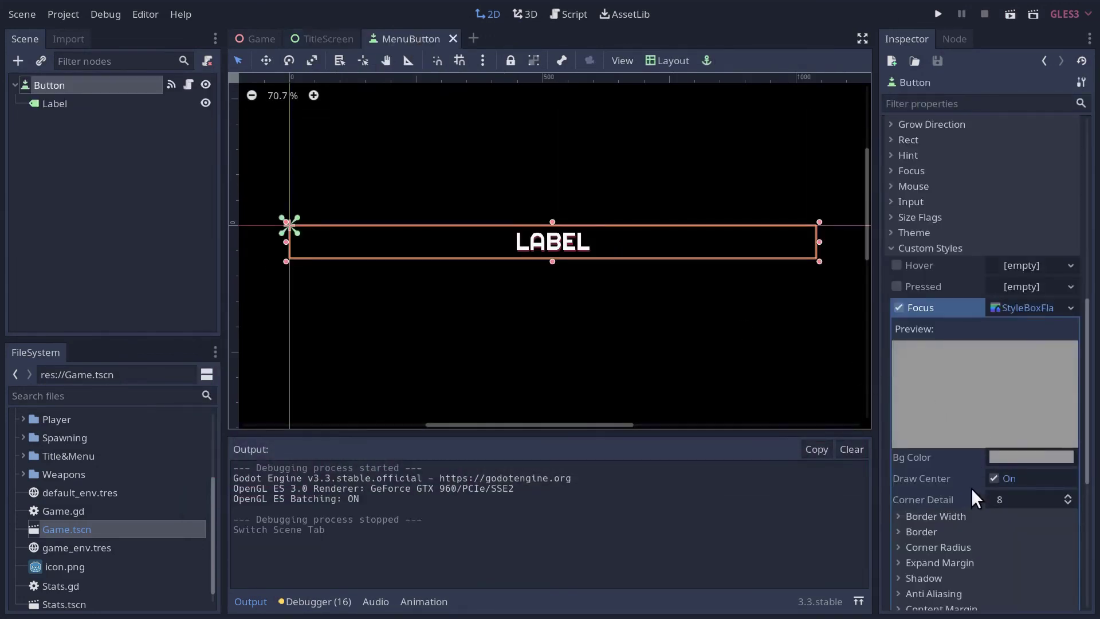
left_click(1007, 458)
left_click(1006, 458)
left_click(997, 460)
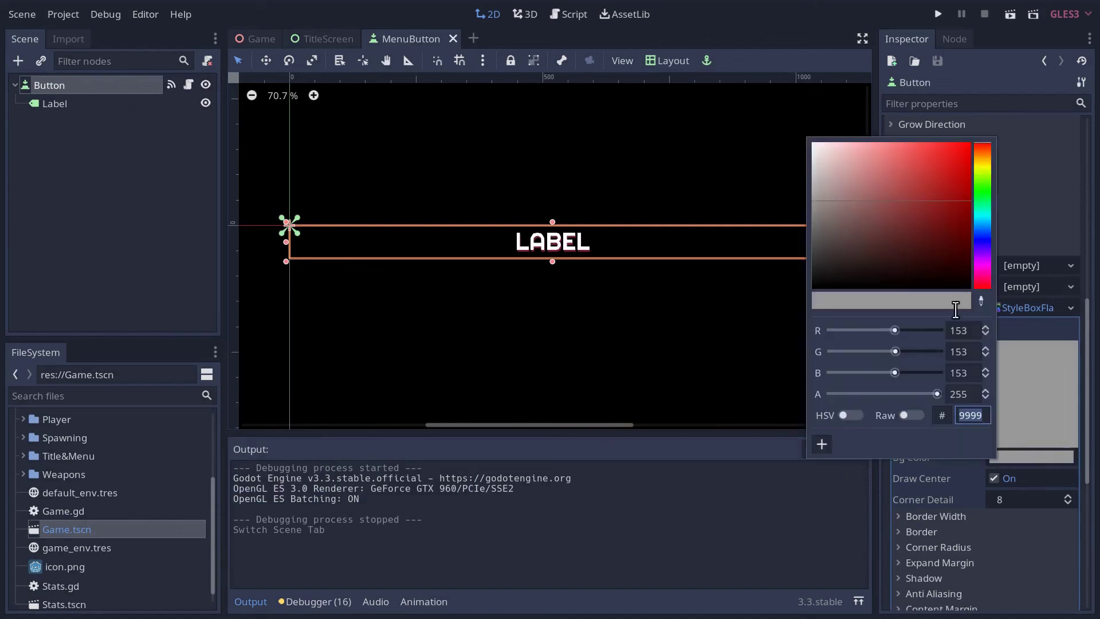
left_click_drag(951, 302, 765, 324)
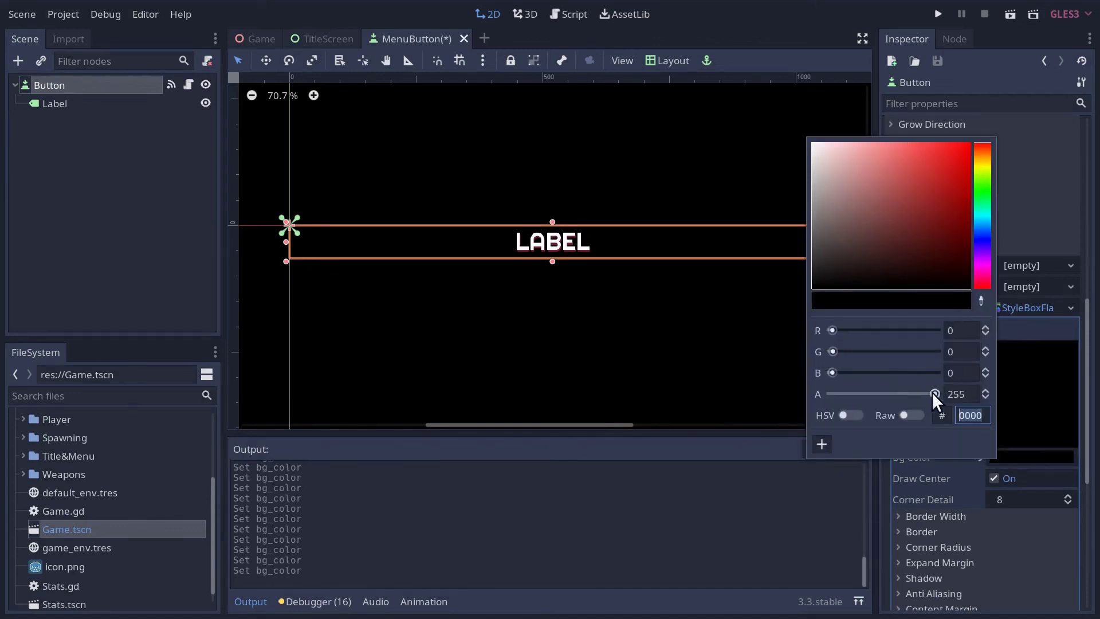
left_click_drag(935, 394, 883, 394)
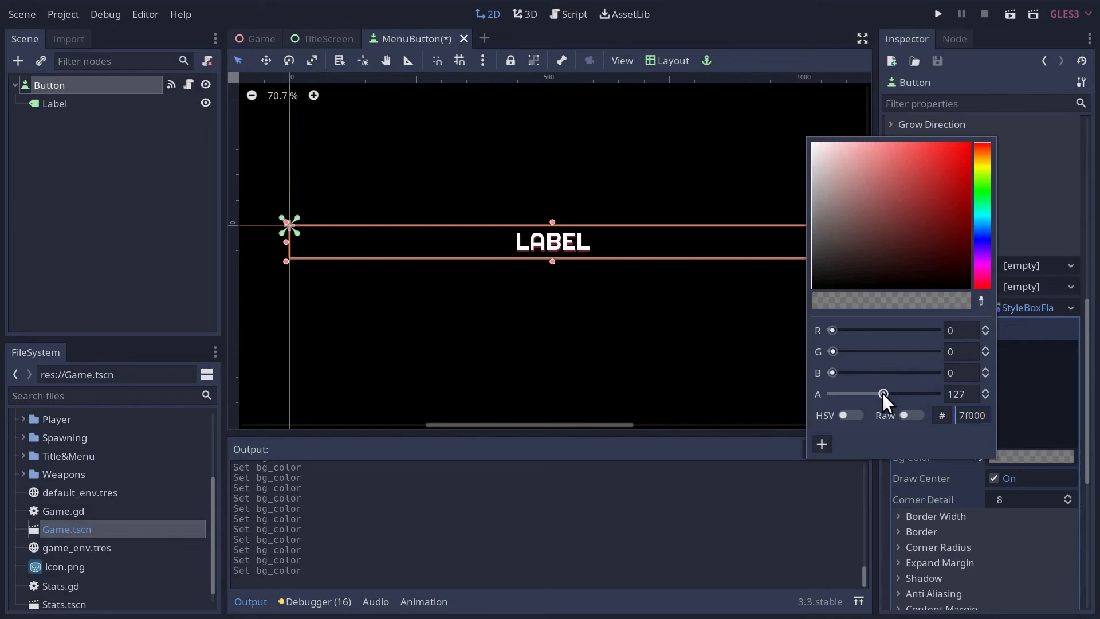
left_click(727, 195)
Run the TitleScreen scene to check the translucent focus highlight, and quit the game with its EXIT button
left_click(298, 38)
left_click(1010, 14)
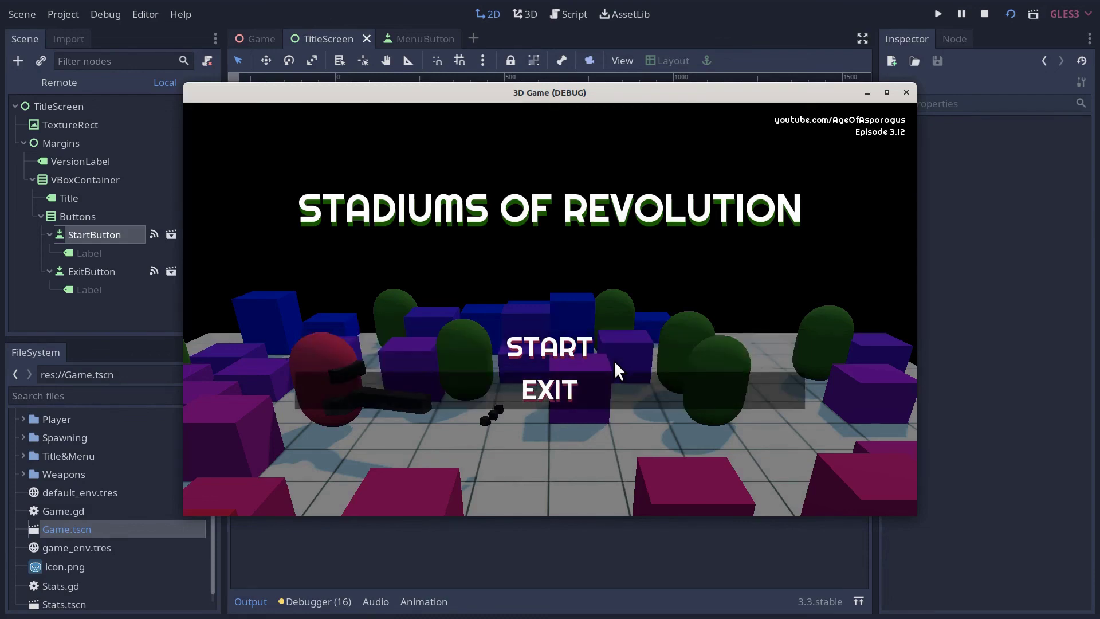
key("Return")
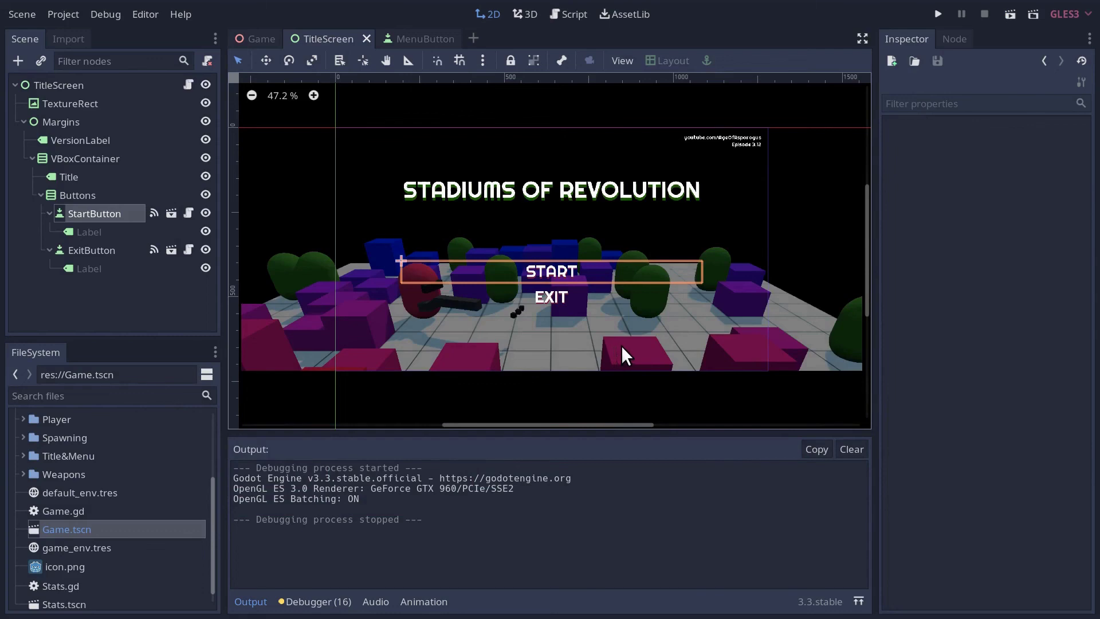
Run the TitleScreen scene, maximize the game window to check how the layout scales, and close it
key("F6")
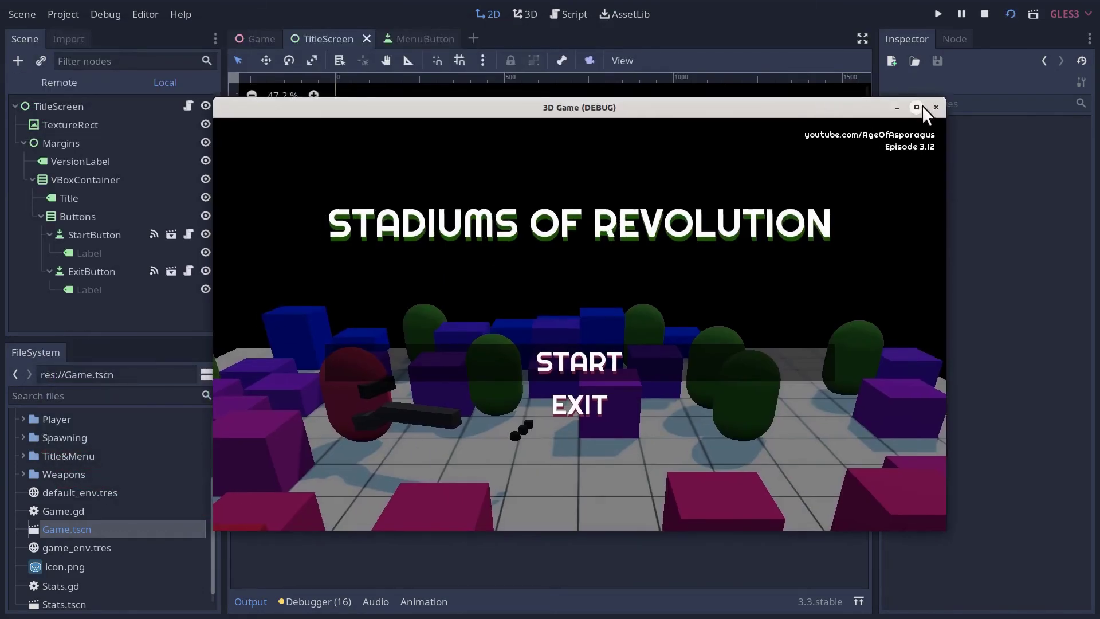
left_click(918, 106)
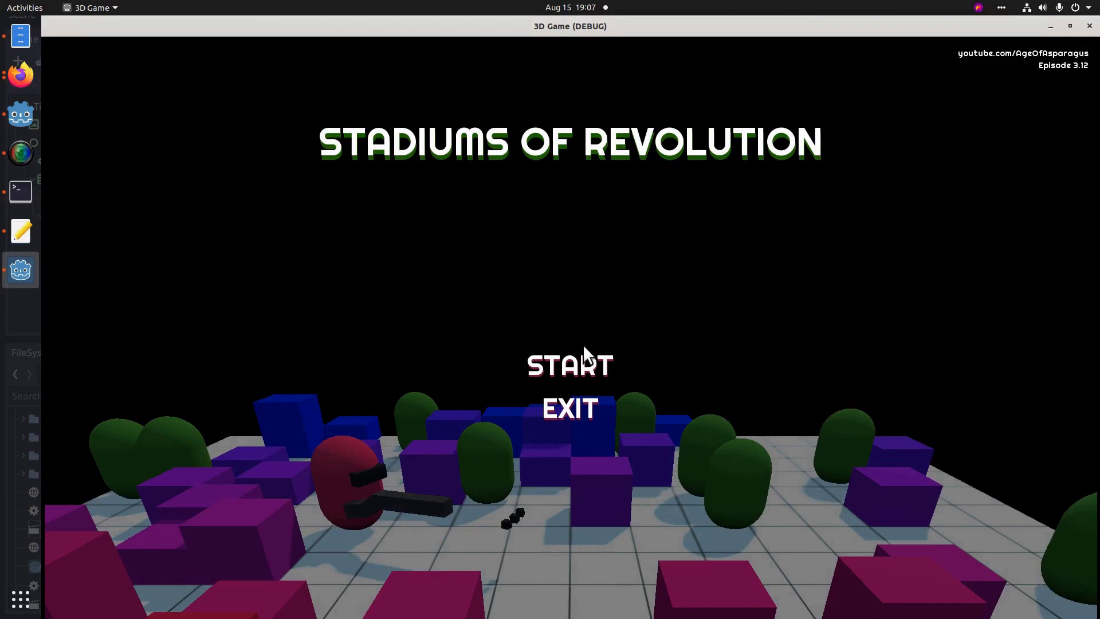
left_click(1090, 27)
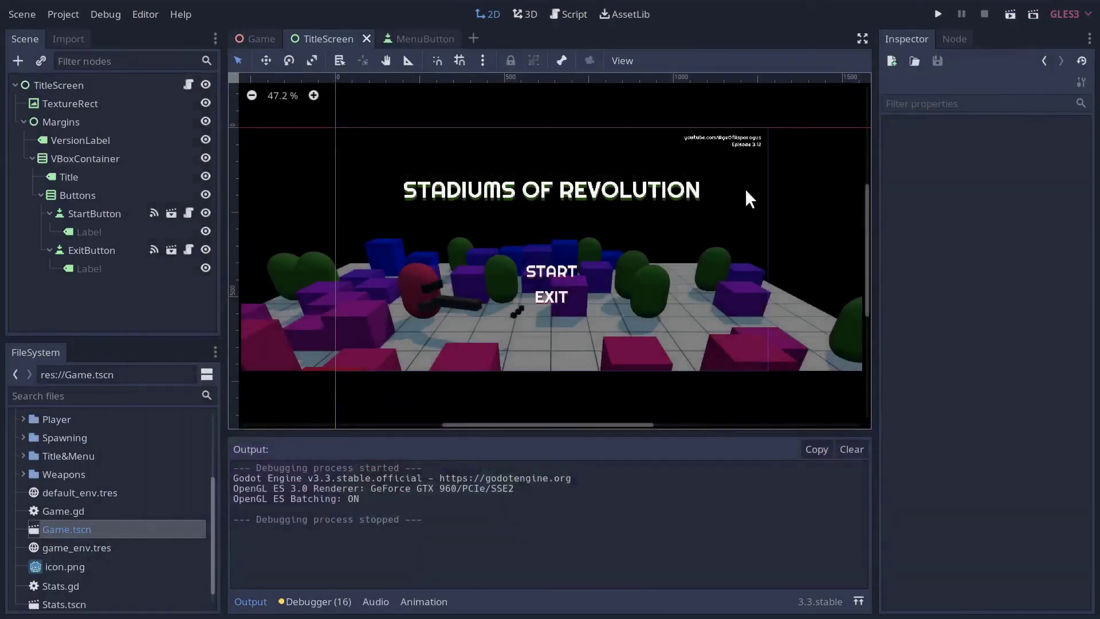
In the project's display window settings, set the stretch mode to 2d and close the settings
left_click(76, 13)
left_click(74, 30)
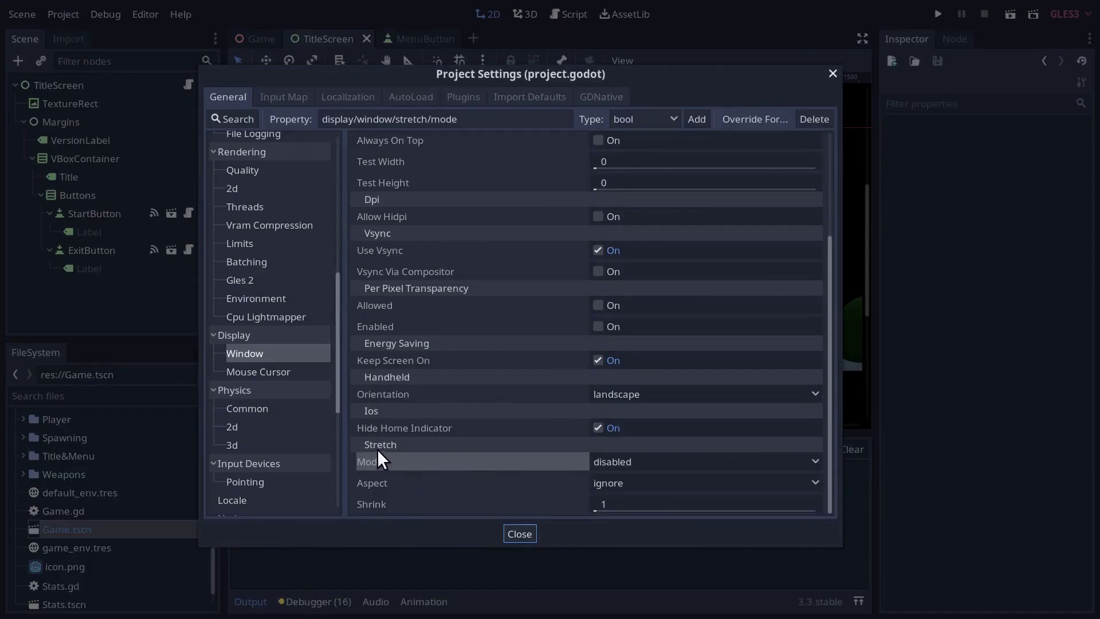
left_click(245, 360)
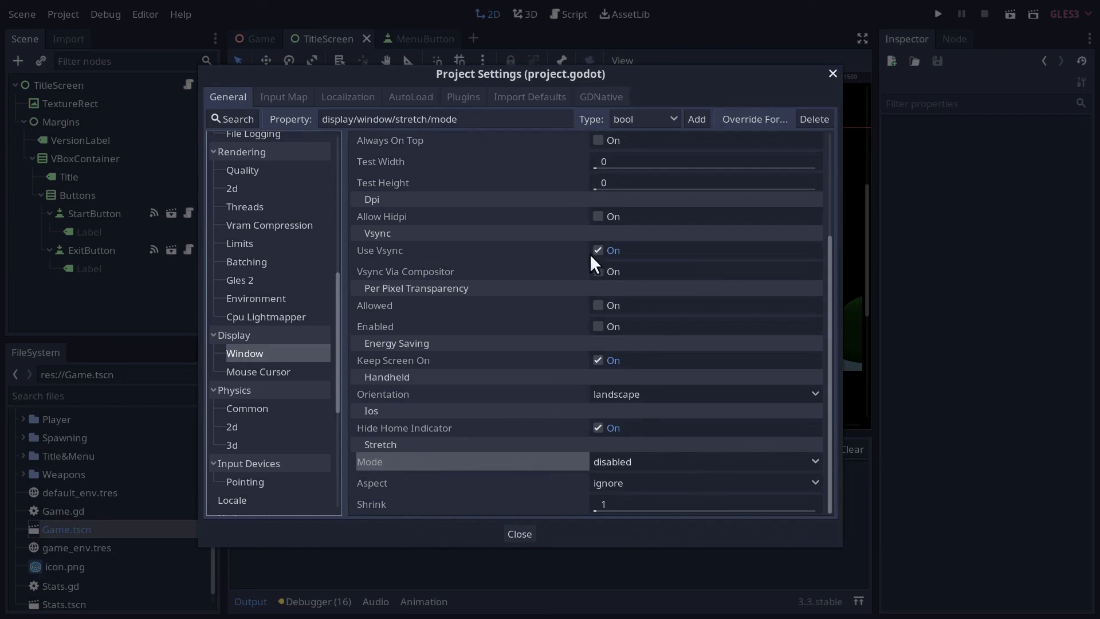
left_click(685, 466)
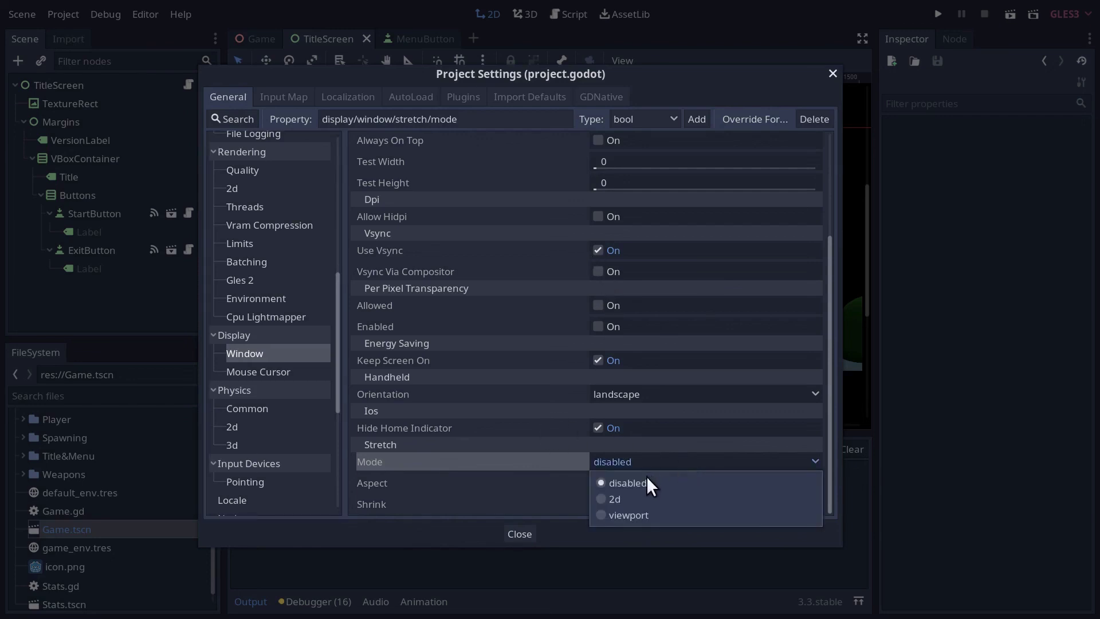
left_click(614, 499)
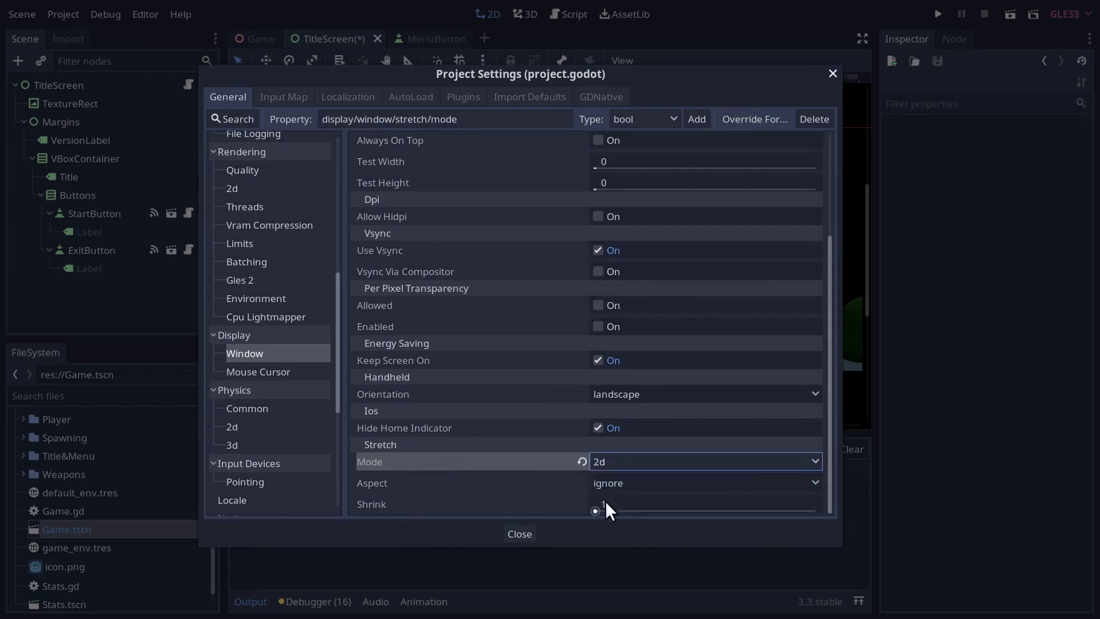
left_click(520, 533)
Run the TitleScreen scene with 2d stretching, view it in a maximized game window, and close it
left_click(1010, 14)
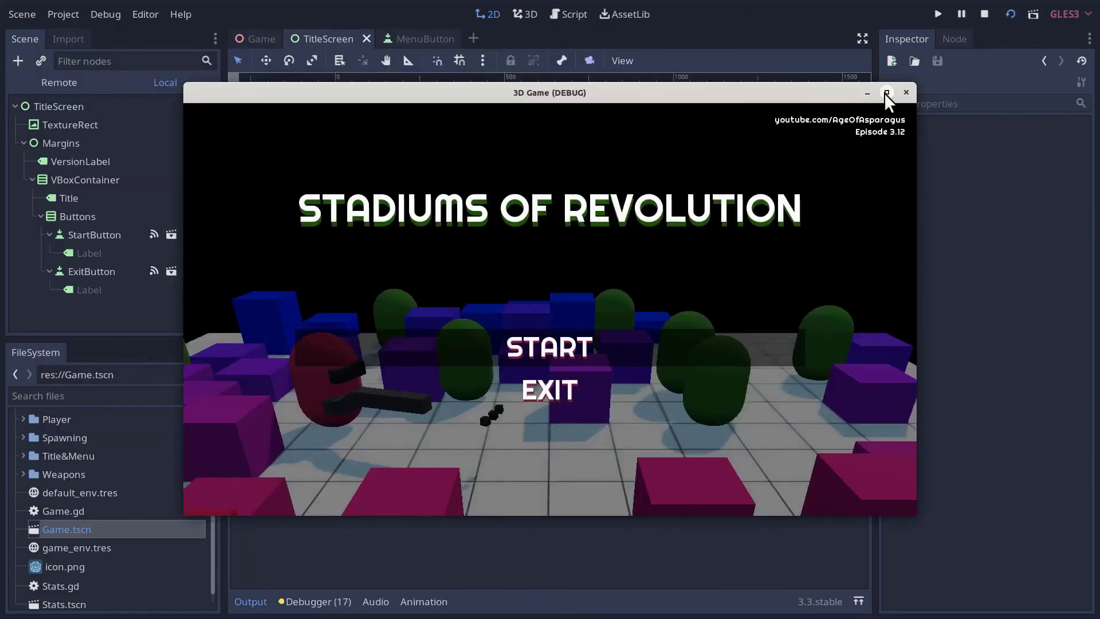
left_click(885, 92)
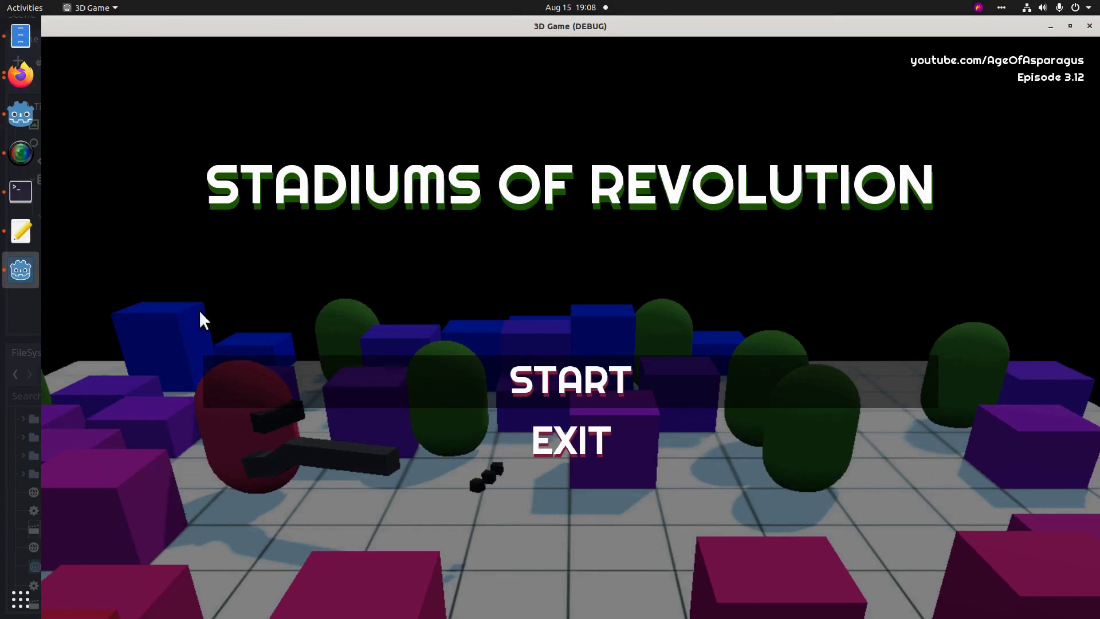
left_click(1090, 26)
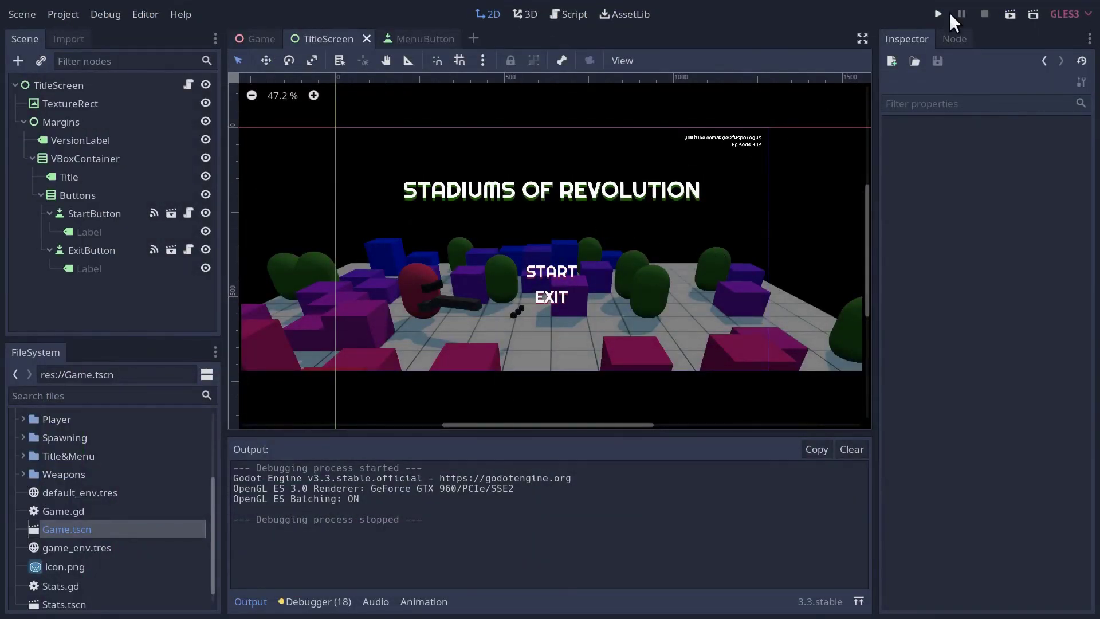
Run the whole project to check which scene it starts with, and close the game window
left_click(938, 14)
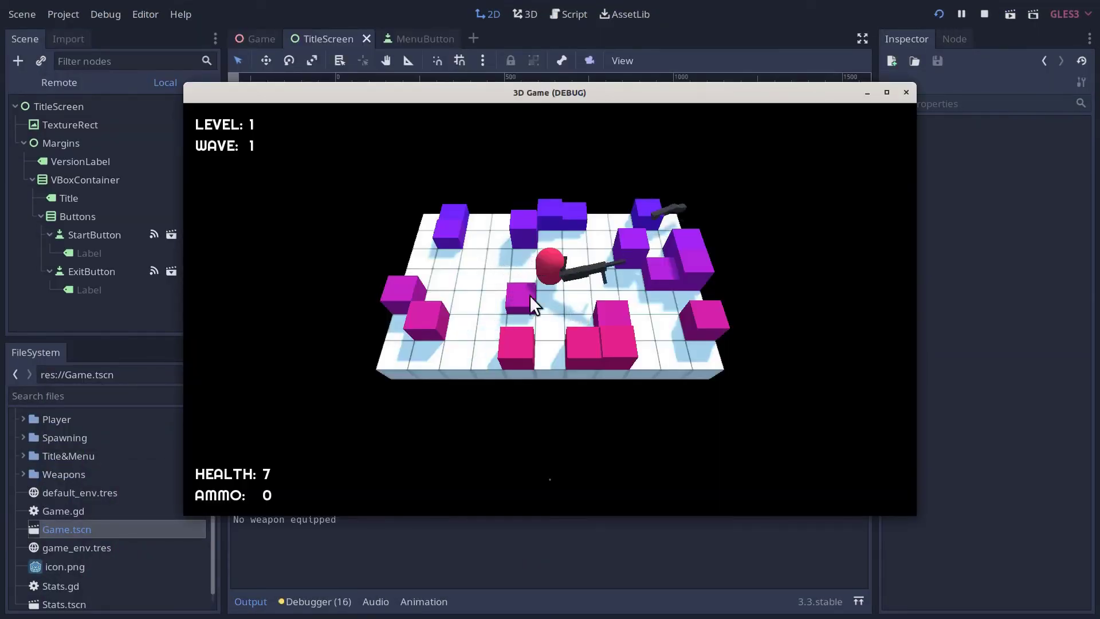
left_click(906, 92)
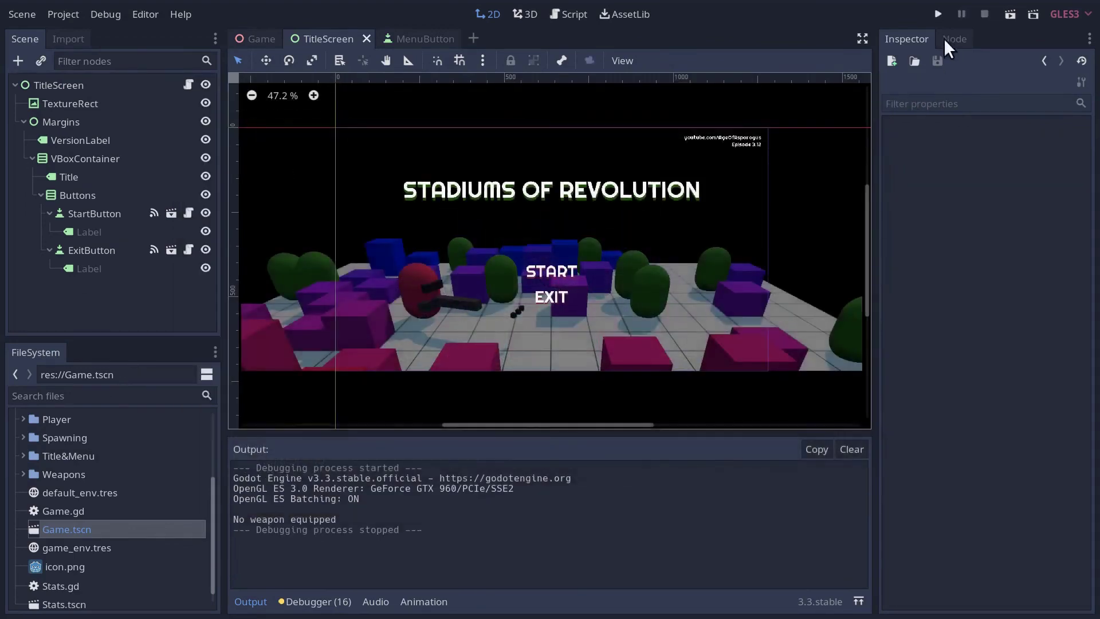
In the project's application config settings, set the project name to "Stadiums of Revolution"
left_click(54, 13)
left_click(67, 38)
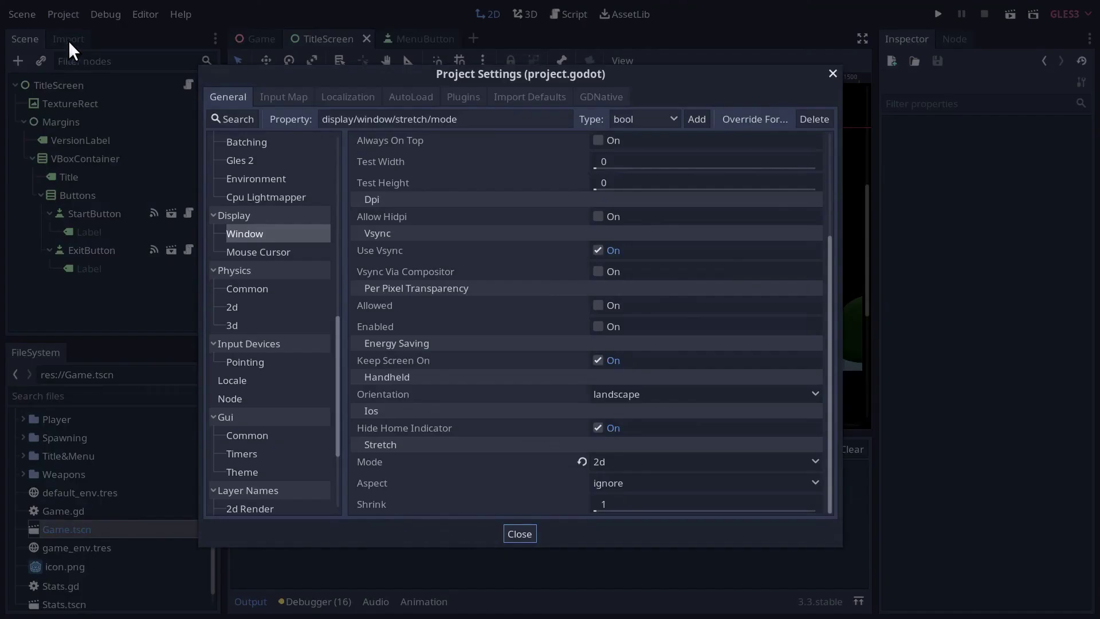
scroll(250, 343, "up", 10)
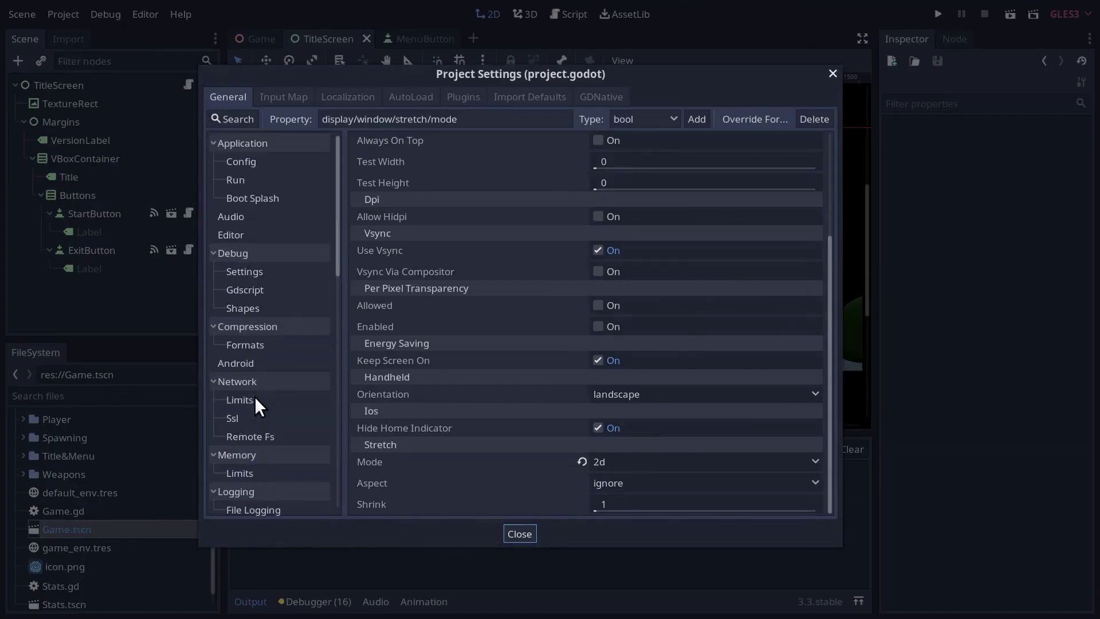
left_click(238, 162)
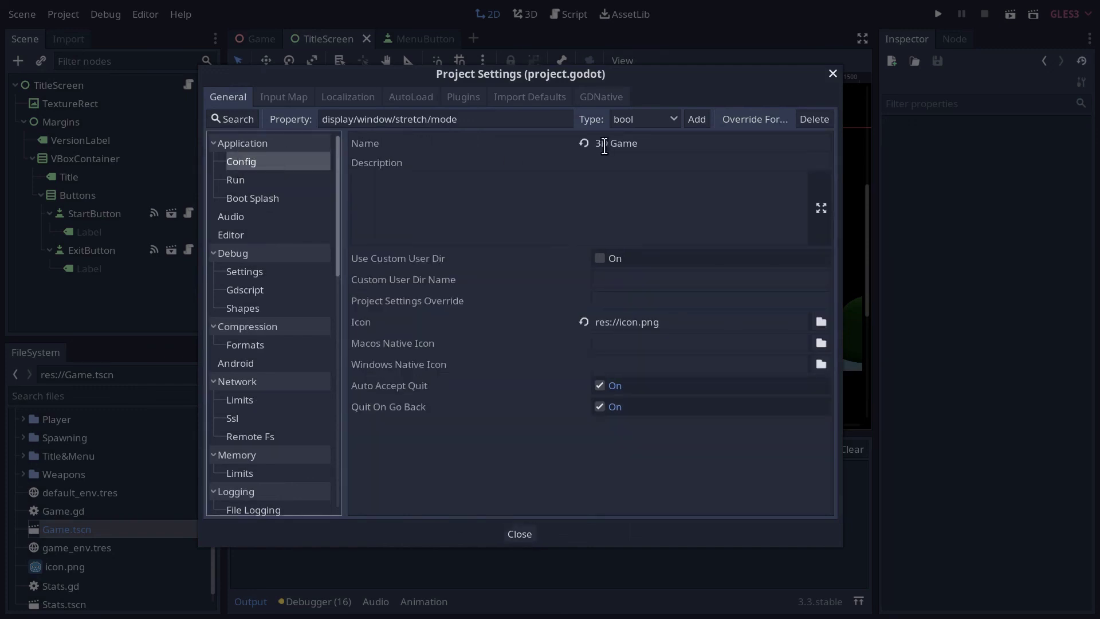
left_click(634, 143)
left_click_drag(634, 143, 590, 141)
type("Stadiums of Revolution")
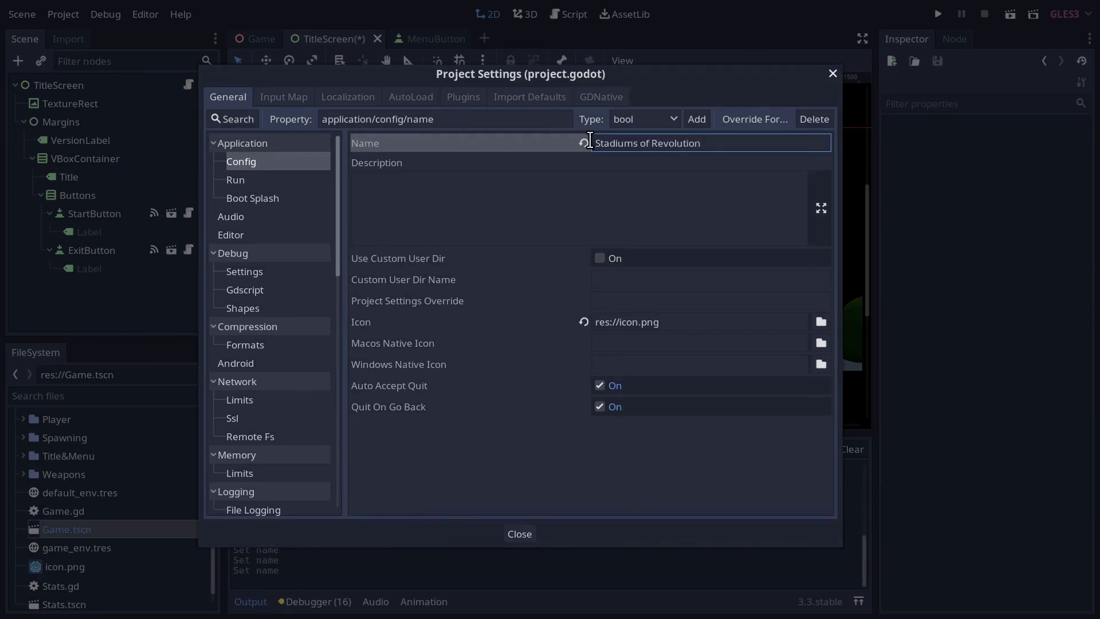
In the application run settings, set the main scene to TitleScreen.tscn from the Title&Menu folder and close the project settings
left_click(238, 183)
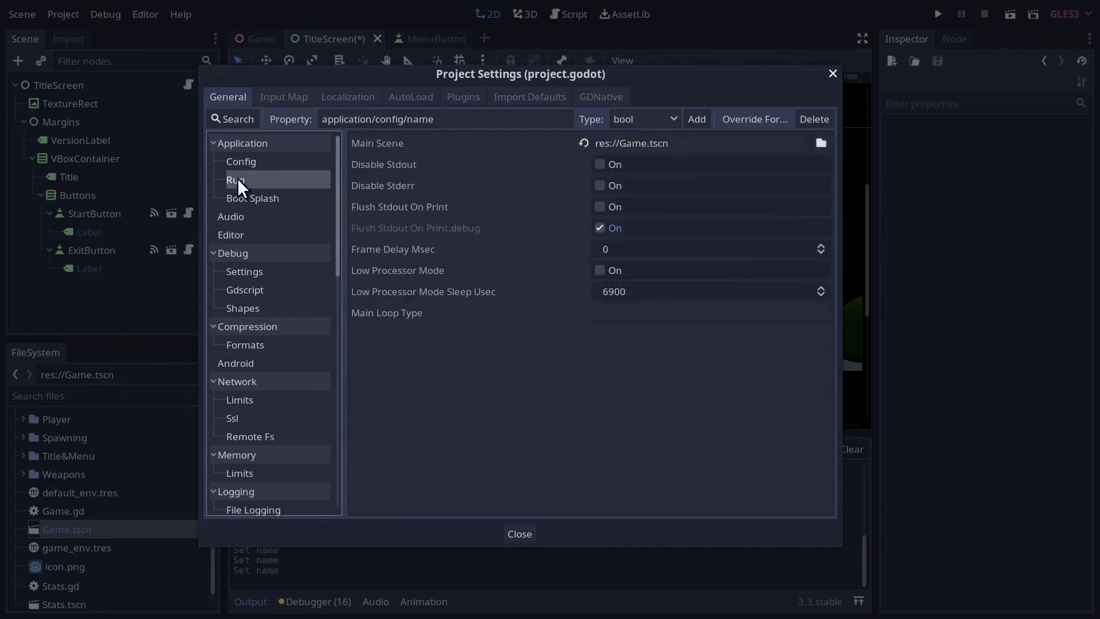
left_click(821, 143)
double_click(720, 166)
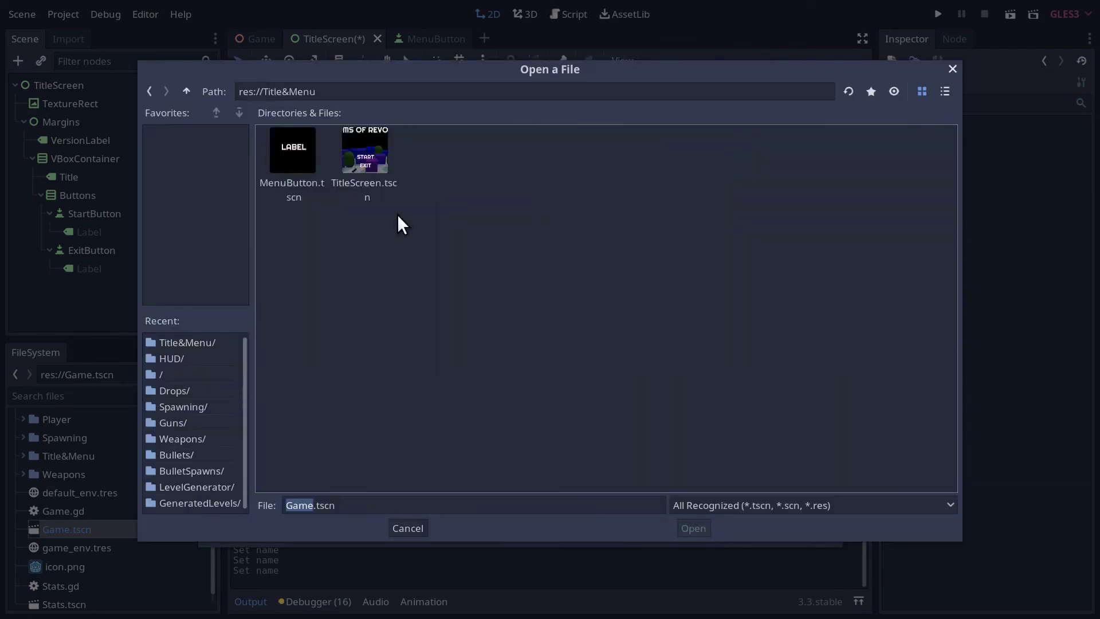
left_click(369, 188)
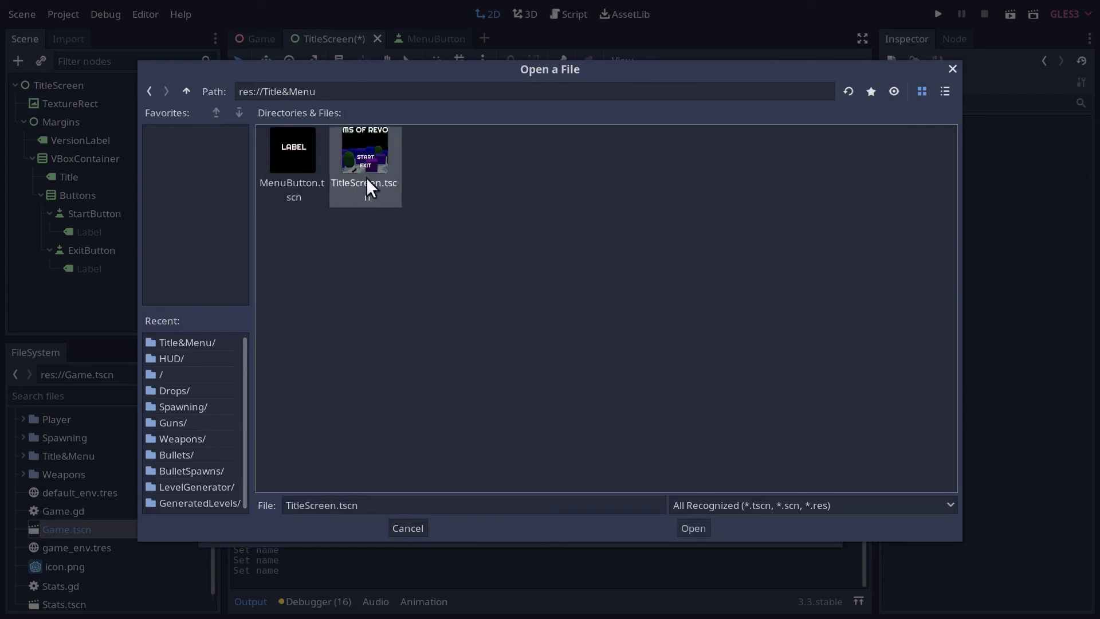
left_click(673, 527)
left_click(518, 534)
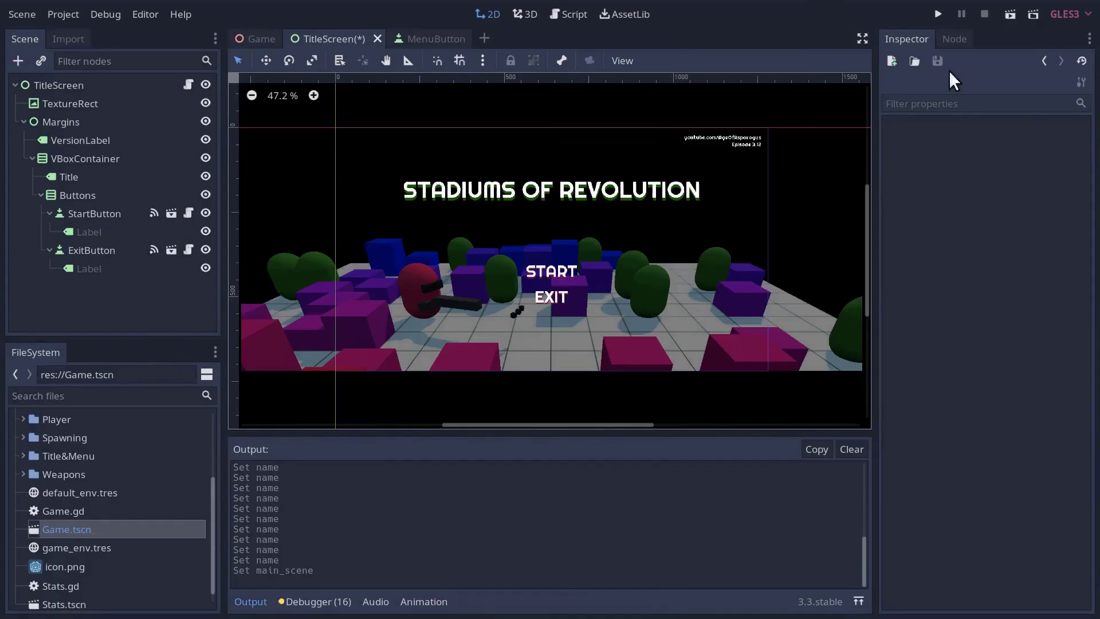
Run the whole project and start the game from the title screen's START button
left_click(937, 13)
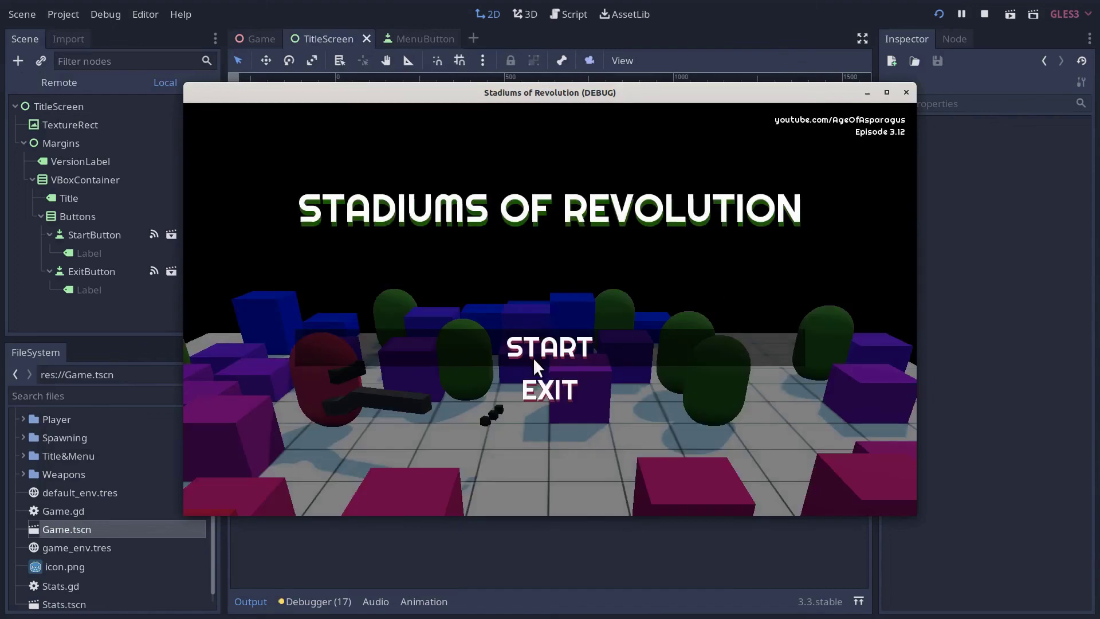
left_click(534, 346)
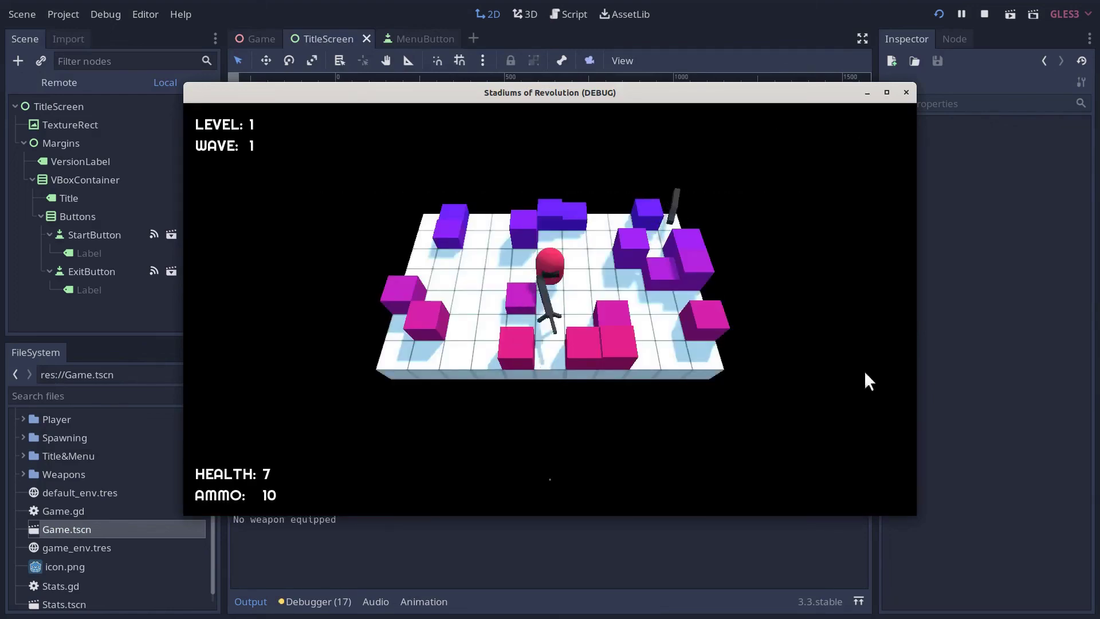